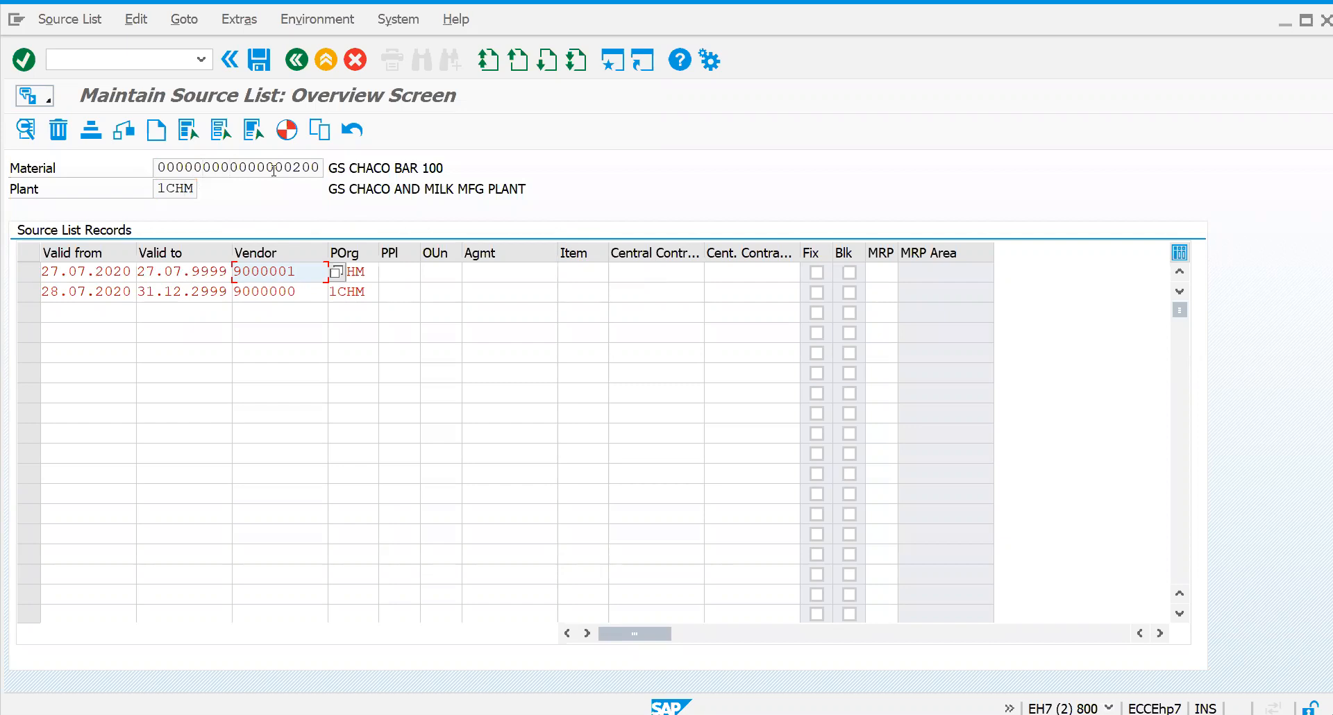
Leave the source list and start a standard info record with ME11 for material 200 in plant 1CHM, continuing to its purchasing organization data
{"action": "left_click", "coordinate": [297, 61]}
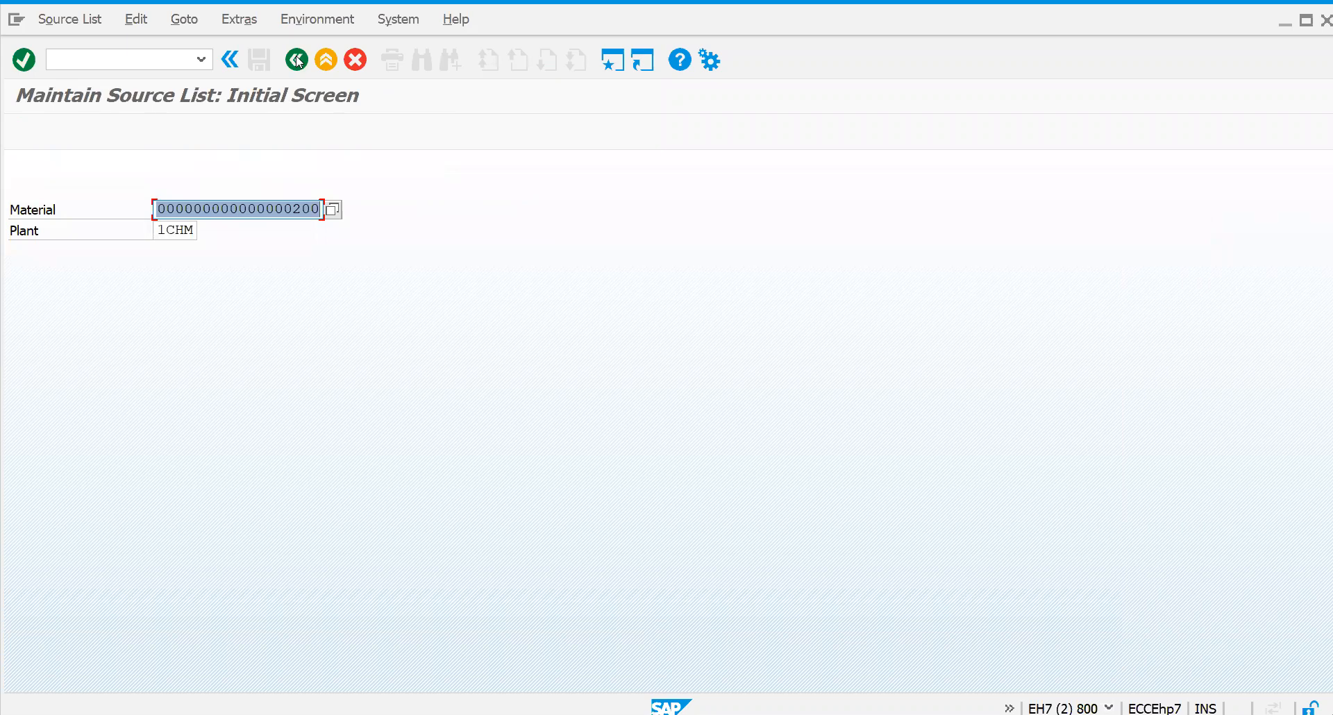
{"action": "left_click", "coordinate": [297, 60]}
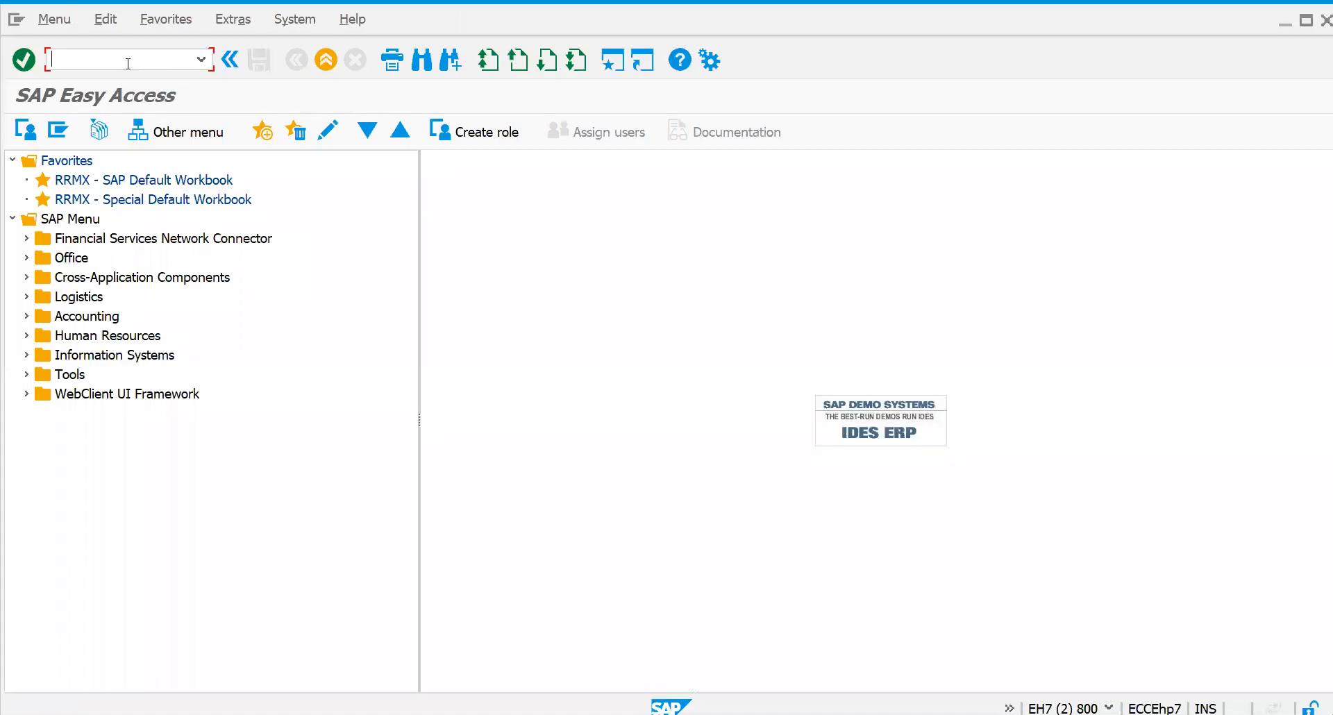
{"action": "type", "text": "/NME11"}
{"action": "key", "text": "Return"}
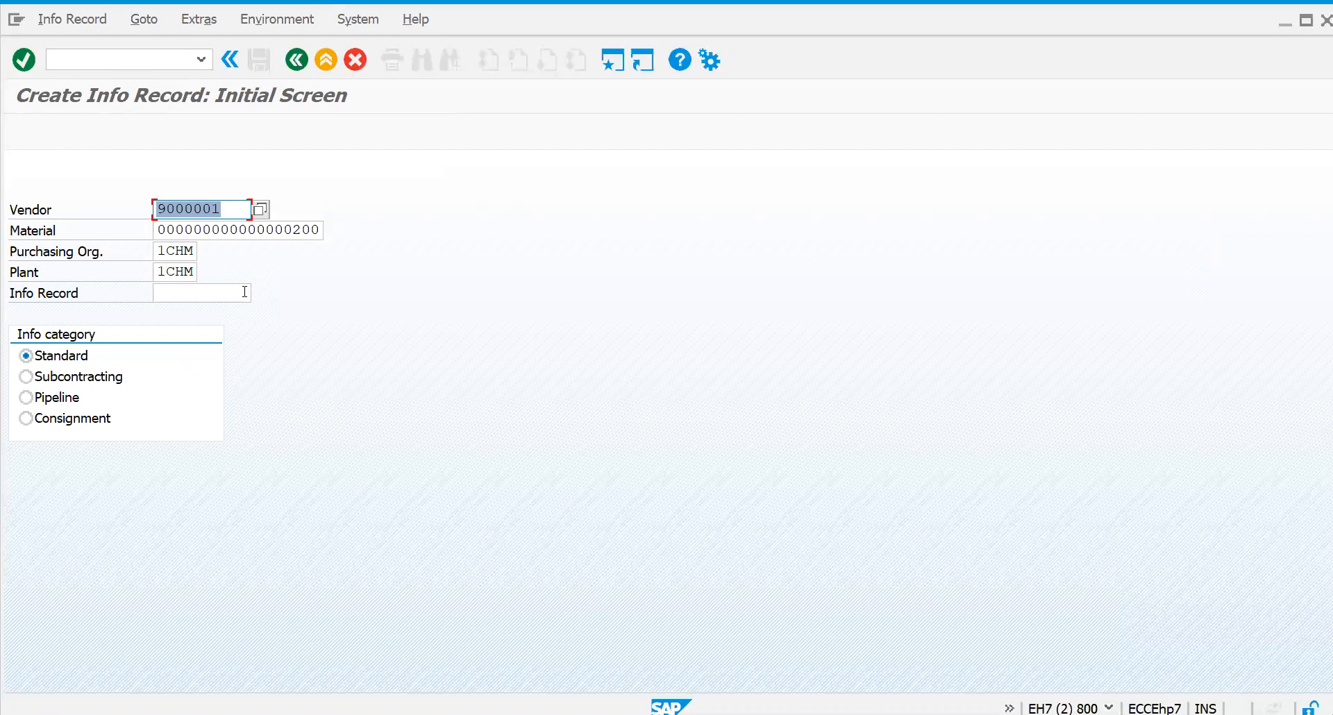
{"action": "left_click", "coordinate": [244, 291]}
{"action": "key", "text": "Return"}
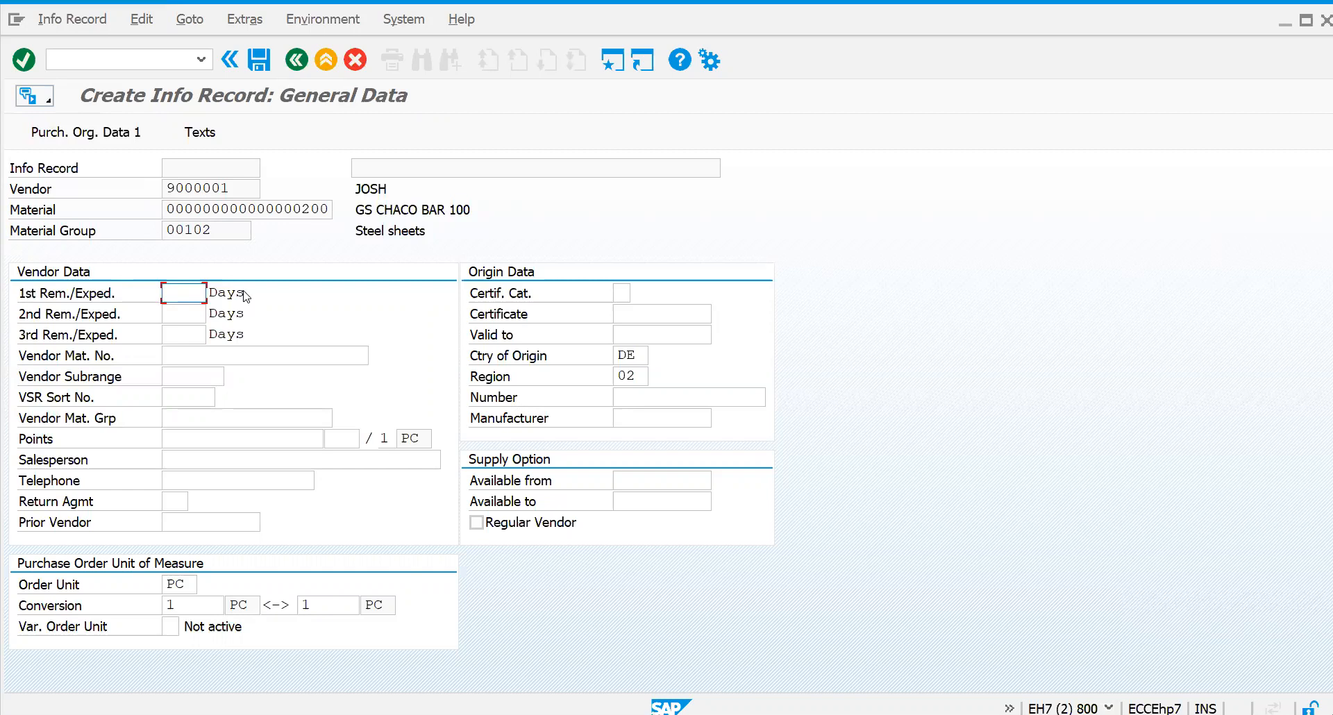
{"action": "key", "text": "Return"}
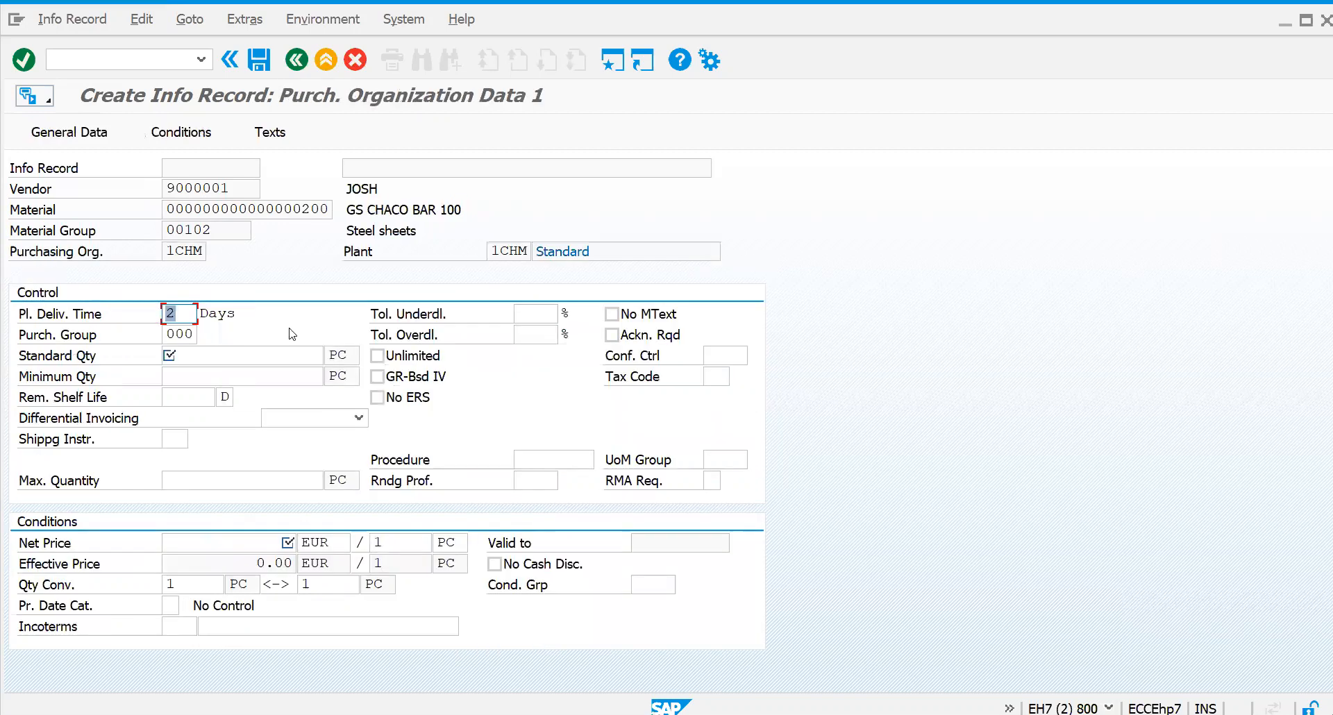
Set the info record's standard quantity to 10 PC, minimum quantity to 5 PC and net price to 150 EUR
{"action": "left_click", "coordinate": [189, 314]}
{"action": "left_click", "coordinate": [189, 314]}
{"action": "left_click", "coordinate": [181, 353]}
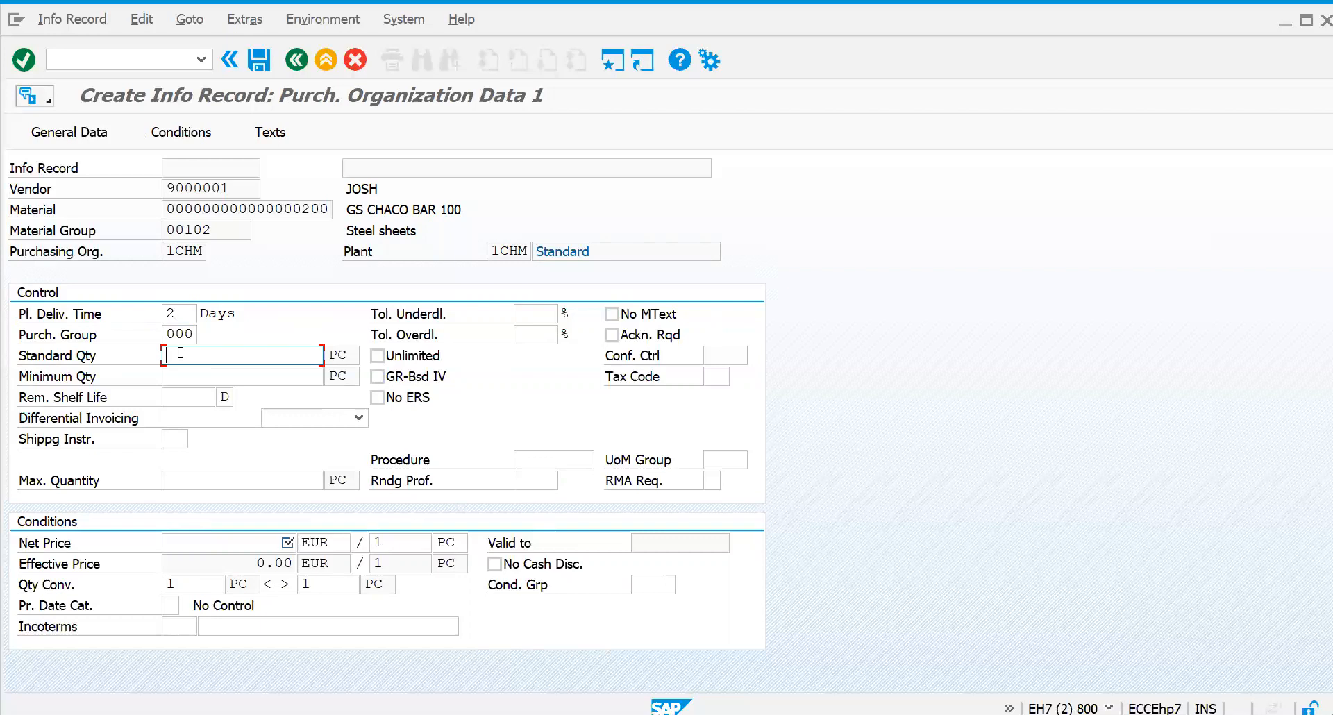
{"action": "type", "text": "10"}
{"action": "left_click", "coordinate": [189, 377]}
{"action": "type", "text": "10"}
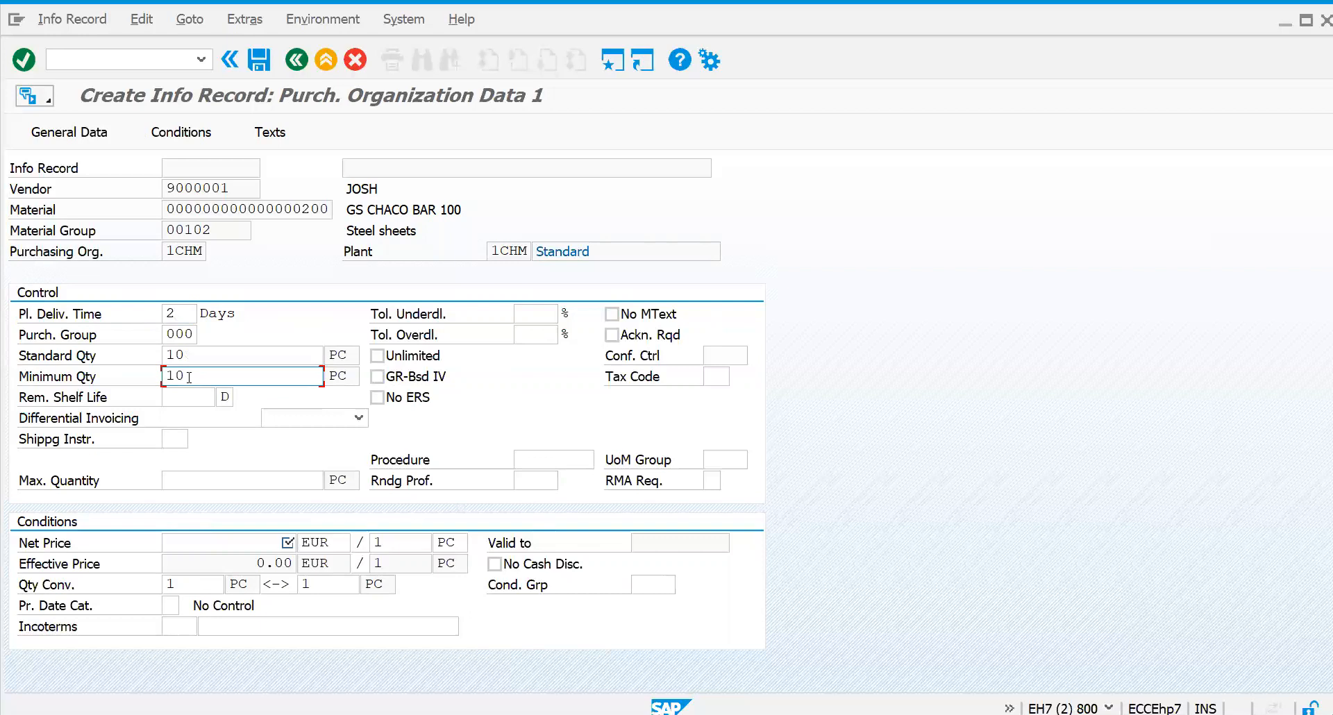
{"action": "double_click", "coordinate": [189, 377]}
{"action": "type", "text": "5"}
{"action": "left_click", "coordinate": [228, 538]}
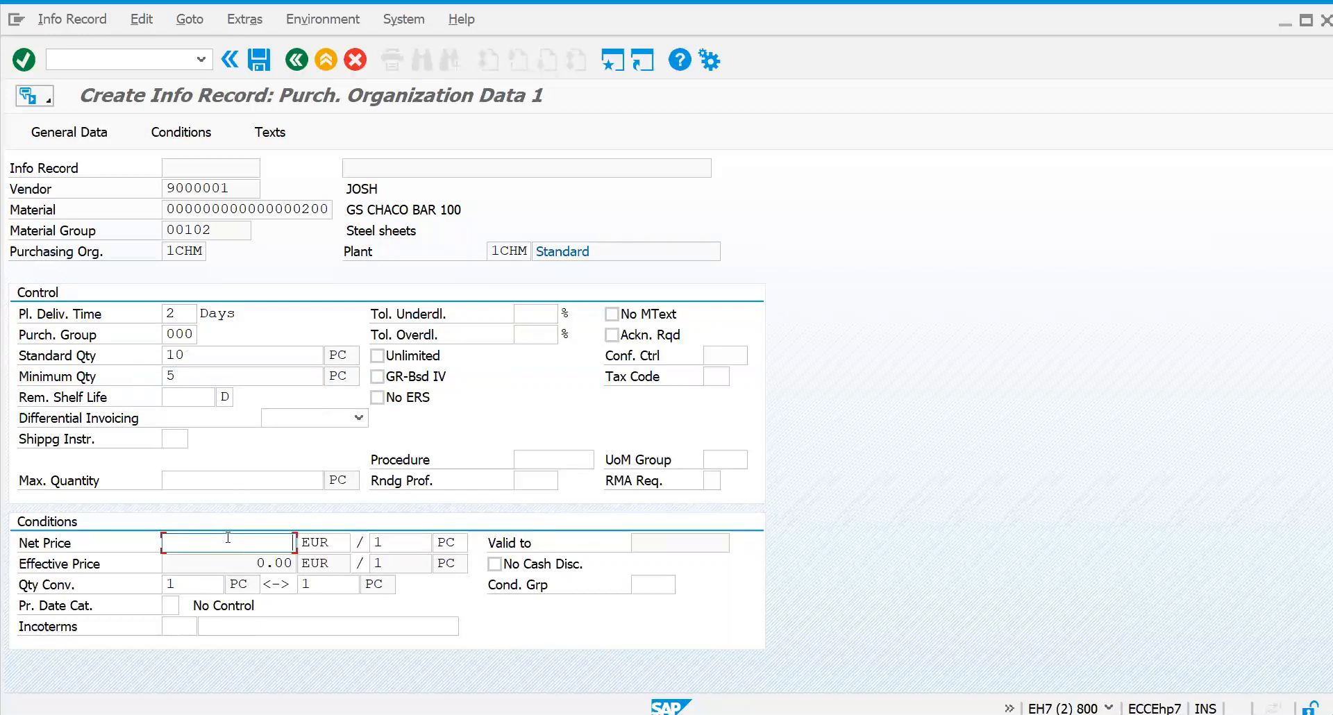
{"action": "type", "text": "150"}
Pass through the remaining info record screens without adding texts and save the info record
{"action": "key", "text": "Return"}
{"action": "key", "text": "Return"}
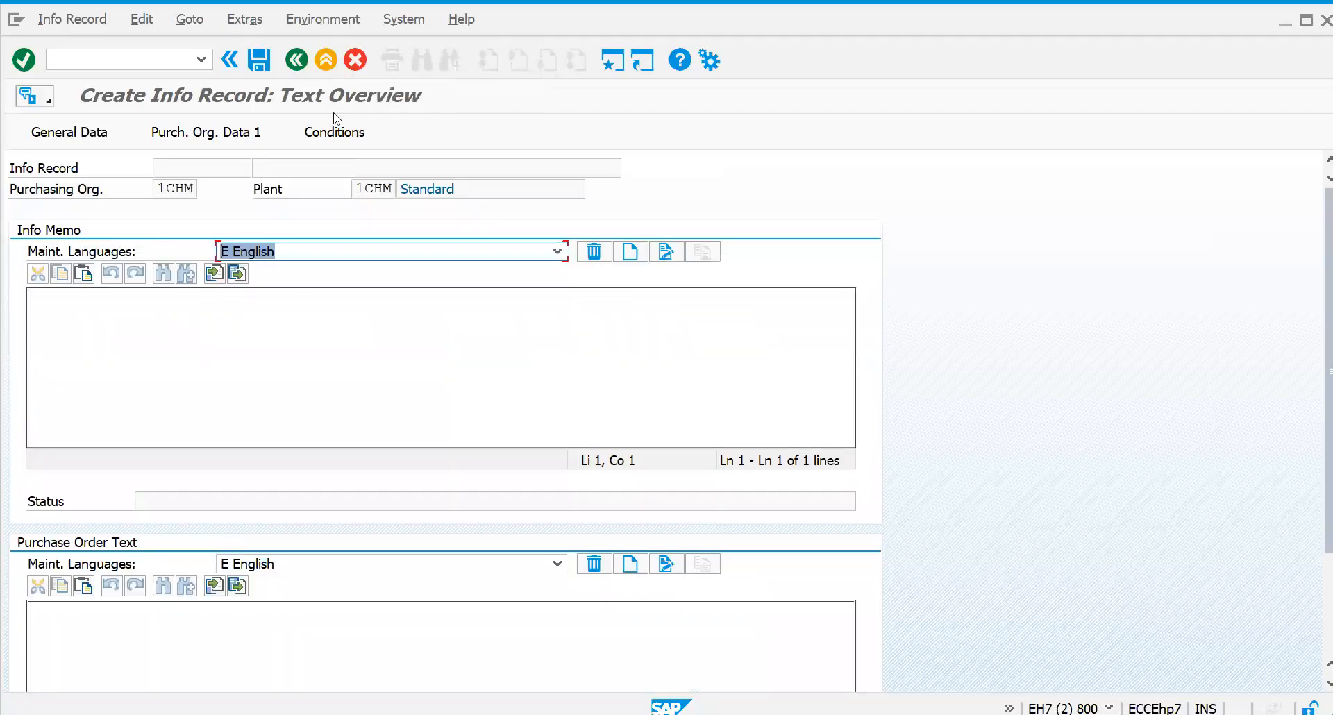
{"action": "left_click", "coordinate": [334, 134]}
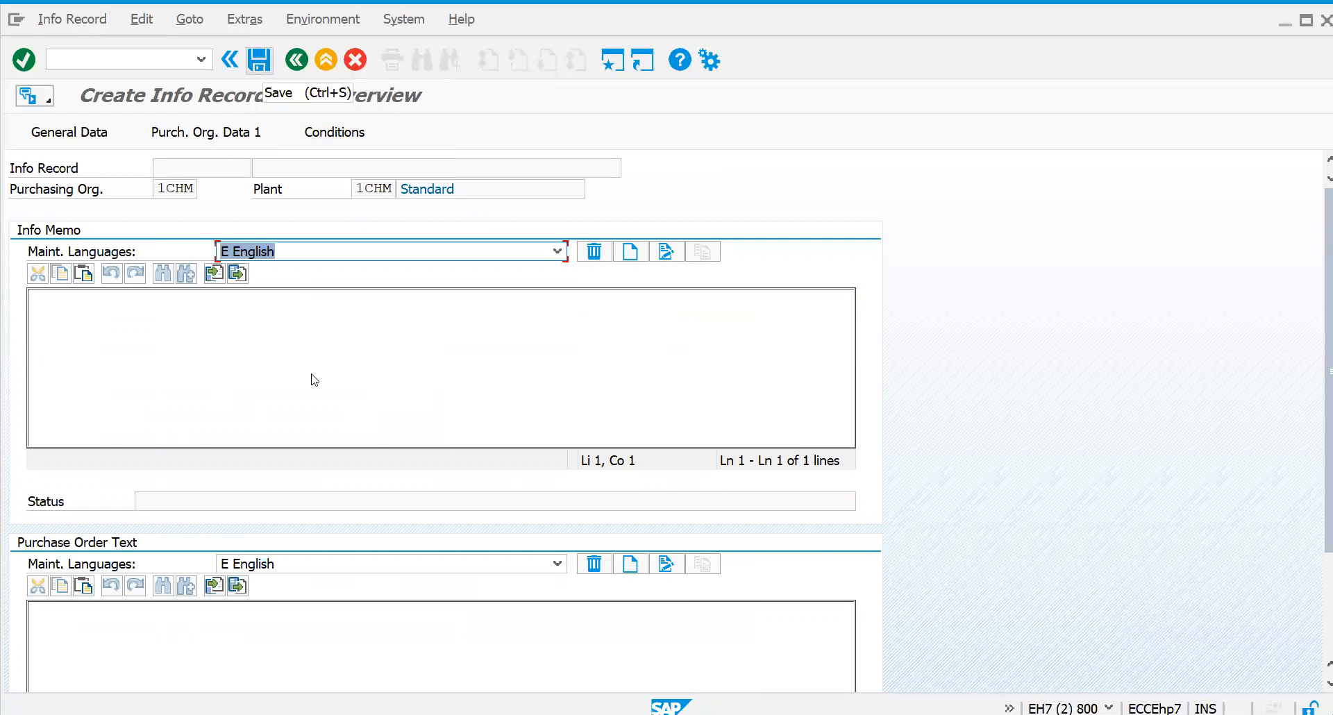
{"action": "key", "text": "Return"}
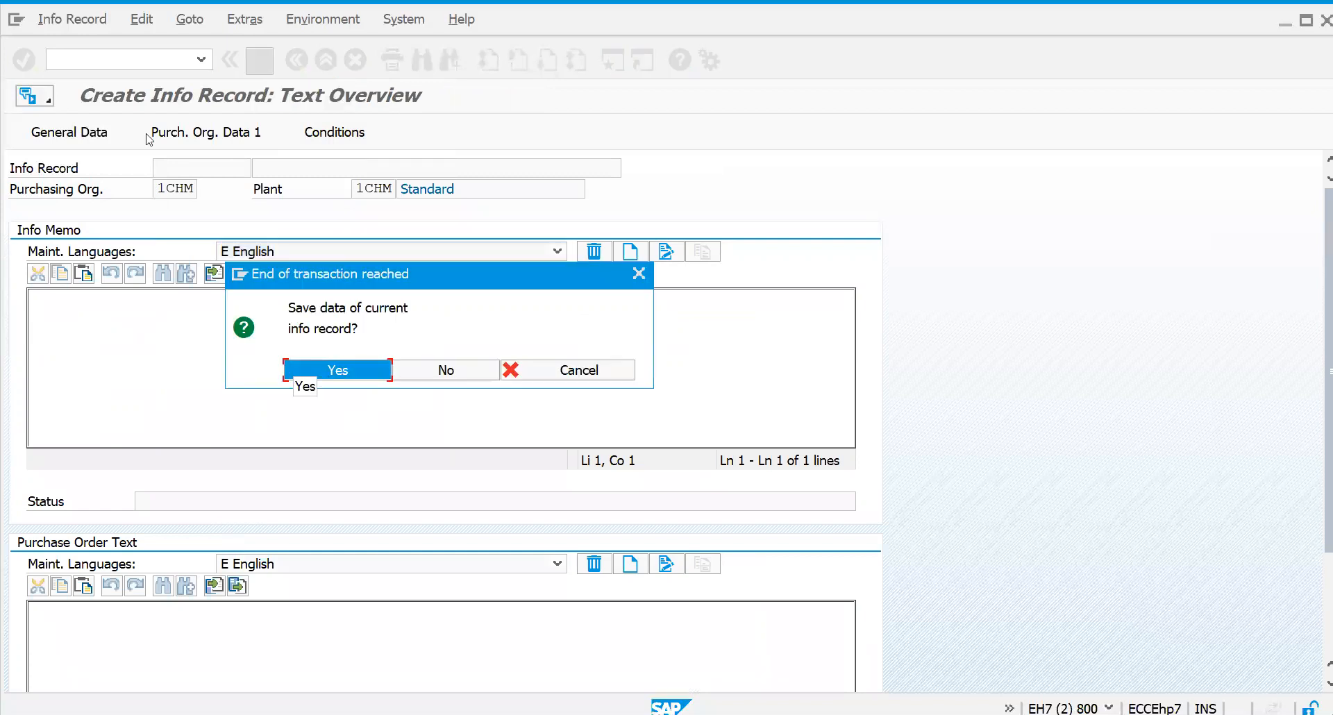
{"action": "key", "text": "Return"}
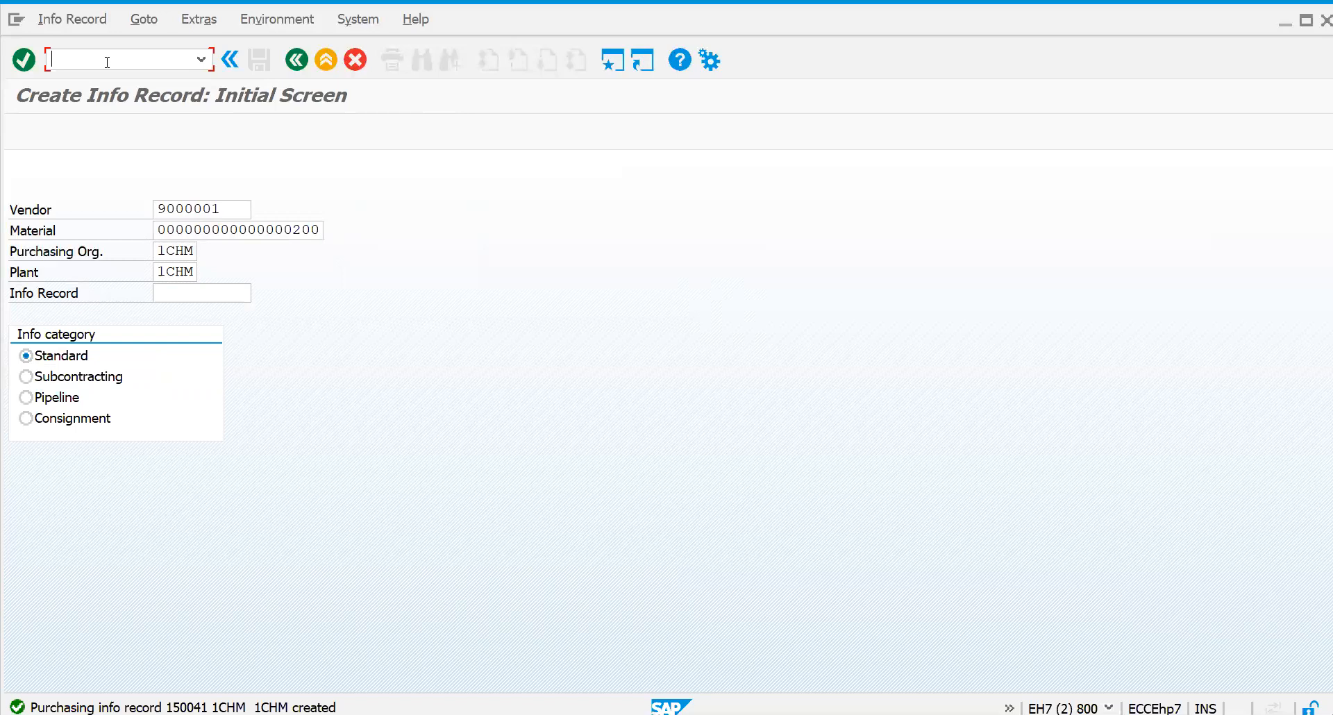
Open material 200 for changing with MM02, keeping the preset organizational levels, and go to its Sales: sales org. 2 view
{"action": "type", "text": "/NMM02"}
{"action": "key", "text": "Return"}
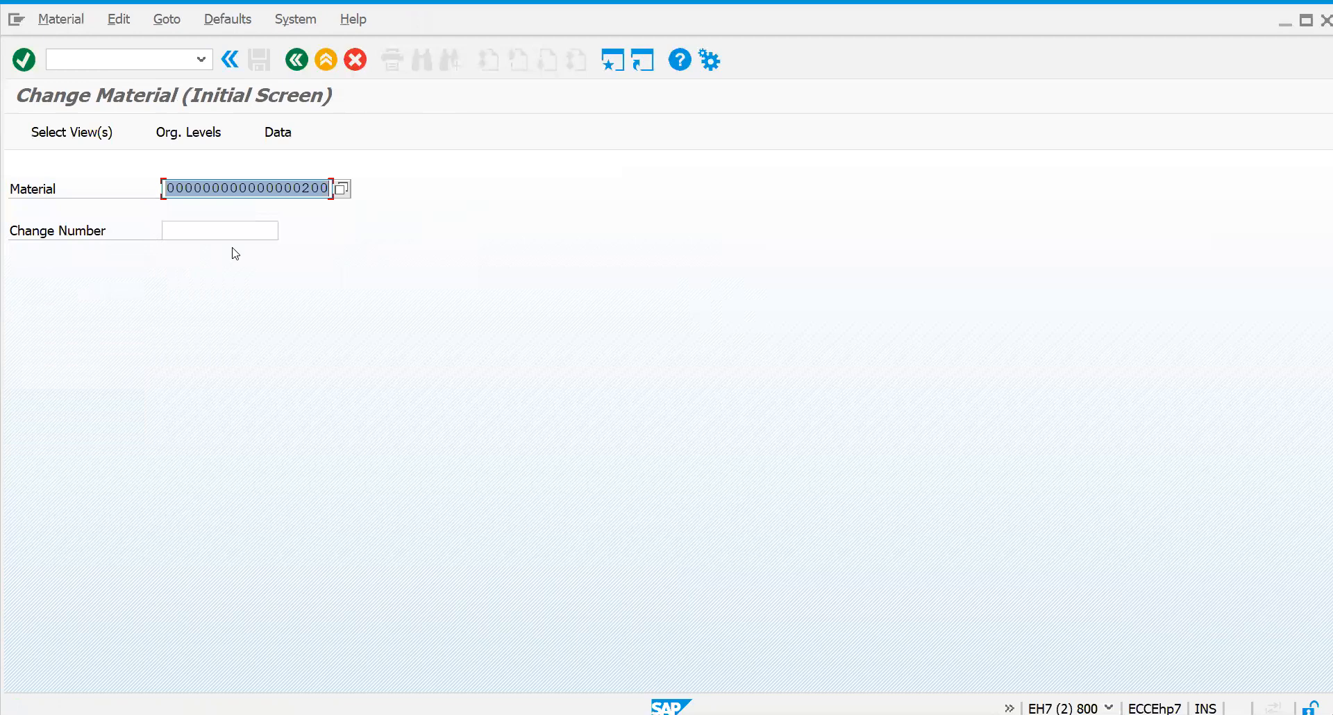
{"action": "key", "text": "Return"}
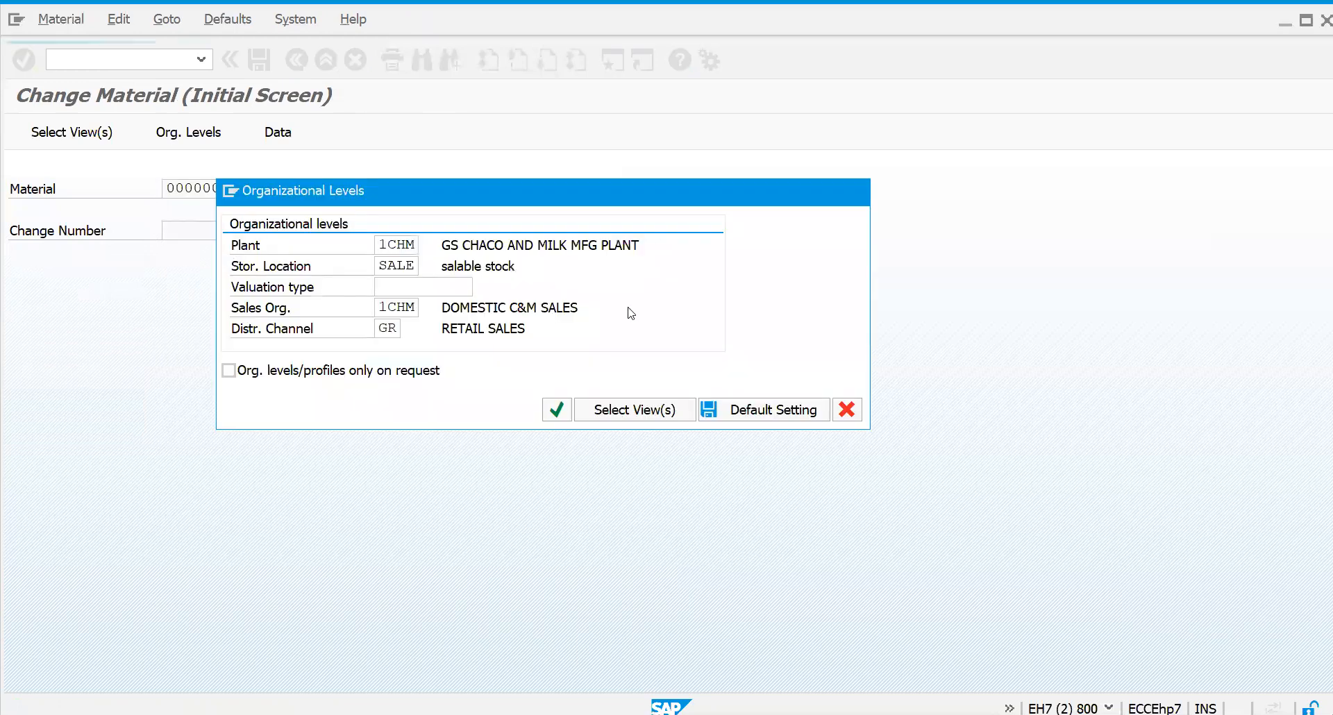
{"action": "key", "text": "Return"}
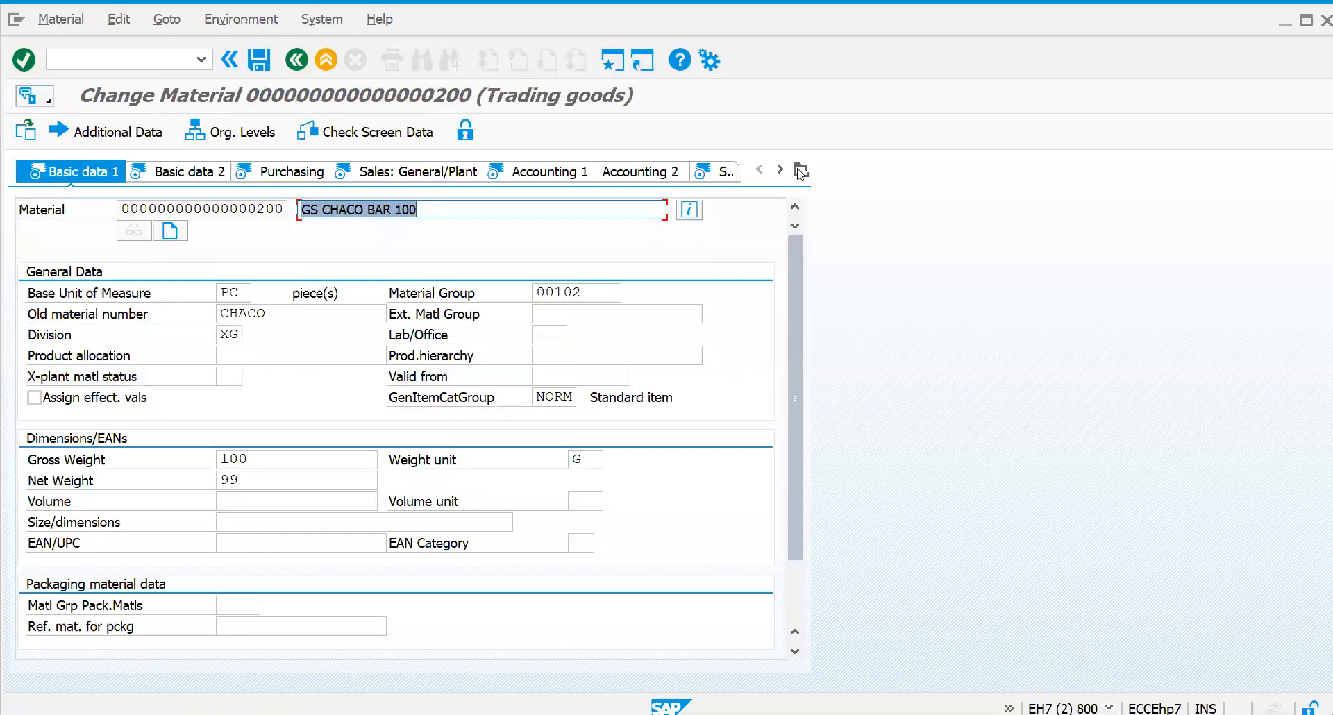
{"action": "left_click", "coordinate": [801, 170]}
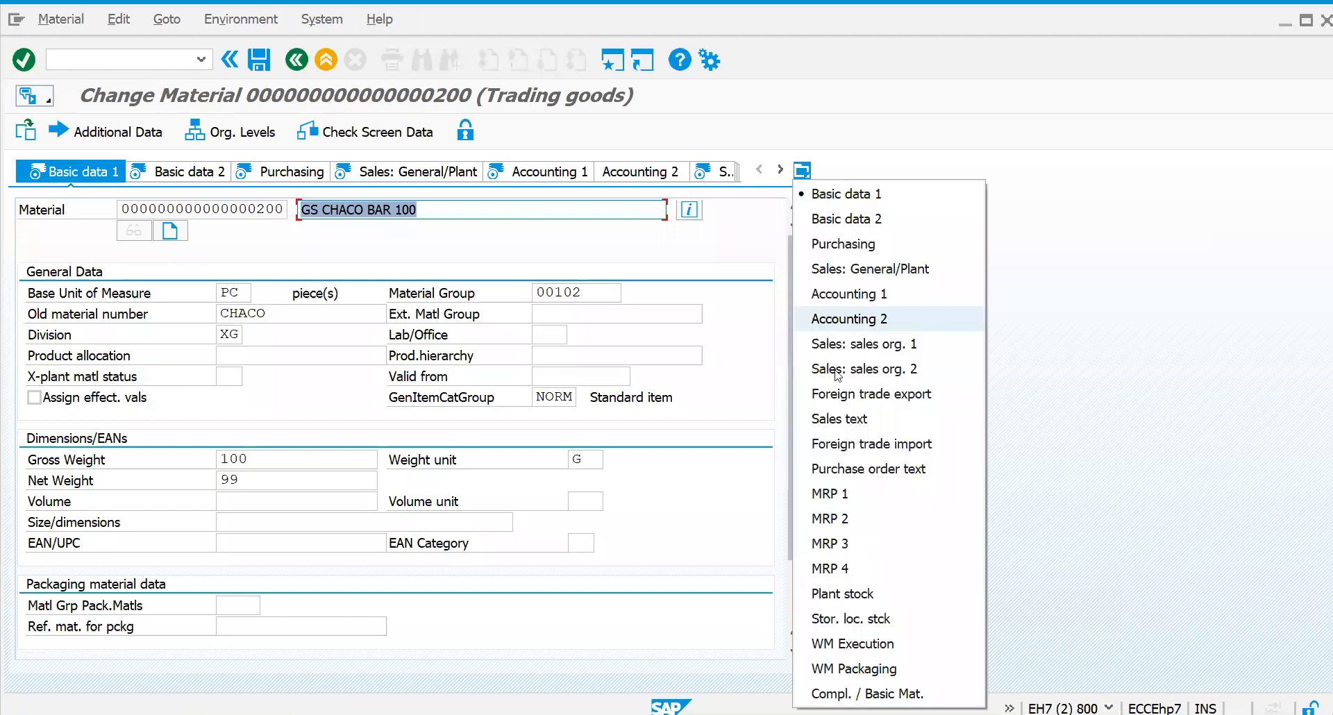
{"action": "left_click", "coordinate": [836, 369]}
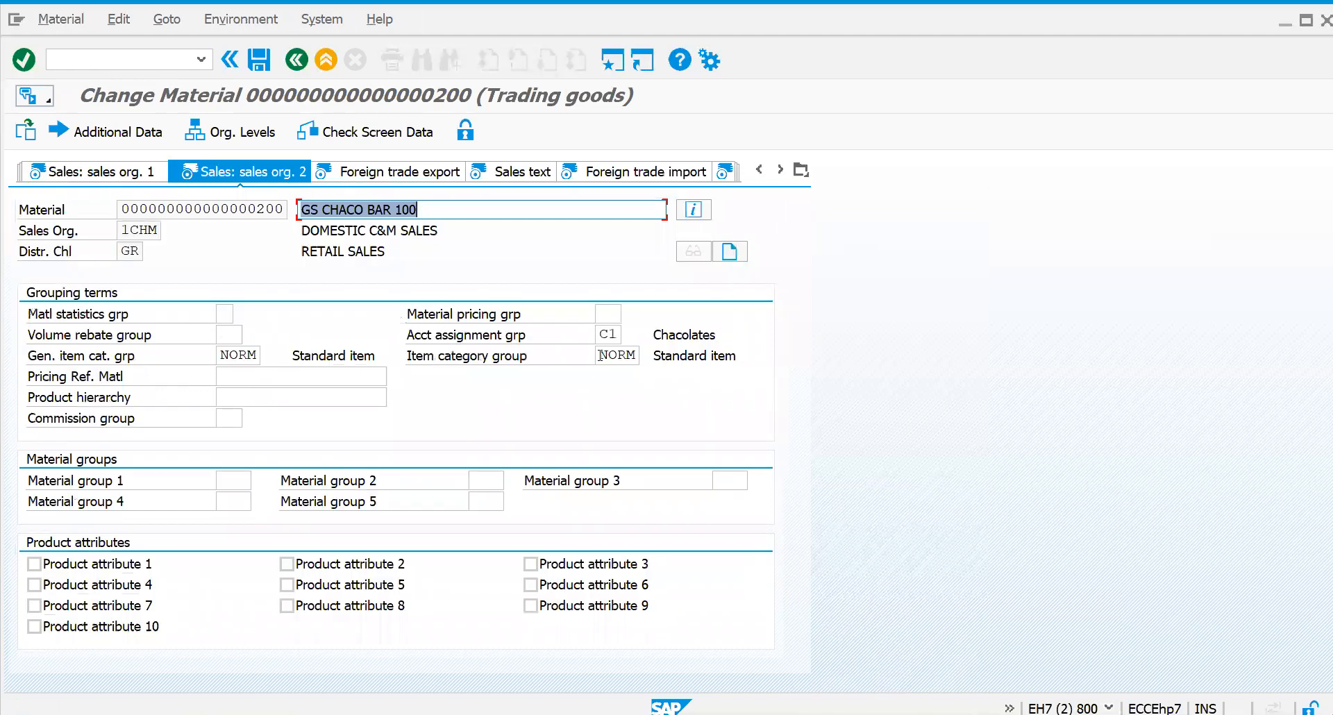
Set the material's item category group to BANS and save the material
{"action": "left_click", "coordinate": [599, 355]}
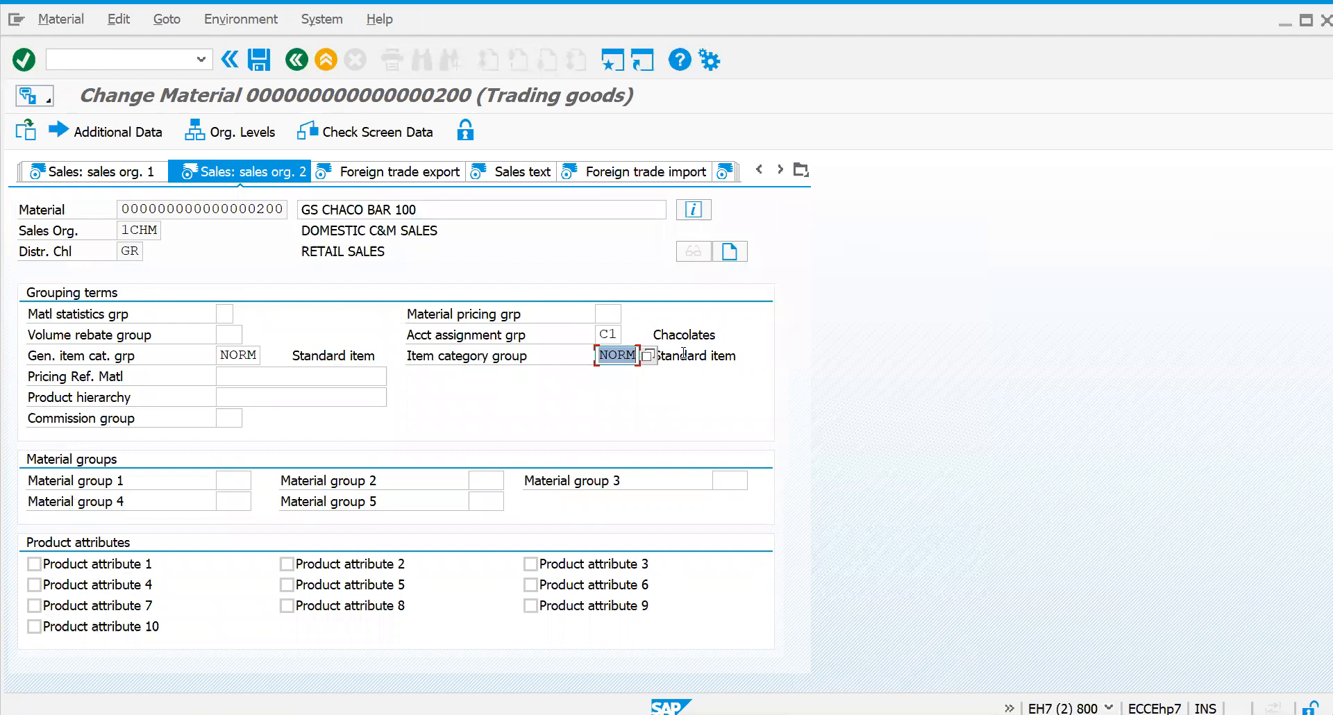
{"action": "type", "text": "B"}
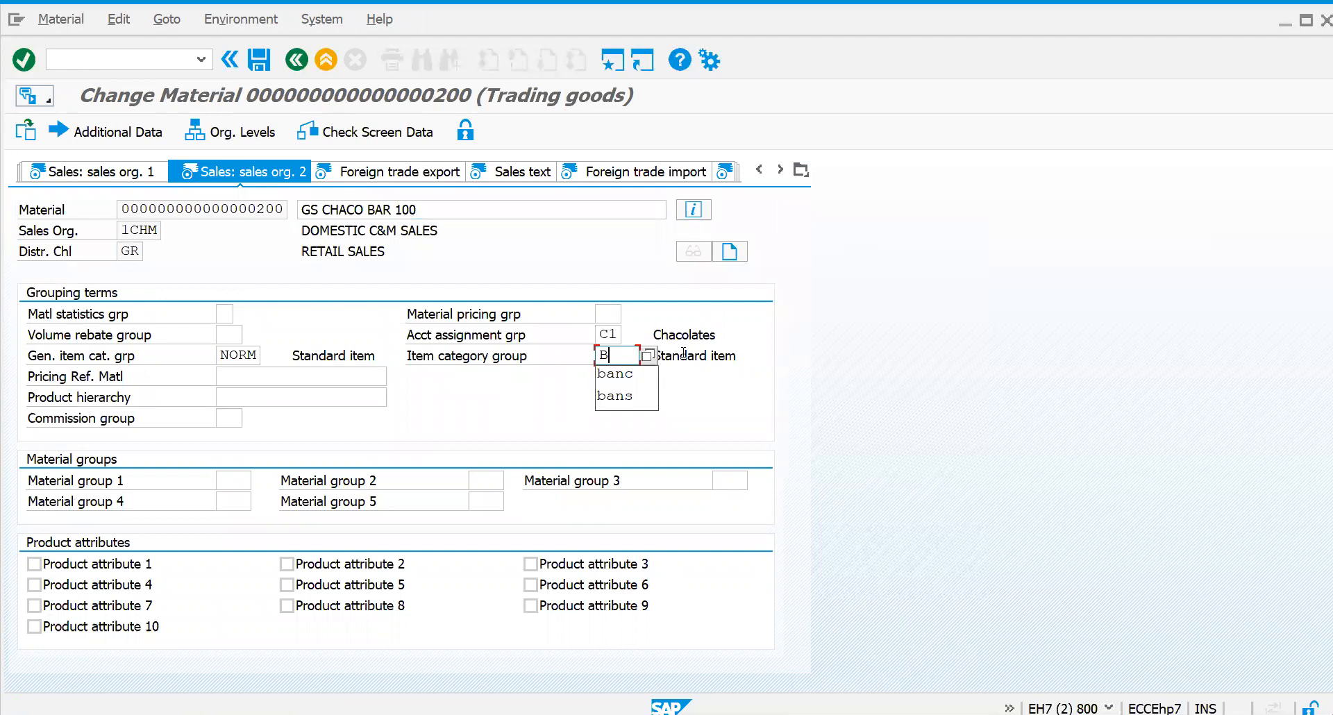
{"action": "type", "text": "ANS"}
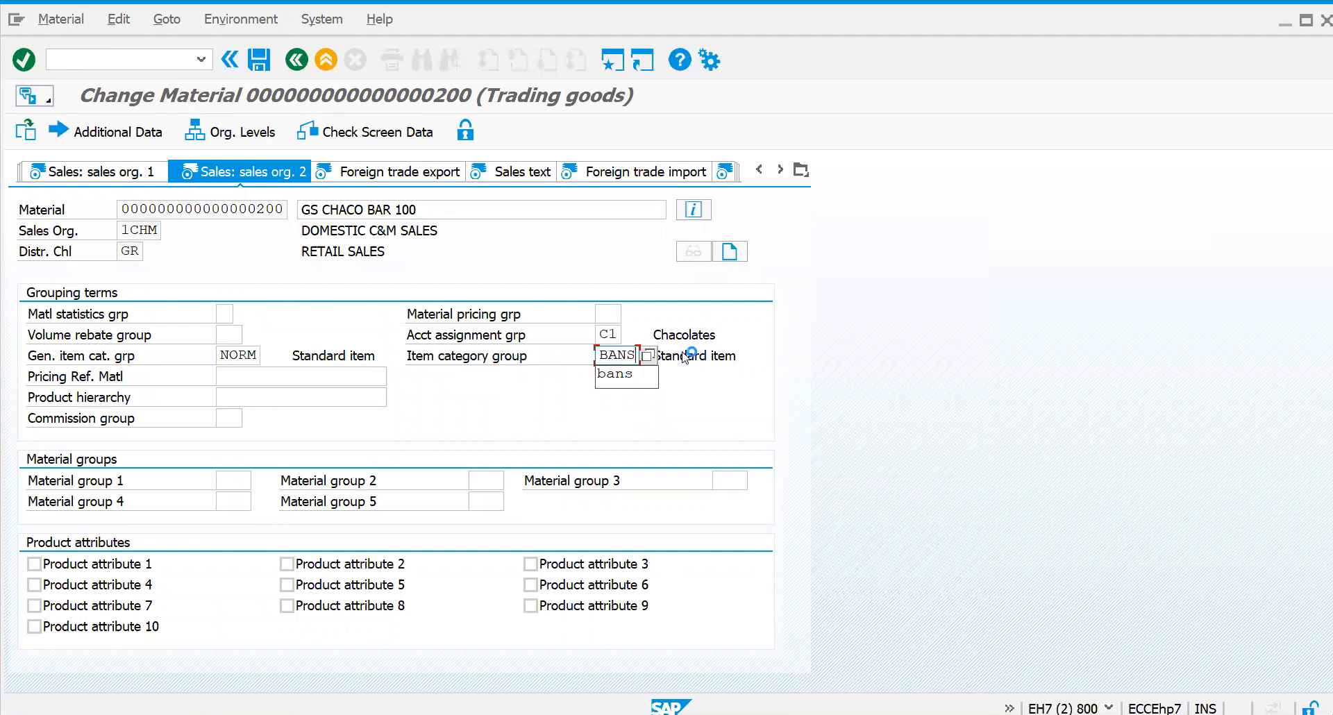
{"action": "key", "text": "Return"}
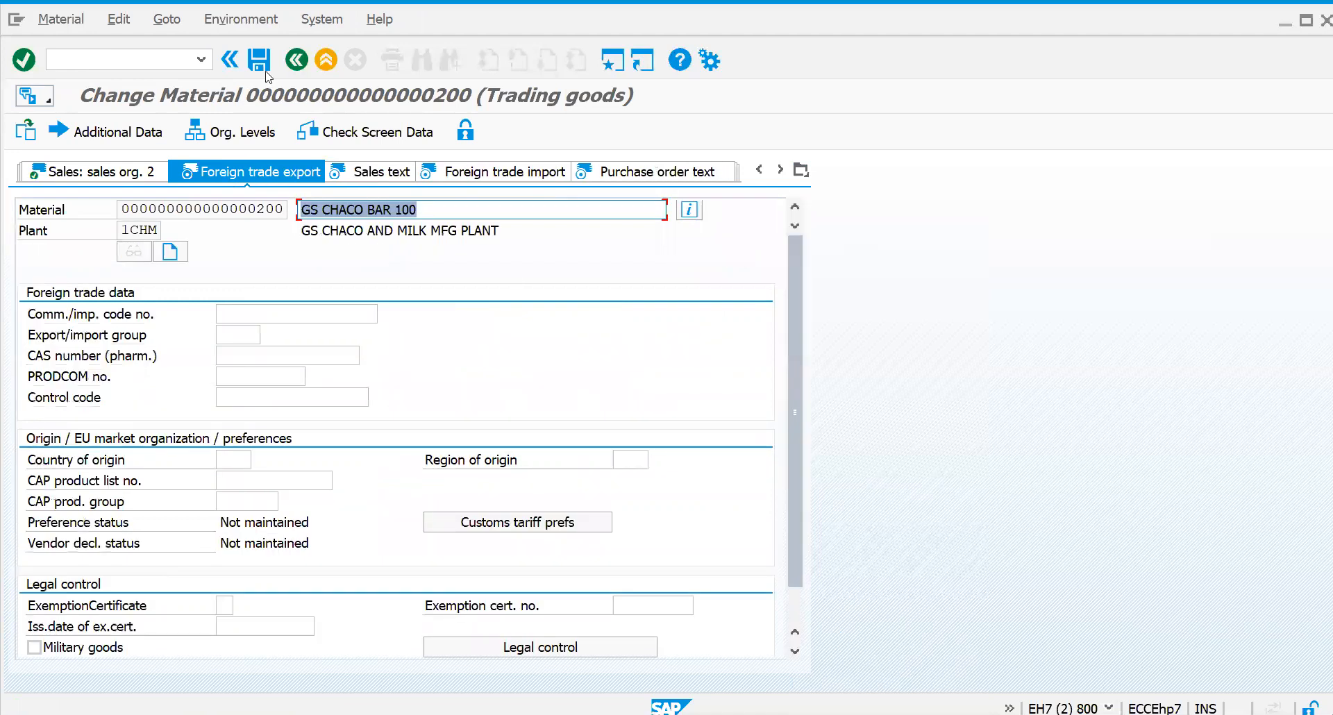
{"action": "left_click", "coordinate": [267, 72]}
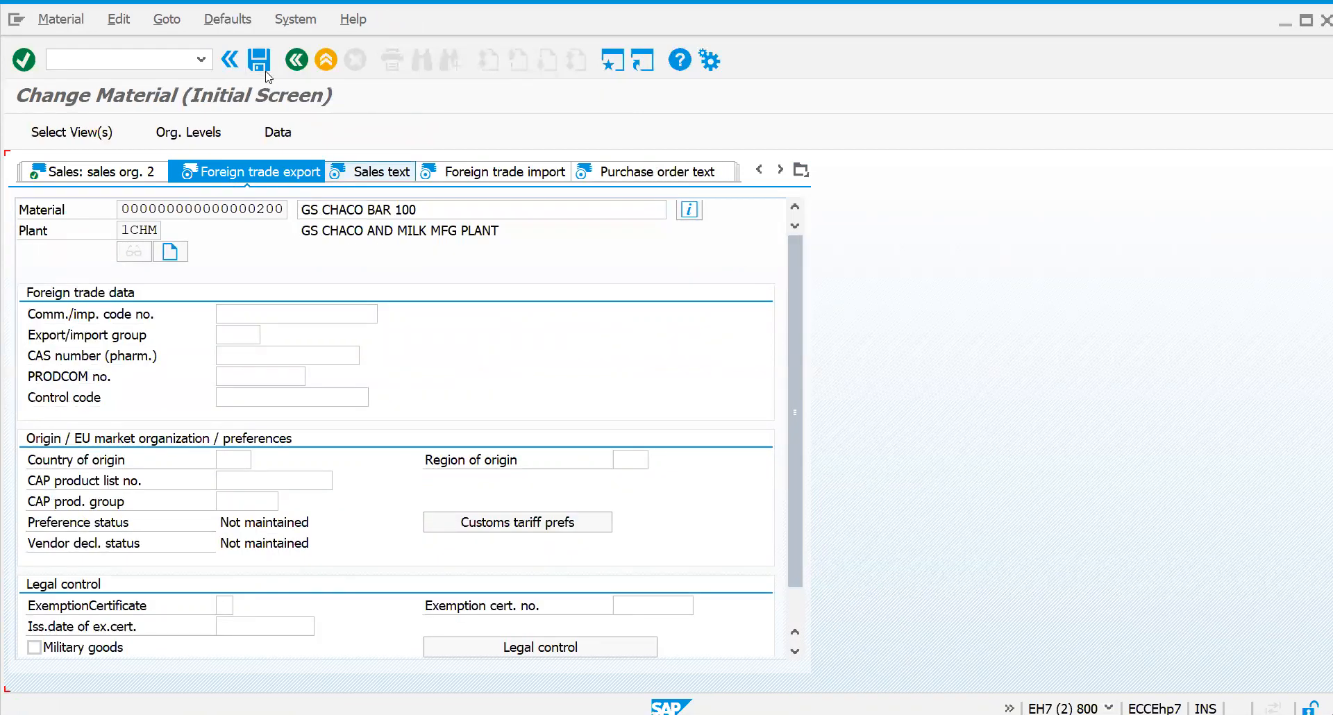
Start a ZOR1 credit sale order with VA01 for sales organization 1CHM, distribution channel GR and division XG
{"action": "left_click", "coordinate": [170, 58]}
{"action": "type", "text": "/NVA"}
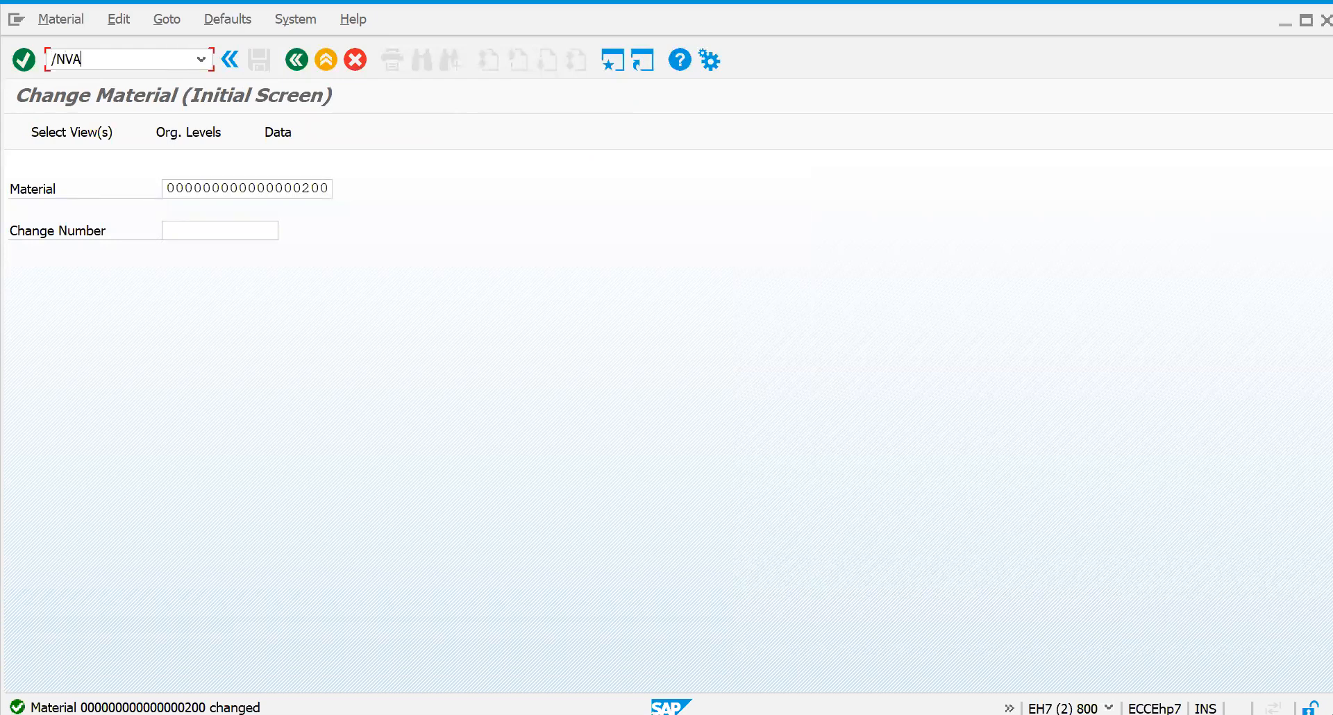
{"action": "type", "text": "01"}
{"action": "key", "text": "Return"}
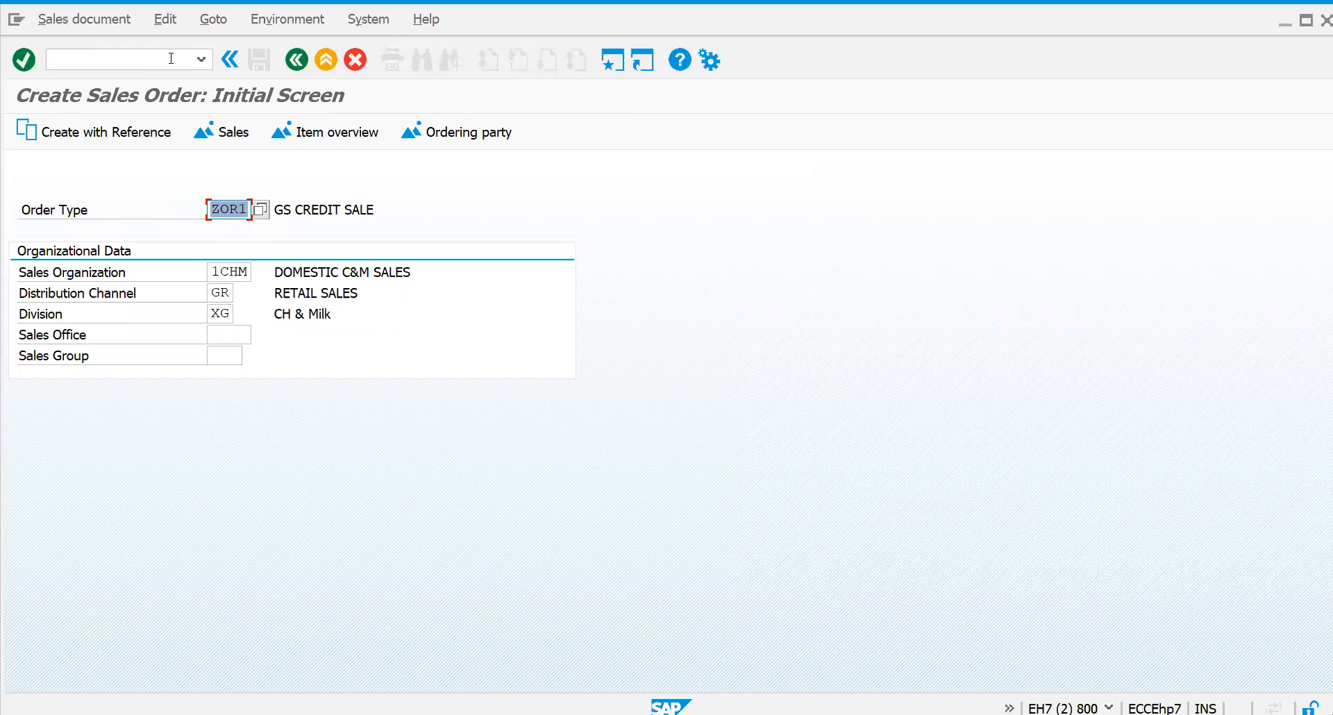
{"action": "key", "text": "Return"}
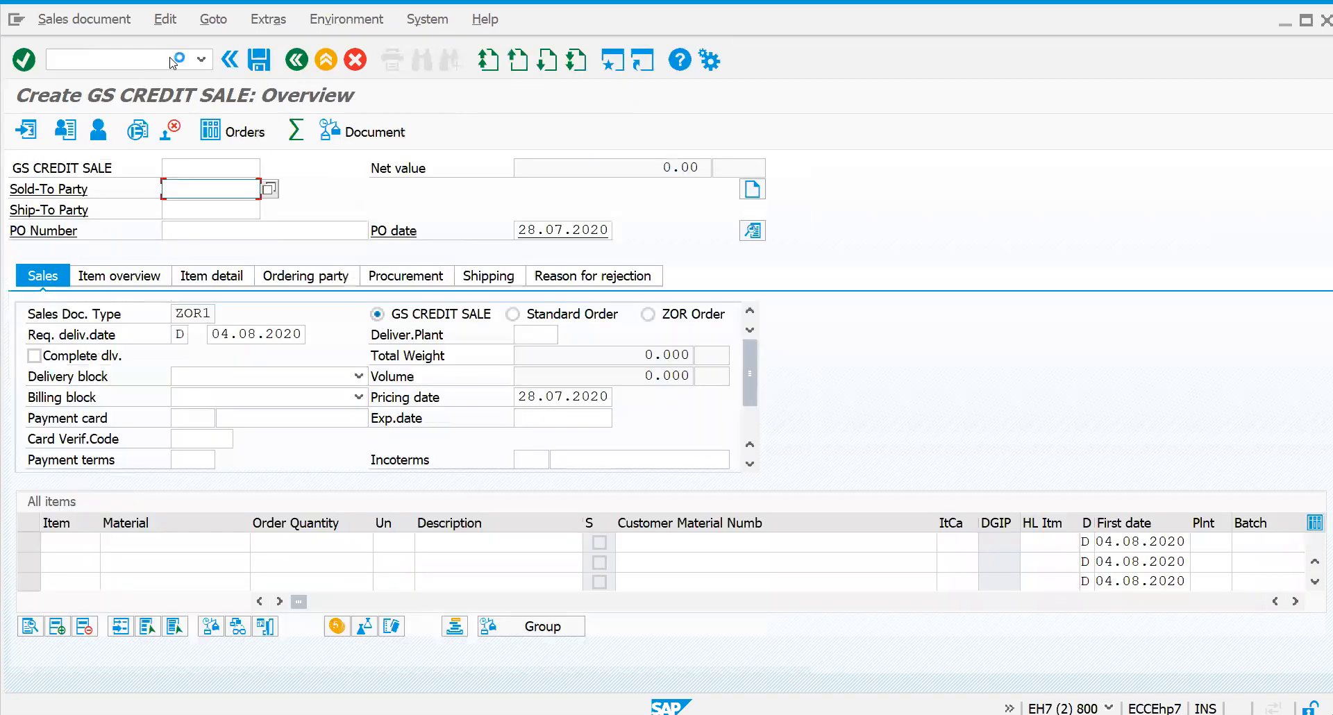
Enter LEVI AND CO LTD. as the sold-to party and add material 200 with an order quantity of 20
{"action": "key", "text": "Down"}
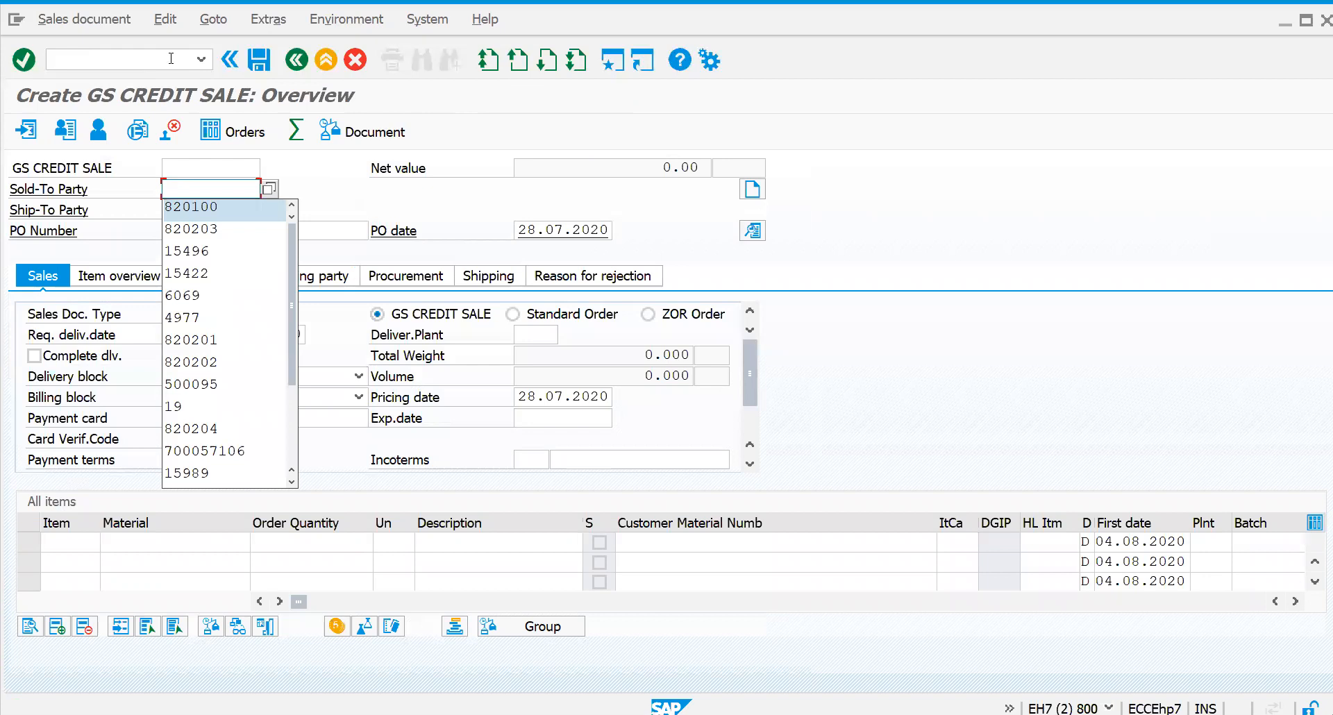
{"action": "key", "text": "Return"}
{"action": "key", "text": "Down"}
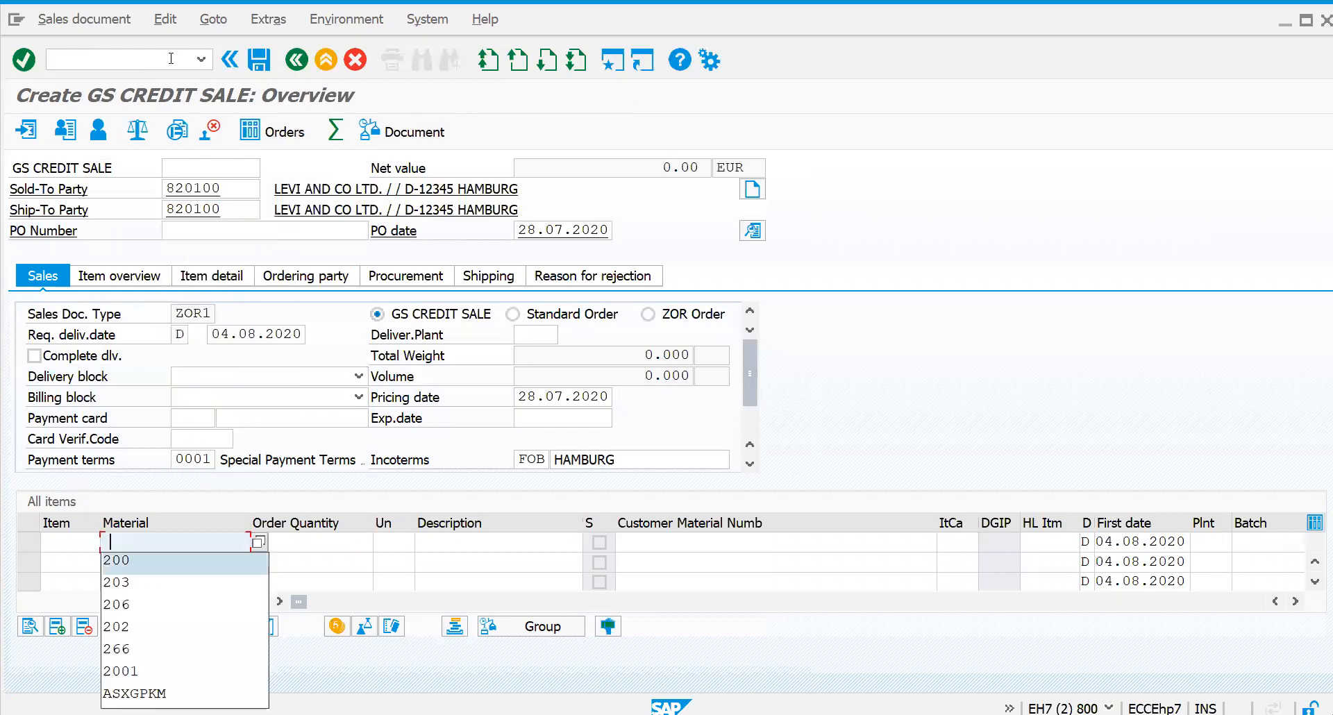
{"action": "key", "text": "Return"}
{"action": "key", "text": "Tab"}
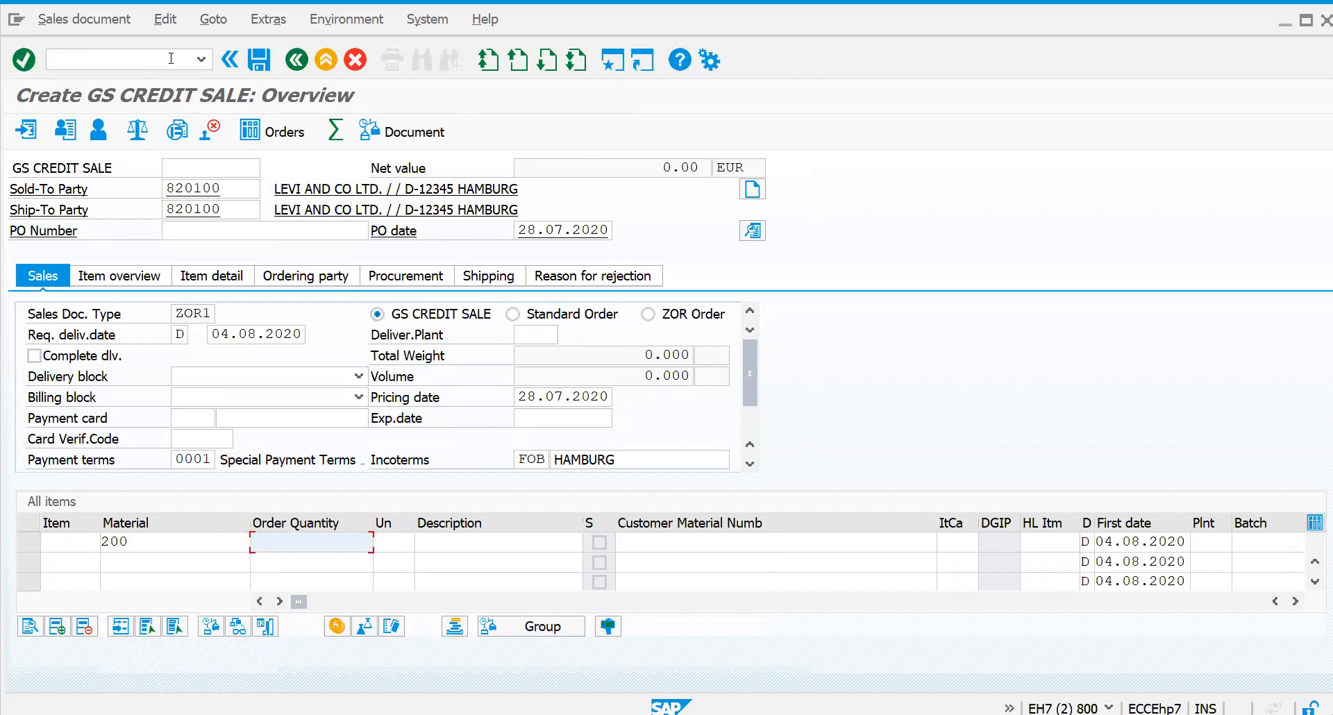
{"action": "type", "text": "10"}
{"action": "type", "text": "20"}
{"action": "key", "text": "Return"}
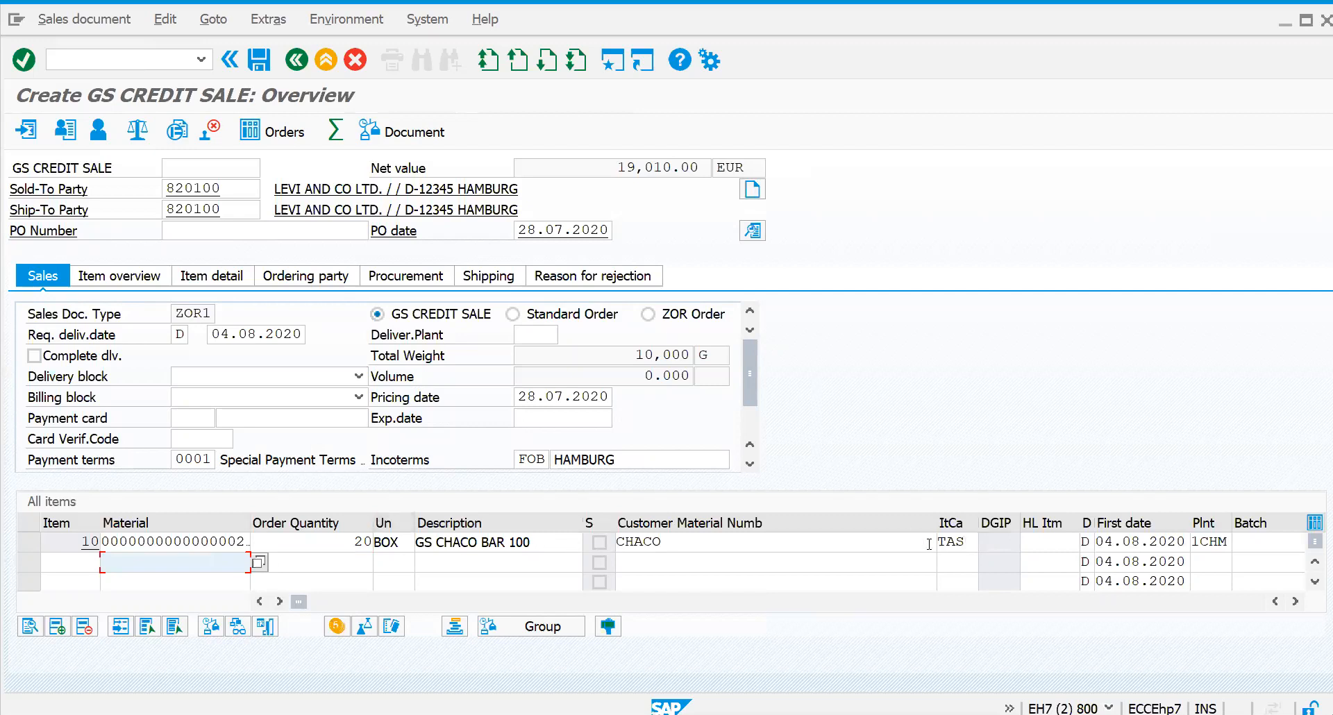
Check the item category of item 10 and examine the base price amount and condition value in its pricing conditions
{"action": "left_click_drag", "start_coordinate": [970, 544], "coordinate": [926, 544]}
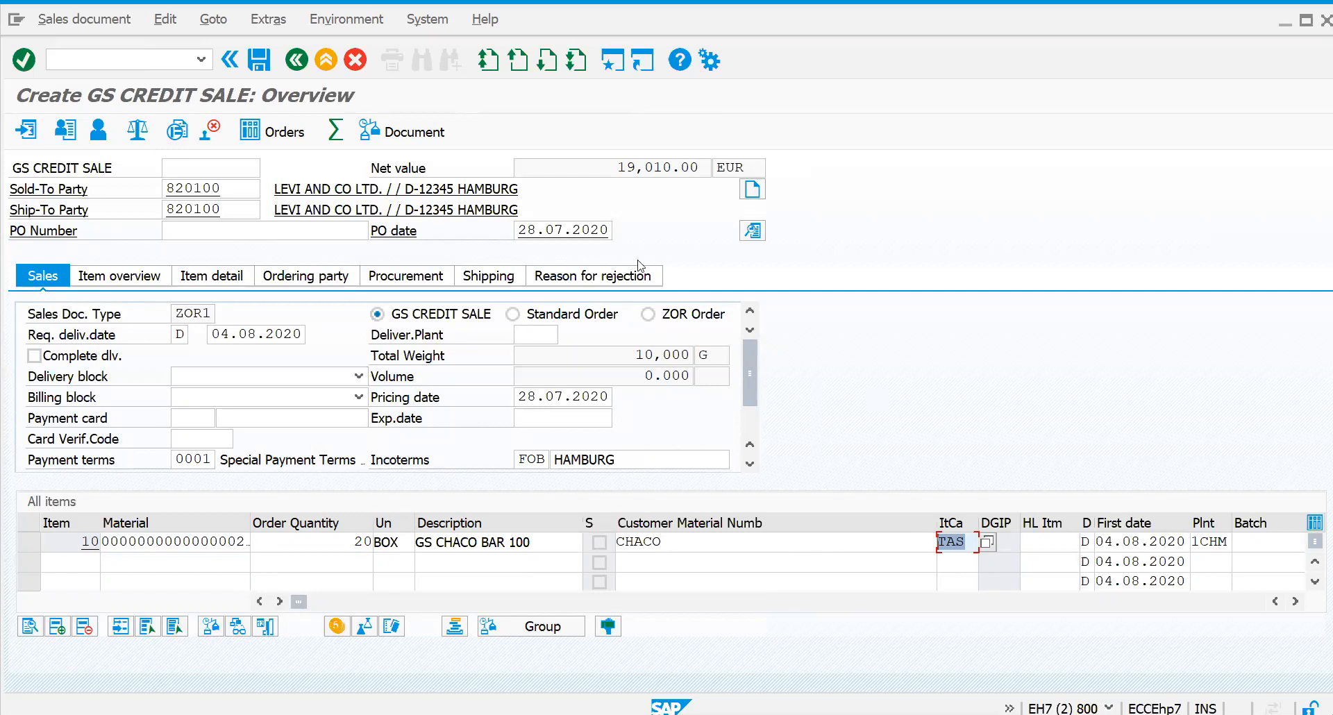
{"action": "key", "text": "F2"}
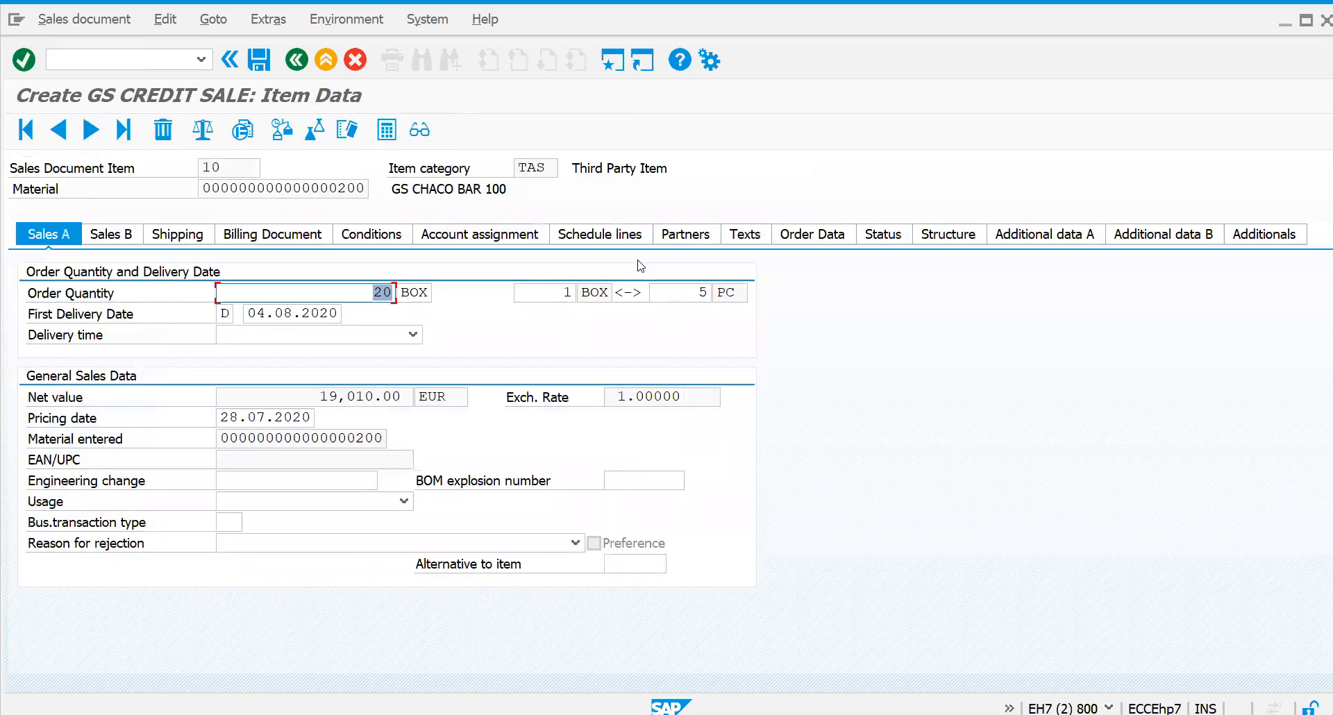
{"action": "left_click", "coordinate": [379, 235]}
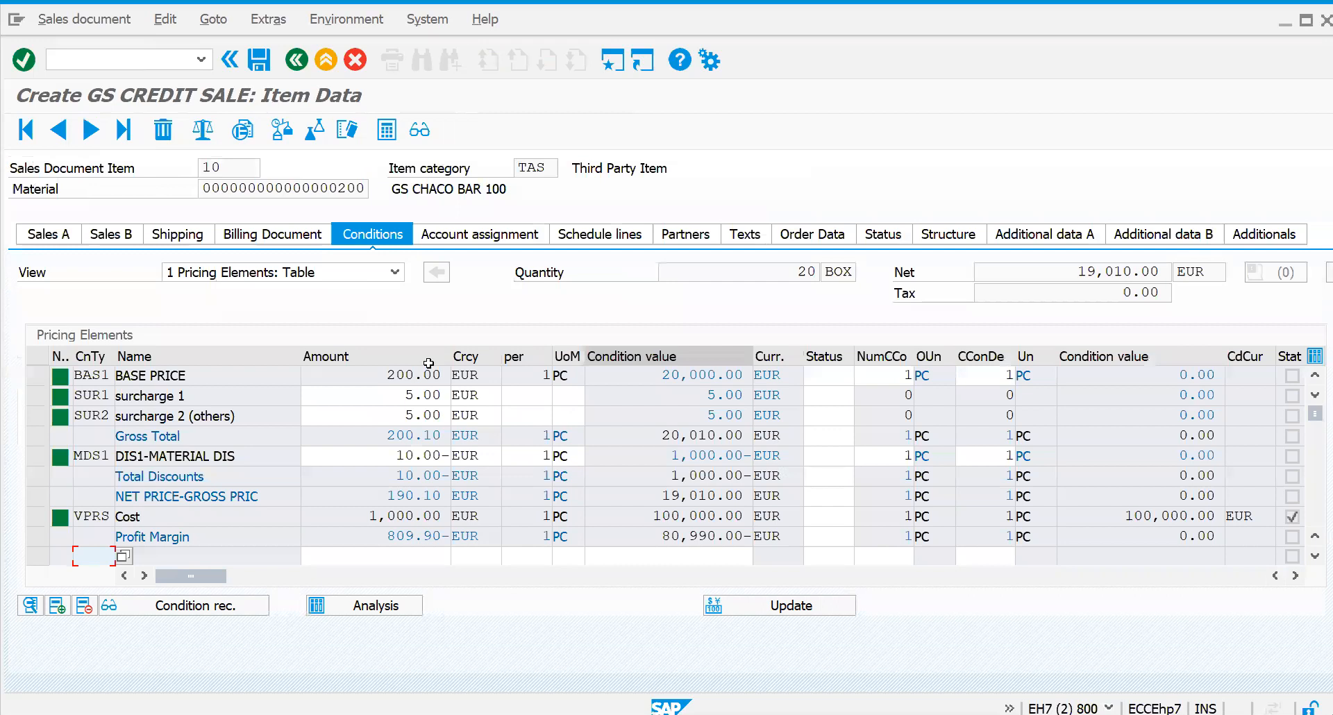
{"action": "left_click", "coordinate": [384, 376]}
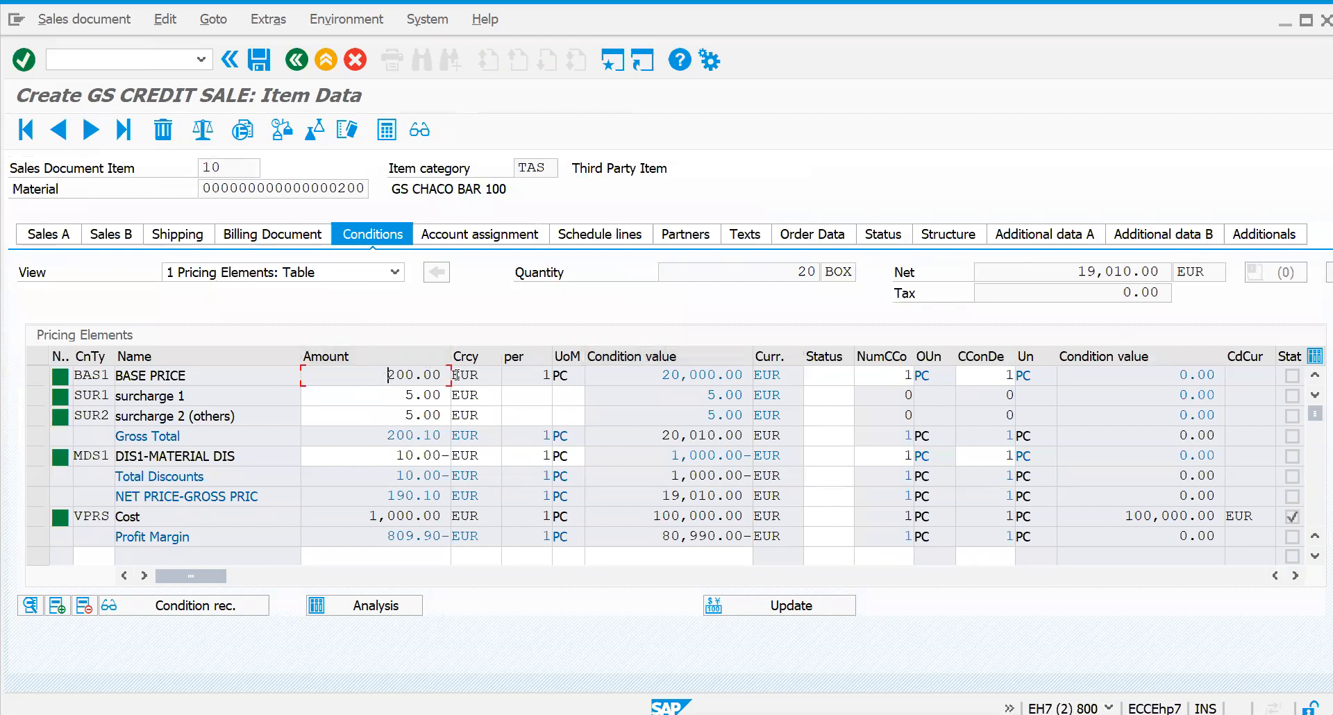
{"action": "key", "text": "shift+End"}
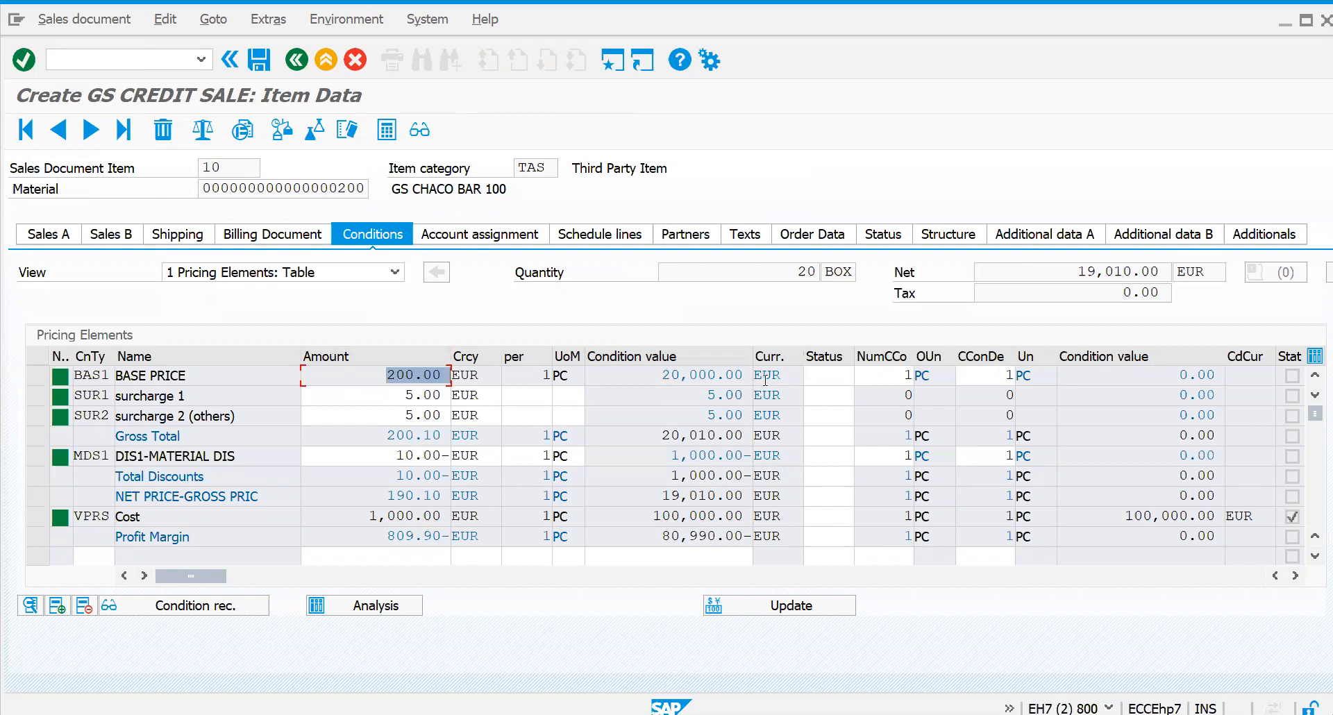
{"action": "key", "text": "Tab"}
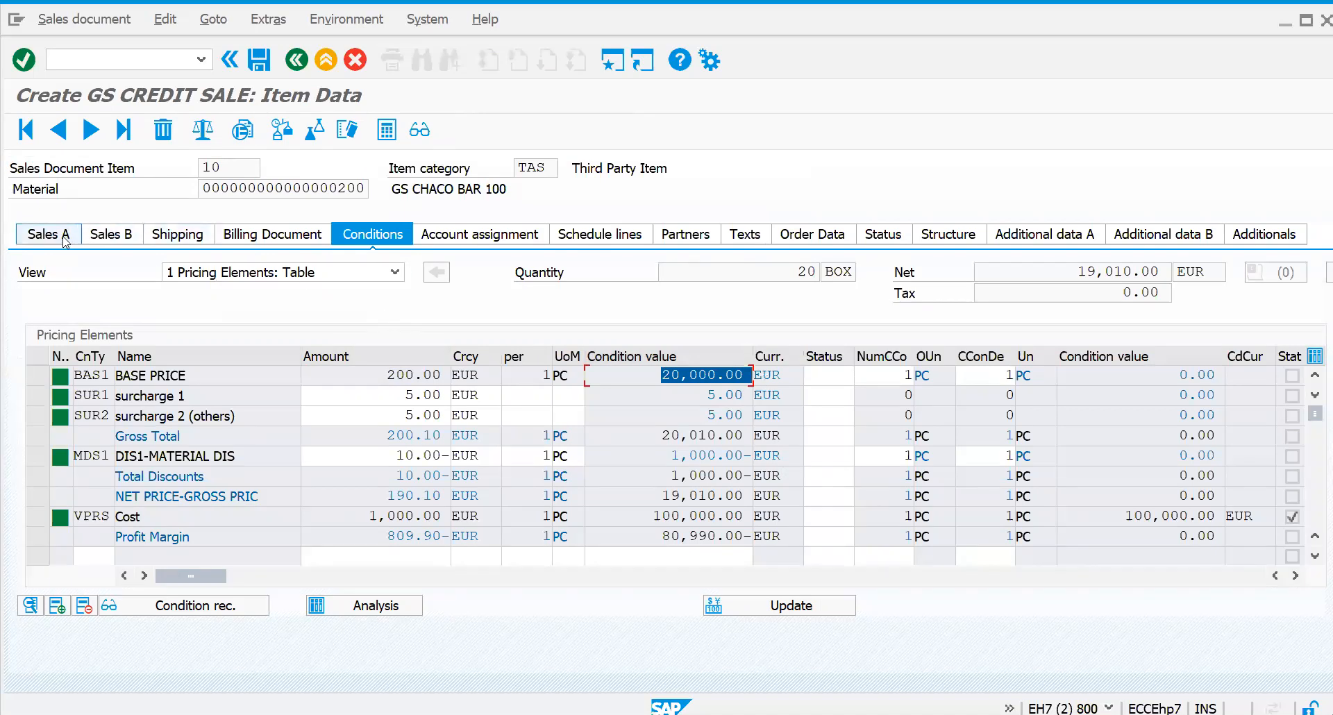
Return to the order overview and check the sales order's incompletion log
{"action": "key", "text": "Return"}
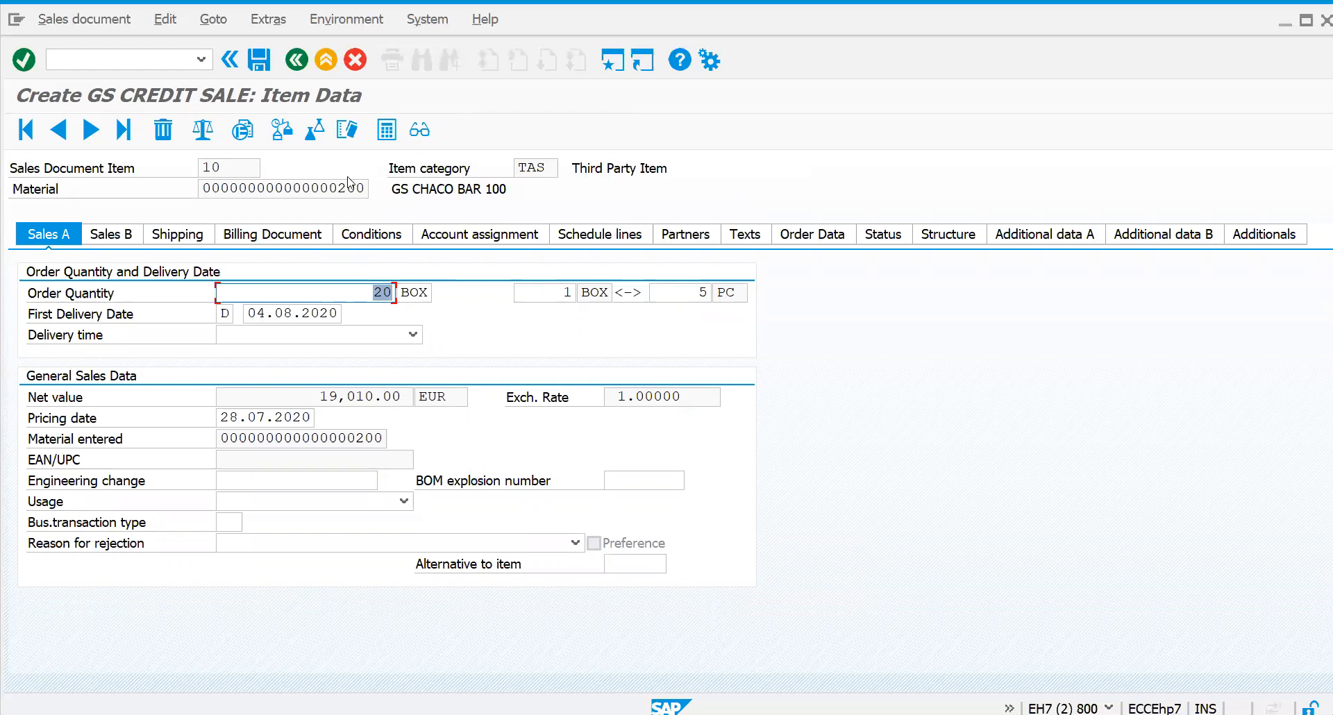
{"action": "left_click", "coordinate": [297, 61]}
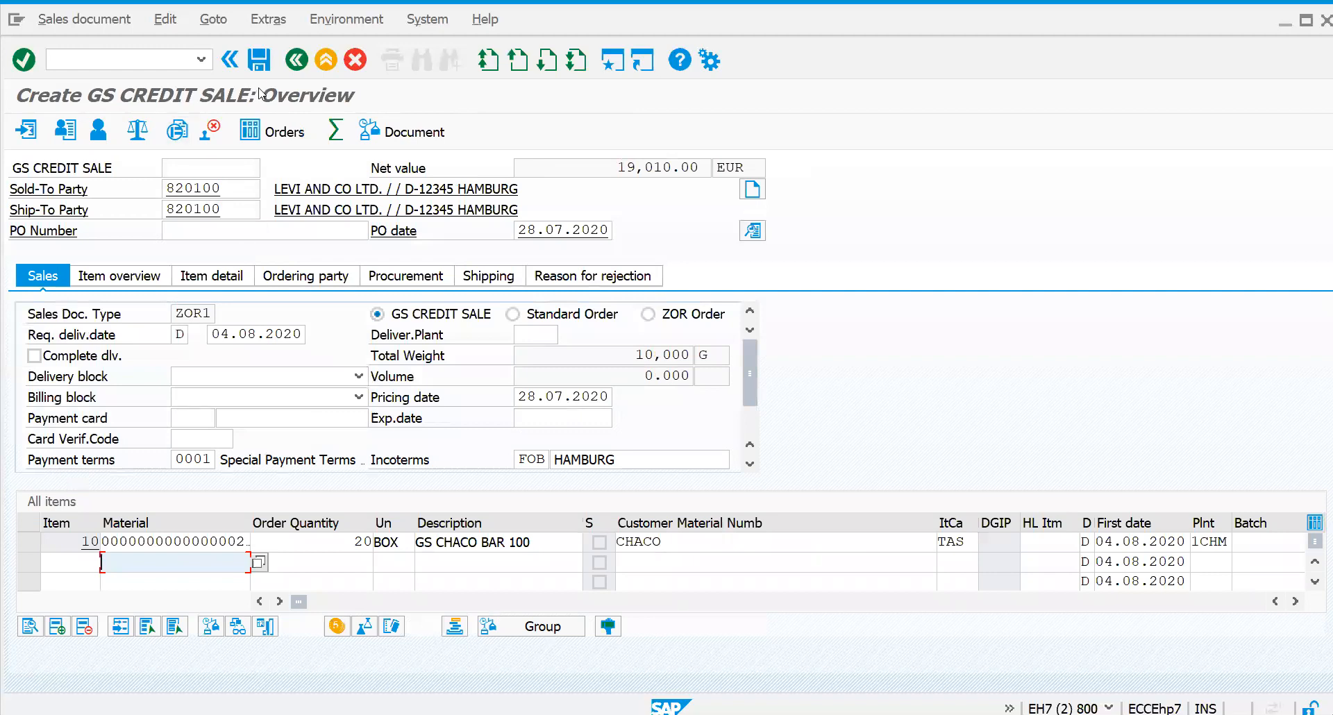
{"action": "left_click", "coordinate": [167, 18]}
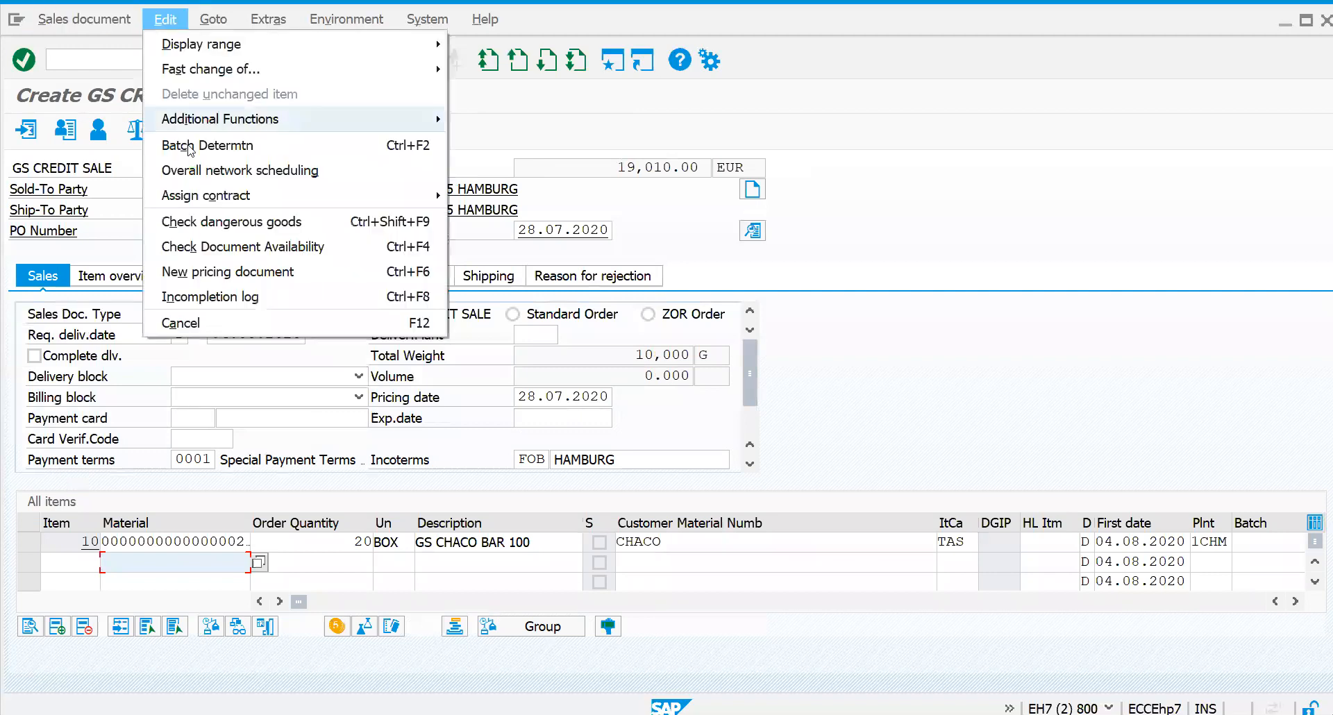
{"action": "left_click", "coordinate": [225, 297]}
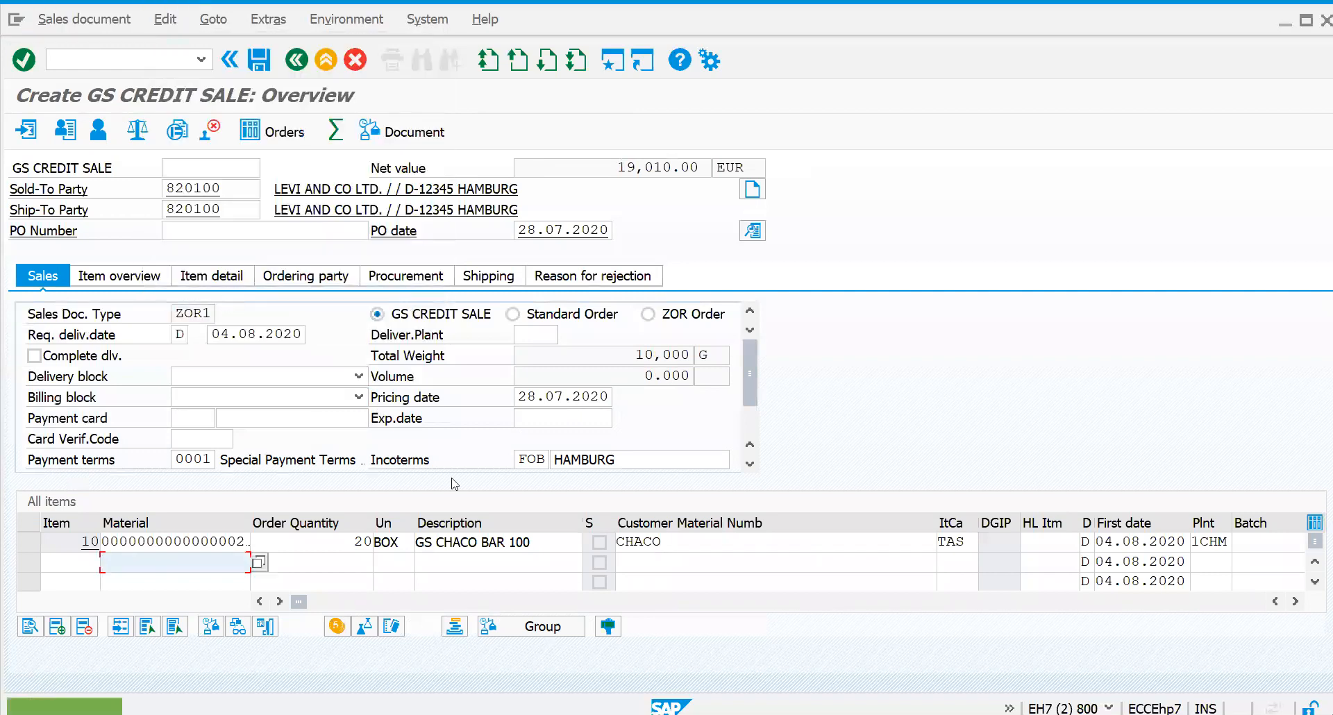
Check the schedule line category in item 10's schedule lines and save the sales order
{"action": "double_click", "coordinate": [504, 542]}
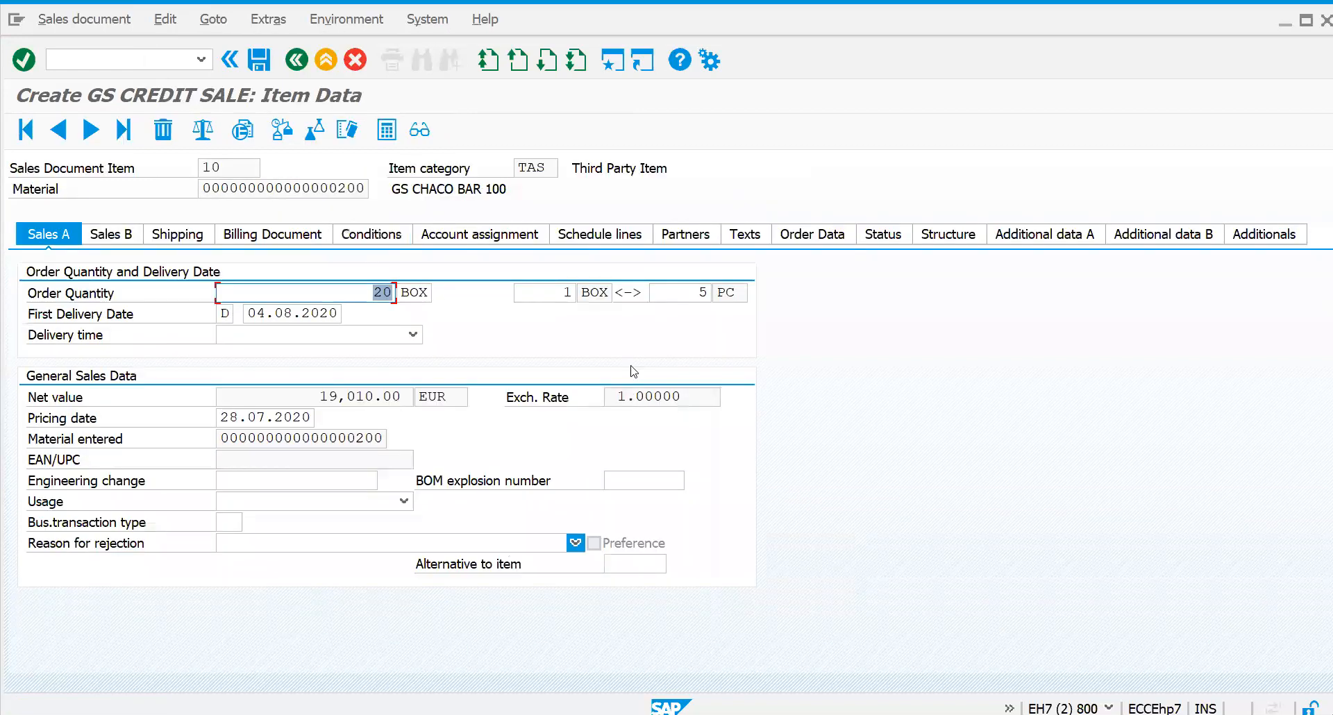
{"action": "left_click", "coordinate": [626, 232]}
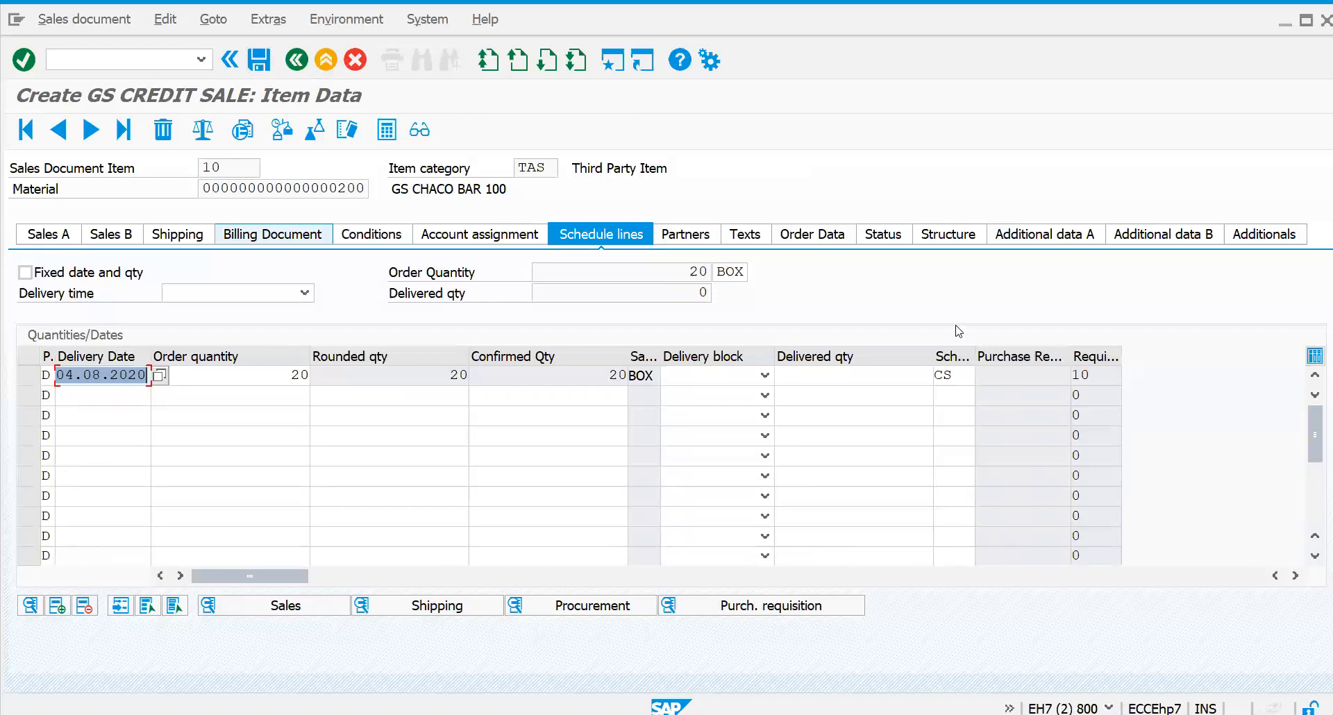
{"action": "left_click", "coordinate": [964, 378]}
{"action": "left_click", "coordinate": [984, 376]}
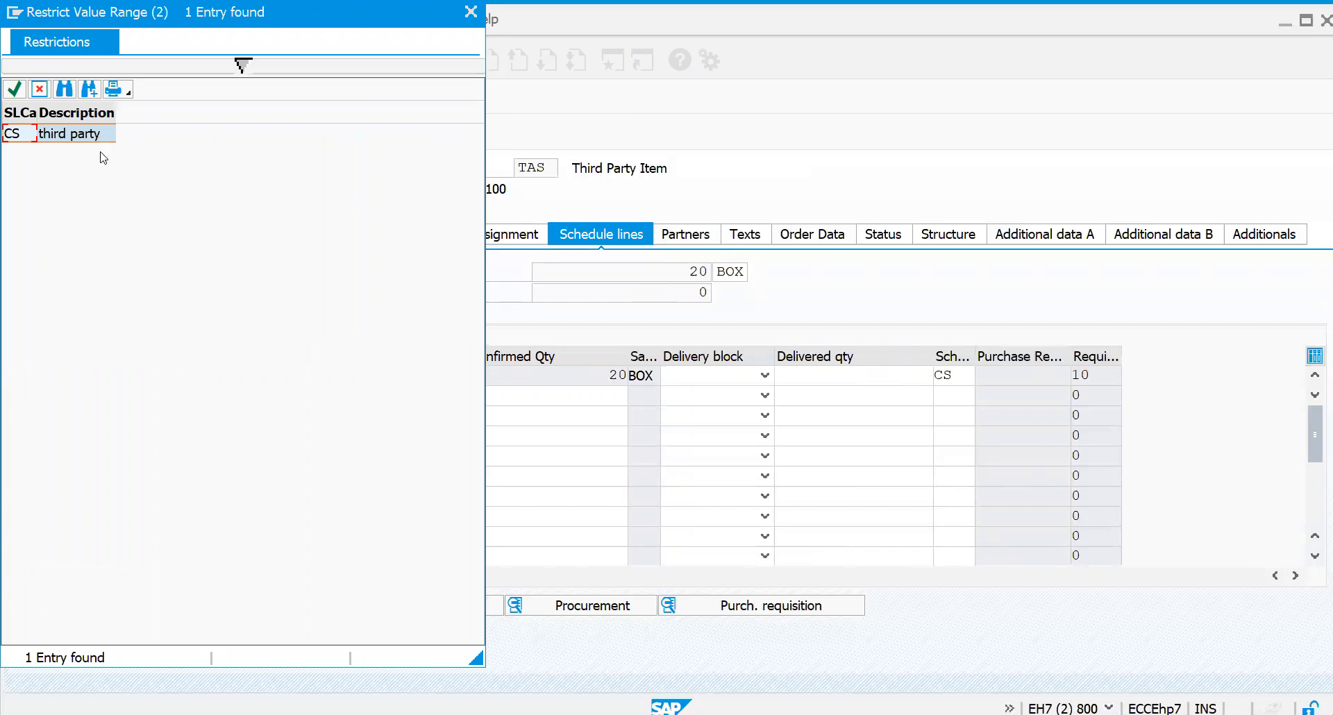
{"action": "left_click", "coordinate": [80, 134]}
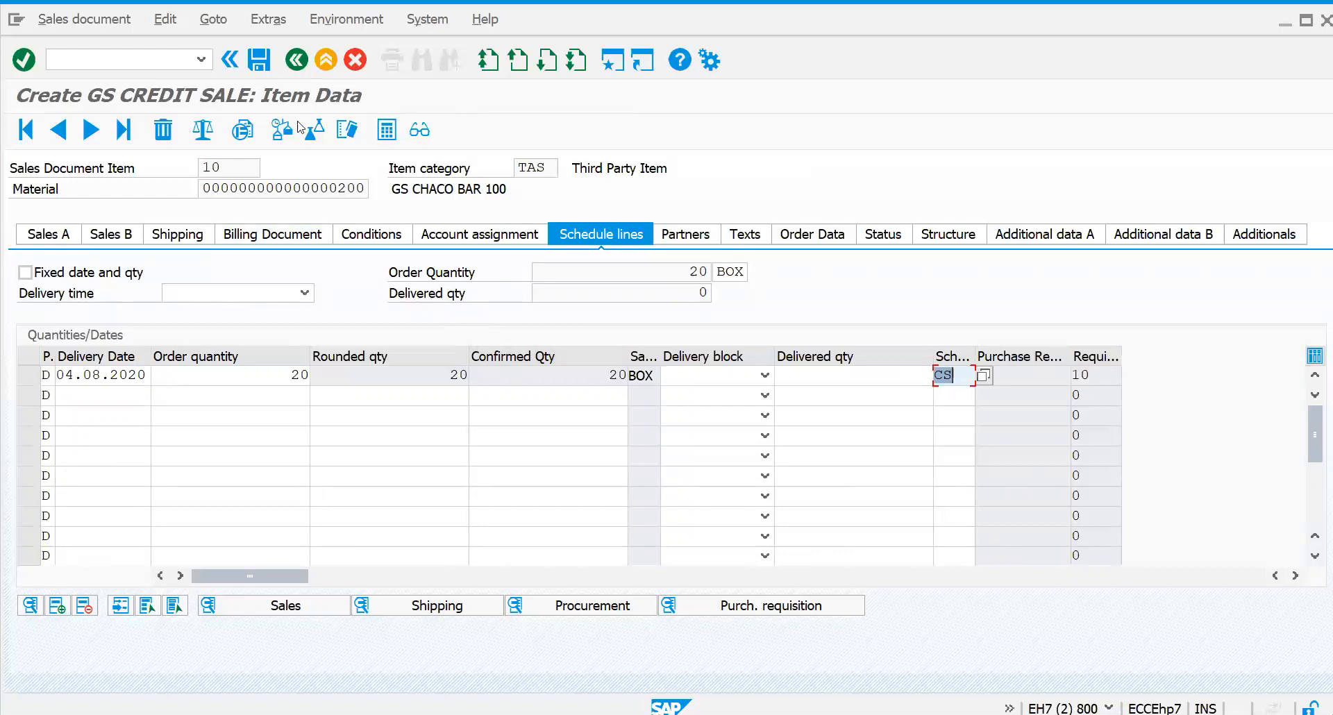
{"action": "left_click", "coordinate": [254, 70]}
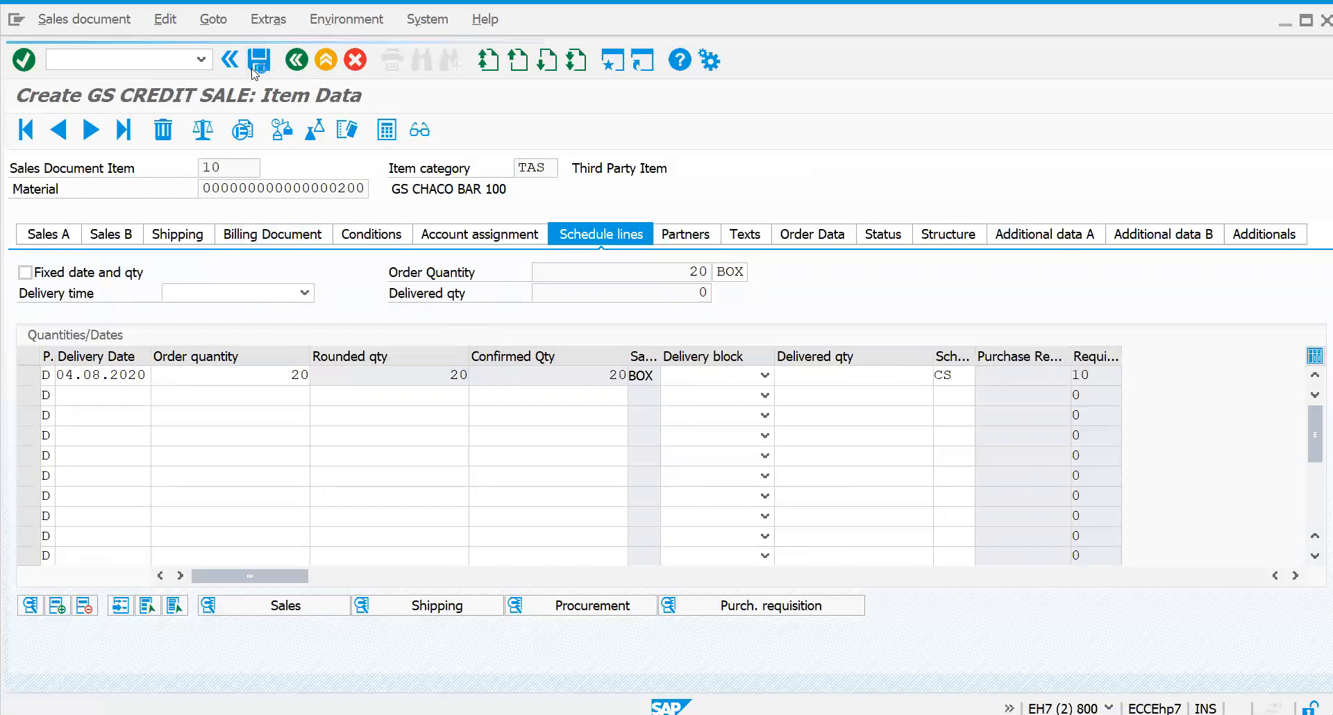
Open the schedule line category assignment table and look up the entry for item category TAS
{"action": "left_click", "coordinate": [164, 61]}
{"action": "type", "text": "/NVOV"}
{"action": "key", "text": "Return"}
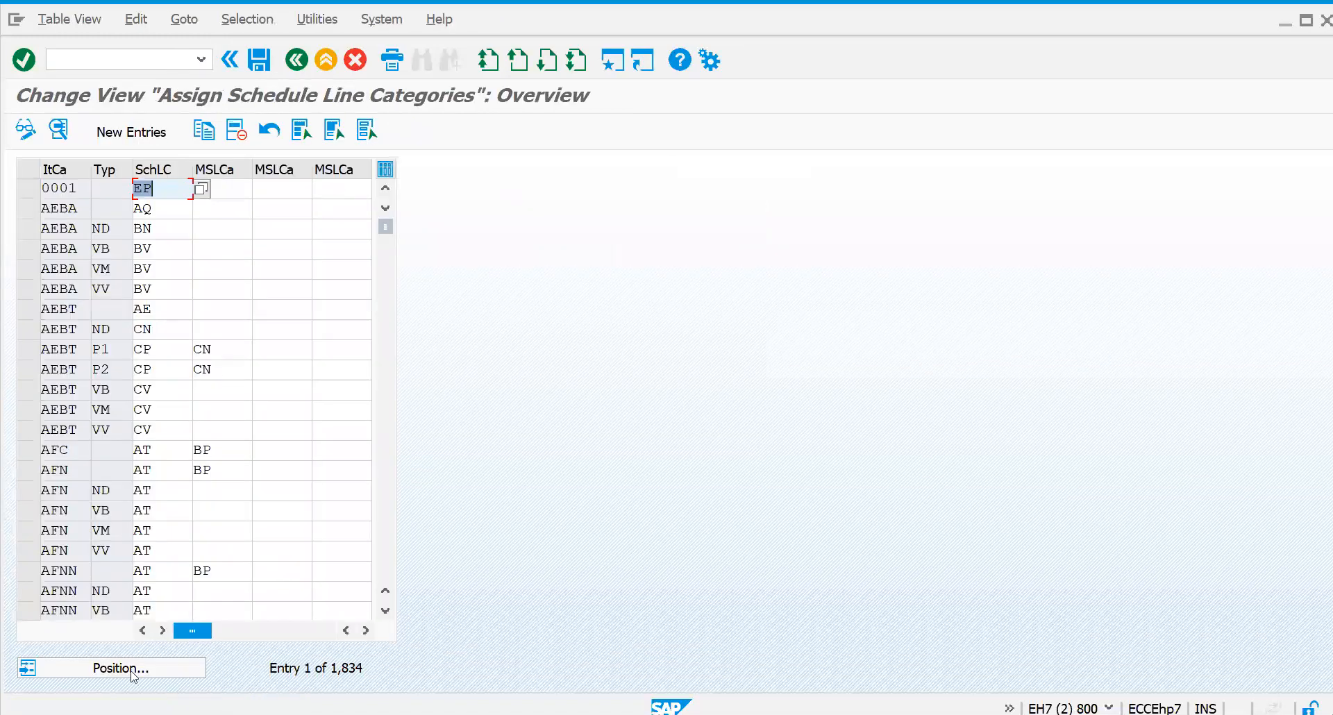
{"action": "left_click", "coordinate": [132, 678]}
{"action": "type", "text": "TAS"}
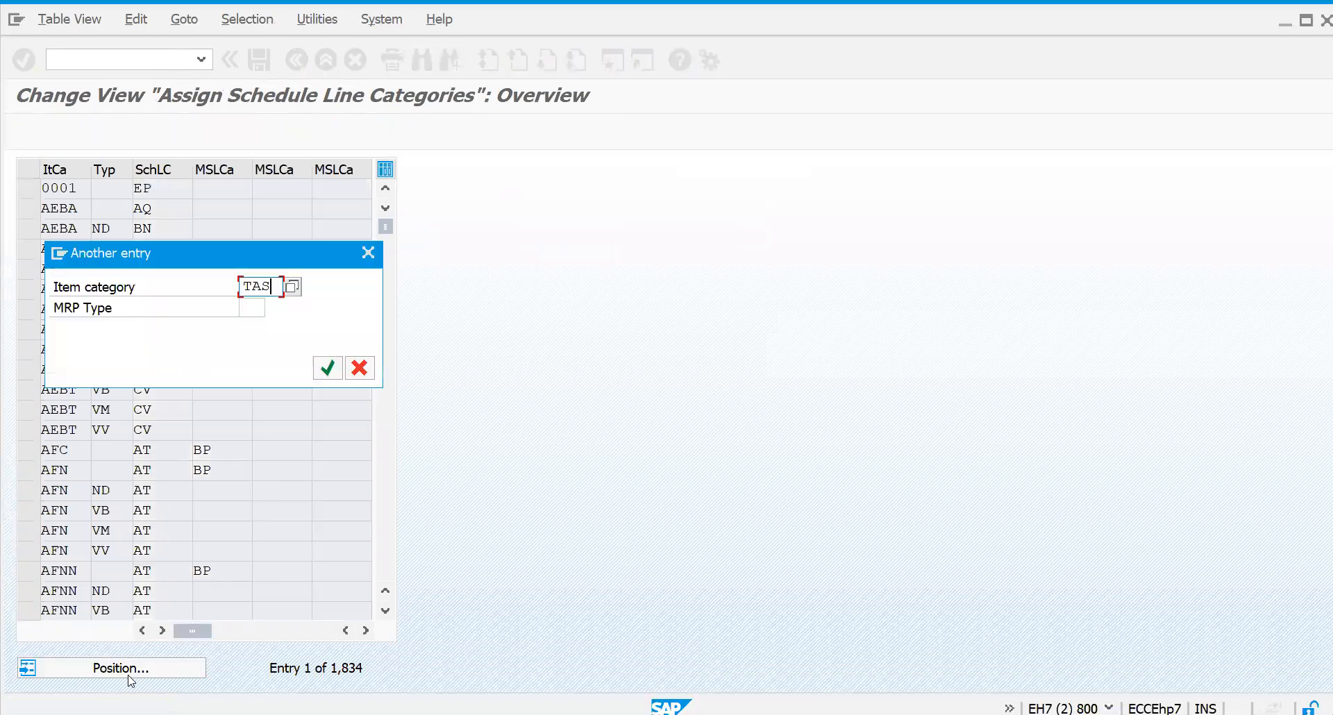
{"action": "key", "text": "Return"}
{"action": "left_click", "coordinate": [161, 191]}
Compare the schedule line categories assigned to item category TAN with the TAS entry
{"action": "left_click", "coordinate": [165, 677]}
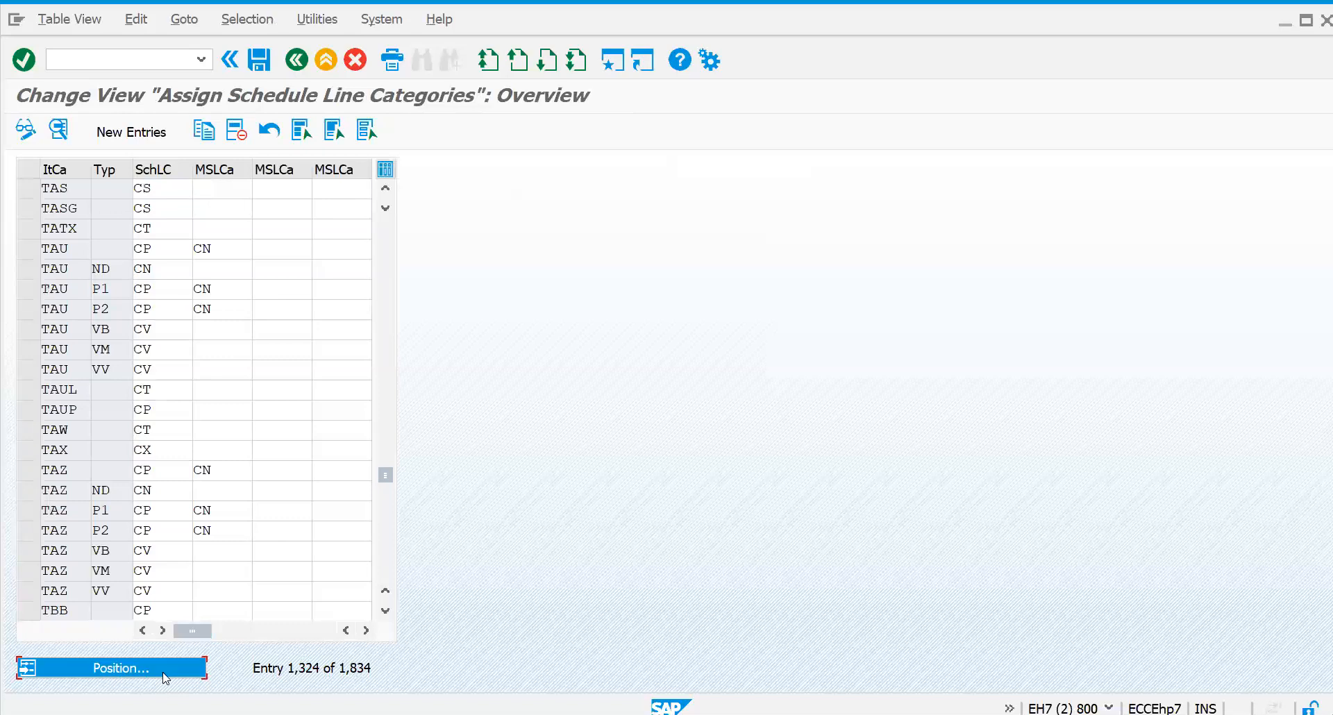
{"action": "type", "text": "TAN"}
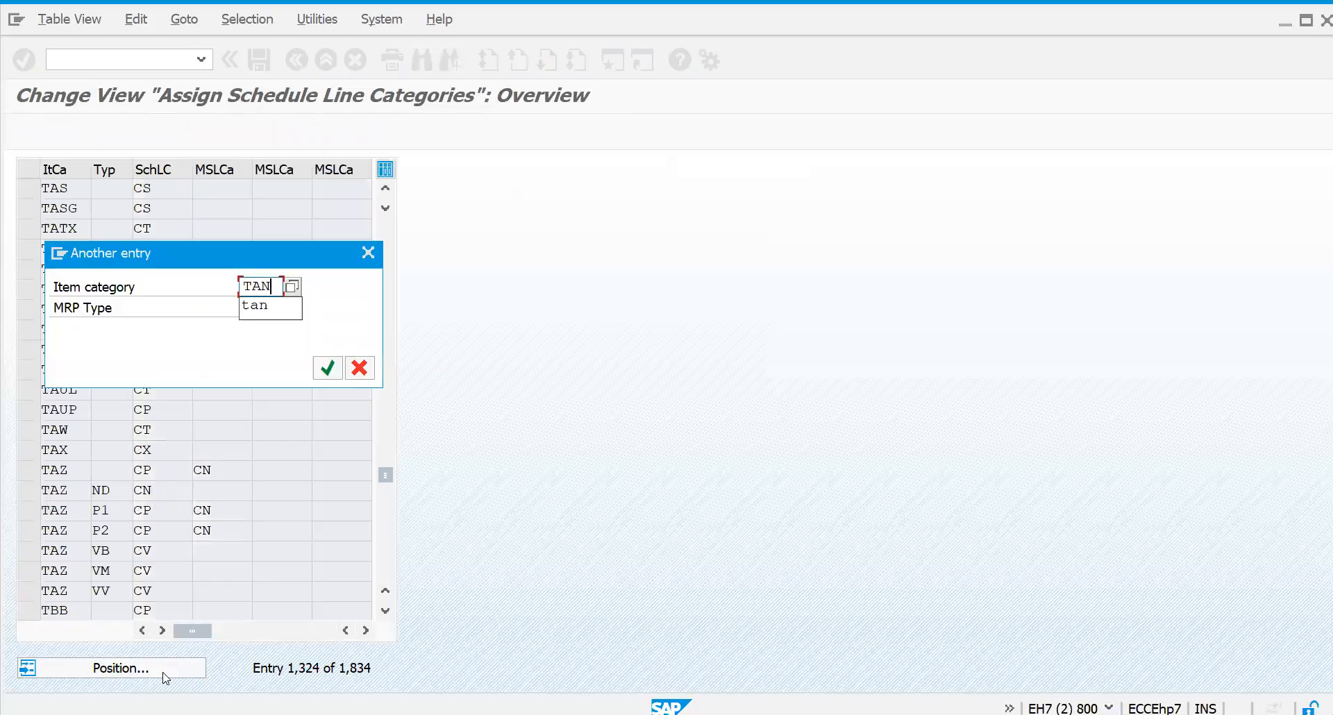
{"action": "key", "text": "Return"}
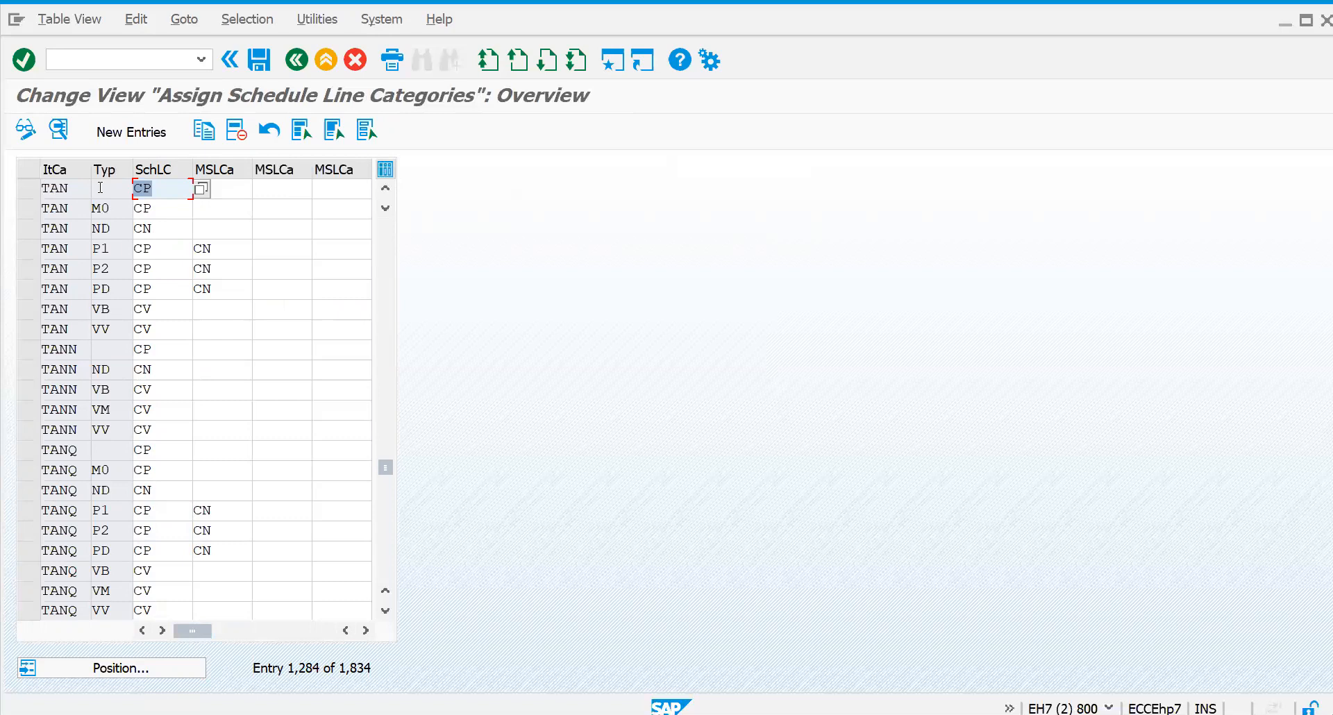
{"action": "left_click", "coordinate": [161, 202]}
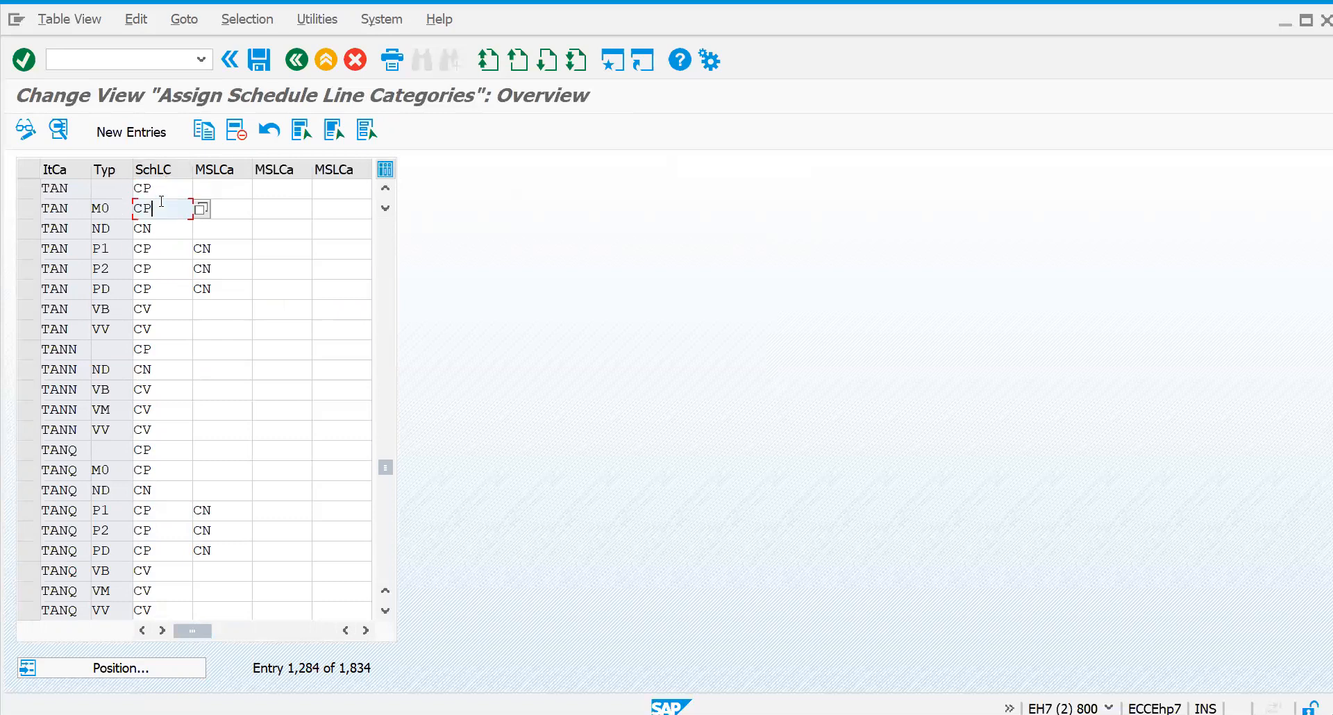
{"action": "left_click", "coordinate": [161, 192]}
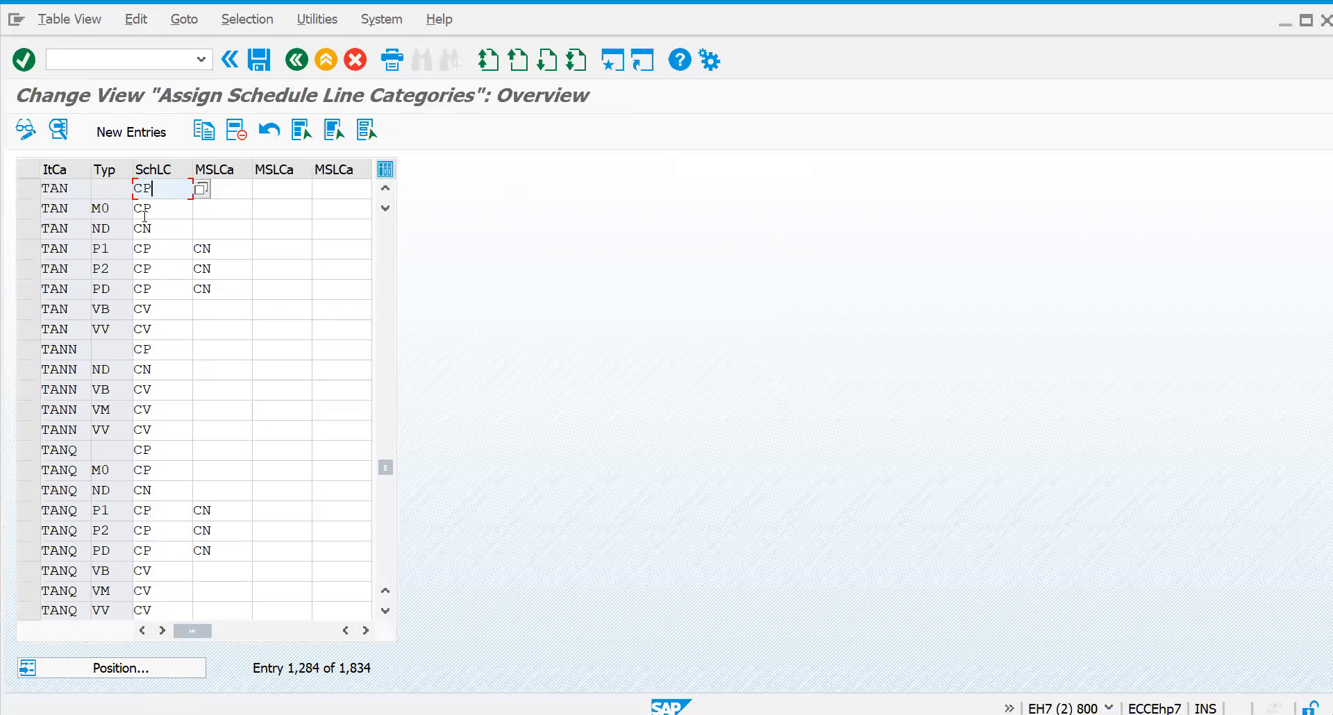
{"action": "left_click", "coordinate": [88, 675]}
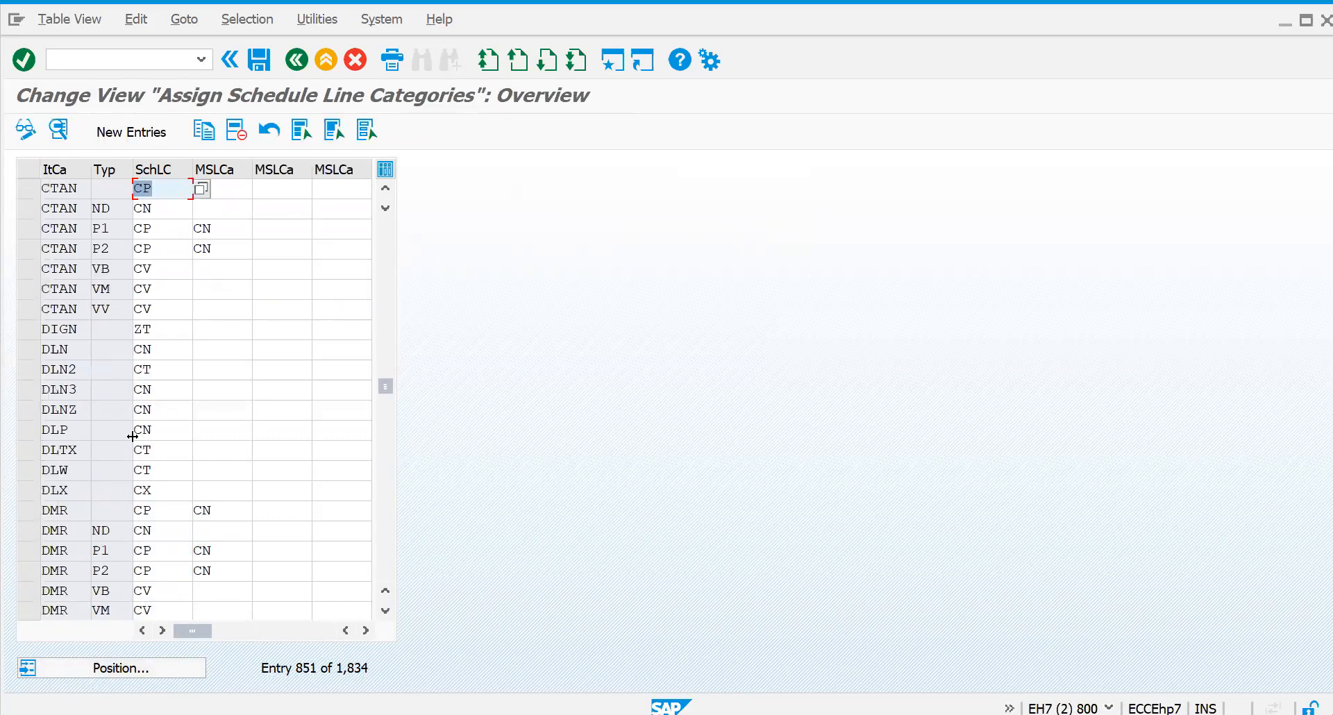
{"action": "left_click", "coordinate": [95, 672]}
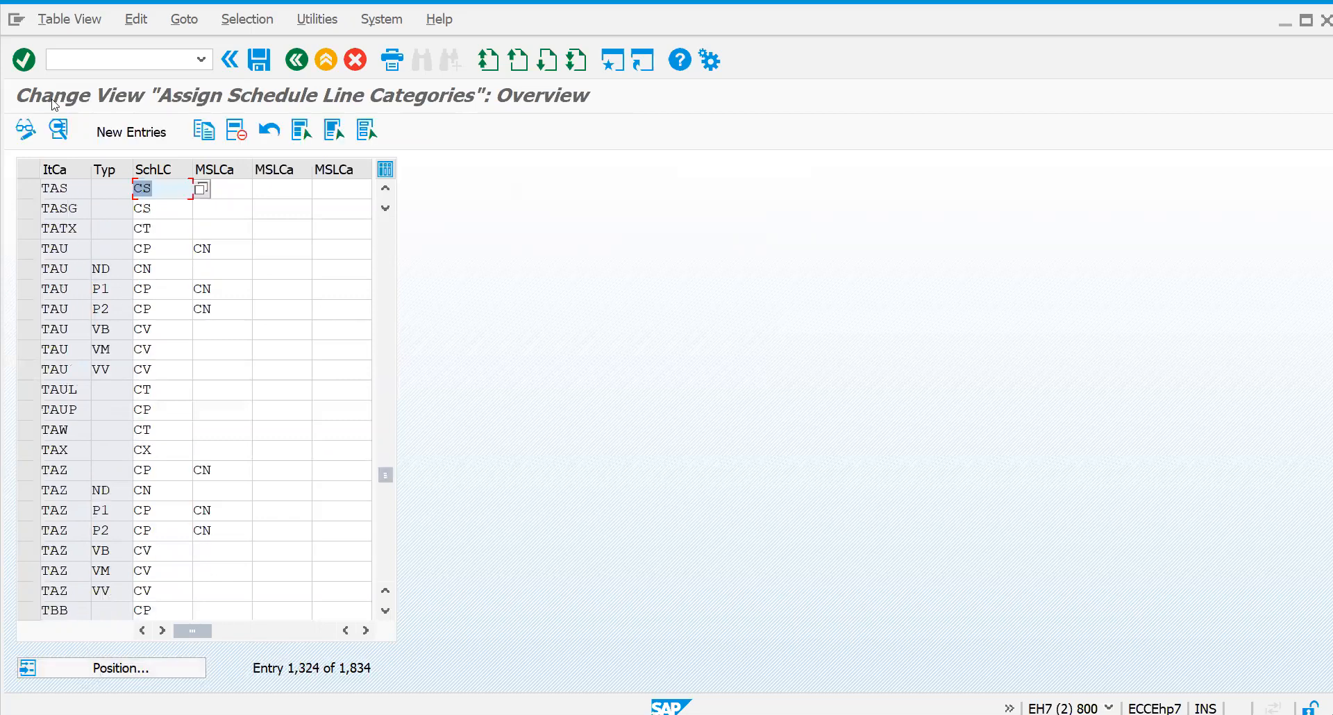
Display the MMBE stock overview of material 200 for plant 1CHM and storage location SALE
{"action": "left_click", "coordinate": [74, 52]}
{"action": "type", "text": "/N"}
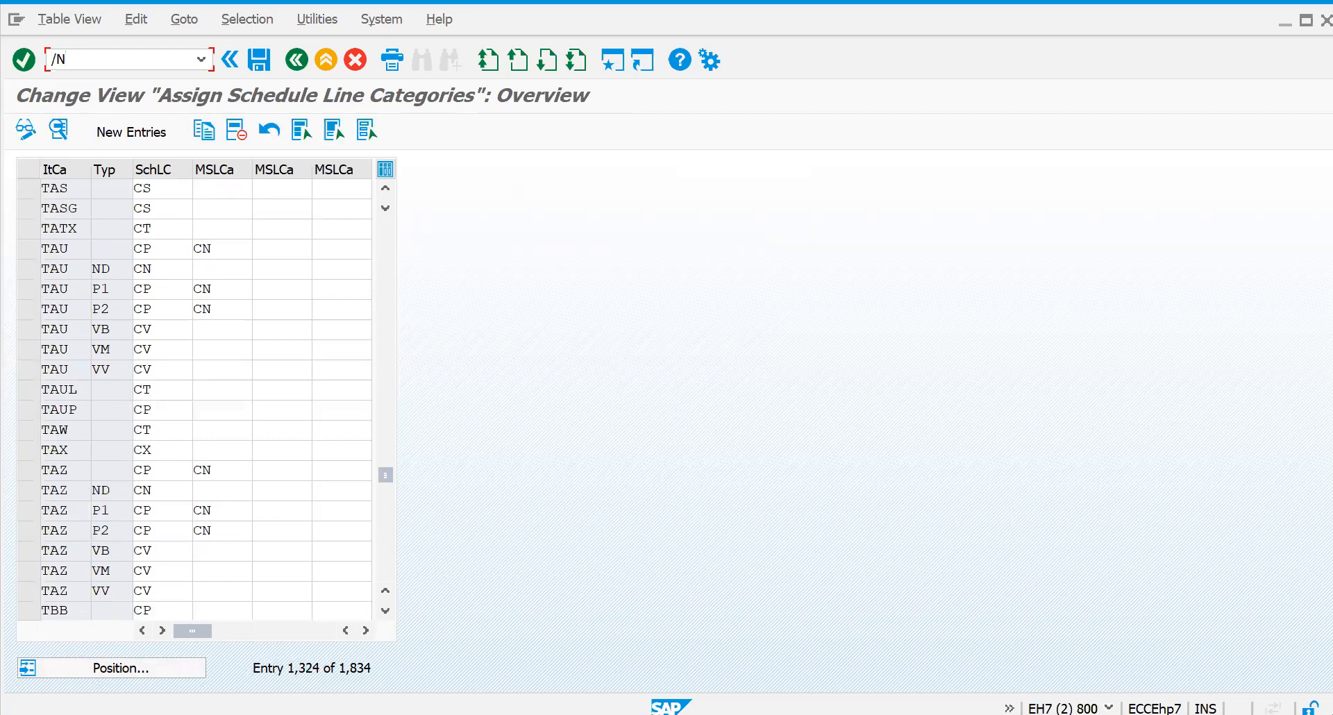
{"action": "type", "text": "MMBE"}
{"action": "key", "text": "Return"}
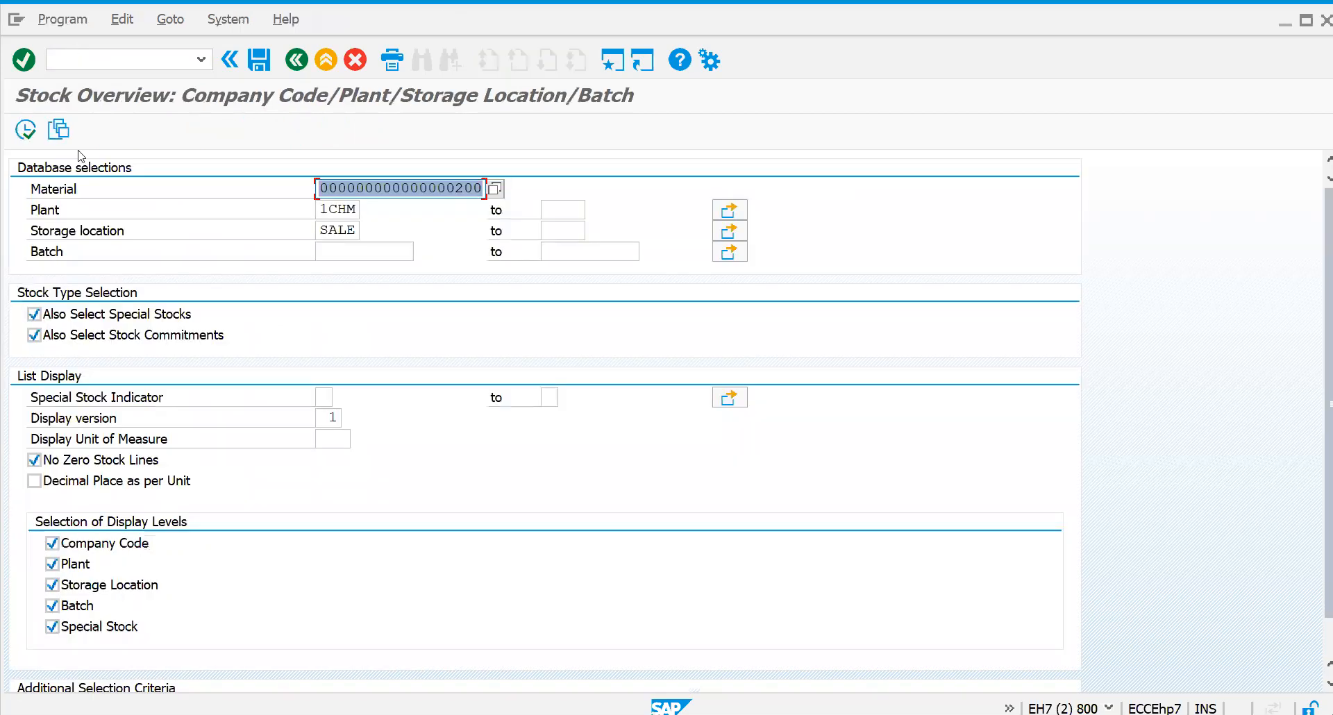
{"action": "left_click", "coordinate": [25, 129]}
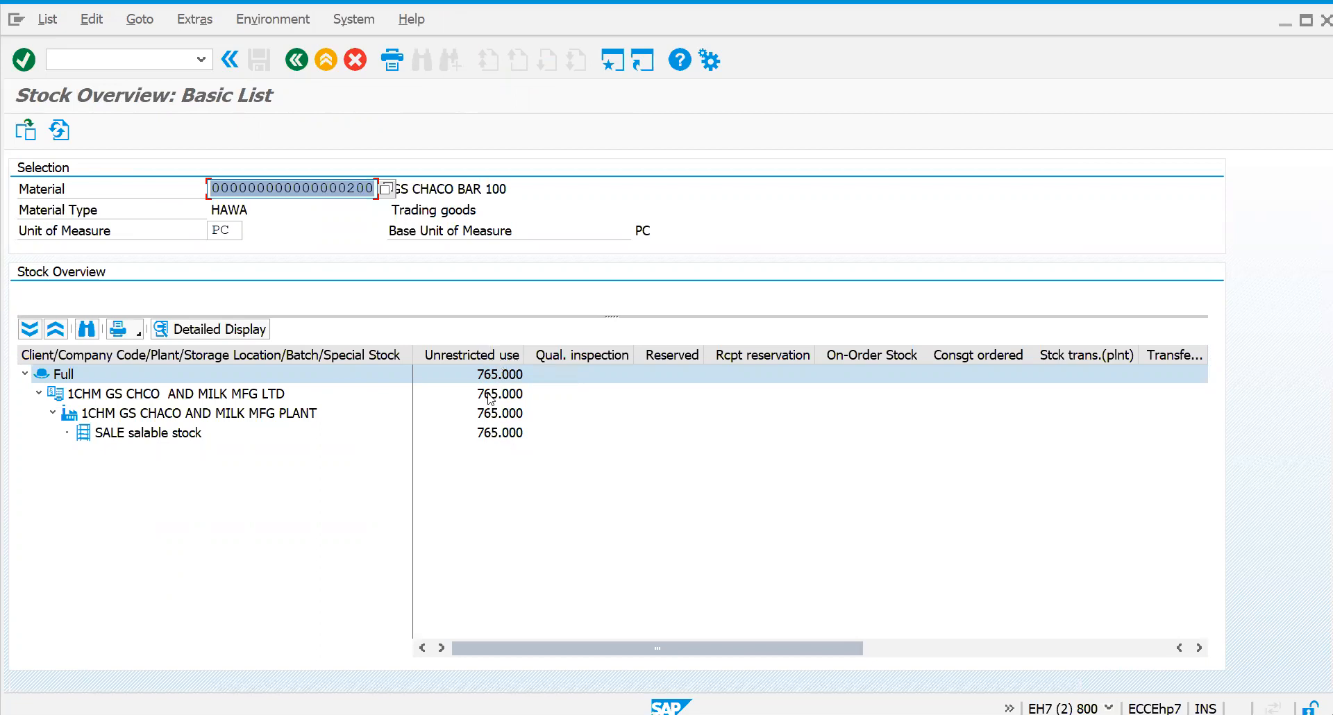
Open the saved credit sale order for changing with VA02
{"action": "left_click", "coordinate": [141, 60]}
{"action": "type", "text": "/N"}
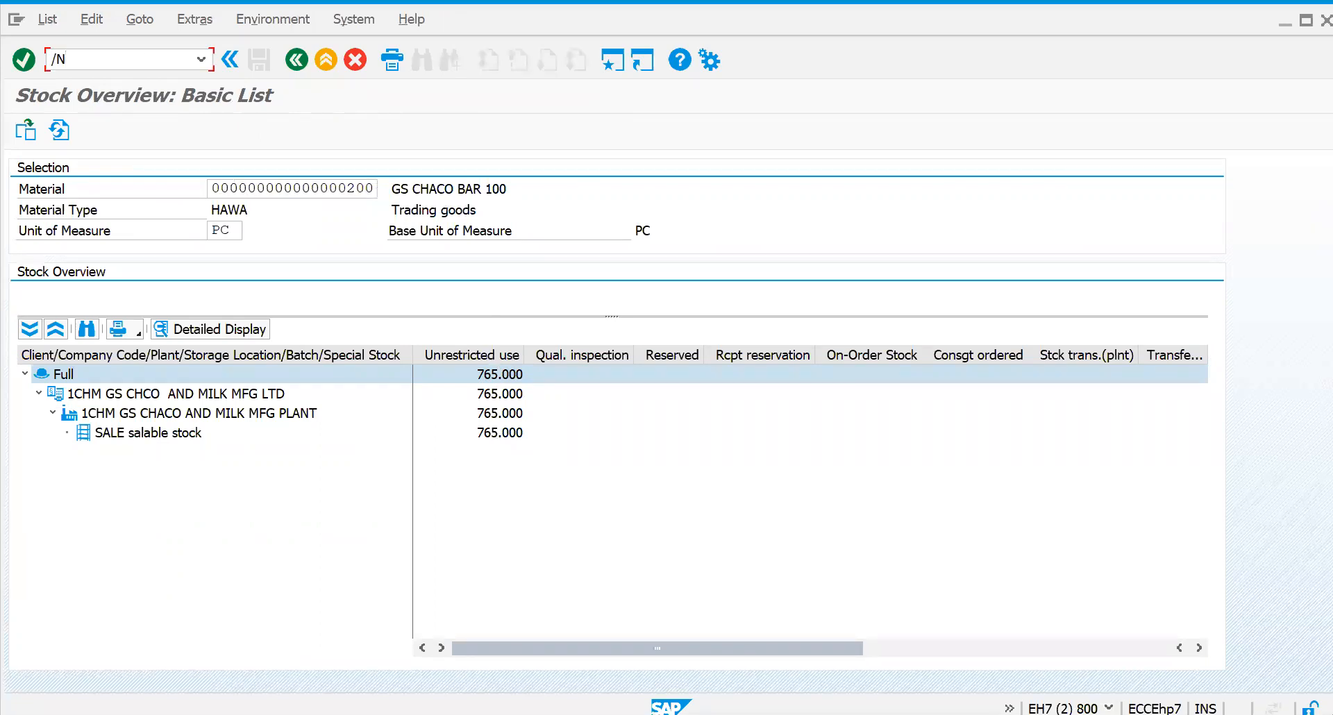
{"action": "type", "text": "VA02"}
{"action": "key", "text": "Return"}
{"action": "key", "text": "Return"}
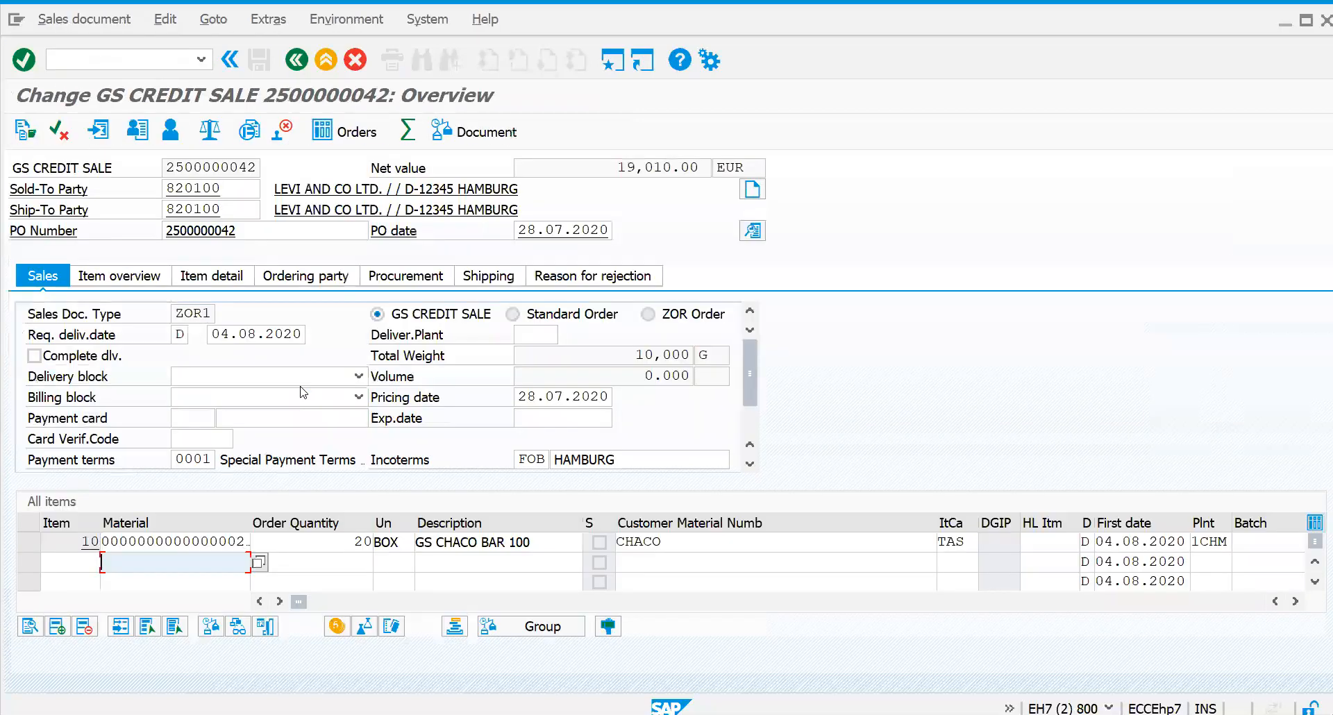
Widen the purchase requisition column in item 10's schedule lines and copy the requisition number
{"action": "double_click", "coordinate": [734, 547]}
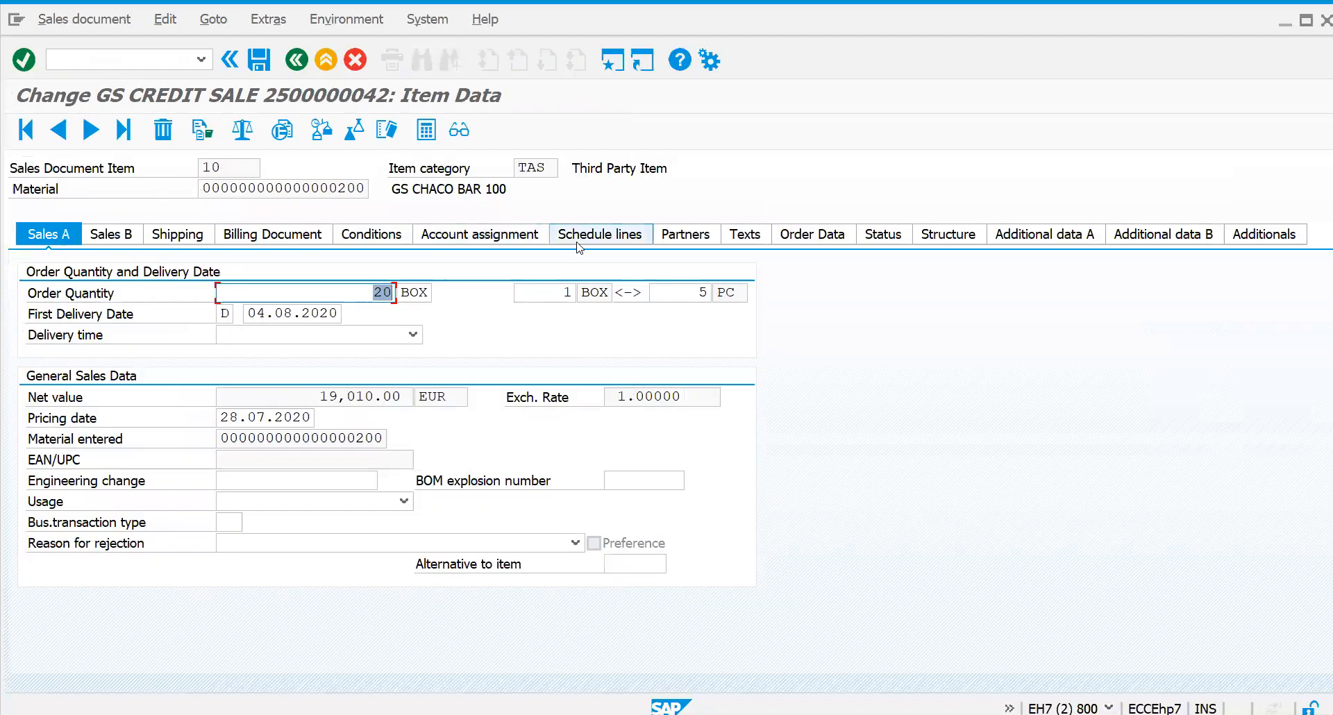
{"action": "left_click", "coordinate": [580, 239]}
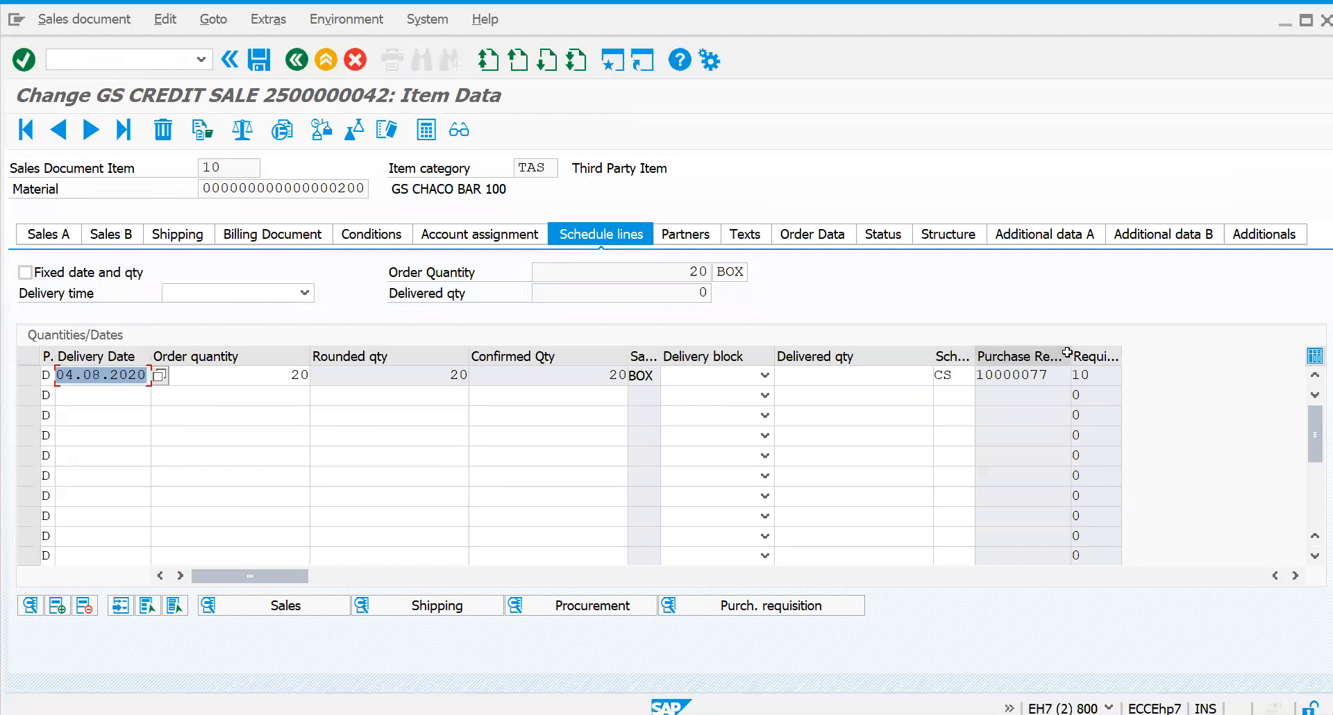
{"action": "left_click_drag", "start_coordinate": [1068, 354], "coordinate": [965, 374]}
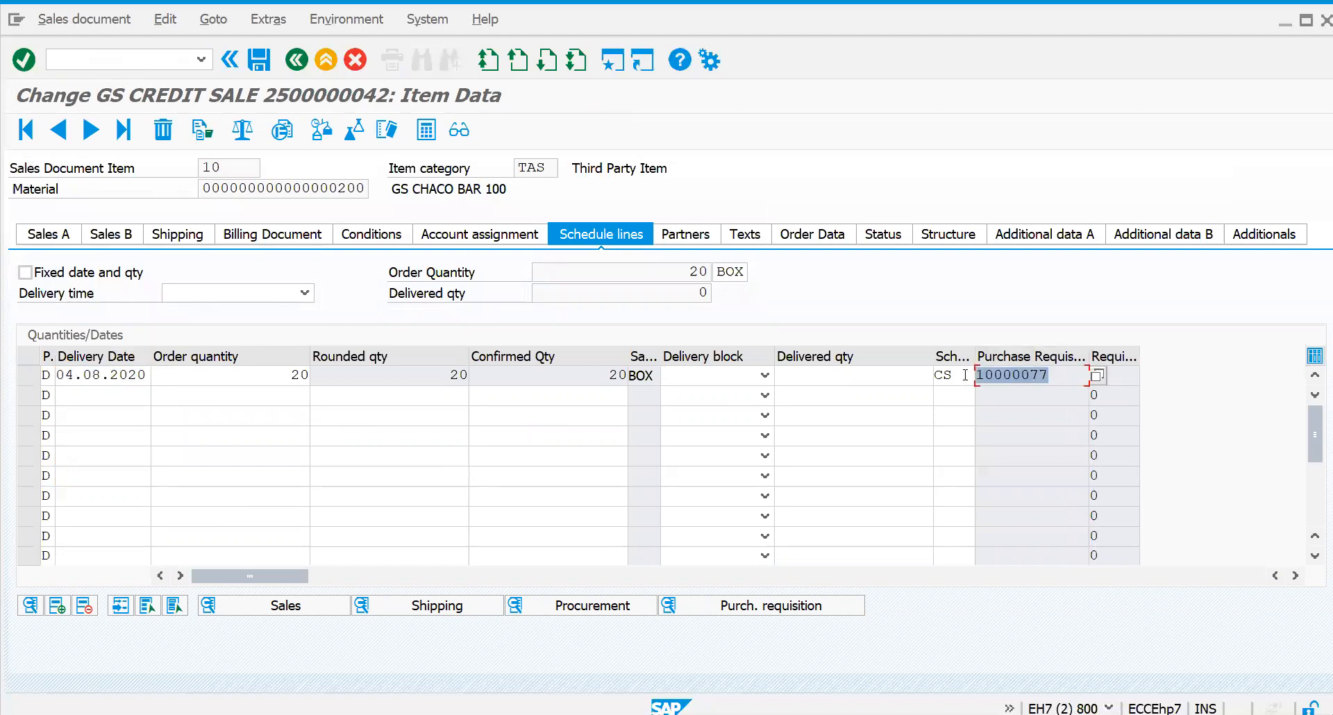
{"action": "key", "text": "ctrl+c"}
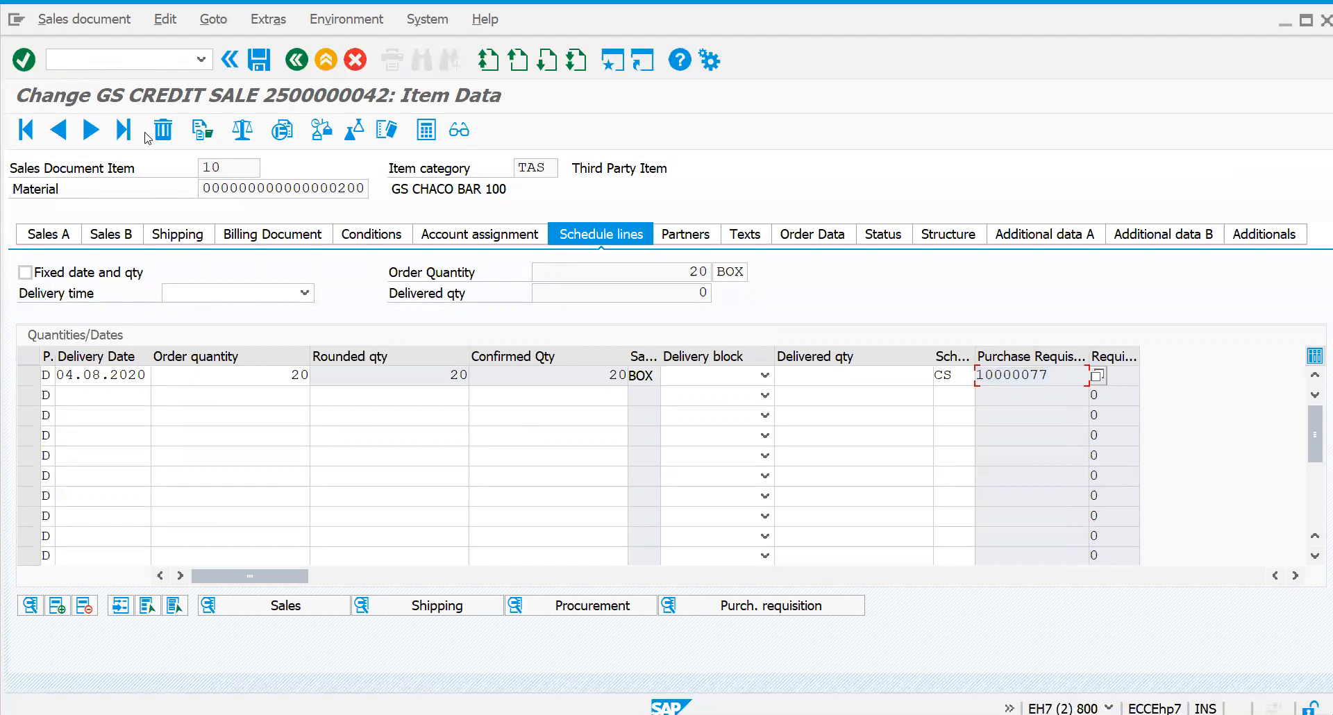
Open schedule line category CS in VOV6 and examine the order type in its details
{"action": "left_click", "coordinate": [108, 62]}
{"action": "type", "text": "/NVOV6"}
{"action": "key", "text": "Return"}
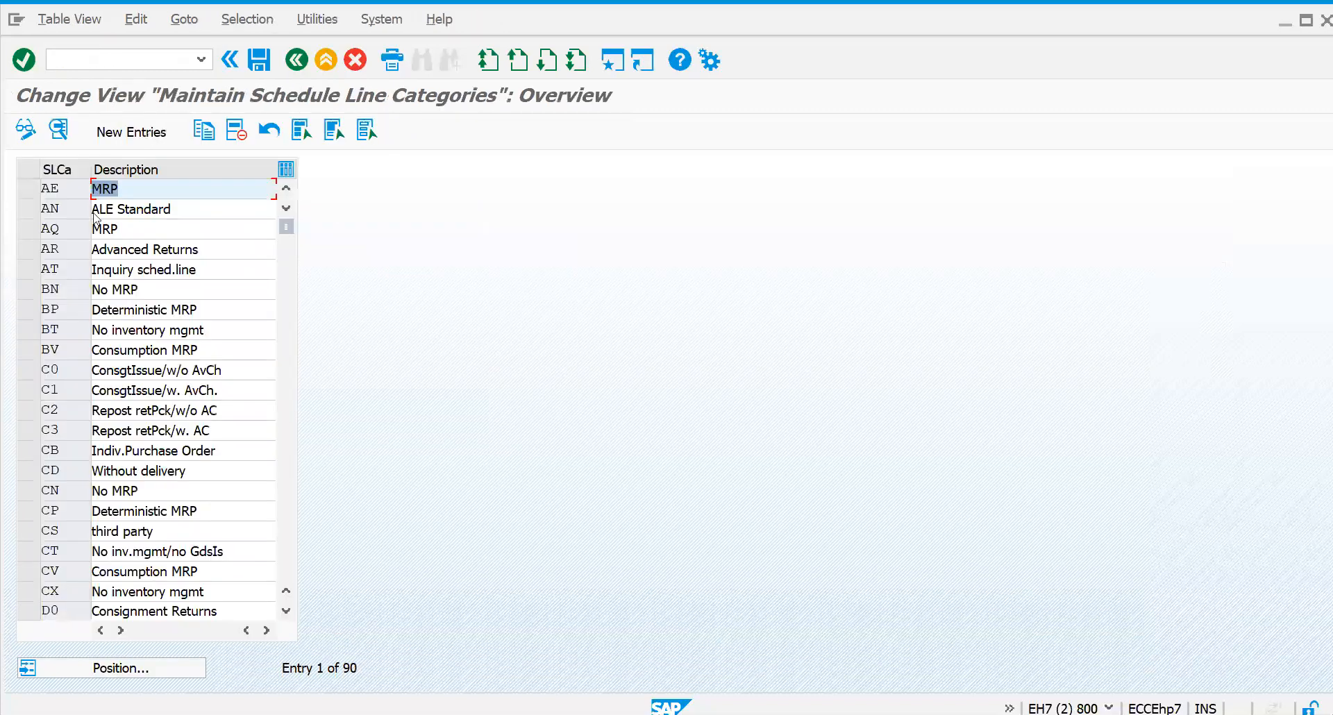
{"action": "left_click", "coordinate": [168, 670]}
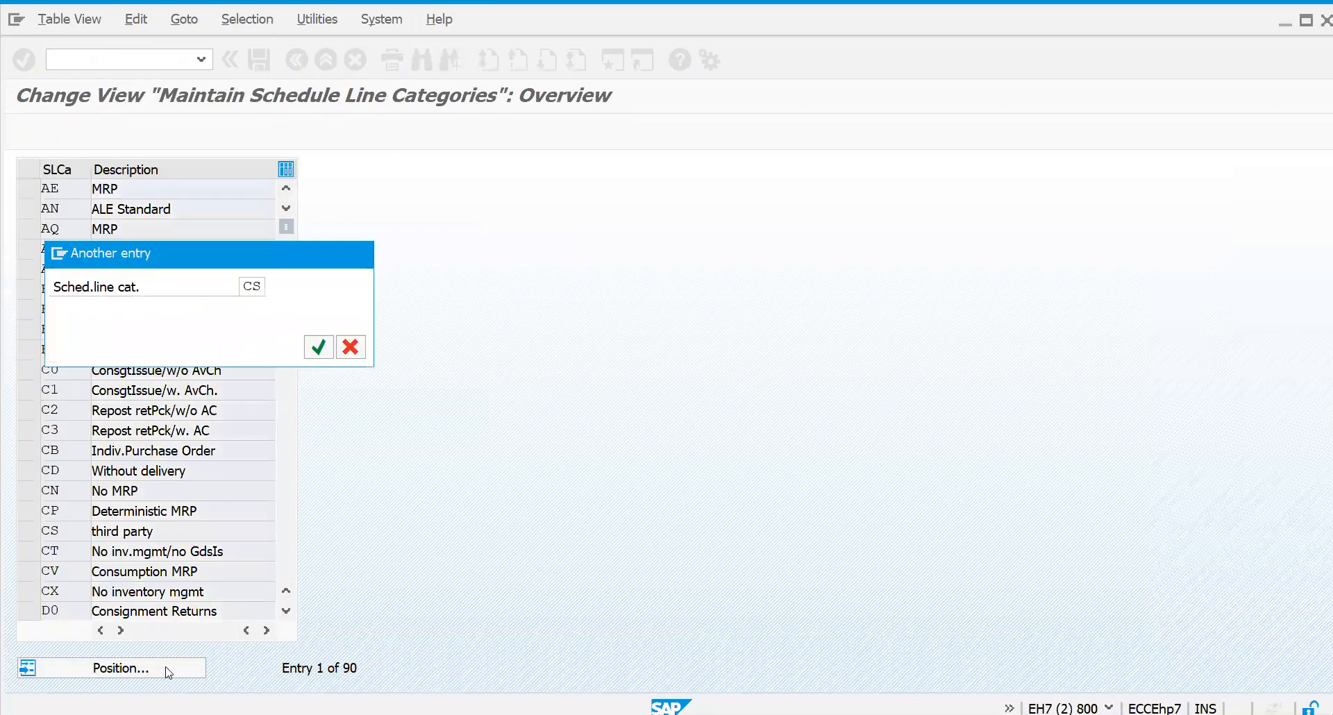
{"action": "key", "text": "Return"}
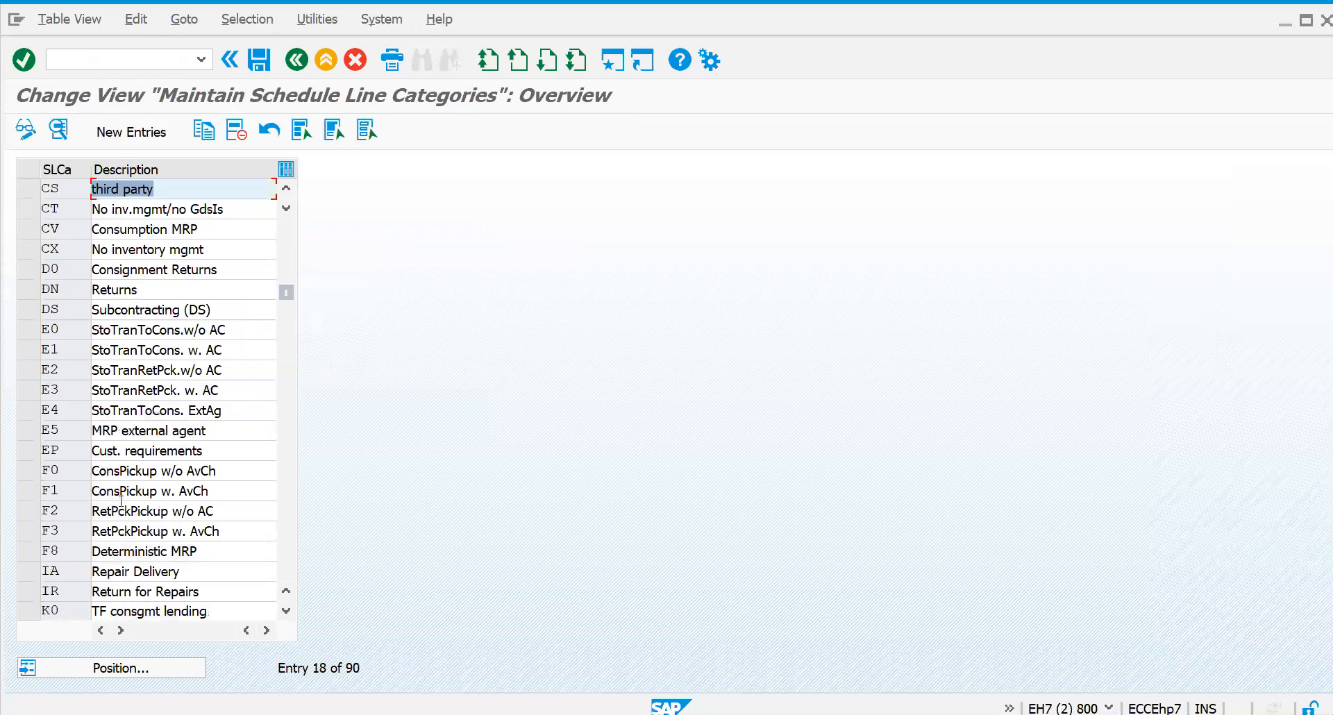
{"action": "double_click", "coordinate": [71, 188]}
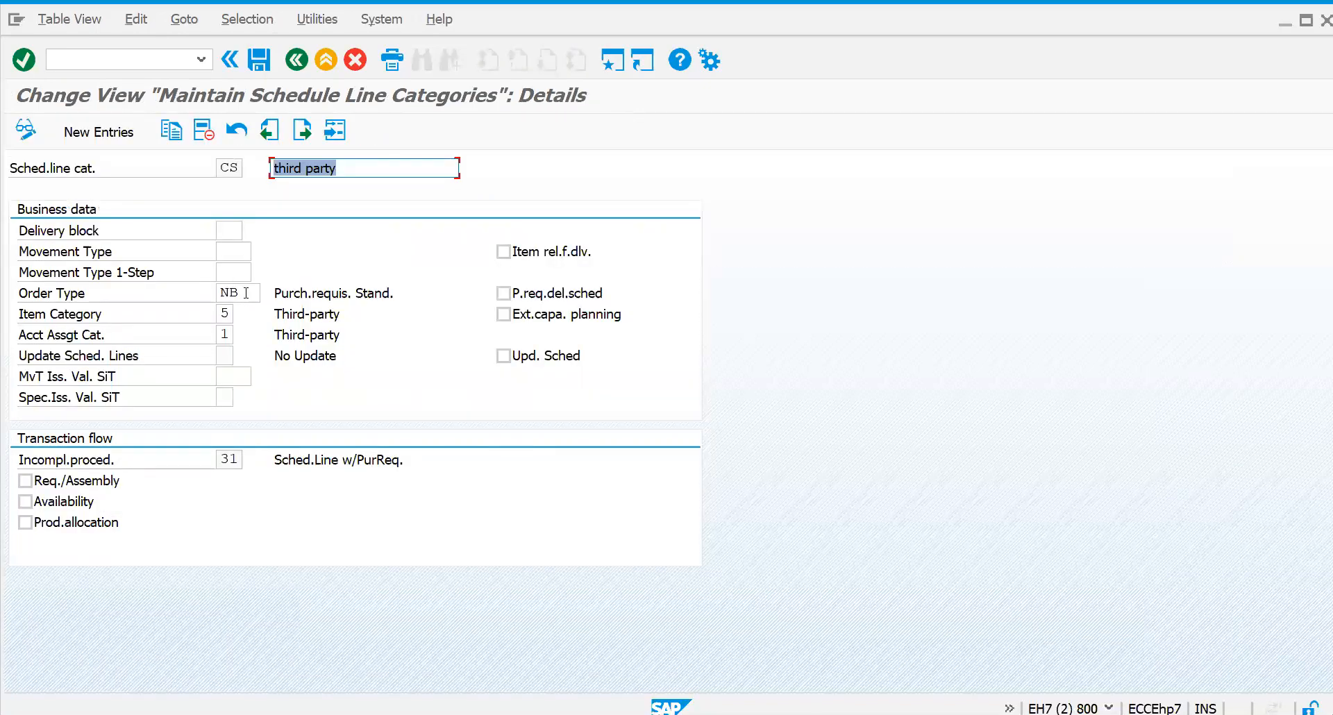
{"action": "left_click", "coordinate": [246, 293]}
{"action": "double_click", "coordinate": [246, 293]}
Reopen the credit sale order with VA02 and display the schedule lines of item 10
{"action": "left_click", "coordinate": [122, 59]}
{"action": "type", "text": "/NVA0"}
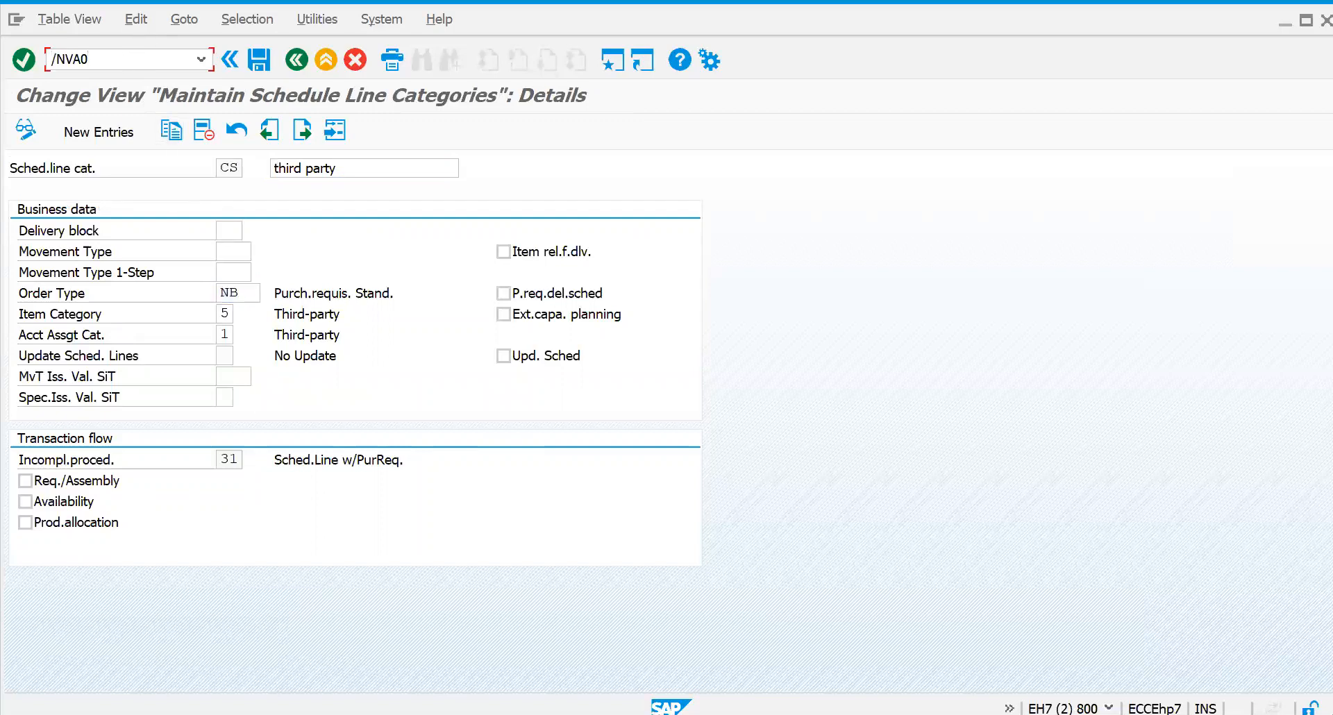
{"action": "type", "text": "2"}
{"action": "key", "text": "Return"}
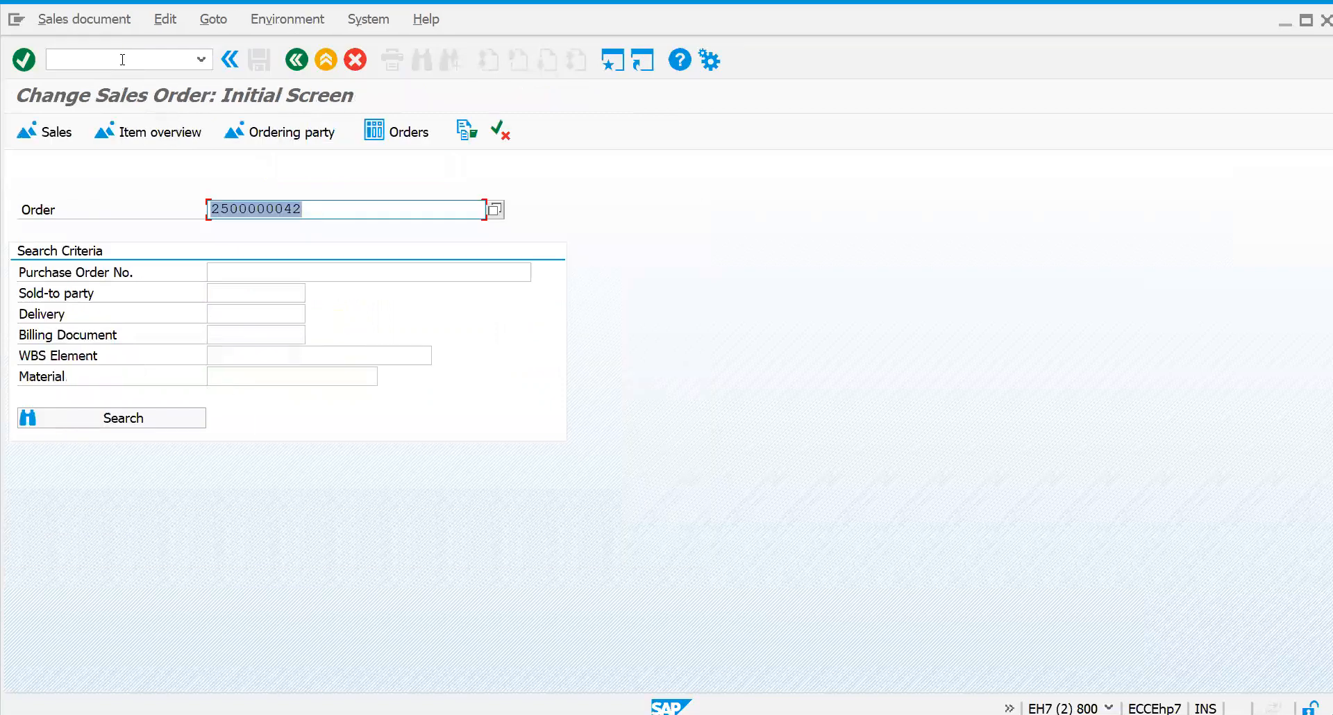
{"action": "key", "text": "Return"}
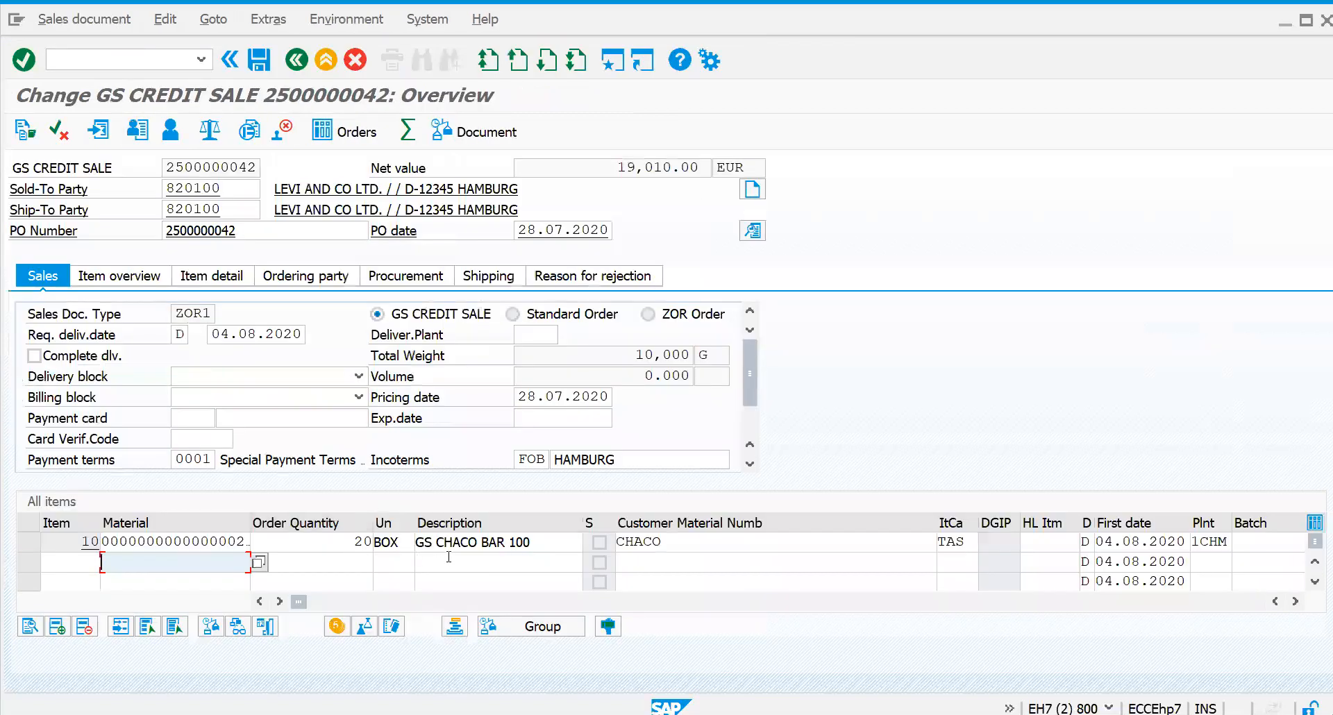
{"action": "double_click", "coordinate": [449, 548]}
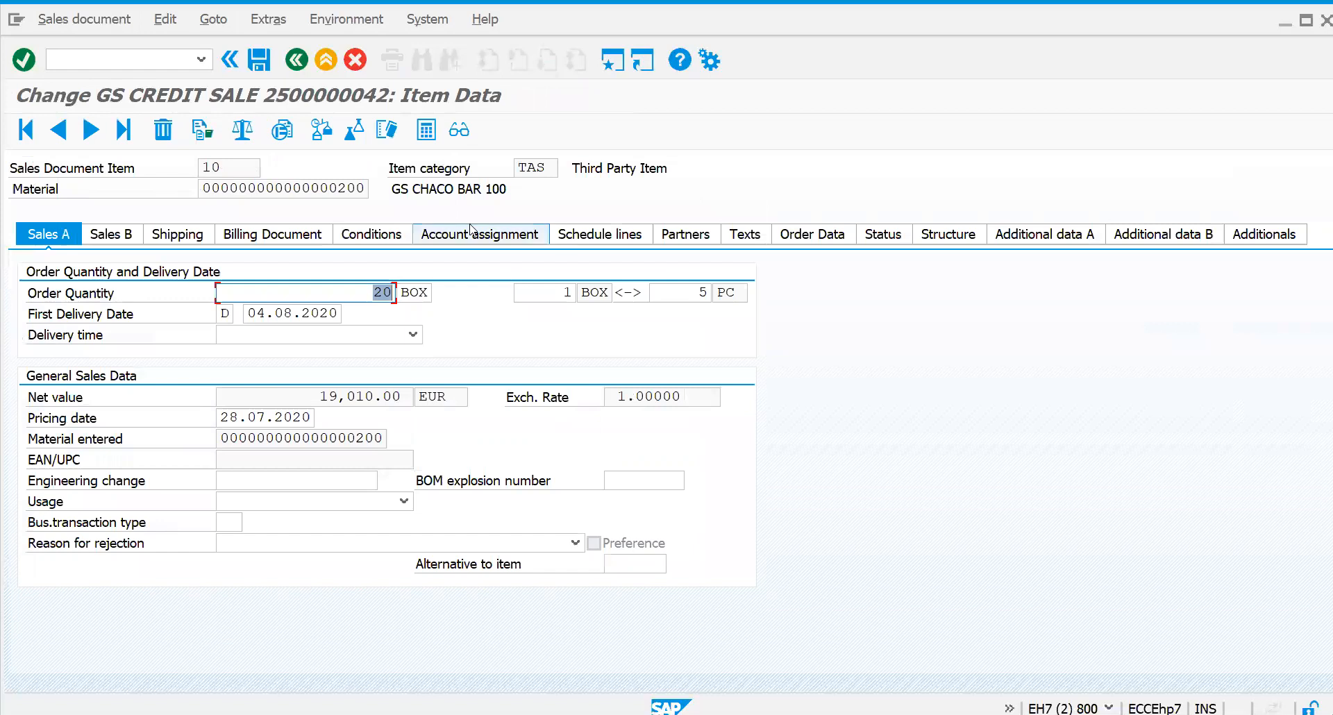
{"action": "left_click", "coordinate": [583, 233]}
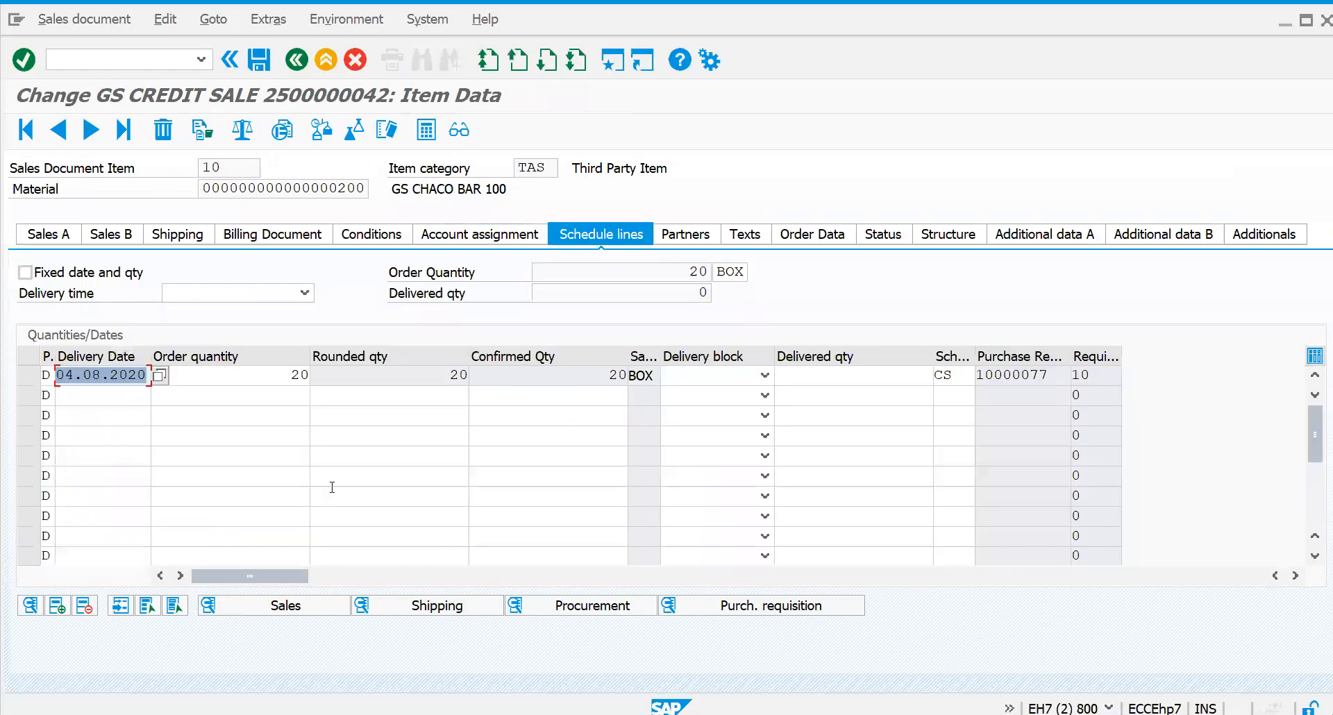
Open the purchase requisition from the first schedule line and examine its document type, quantity, account assignment category and item category
{"action": "left_click", "coordinate": [26, 378]}
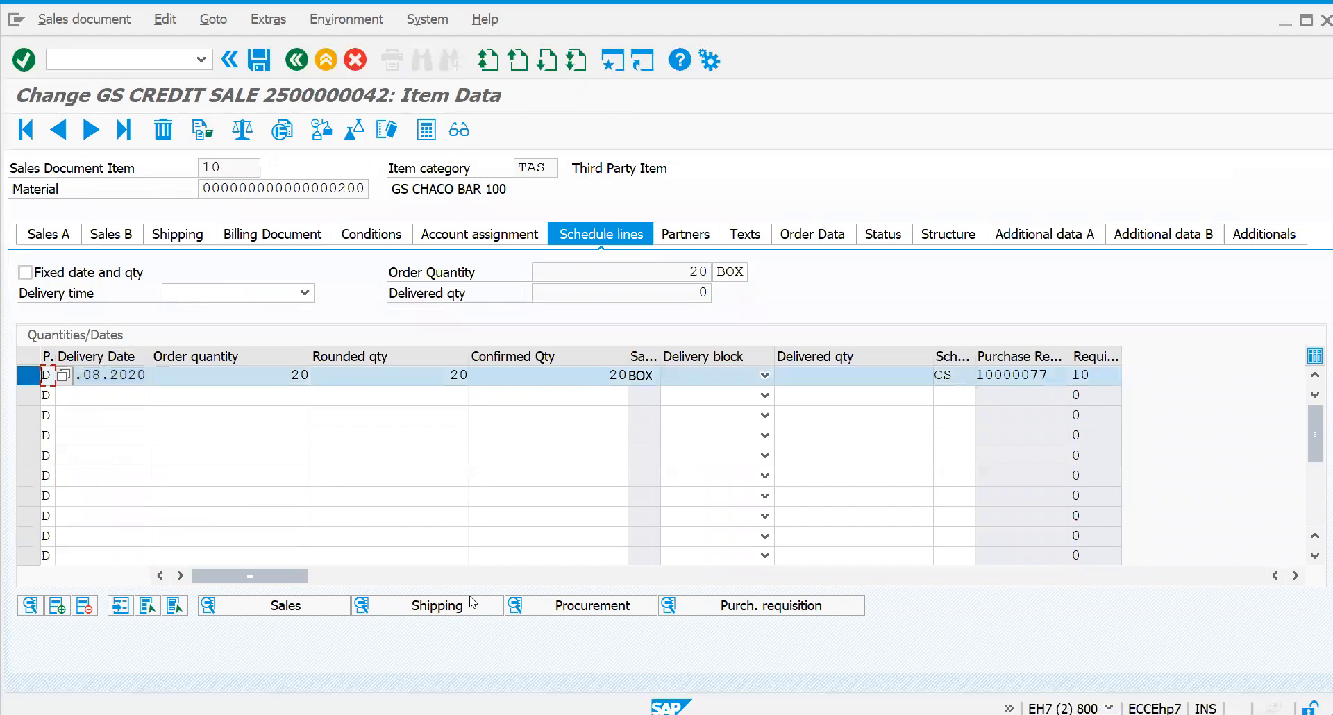
{"action": "left_click", "coordinate": [756, 605]}
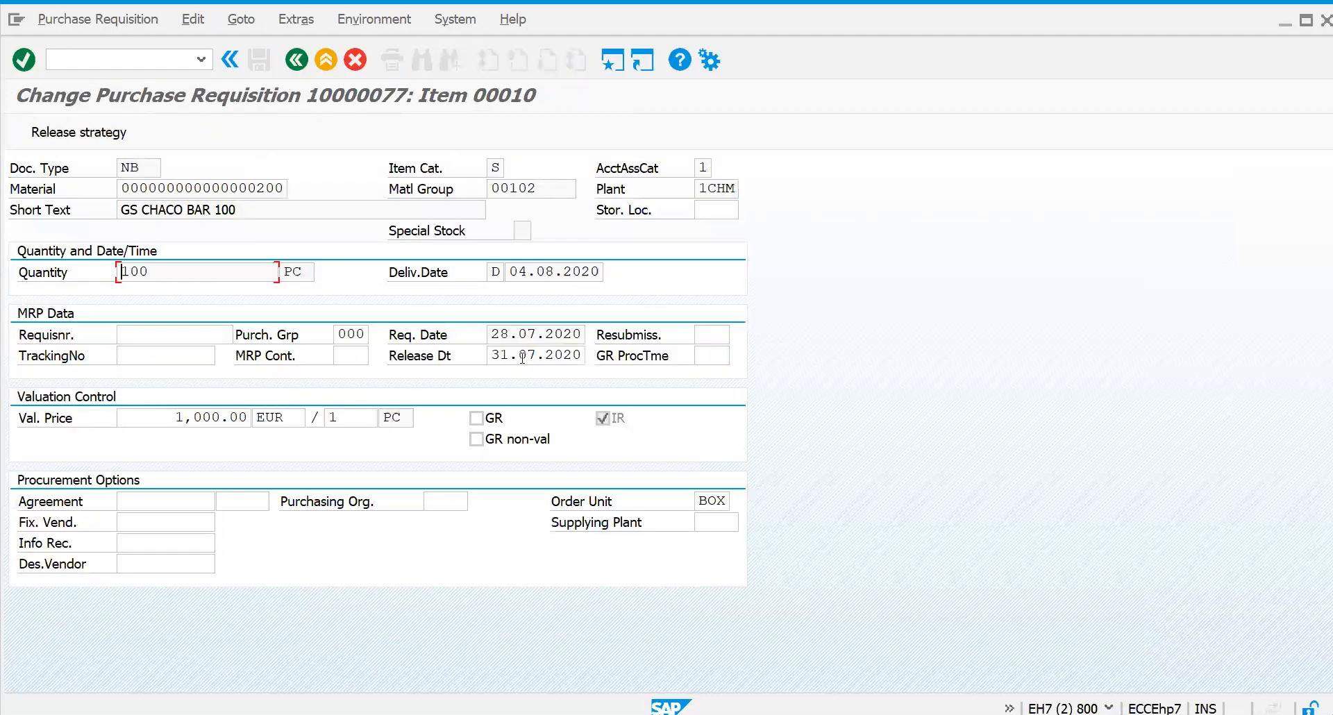
{"action": "left_click", "coordinate": [297, 61]}
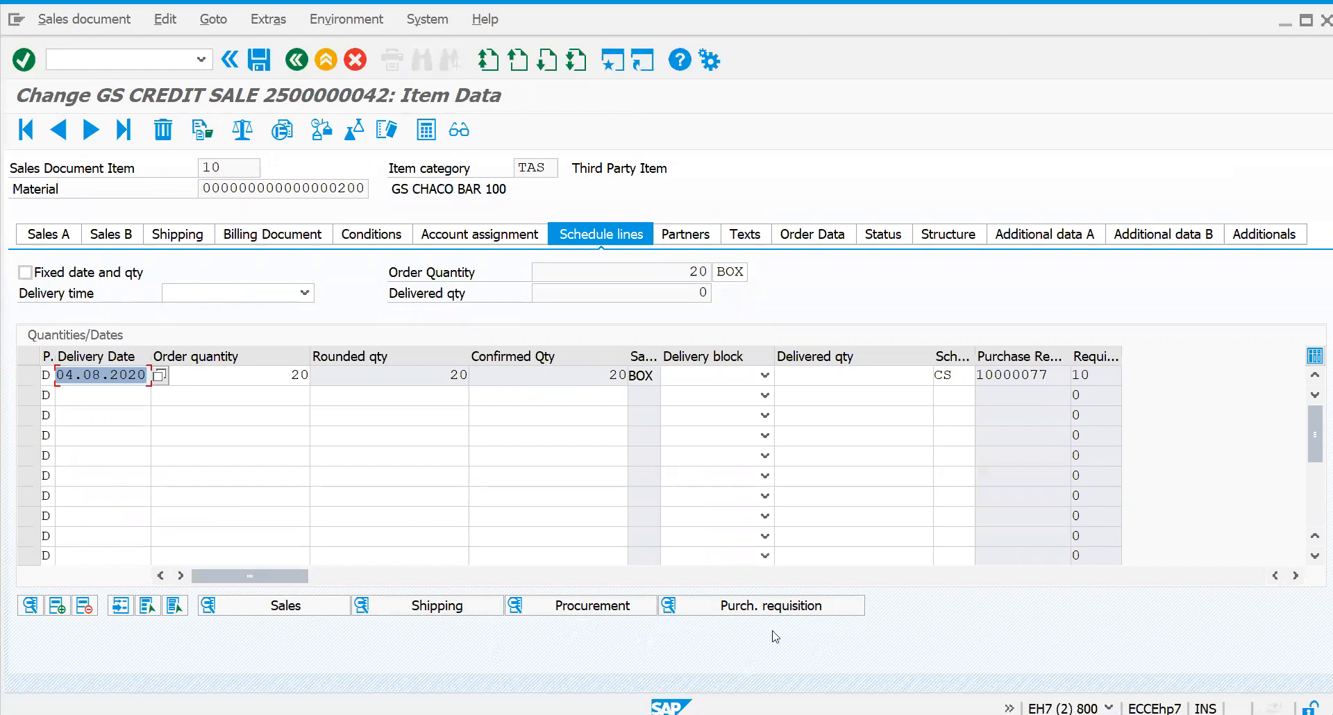
{"action": "left_click", "coordinate": [766, 609]}
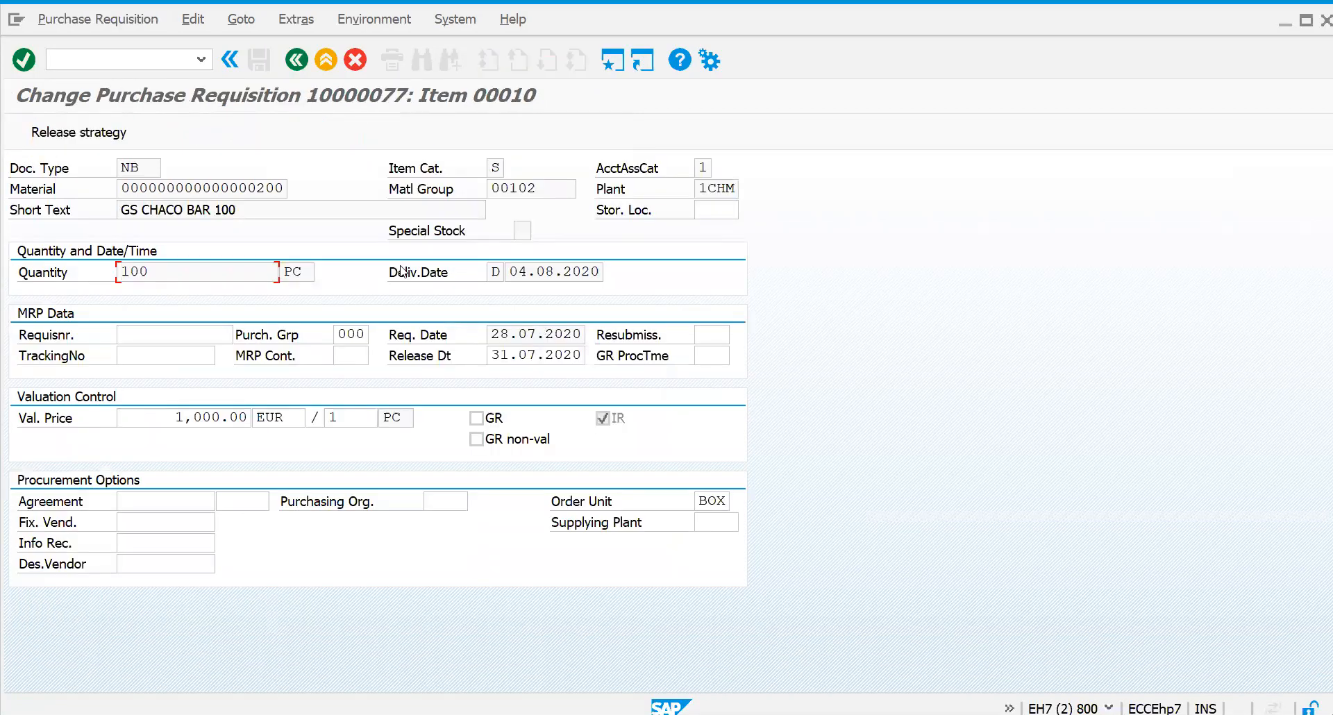
{"action": "double_click", "coordinate": [145, 166]}
{"action": "double_click", "coordinate": [179, 272]}
{"action": "left_click", "coordinate": [104, 57]}
{"action": "left_click", "coordinate": [708, 166]}
{"action": "left_click", "coordinate": [492, 168]}
List the sale order's purchase requisition in ME57 for plant 1CHM with assigned purchase requisitions included
{"action": "left_click", "coordinate": [123, 61]}
{"action": "type", "text": "/N"}
{"action": "type", "text": "ME57"}
{"action": "key", "text": "Return"}
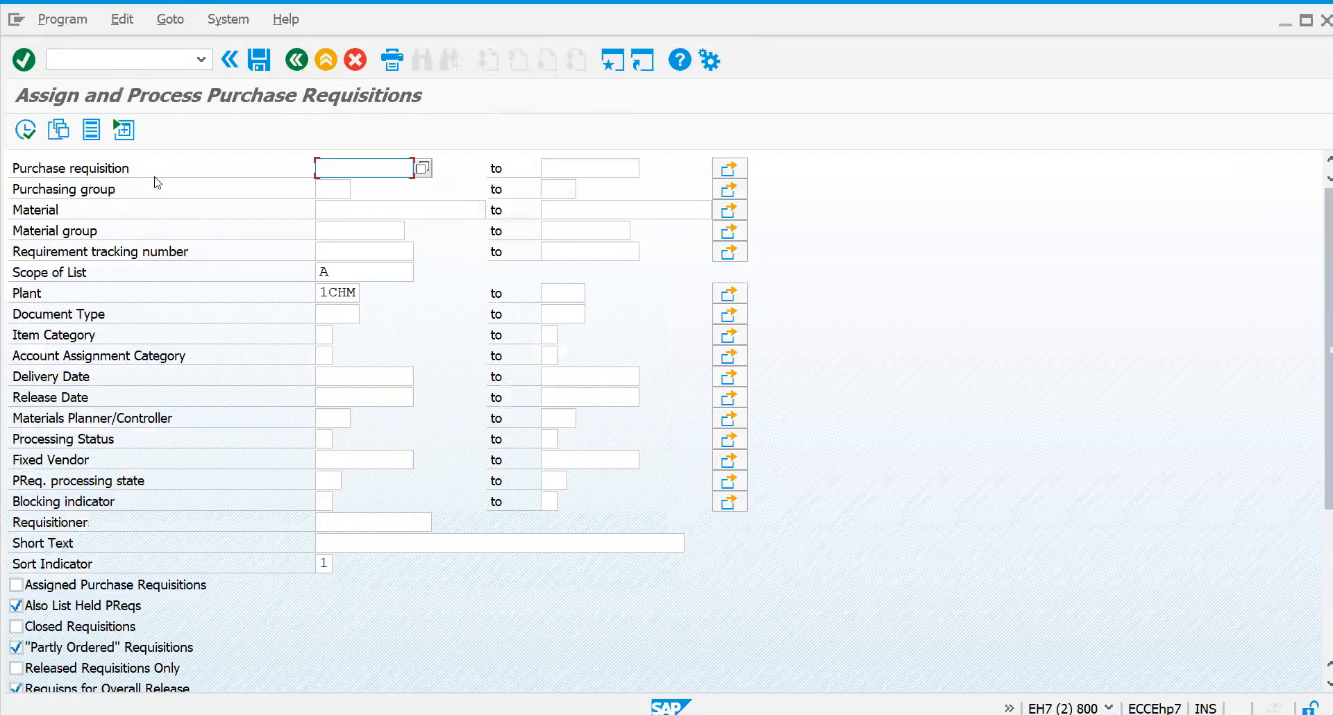
{"action": "type", "text": "10000077"}
{"action": "left_click", "coordinate": [329, 210]}
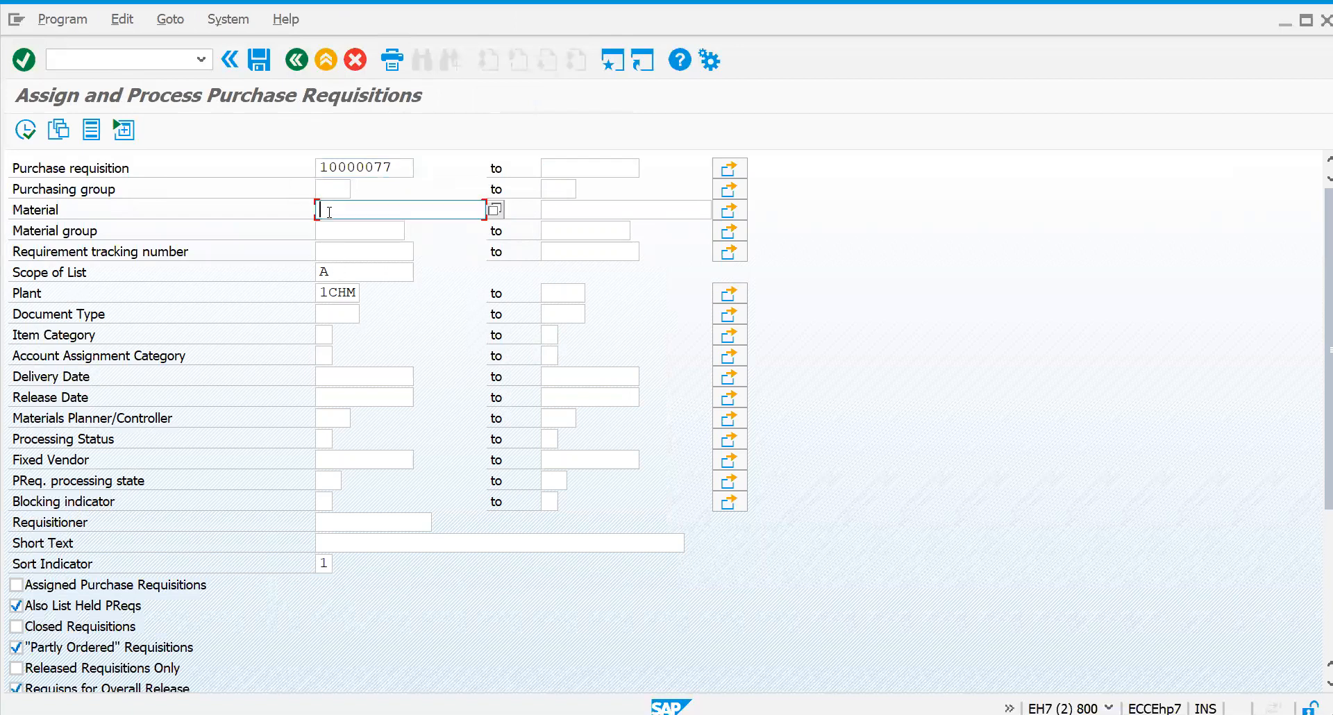
{"action": "left_click", "coordinate": [329, 189]}
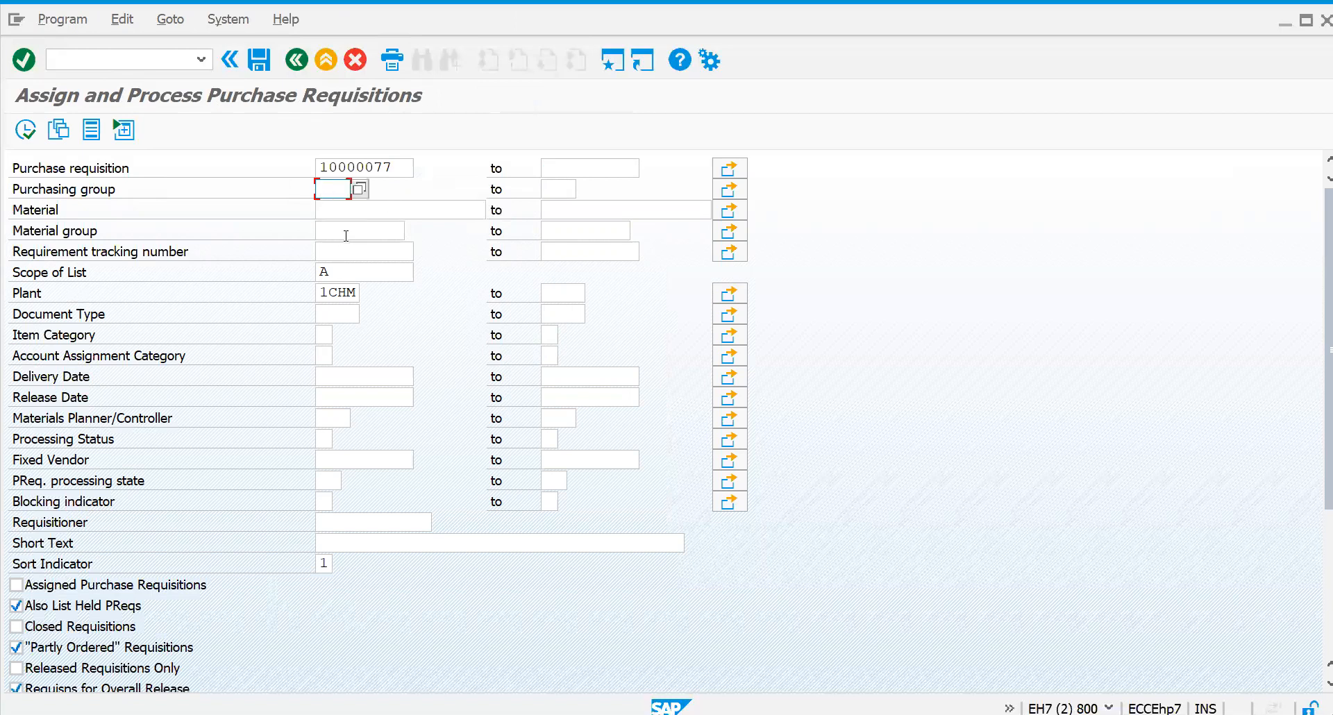
{"action": "left_click", "coordinate": [15, 589]}
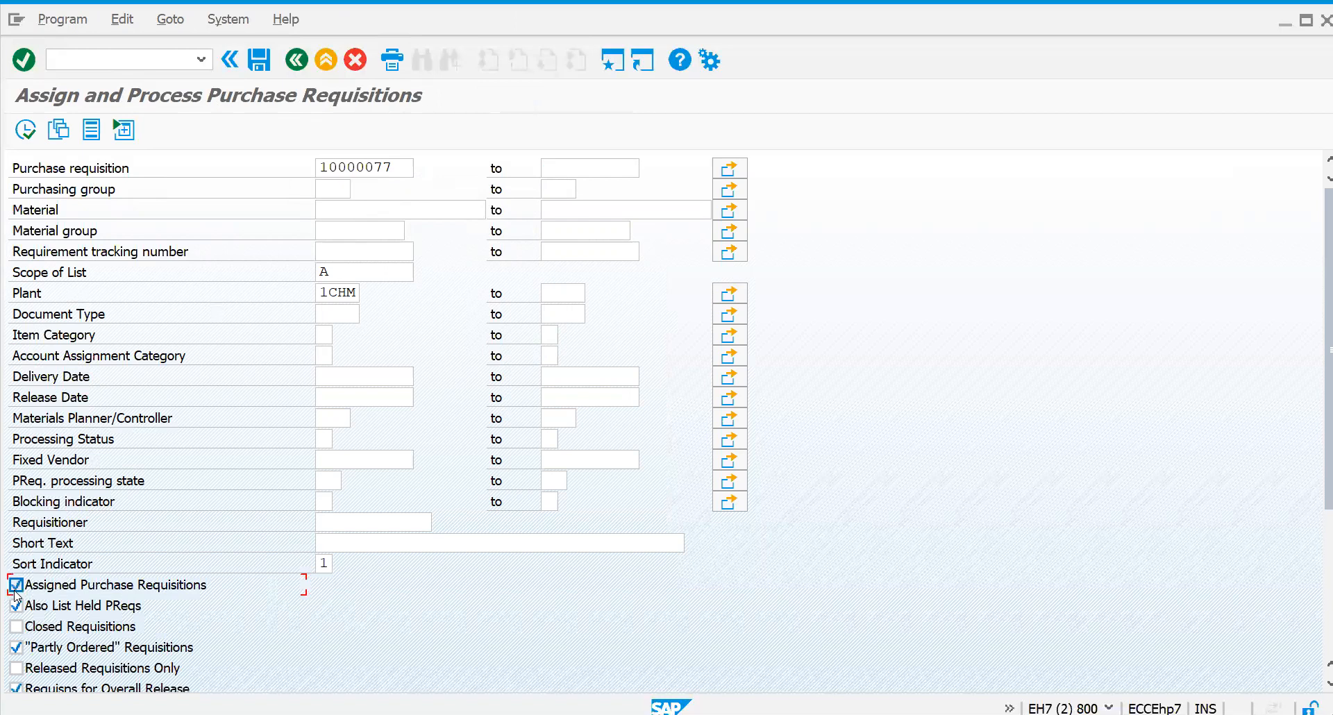
{"action": "left_click", "coordinate": [26, 130]}
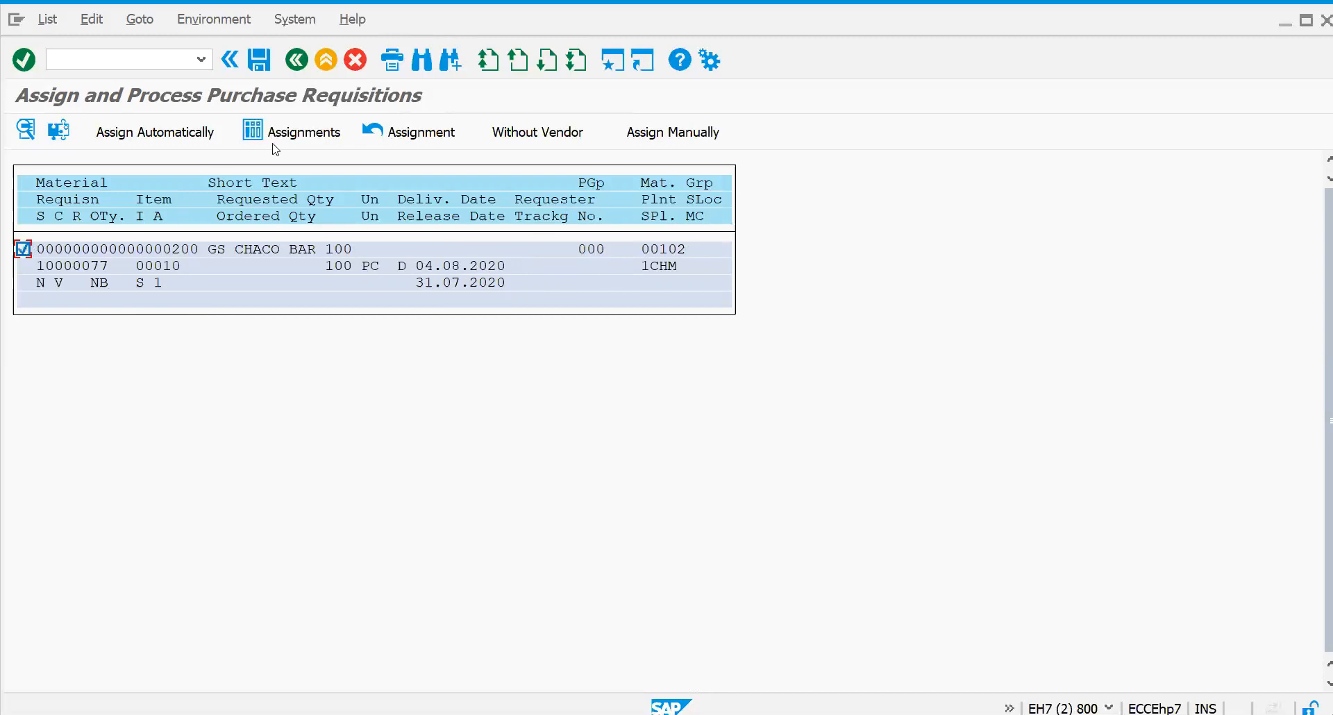
Try to process the requisition's NB assignment without a vendor from the assignments overview
{"action": "left_click", "coordinate": [298, 132]}
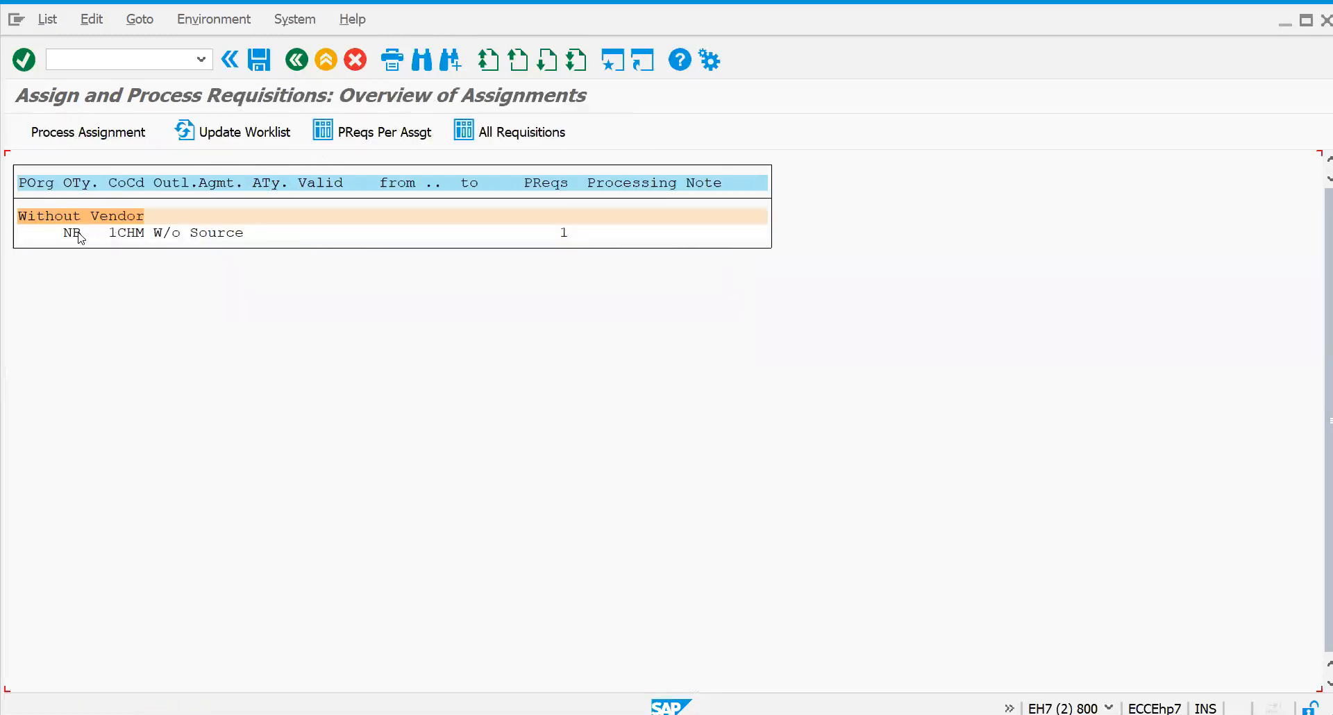
{"action": "double_click", "coordinate": [78, 235]}
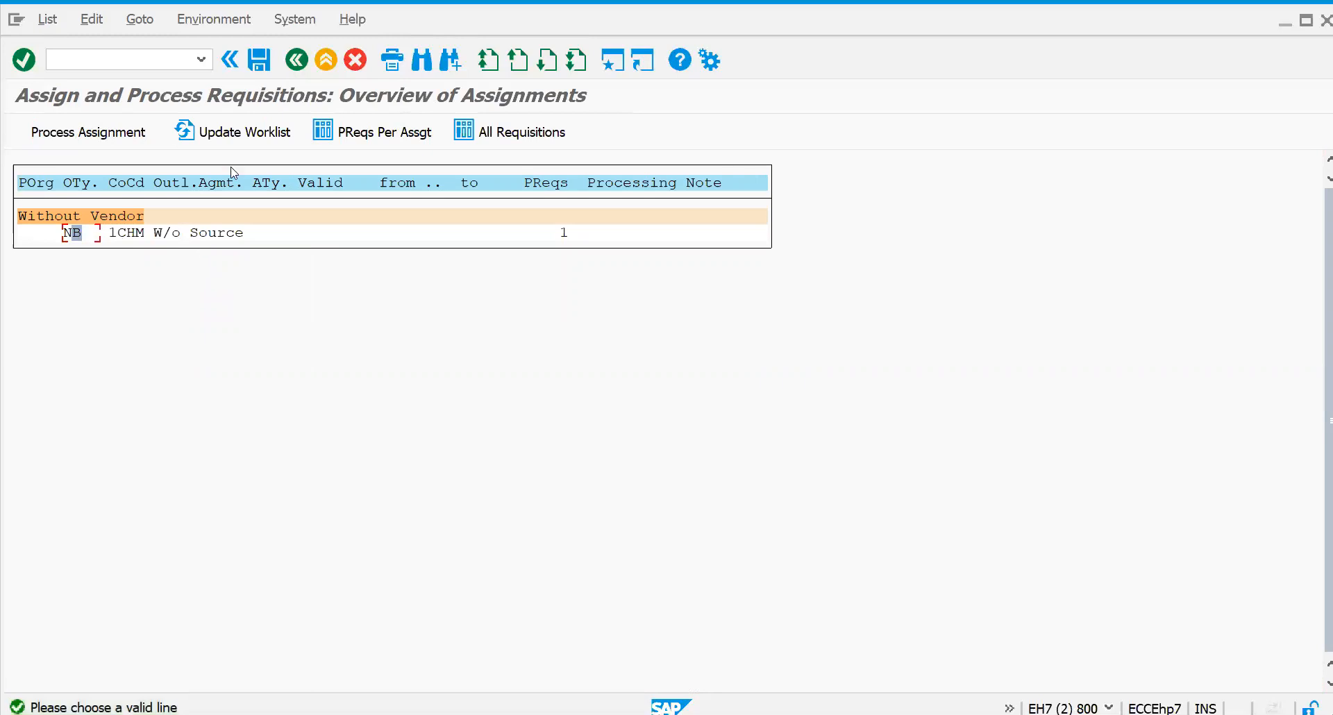
{"action": "left_click", "coordinate": [88, 132]}
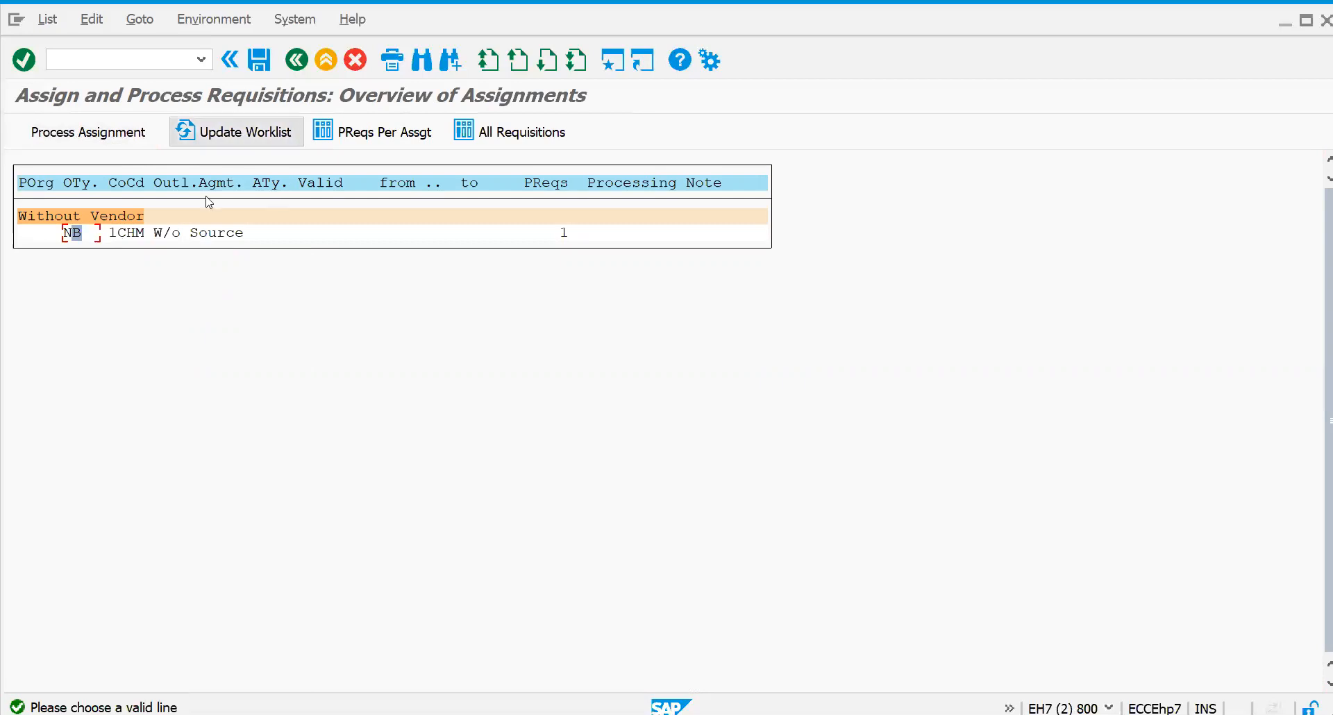
{"action": "left_click", "coordinate": [119, 234]}
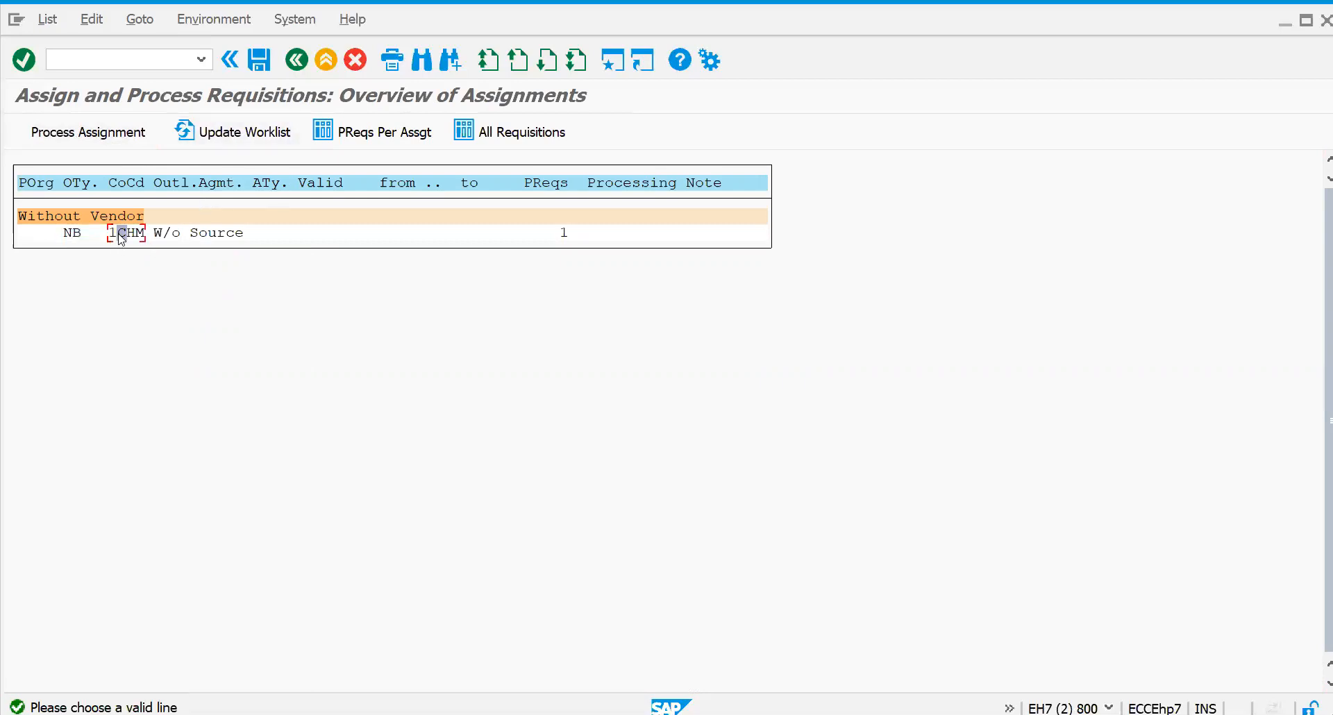
{"action": "left_click", "coordinate": [299, 63]}
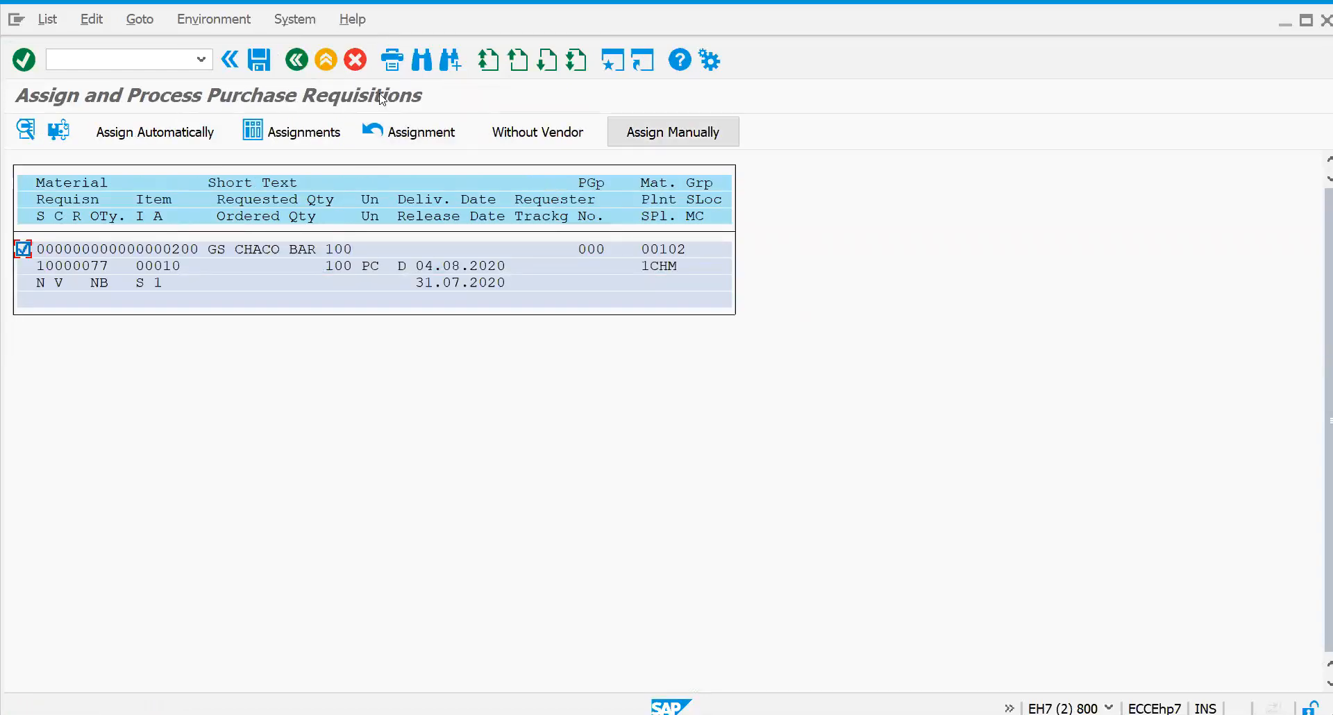
Assign the source with the 150.00 EUR net price using automatic assignment and start an NB purchase order from the assignment
{"action": "left_click", "coordinate": [165, 135]}
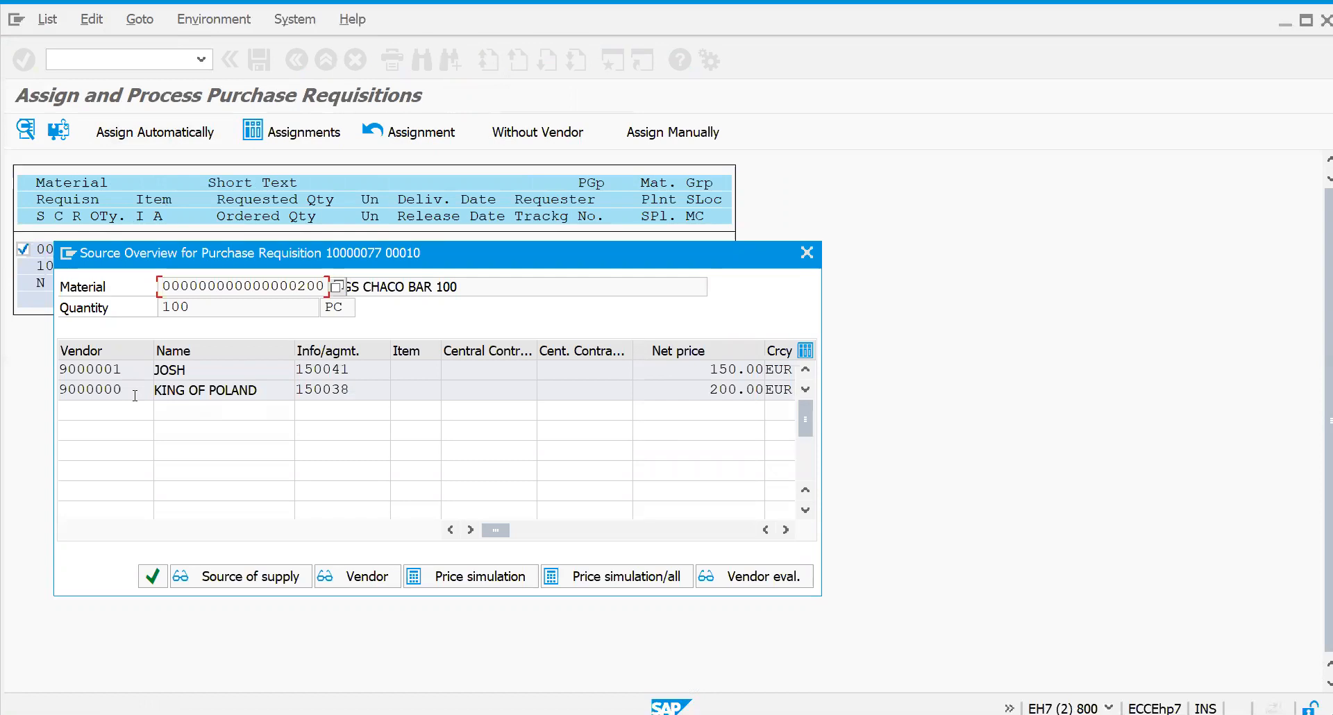
{"action": "double_click", "coordinate": [174, 370]}
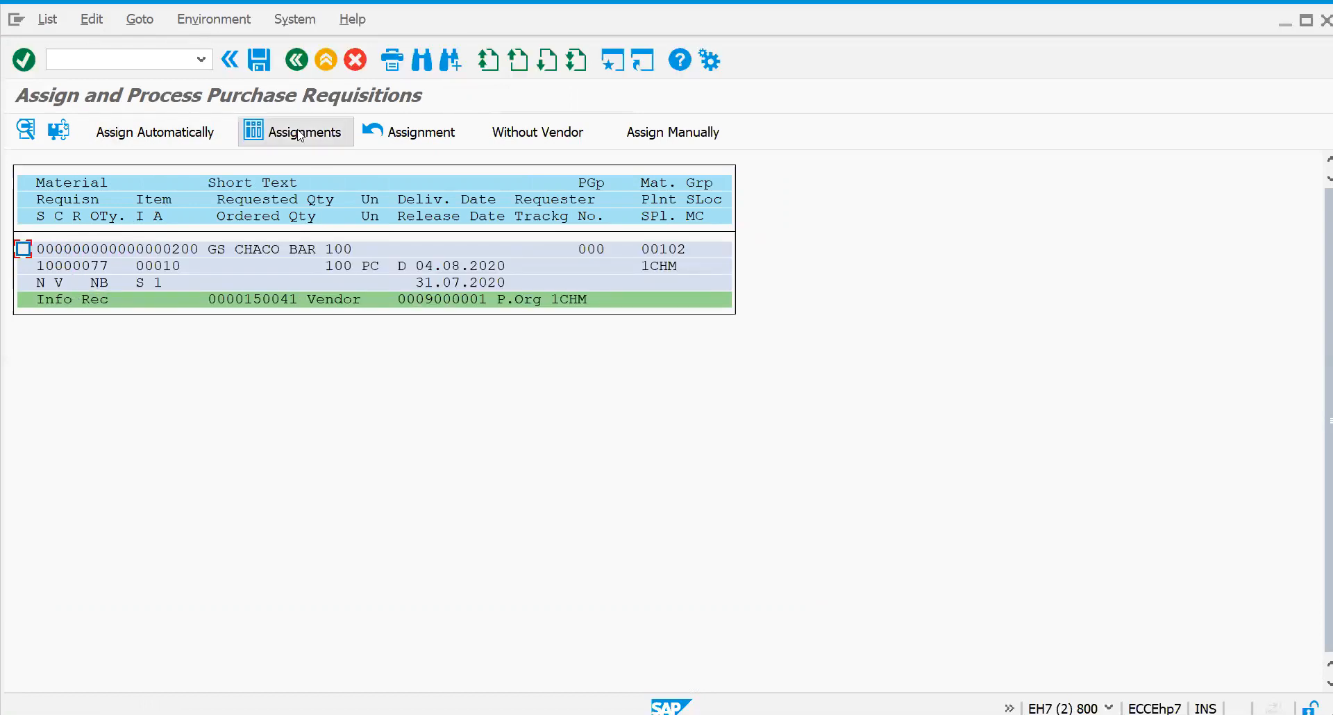
{"action": "left_click", "coordinate": [105, 285]}
{"action": "left_click", "coordinate": [291, 132]}
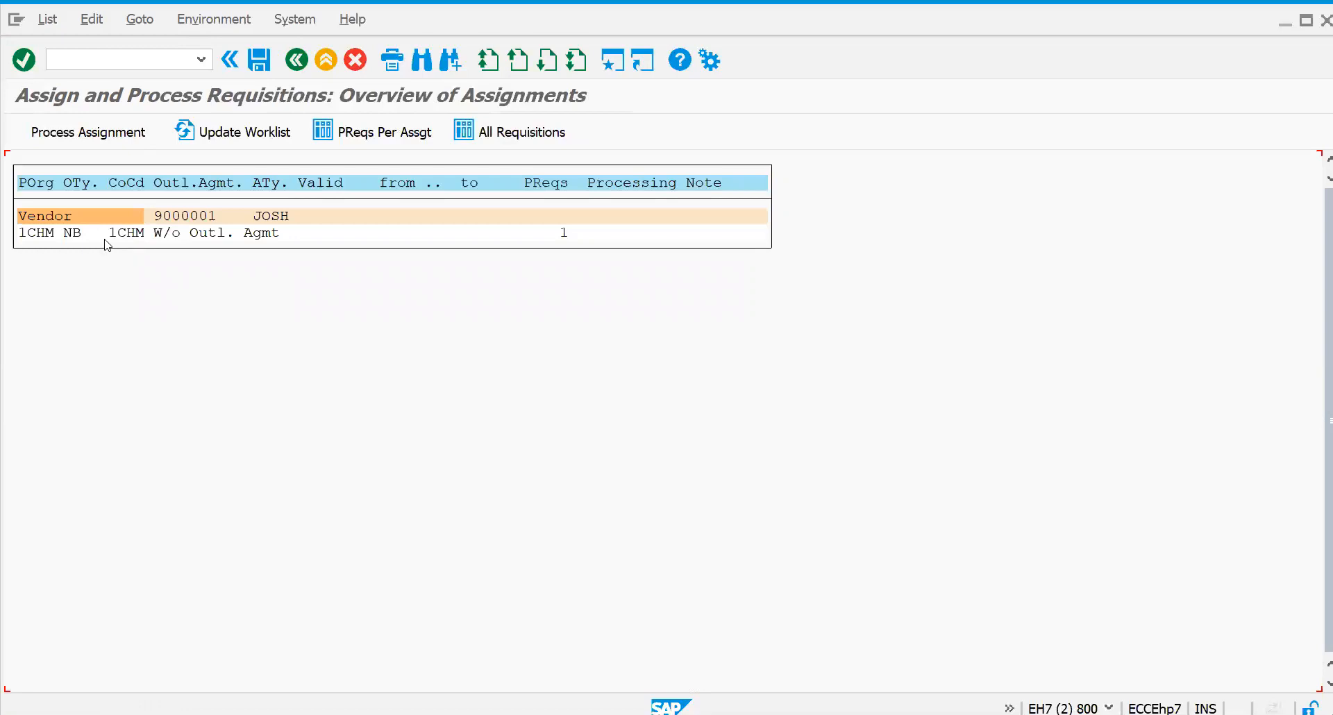
{"action": "double_click", "coordinate": [75, 234]}
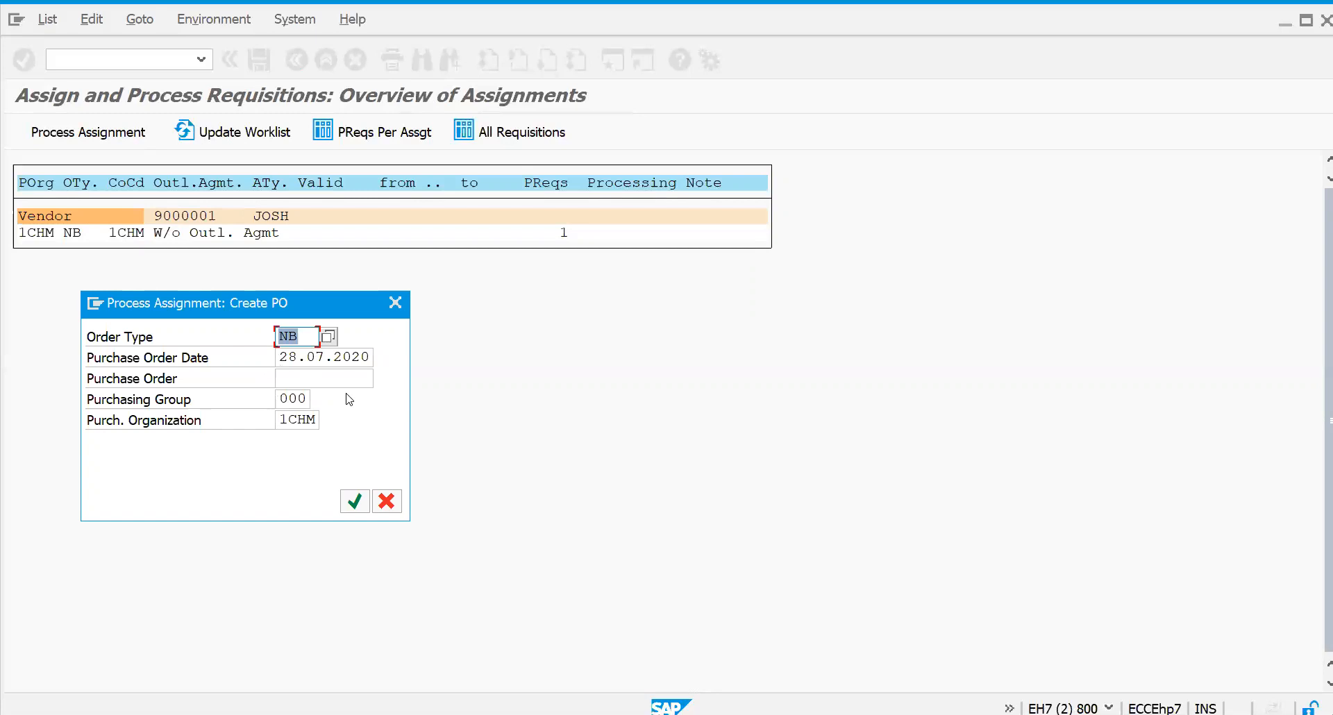
{"action": "left_click", "coordinate": [365, 506]}
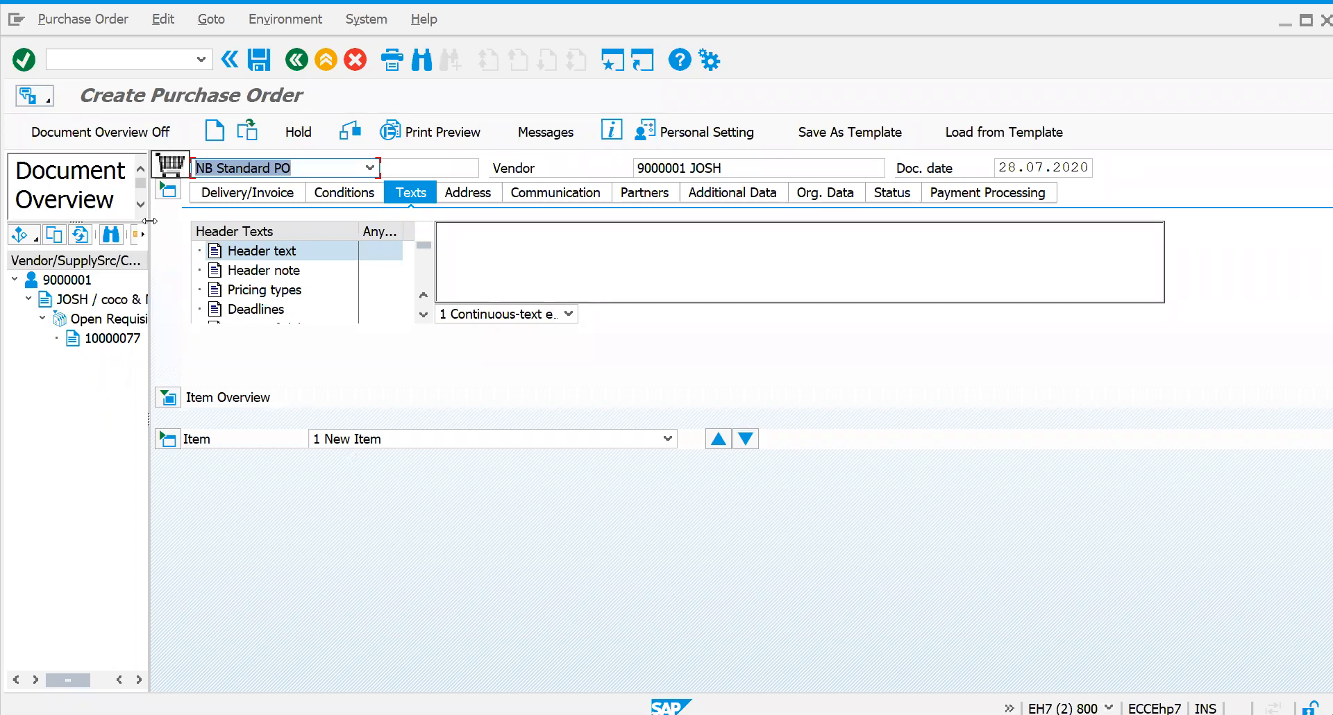
Widen the document overview, adopt the open requisition into the purchase order and check the order
{"action": "left_click_drag", "start_coordinate": [150, 221], "coordinate": [270, 221]}
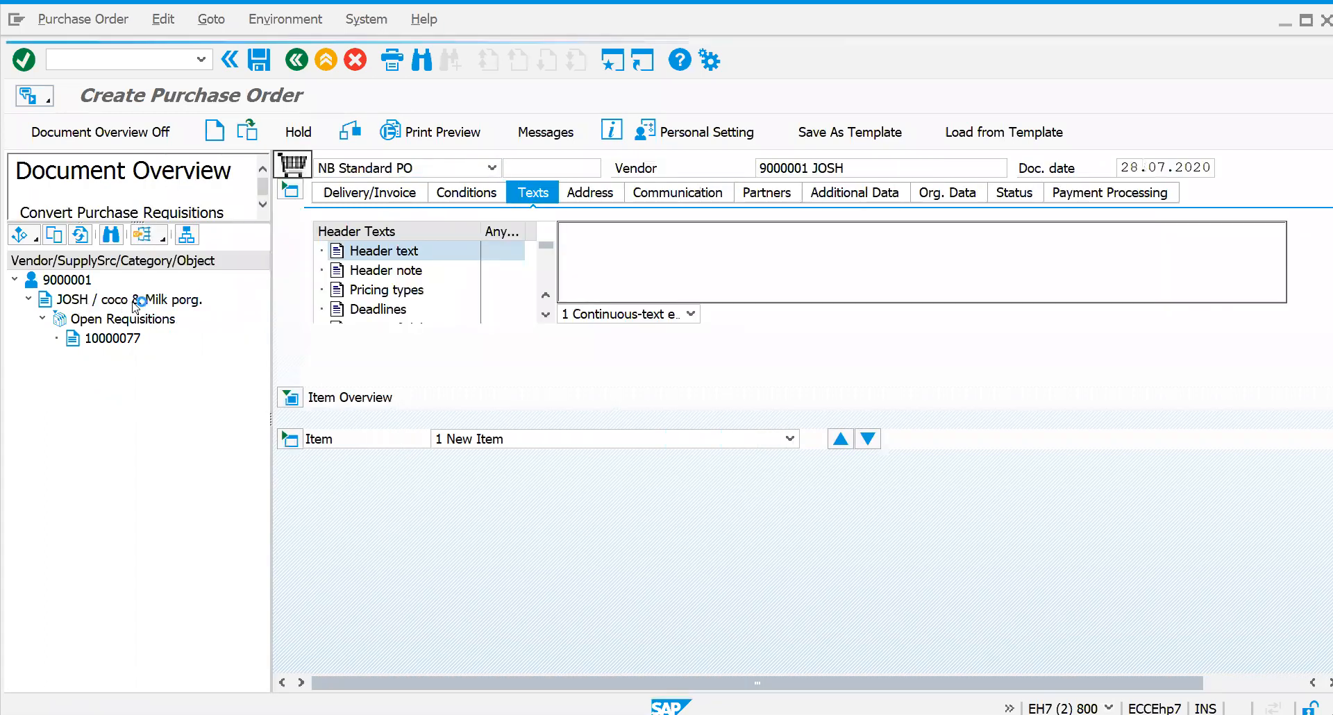
{"action": "left_click", "coordinate": [113, 340]}
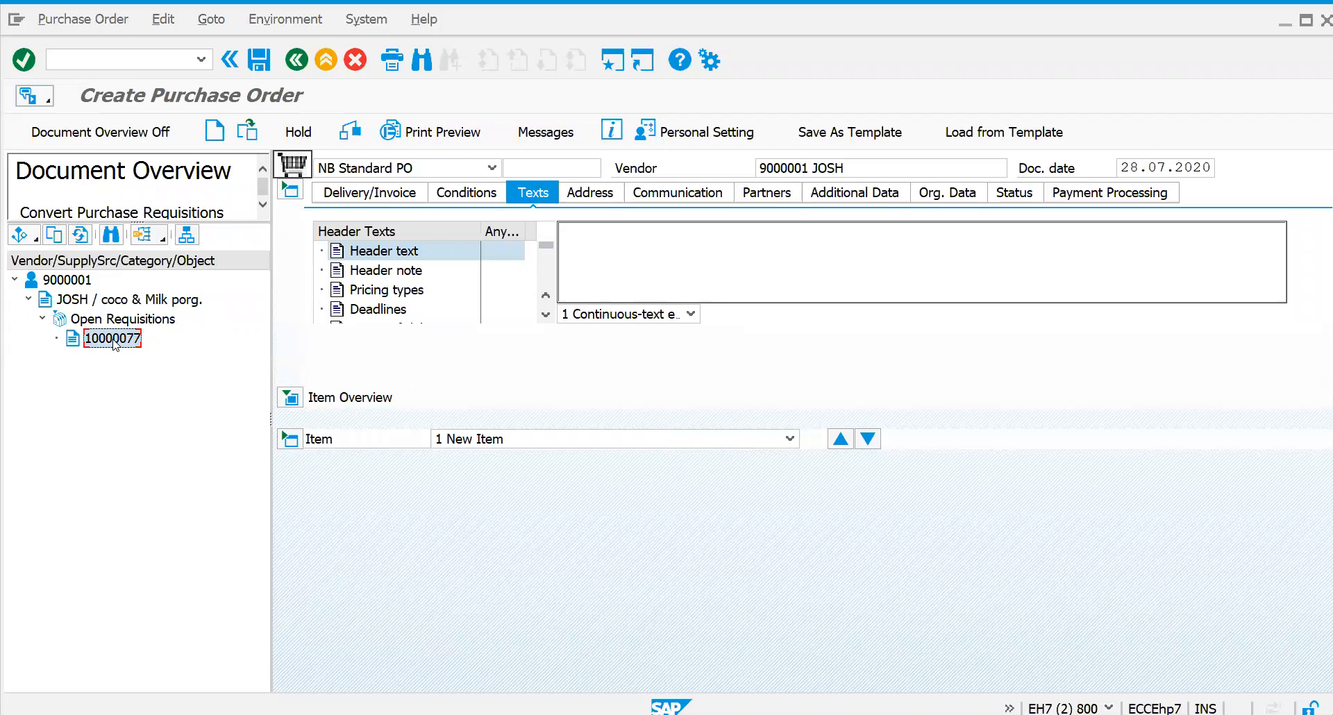
{"action": "left_click_drag", "start_coordinate": [115, 343], "coordinate": [276, 186]}
{"action": "left_click", "coordinate": [296, 167]}
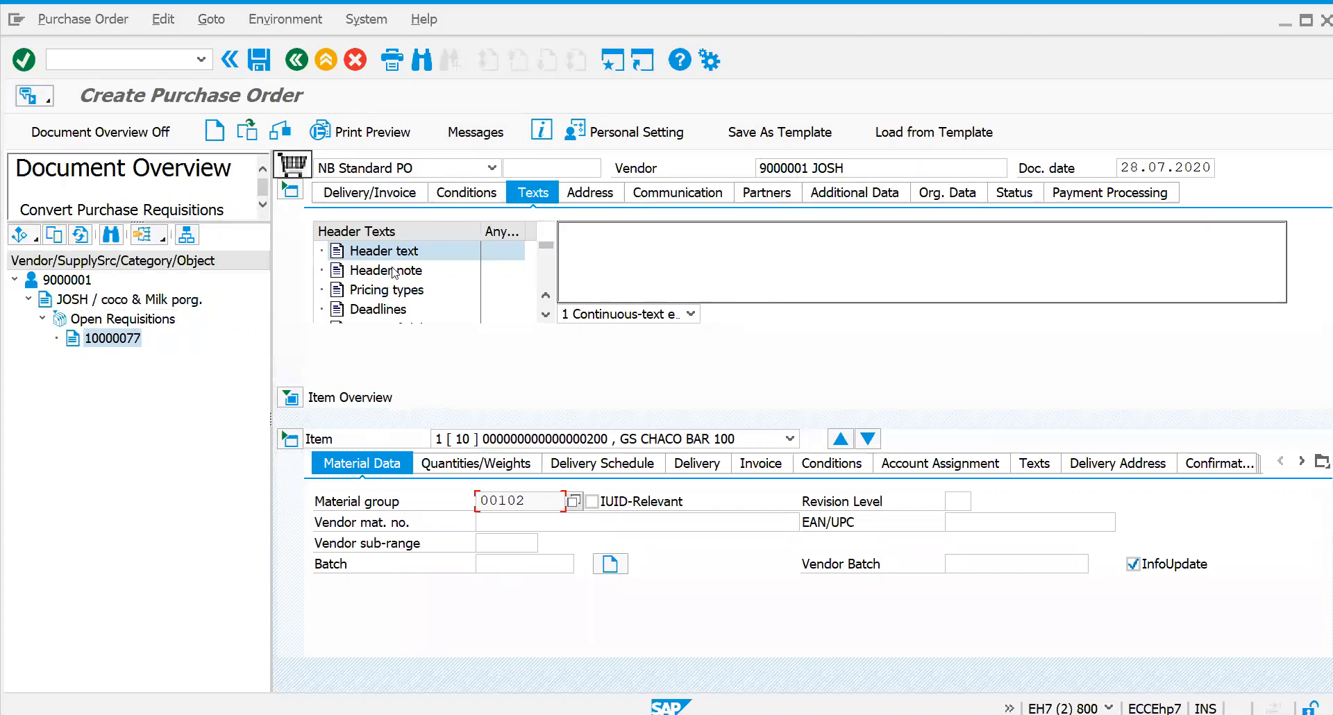
{"action": "left_click", "coordinate": [129, 340]}
{"action": "left_click", "coordinate": [281, 133]}
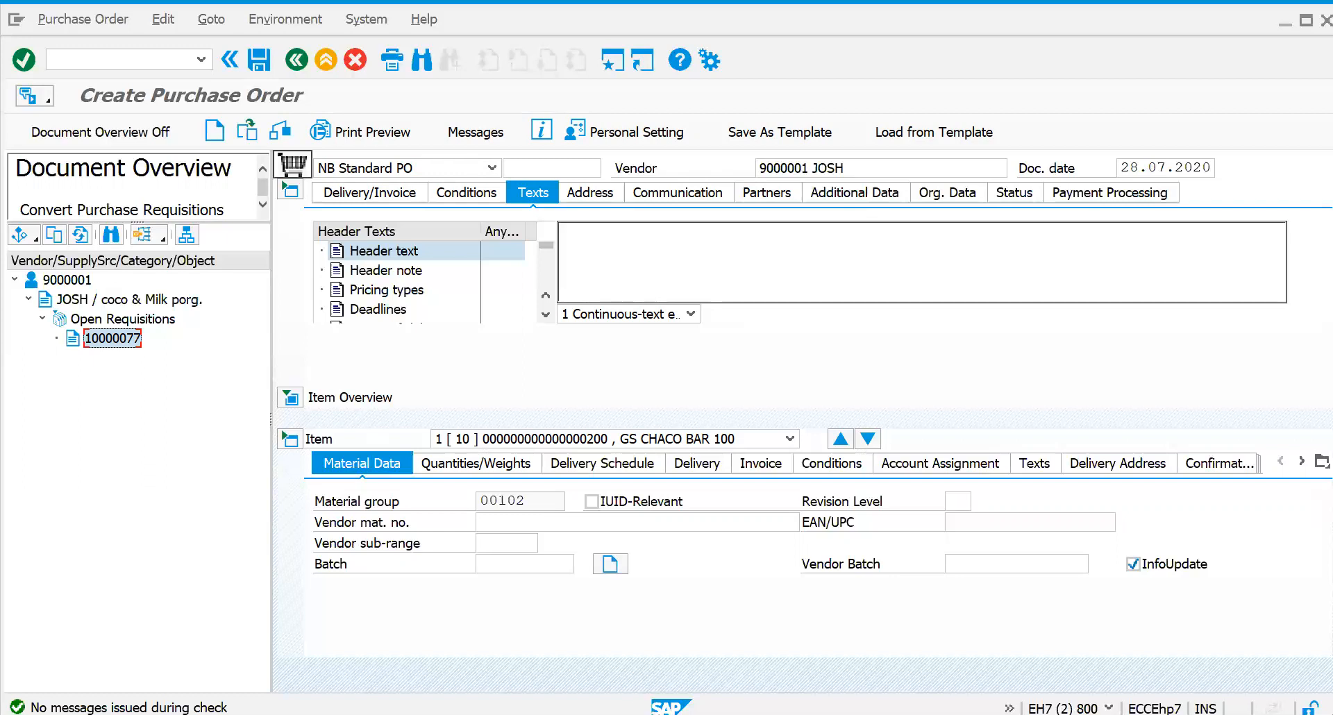
Examine the PB00 gross price amount and its condition value in the purchase order item's conditions
{"action": "left_click", "coordinate": [830, 472]}
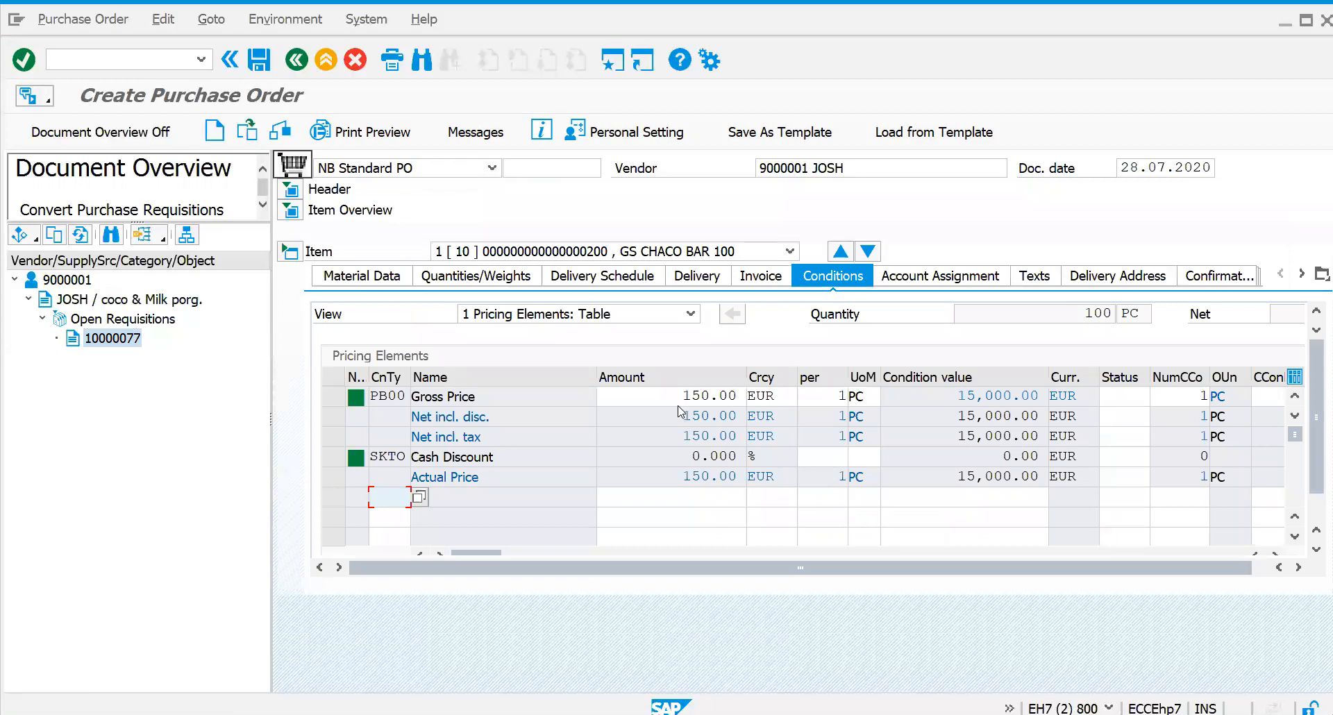
{"action": "left_click_drag", "start_coordinate": [677, 395], "coordinate": [744, 396]}
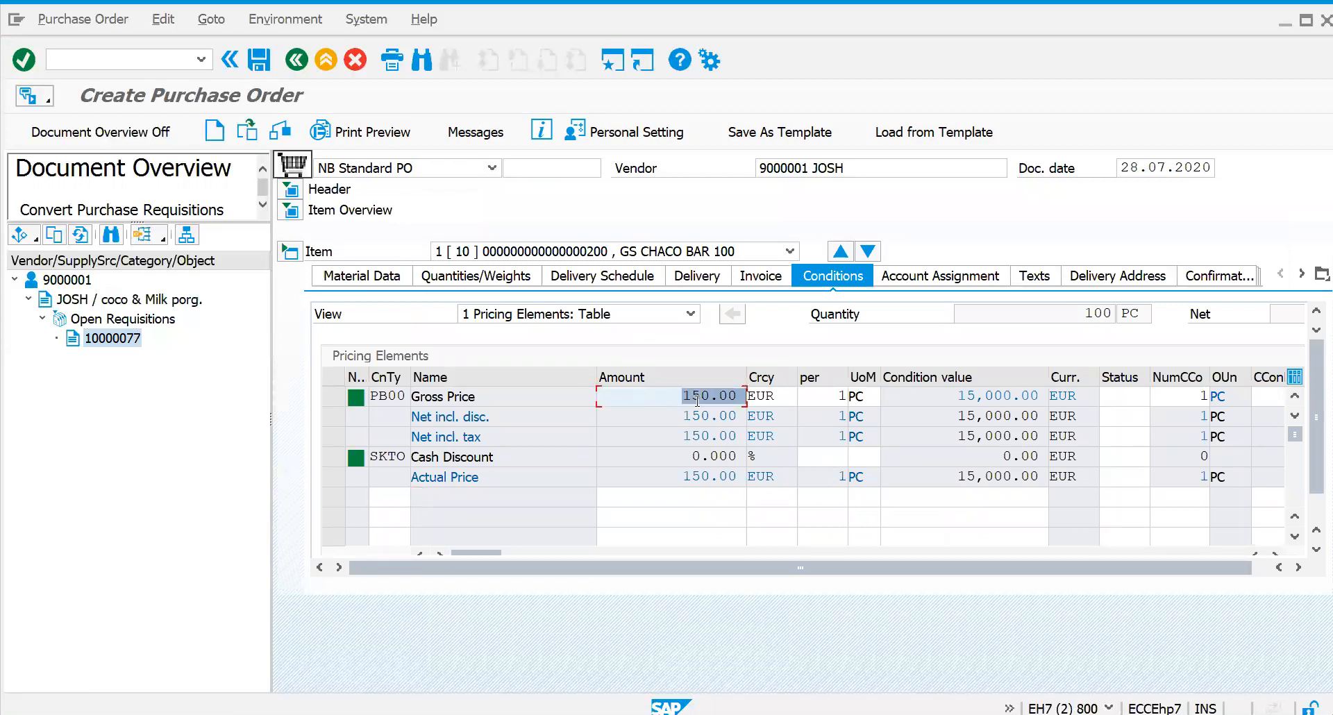
{"action": "left_click", "coordinate": [671, 396]}
{"action": "left_click_drag", "start_coordinate": [670, 396], "coordinate": [743, 396]}
{"action": "left_click_drag", "start_coordinate": [670, 397], "coordinate": [774, 397]}
{"action": "double_click", "coordinate": [952, 393]}
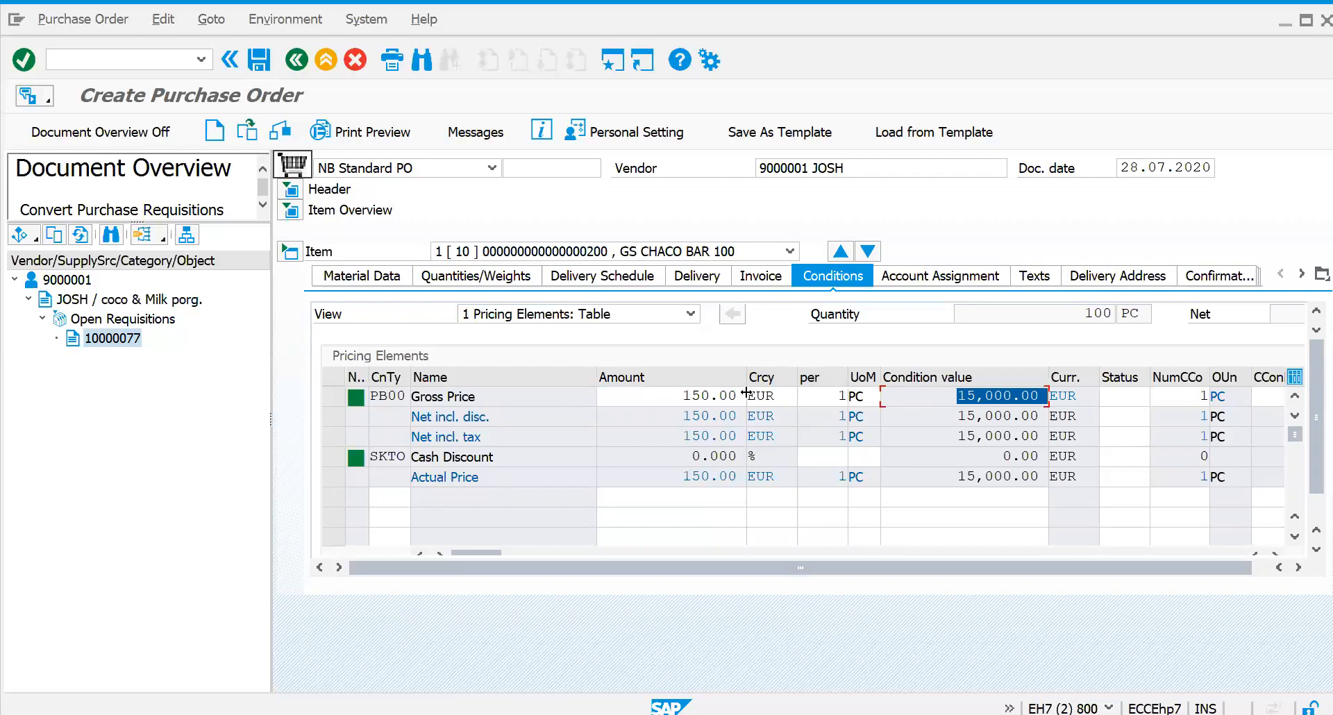
Save the standard purchase order and copy its number from the message details
{"action": "left_click", "coordinate": [260, 61]}
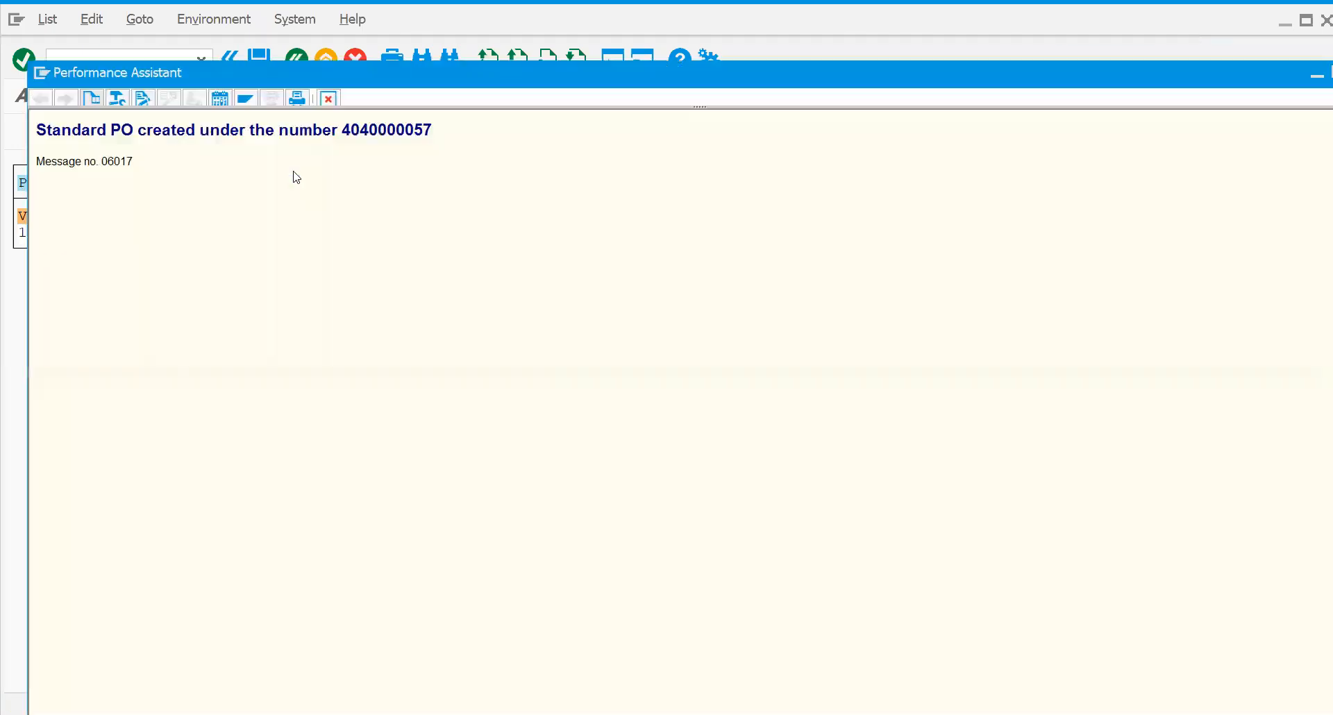
{"action": "left_click_drag", "start_coordinate": [345, 129], "coordinate": [437, 133]}
{"action": "key", "text": "ctrl+c"}
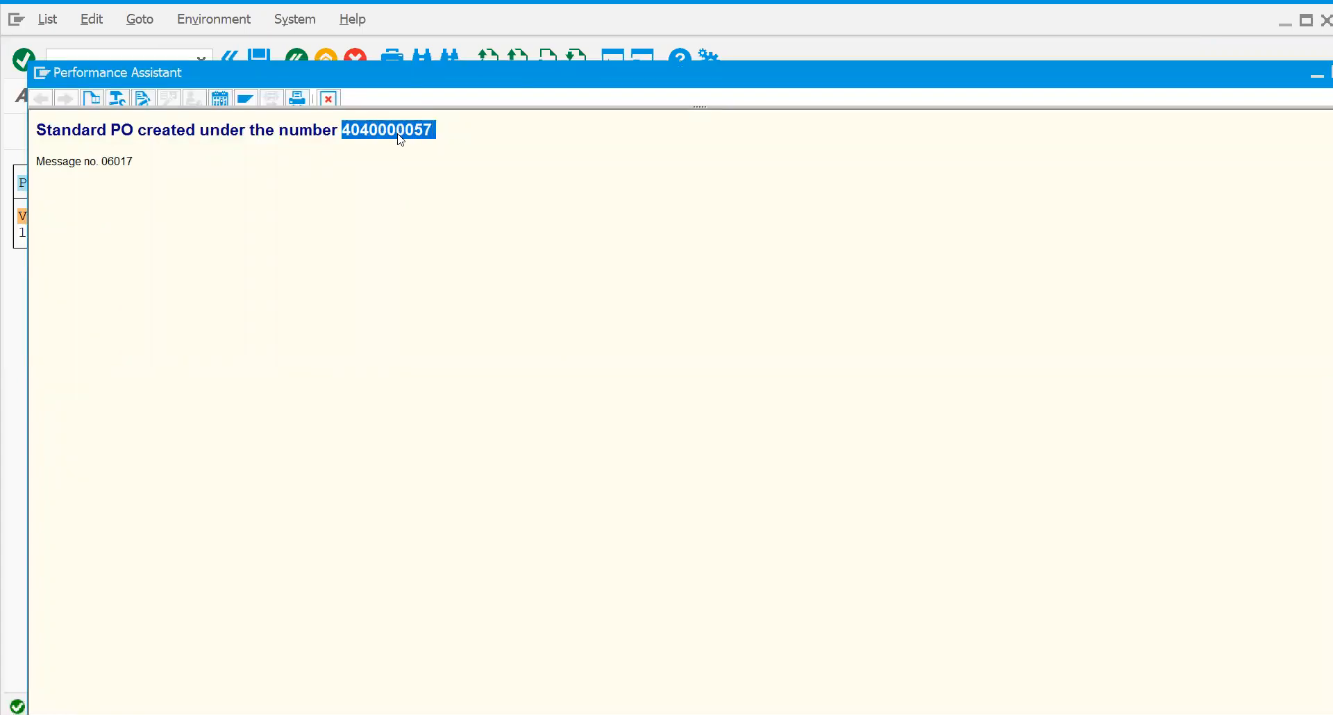
{"action": "right_click", "coordinate": [398, 134]}
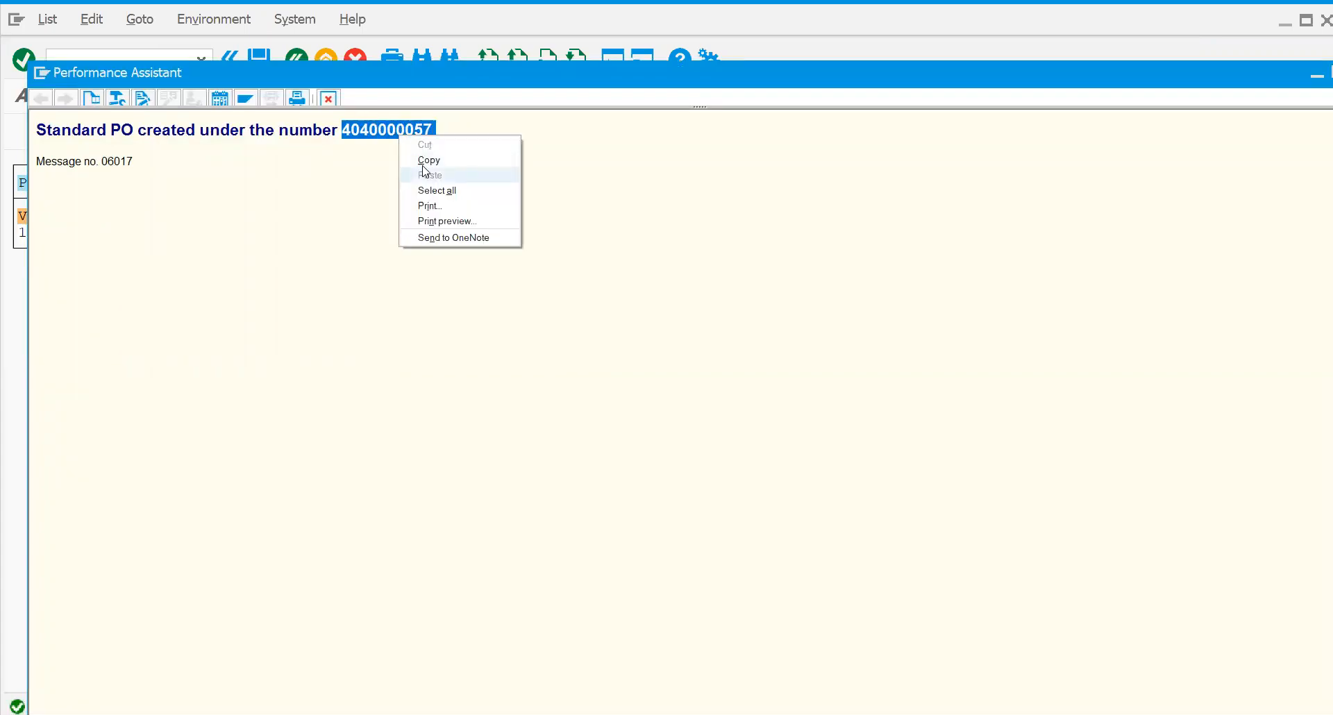
{"action": "left_click", "coordinate": [427, 160]}
{"action": "left_click", "coordinate": [328, 98]}
Try to start a goods receipt in MIGO against the copied purchase order number
{"action": "left_click", "coordinate": [154, 61]}
{"action": "type", "text": "/N"}
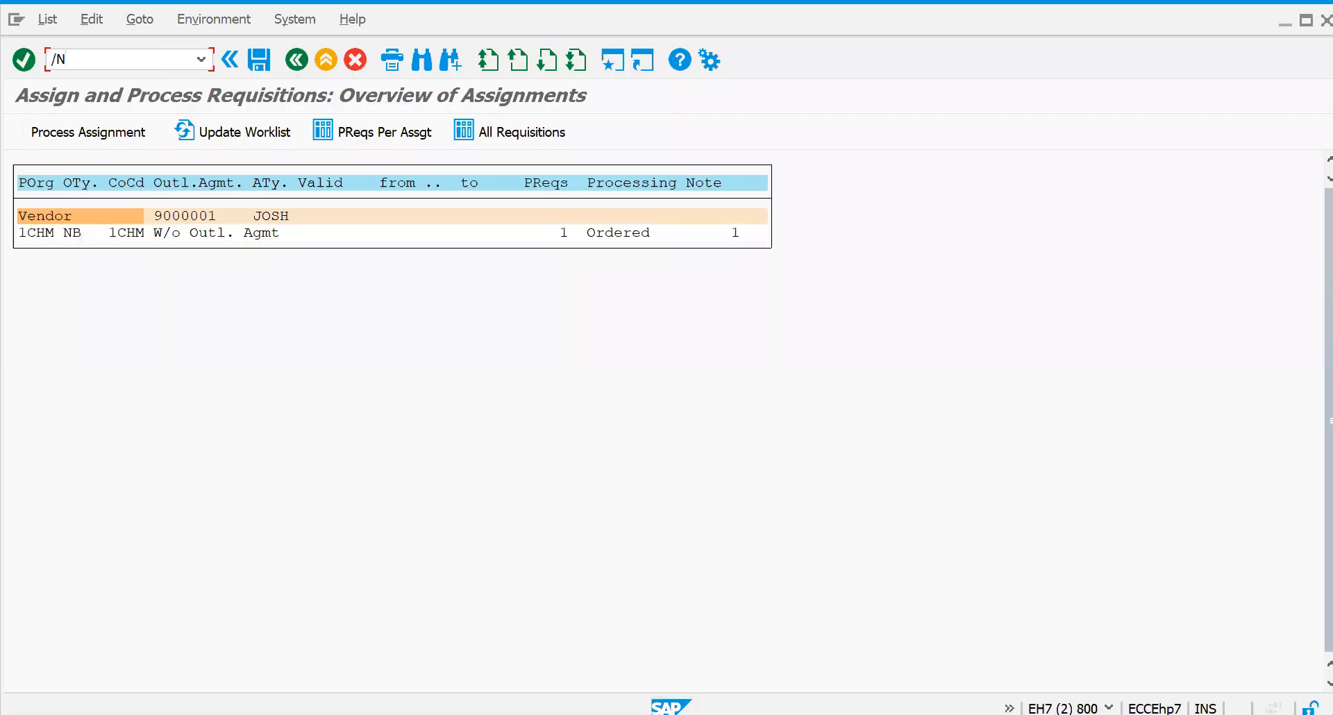
{"action": "type", "text": "MIGO"}
{"action": "key", "text": "Return"}
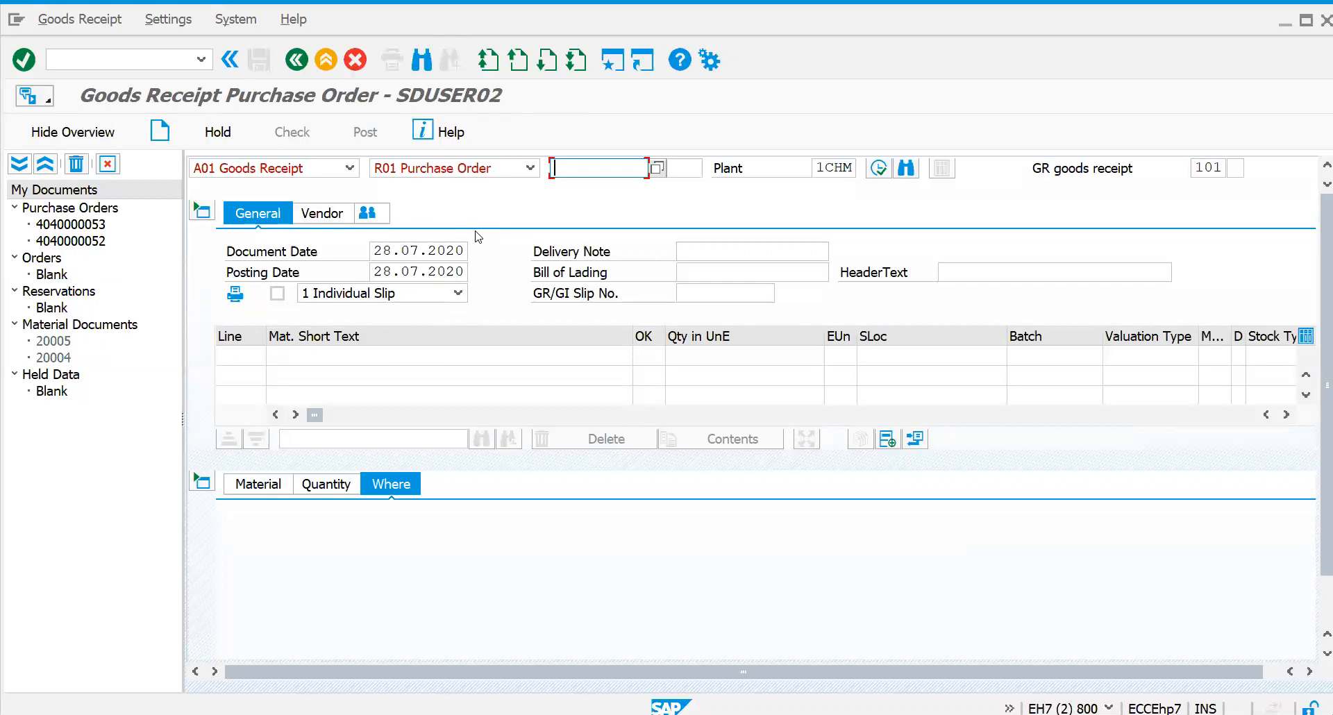
{"action": "key", "text": "ctrl+v"}
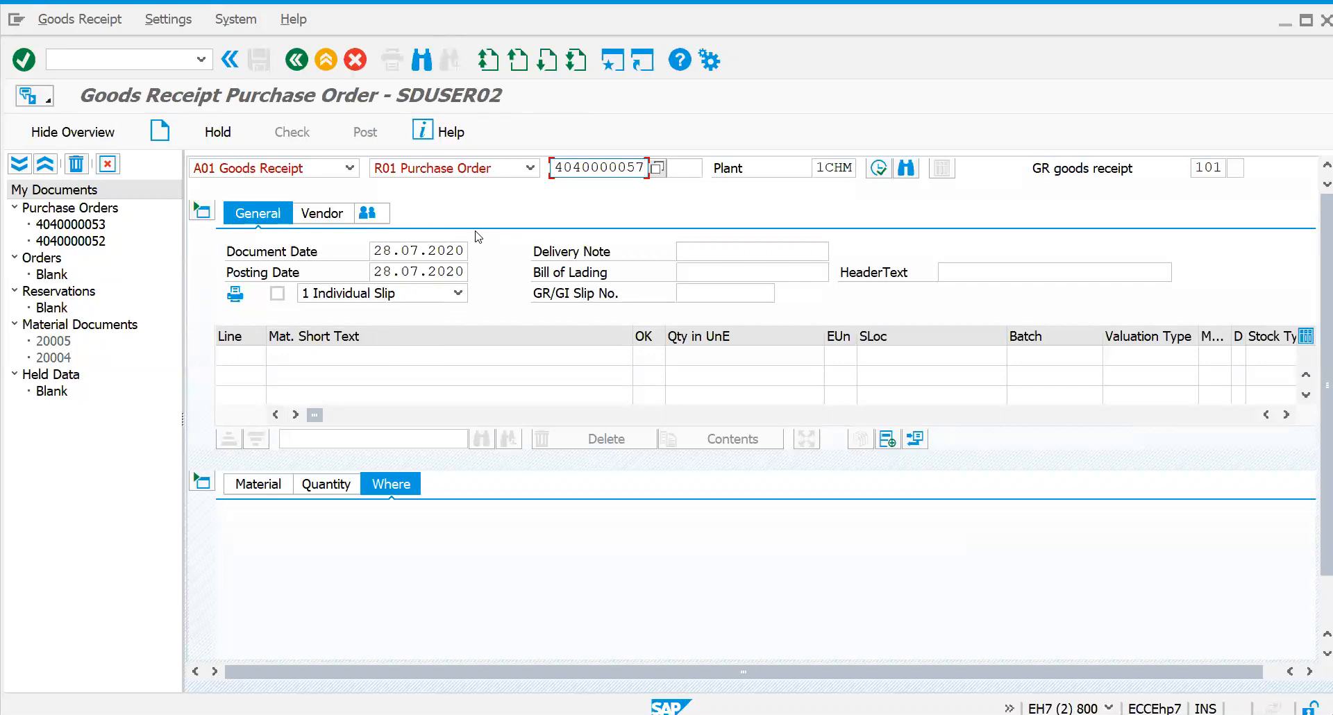
{"action": "double_click", "coordinate": [562, 173]}
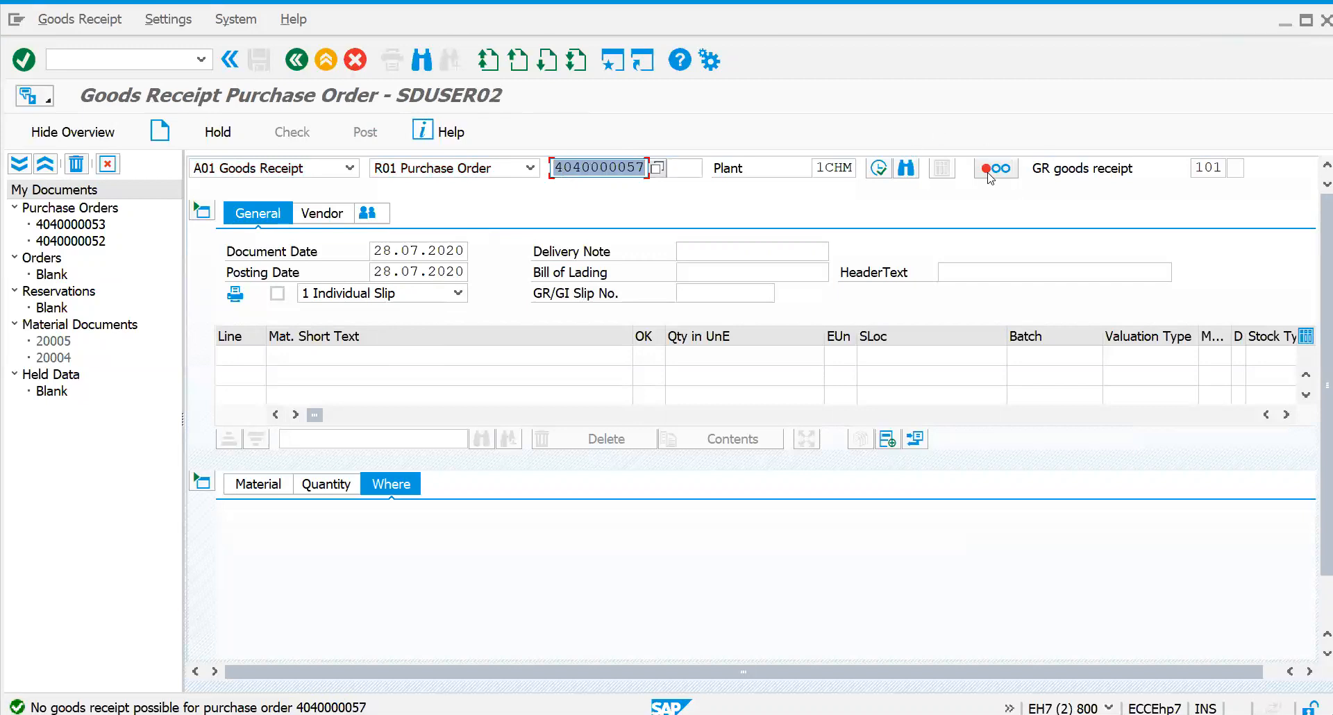
{"action": "mouse_move", "coordinate": [990, 179]}
Open the purchase order in ME22N, activate Goods Receipt in the item's delivery data and save the change
{"action": "left_click", "coordinate": [87, 59]}
{"action": "type", "text": "/NMM0"}
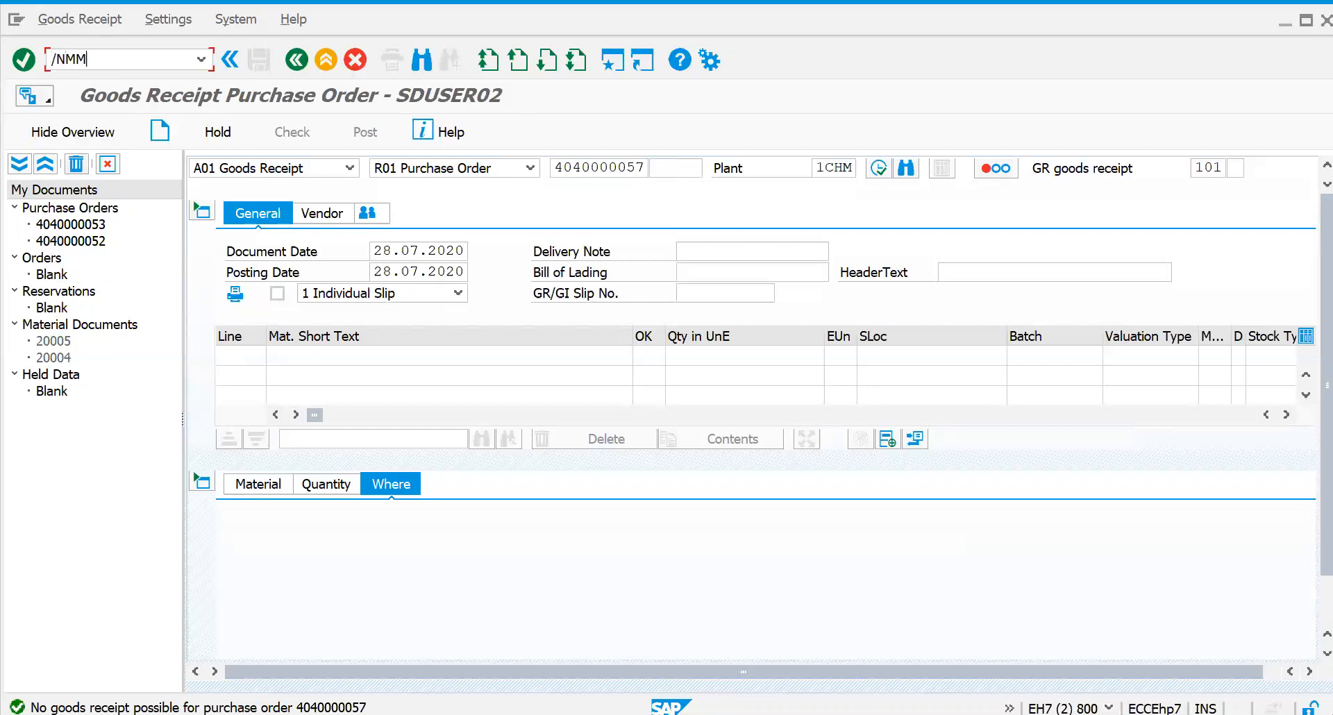
{"action": "key", "text": "BackSpace"}
{"action": "key", "text": "BackSpace"}
{"action": "key", "text": "BackSpace"}
{"action": "type", "text": "ME22N"}
{"action": "key", "text": "Return"}
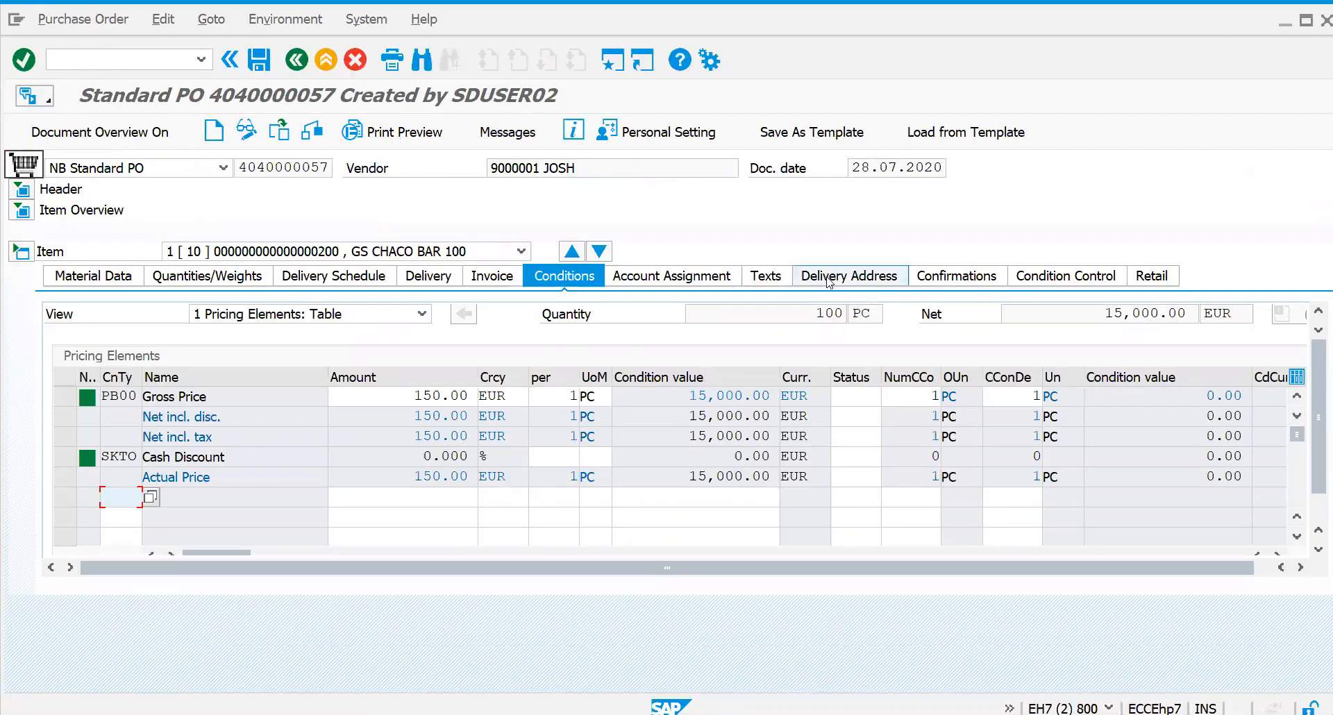
{"action": "left_click", "coordinate": [438, 281]}
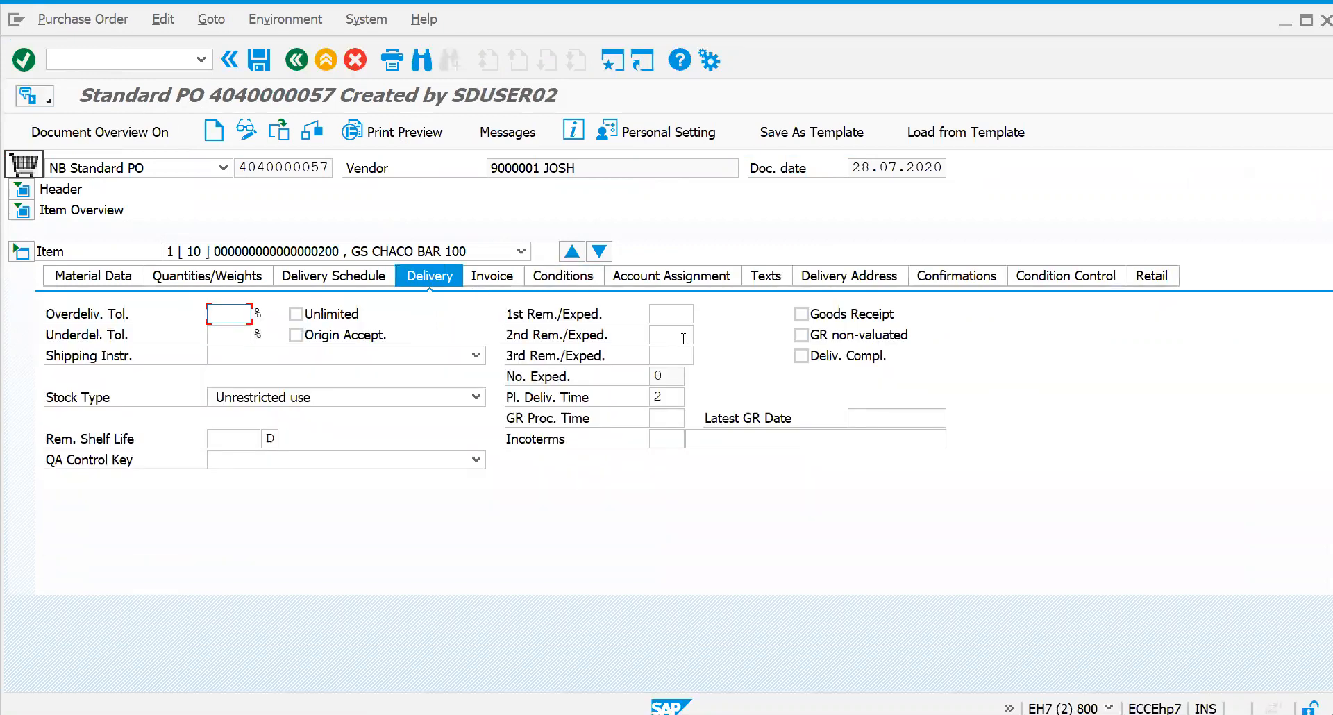
{"action": "left_click", "coordinate": [800, 315]}
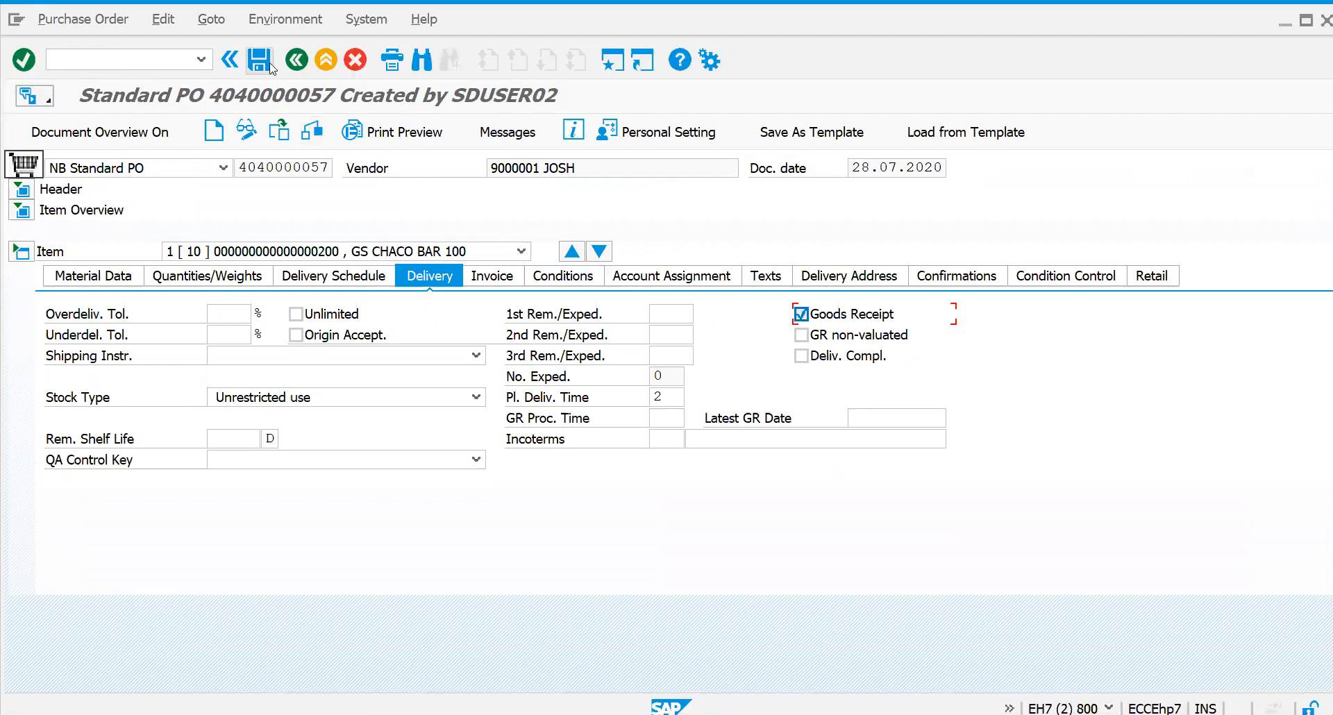
{"action": "left_click", "coordinate": [261, 61]}
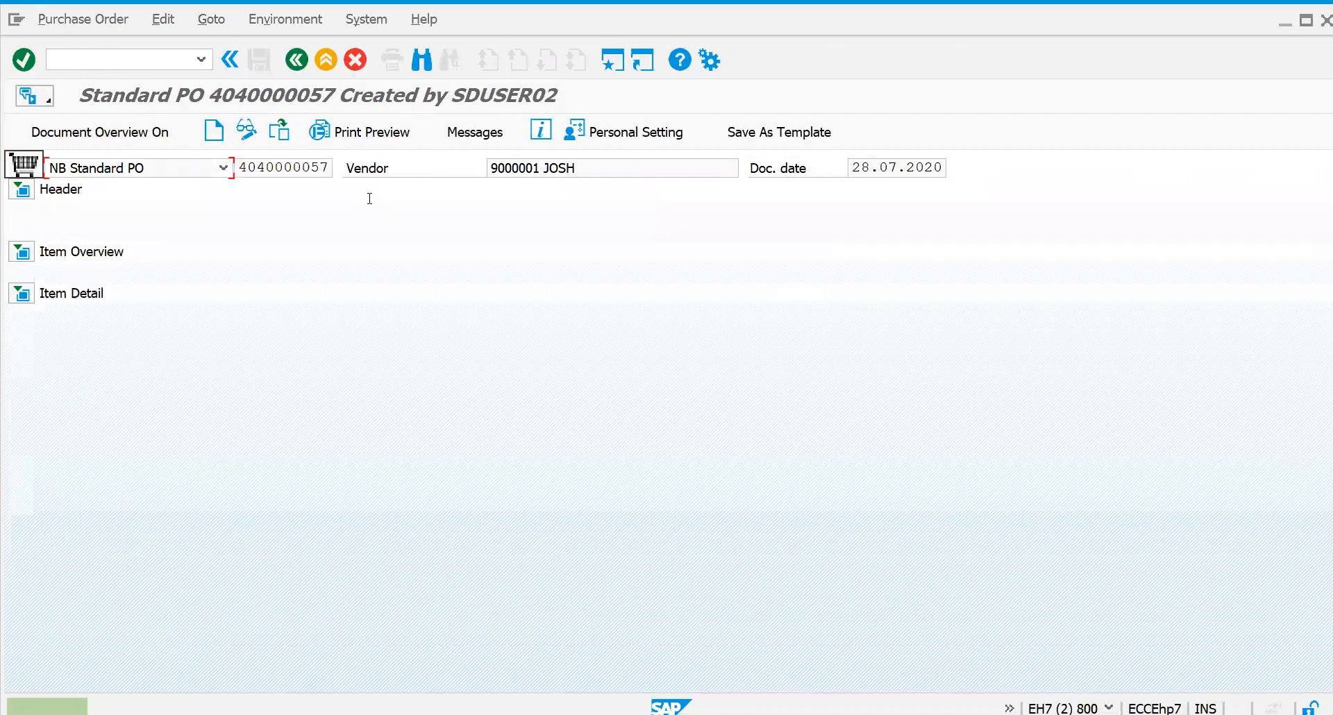
Start a MIGO goods receipt and load the item of the copied purchase order
{"action": "left_click", "coordinate": [124, 53]}
{"action": "type", "text": "/NMIGO"}
{"action": "key", "text": "Return"}
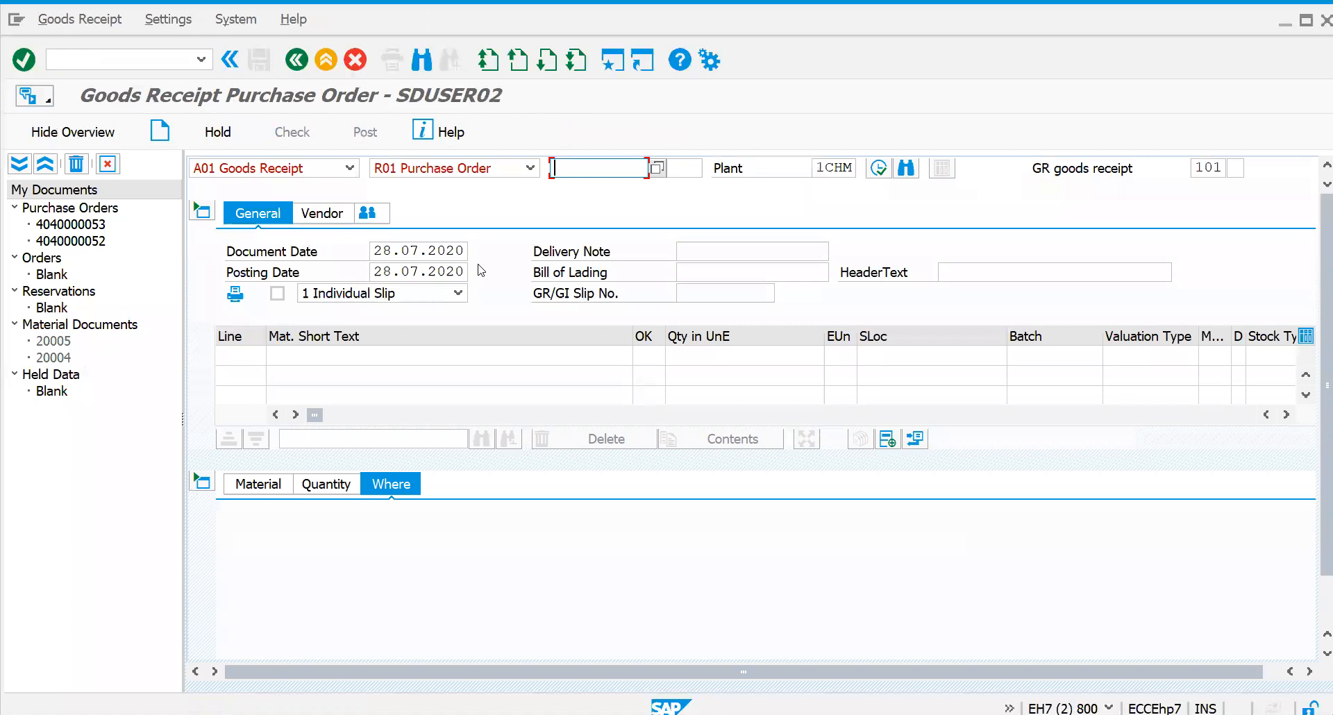
{"action": "key", "text": "ctrl+v"}
{"action": "key", "text": "Return"}
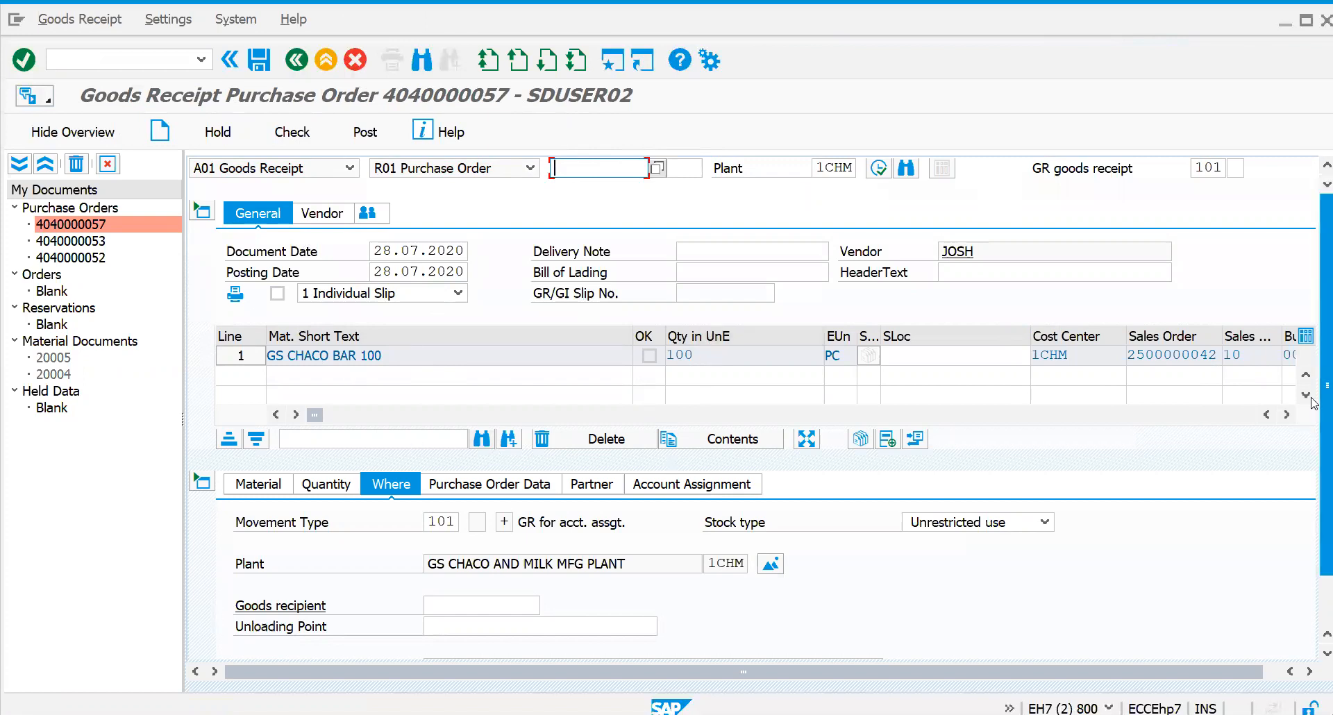
Mark the GS CHACO BAR 100 line as Item OK, then check and post the goods receipt
{"action": "scroll", "coordinate": [1312, 542], "scroll_direction": "down", "scroll_amount": 1}
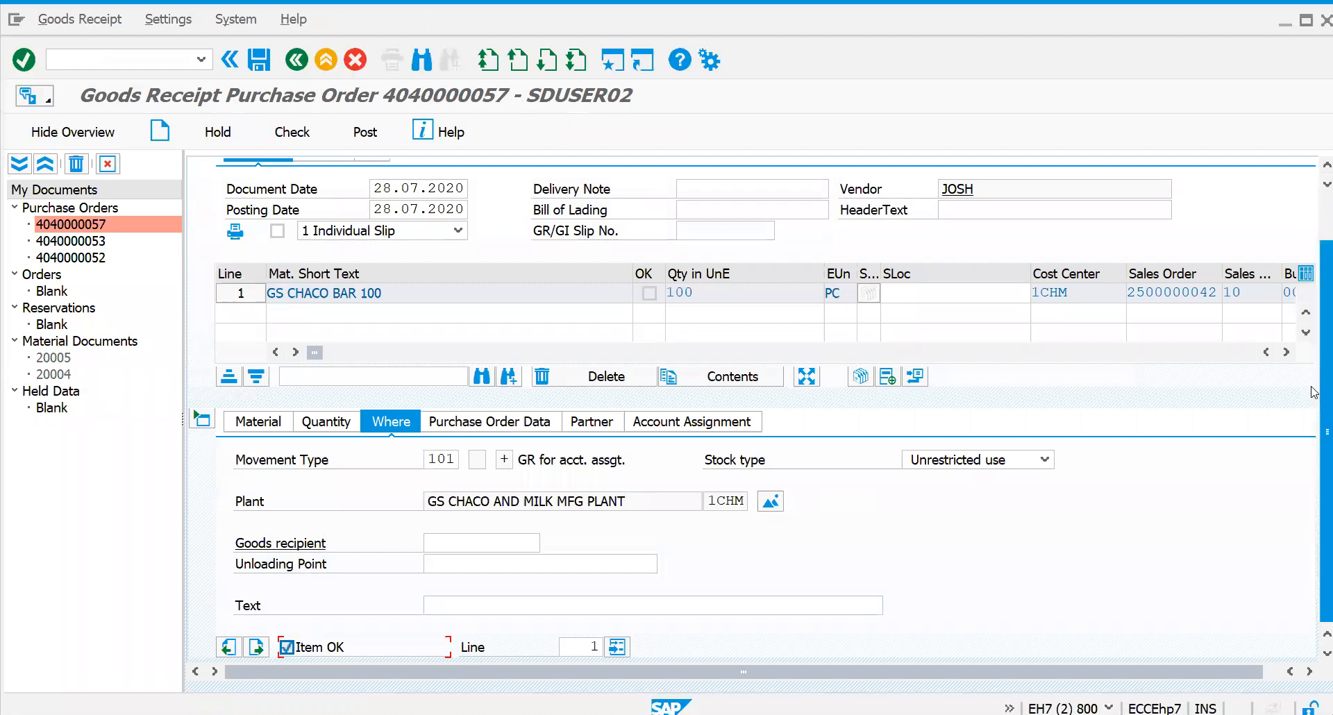
{"action": "scroll", "coordinate": [1307, 297], "scroll_direction": "up", "scroll_amount": 1}
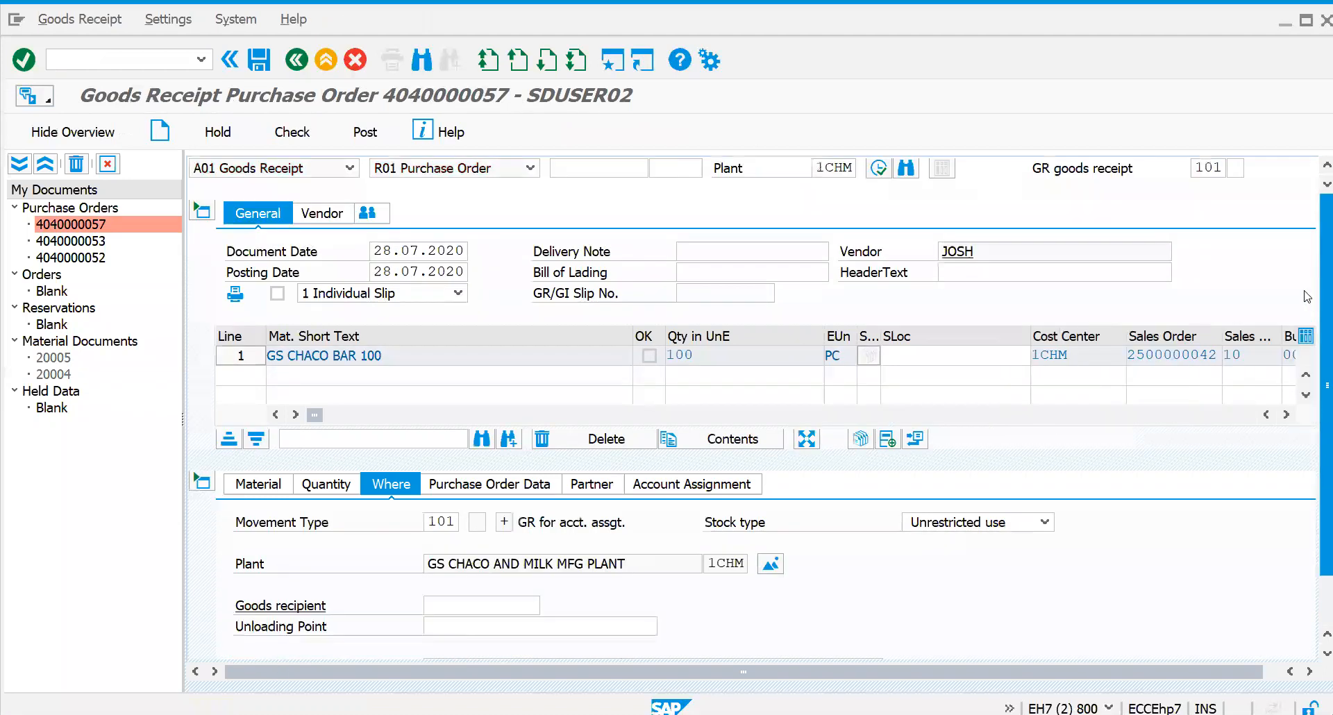
{"action": "left_click", "coordinate": [278, 144]}
{"action": "key", "text": "ctrl+F2"}
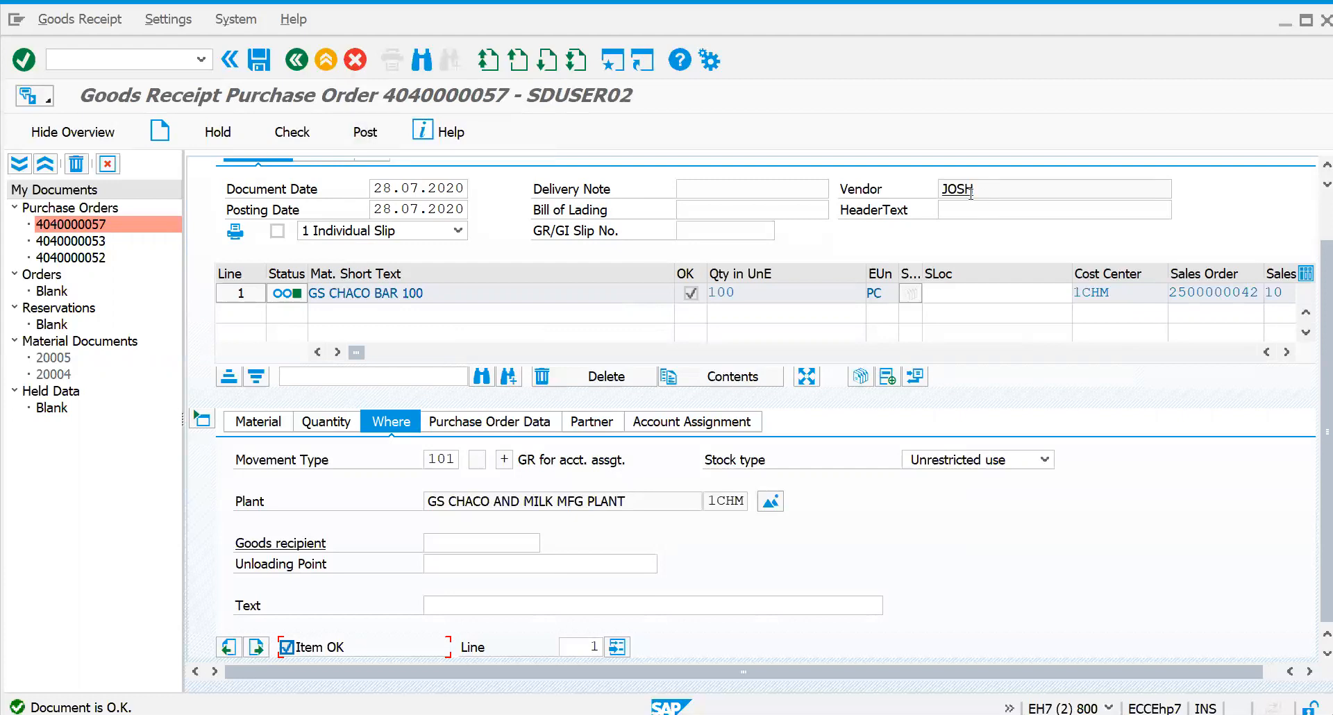
{"action": "left_click", "coordinate": [365, 139]}
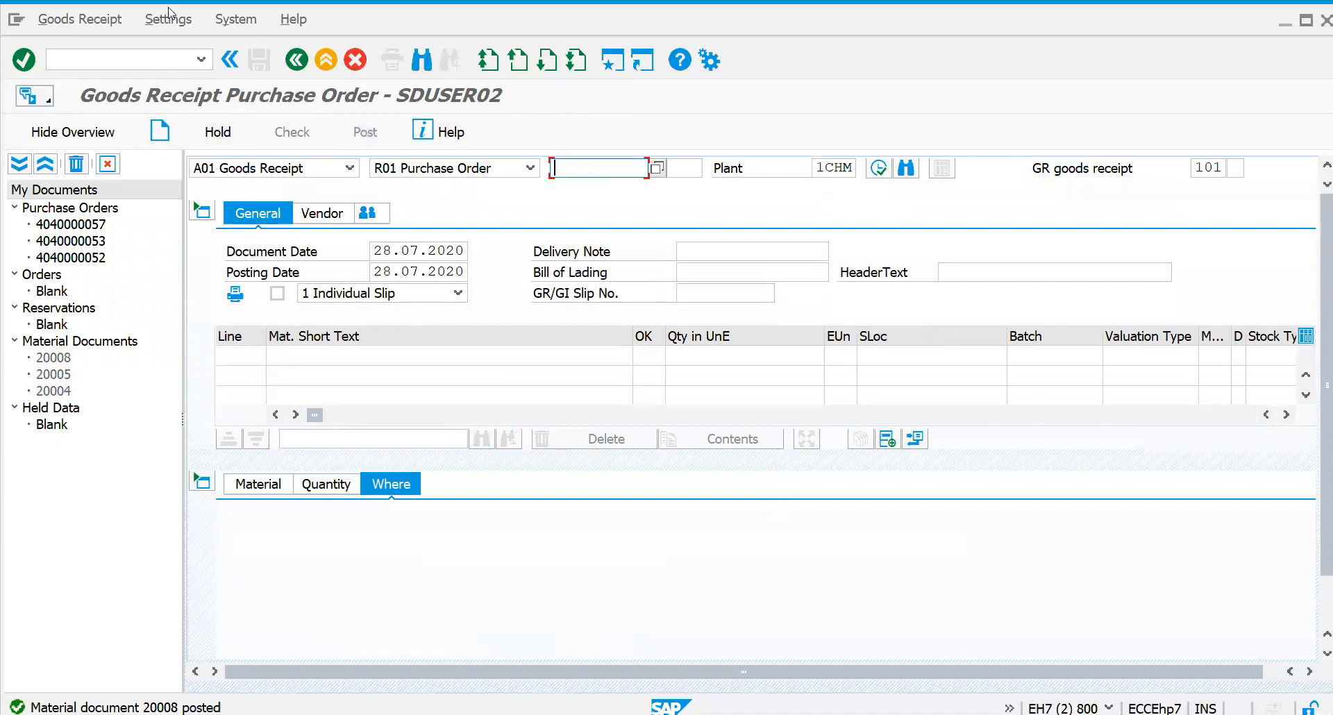
Open the purchase order in ME22N and display the item's purchase order history
{"action": "left_click", "coordinate": [122, 52]}
{"action": "type", "text": "/NM"}
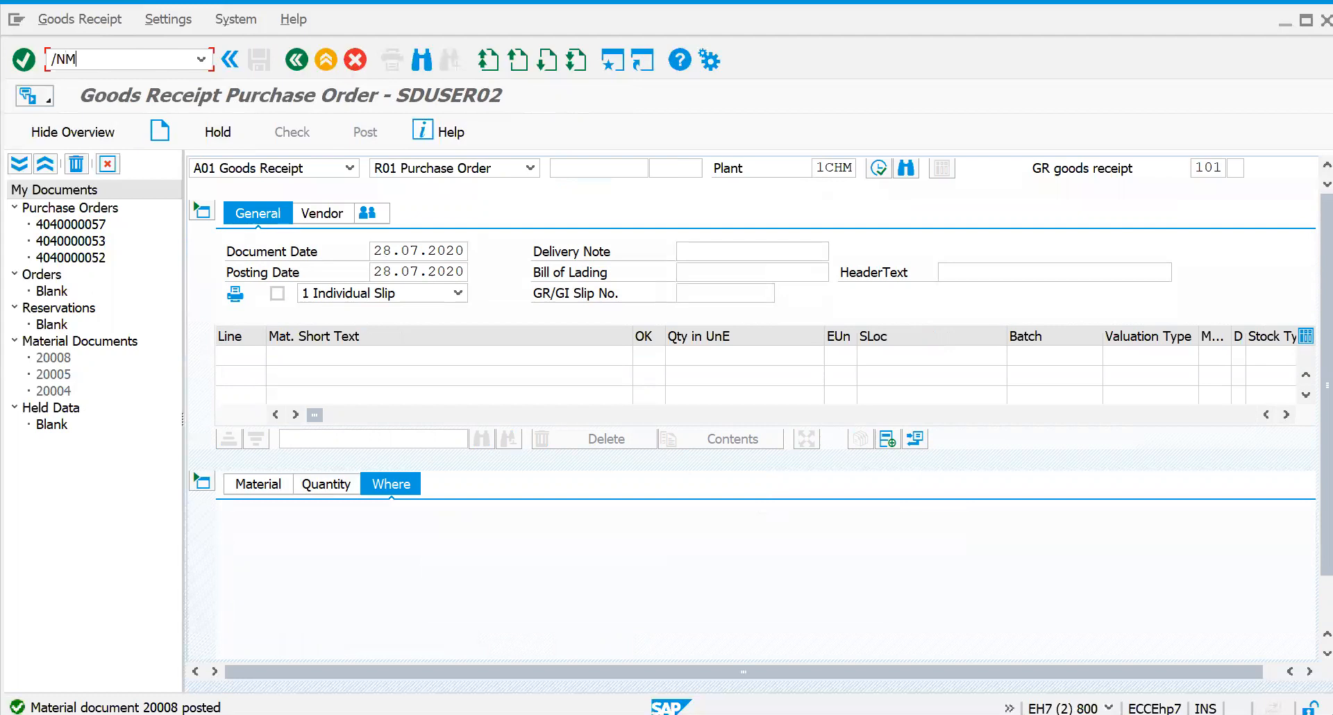
{"action": "type", "text": "E2N"}
{"action": "key", "text": "Return"}
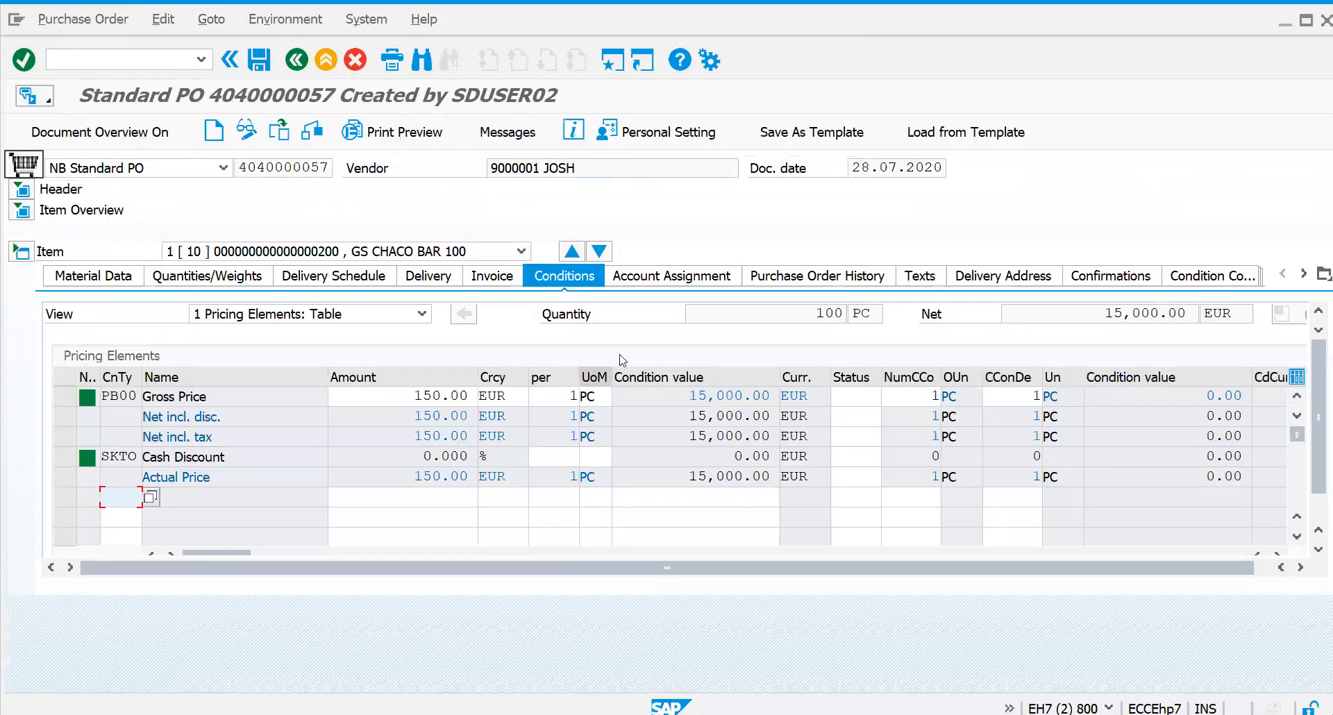
{"action": "left_click", "coordinate": [835, 276]}
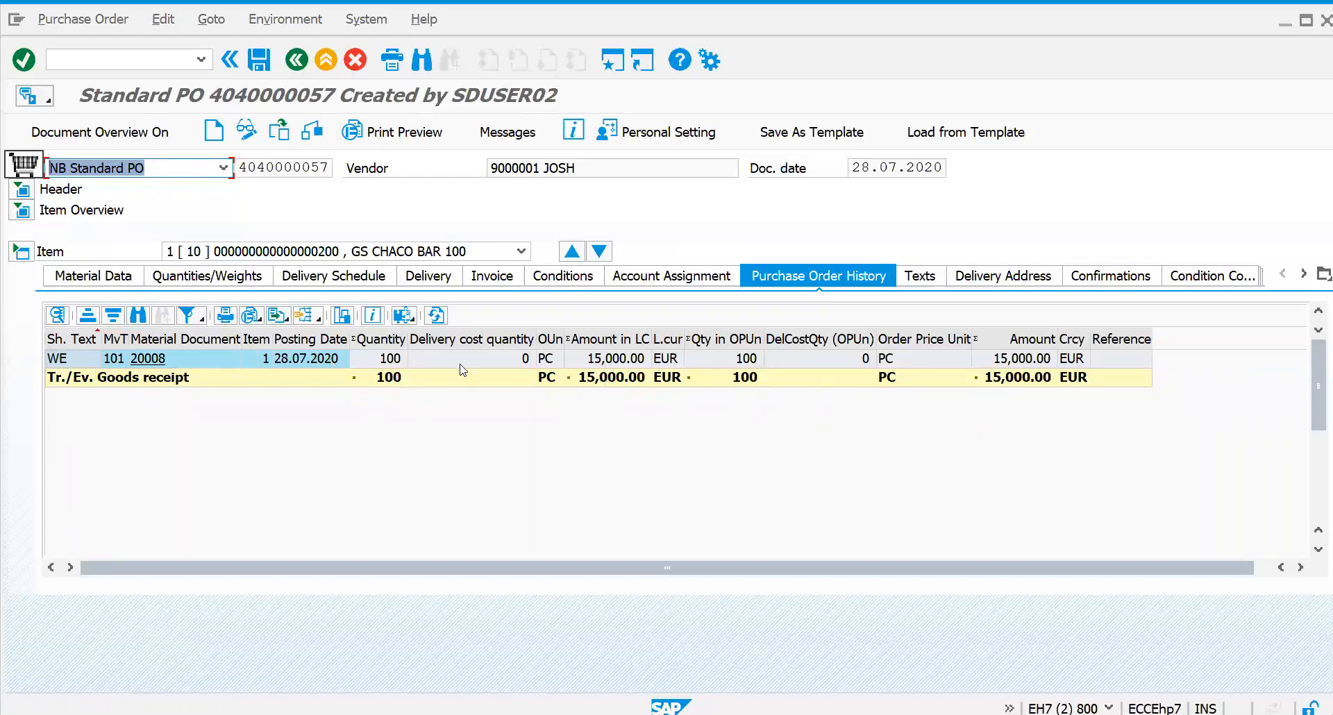
Examine the goods receipt's material document from the history and return to the purchase order
{"action": "left_click", "coordinate": [147, 358]}
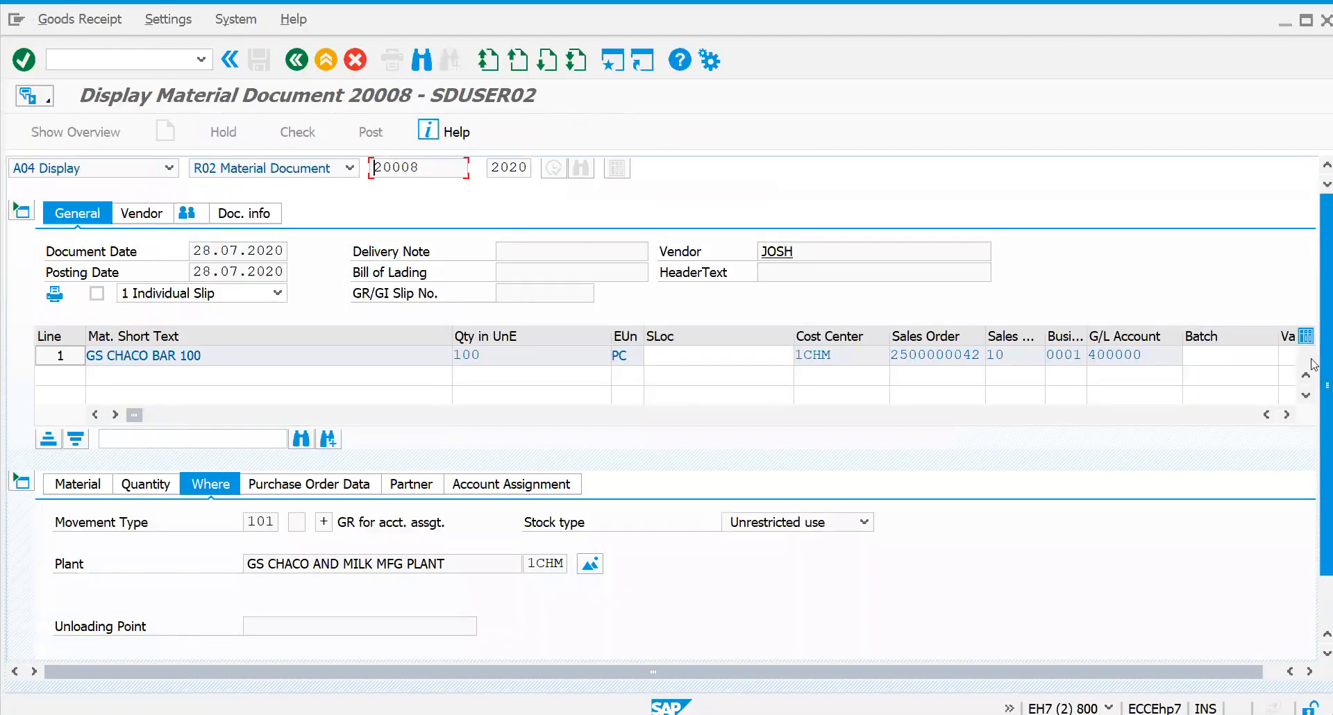
{"action": "scroll", "coordinate": [1312, 365], "scroll_direction": "down", "scroll_amount": 3}
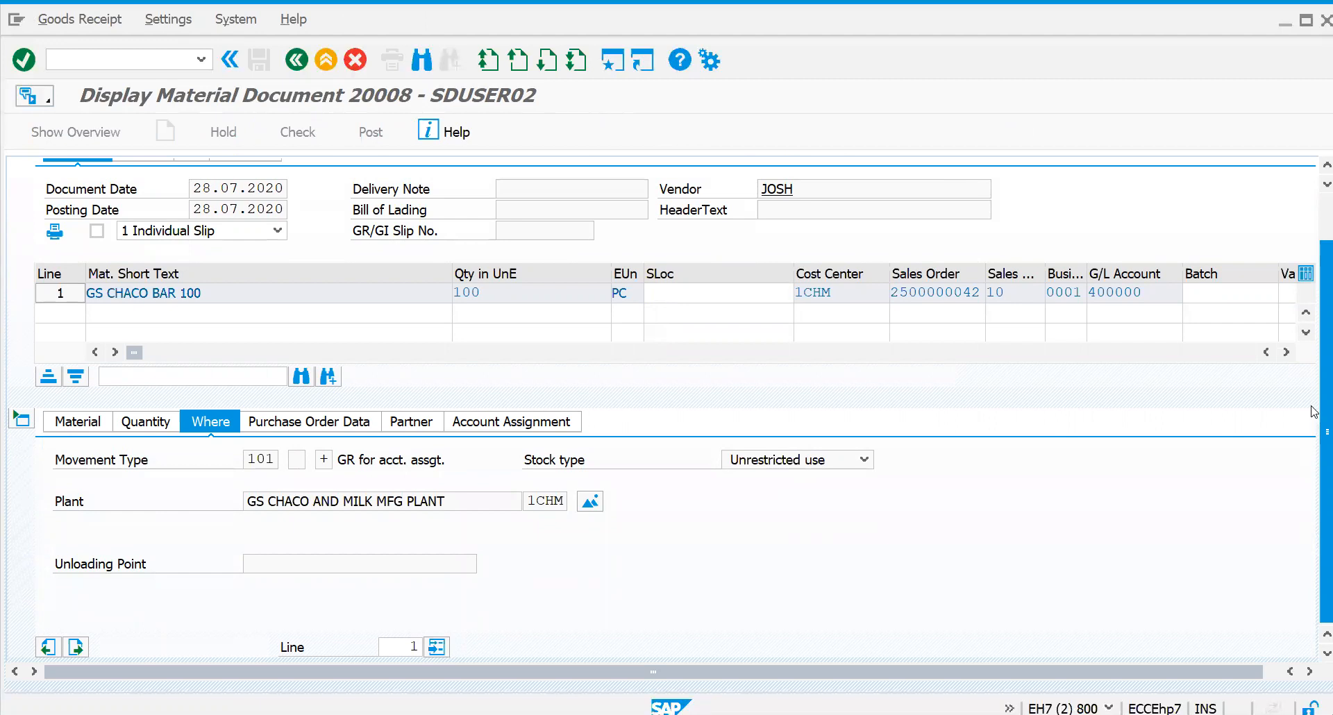
{"action": "scroll", "coordinate": [1314, 393], "scroll_direction": "up", "scroll_amount": 3}
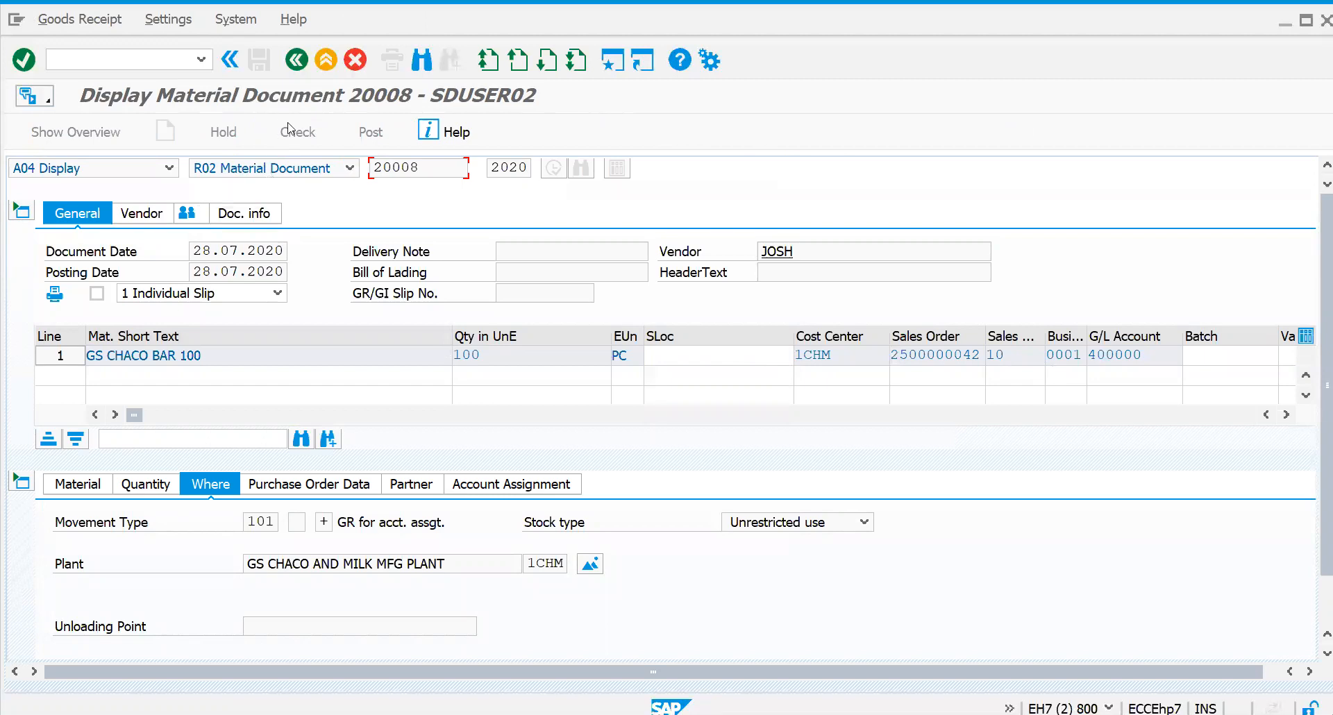
{"action": "left_click", "coordinate": [297, 63]}
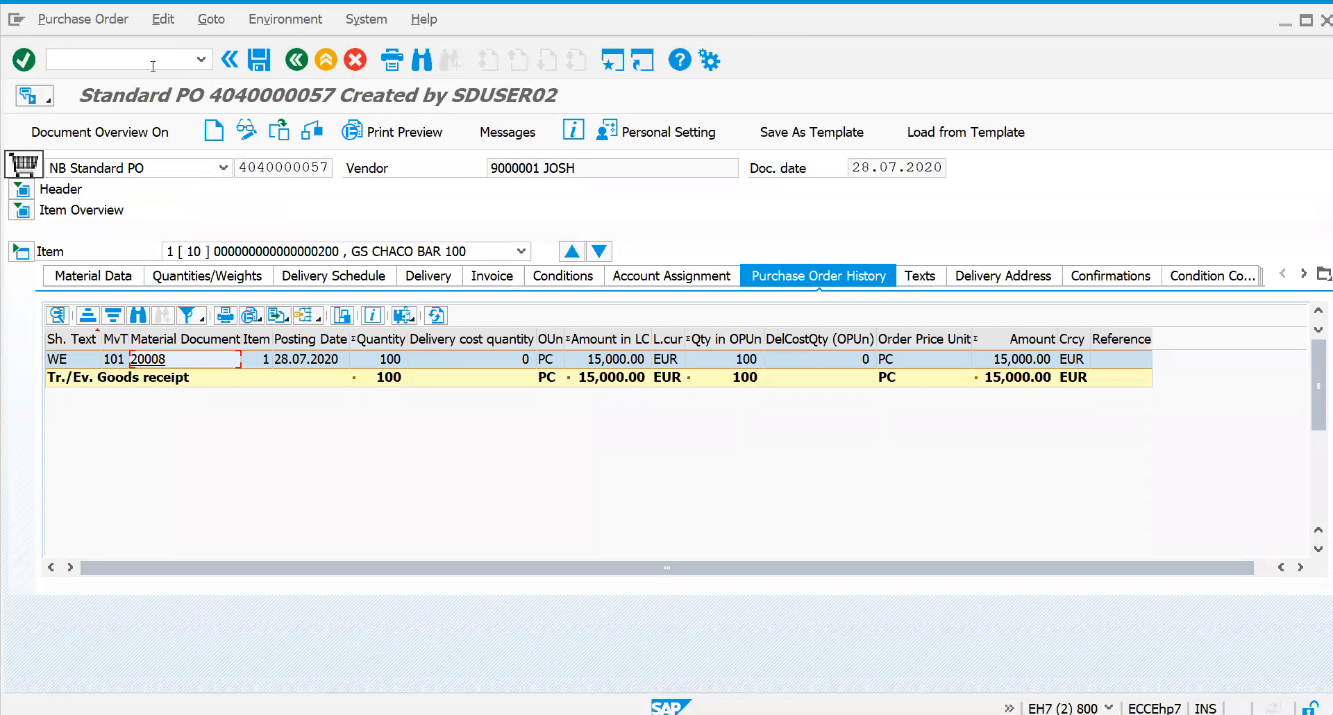
Start an incoming invoice in MIRO and enter the copied purchase order number as its reference
{"action": "left_click", "coordinate": [152, 66]}
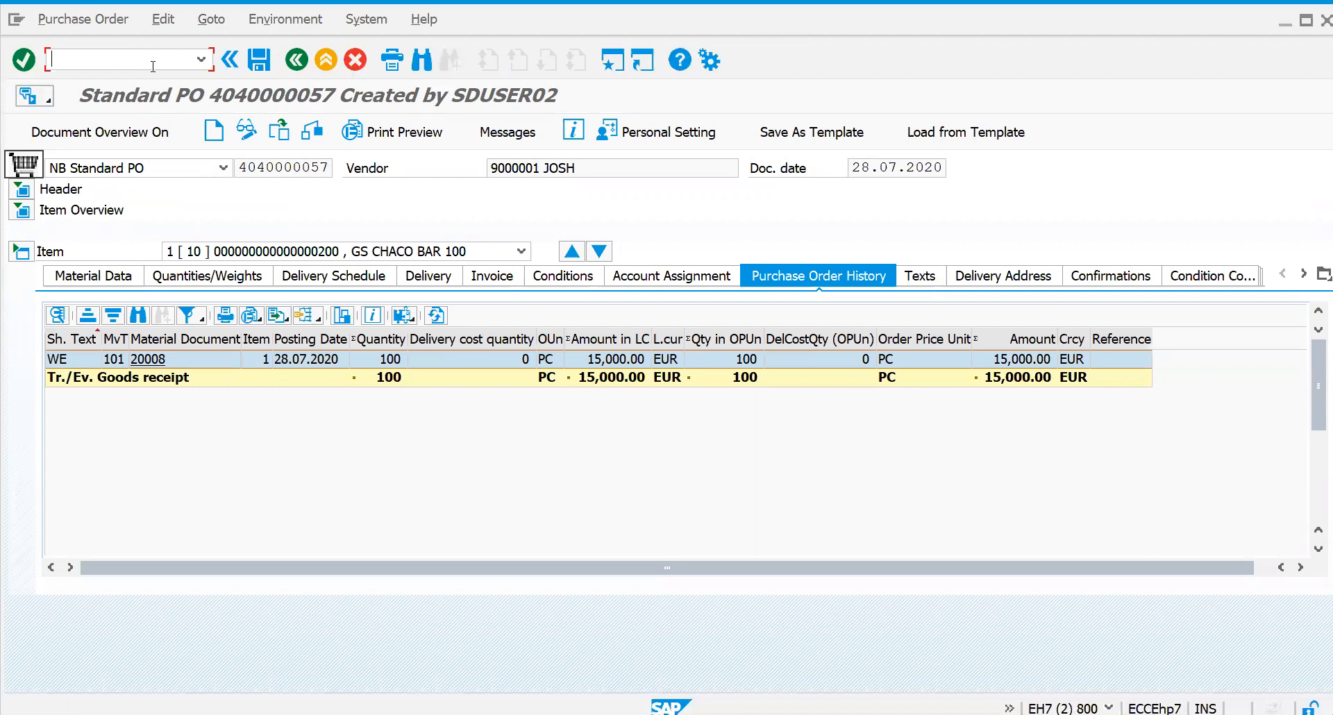
{"action": "type", "text": "/NMIRO"}
{"action": "key", "text": "Return"}
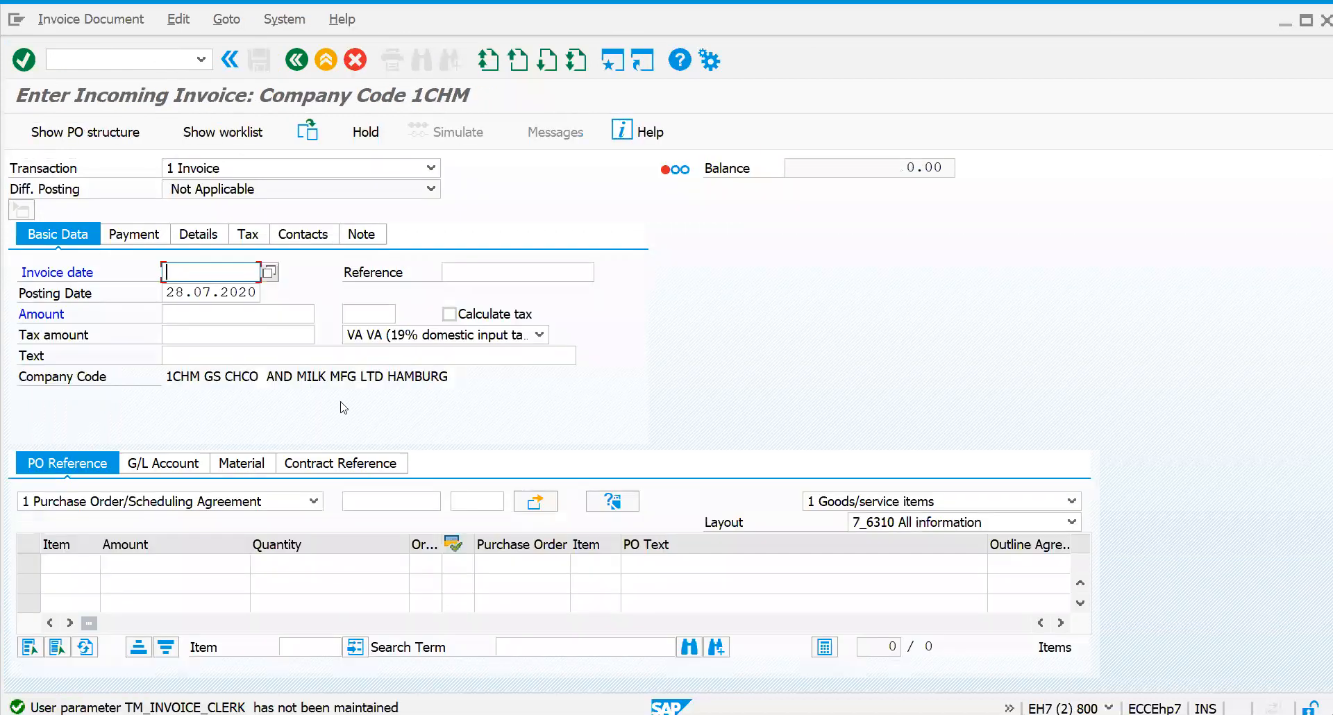
{"action": "left_click", "coordinate": [368, 499]}
{"action": "key", "text": "ctrl+v"}
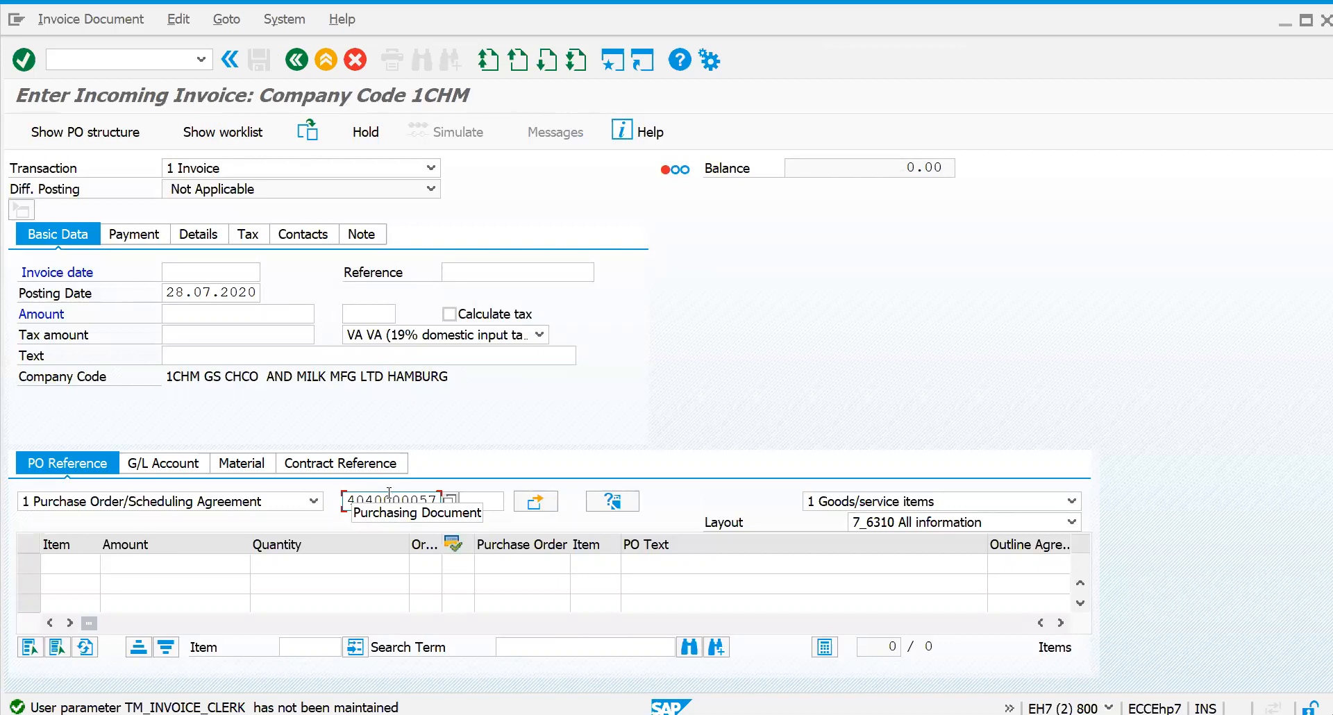
{"action": "key", "text": "Return"}
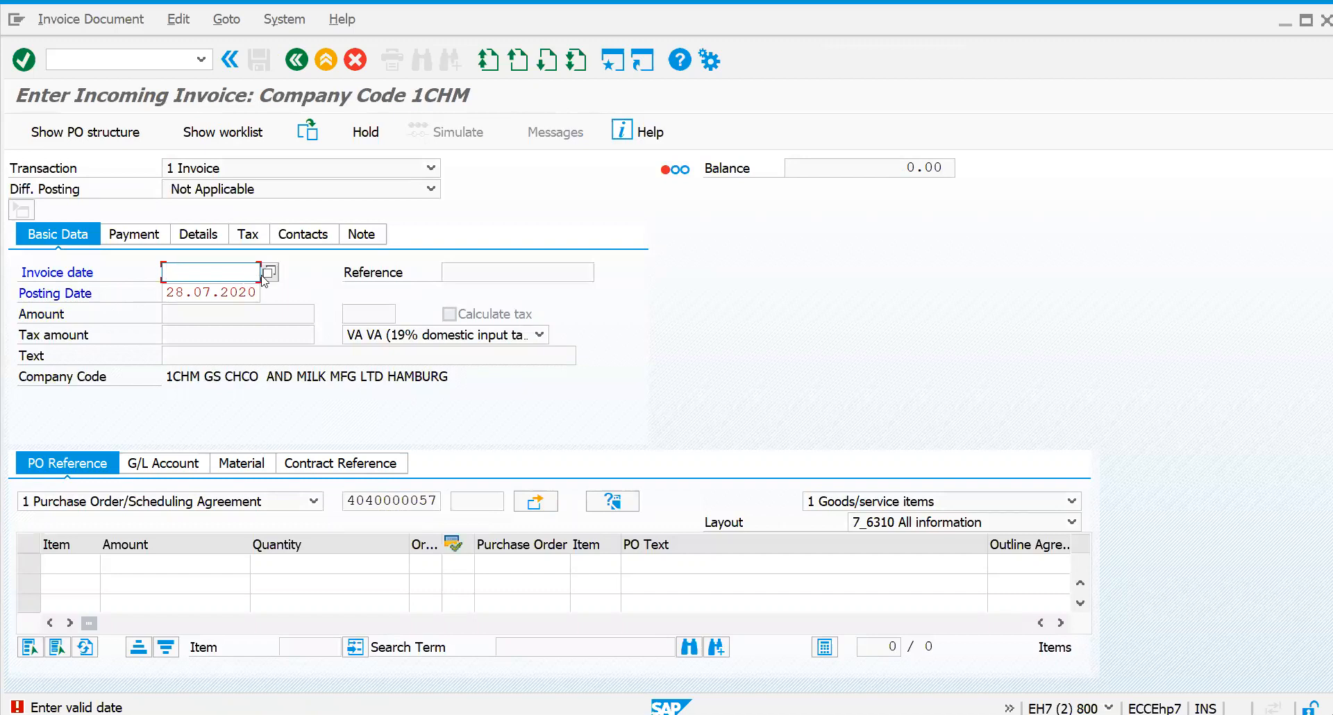
Set the invoice date to 28.07.2020 and load the referenced purchase order's item into the invoice
{"action": "left_click", "coordinate": [213, 362]}
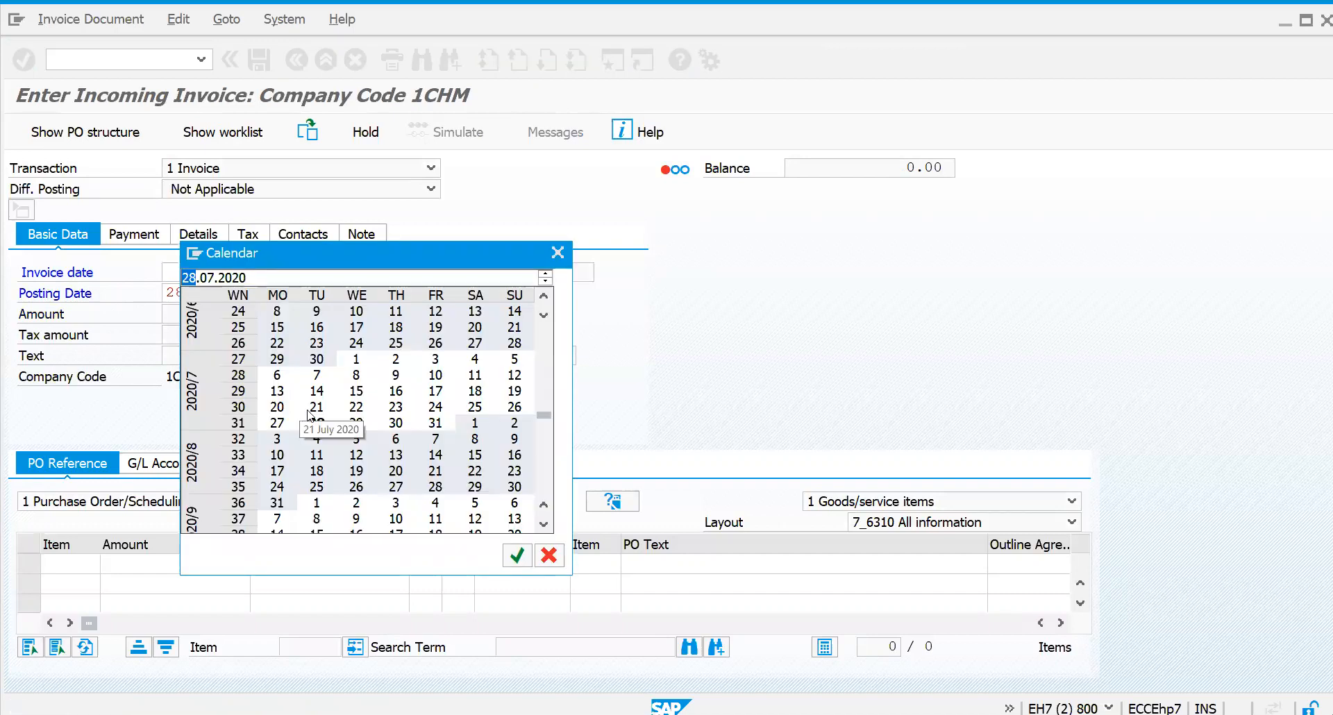
{"action": "double_click", "coordinate": [317, 421]}
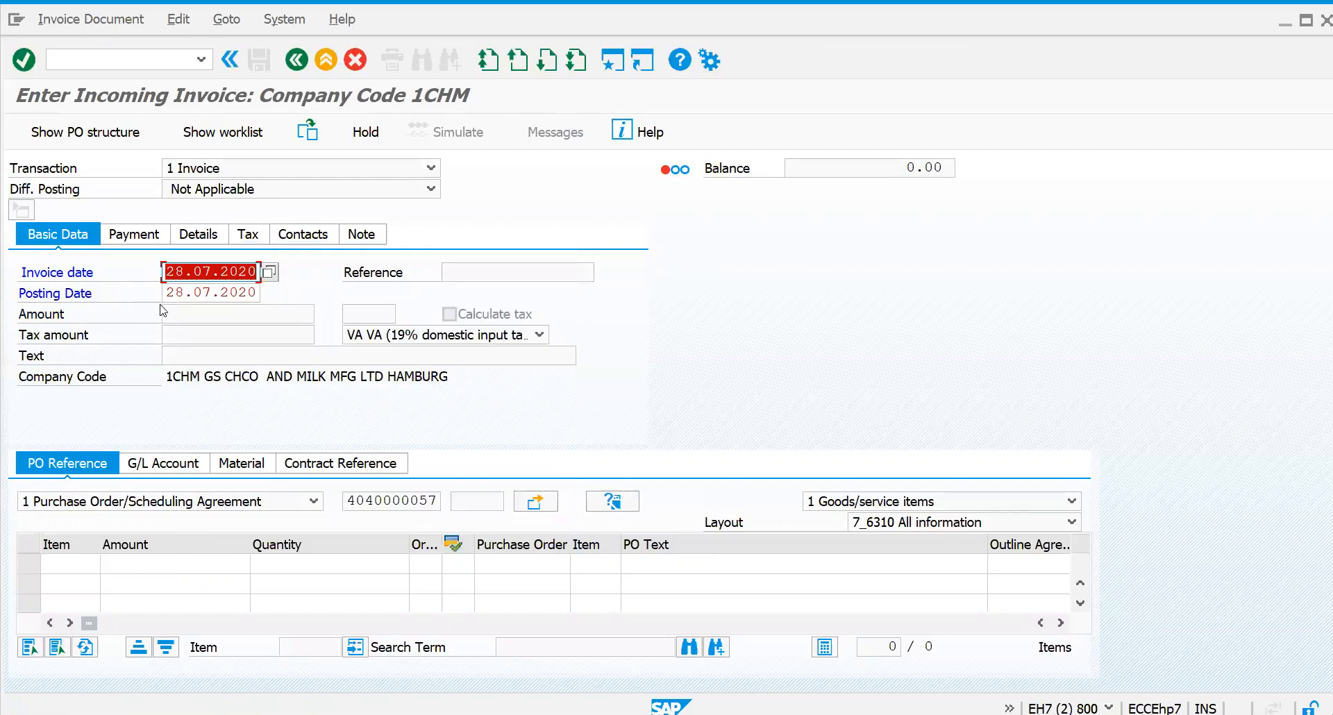
{"action": "left_click", "coordinate": [368, 501]}
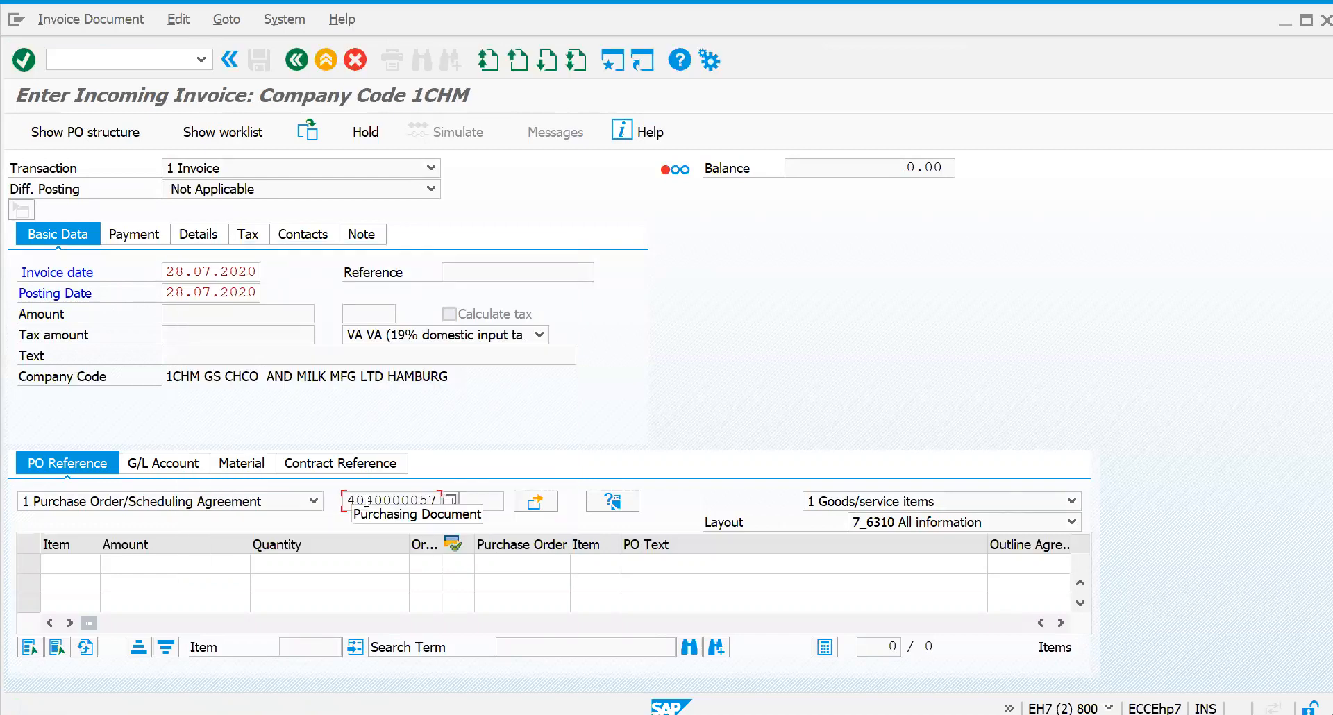
{"action": "key", "text": "Return"}
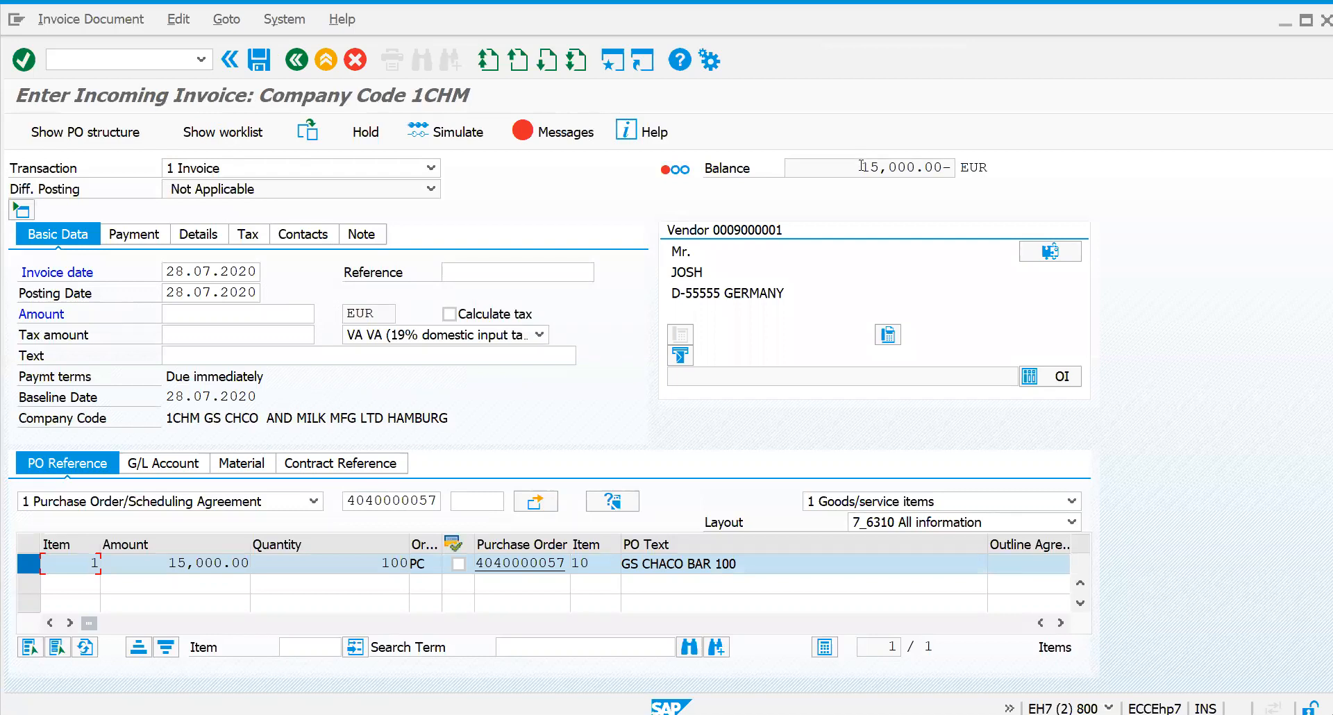
Turn on automatic tax calculation for the invoice with tax code VA (19% domestic input tax)
{"action": "left_click_drag", "start_coordinate": [861, 165], "coordinate": [958, 166]}
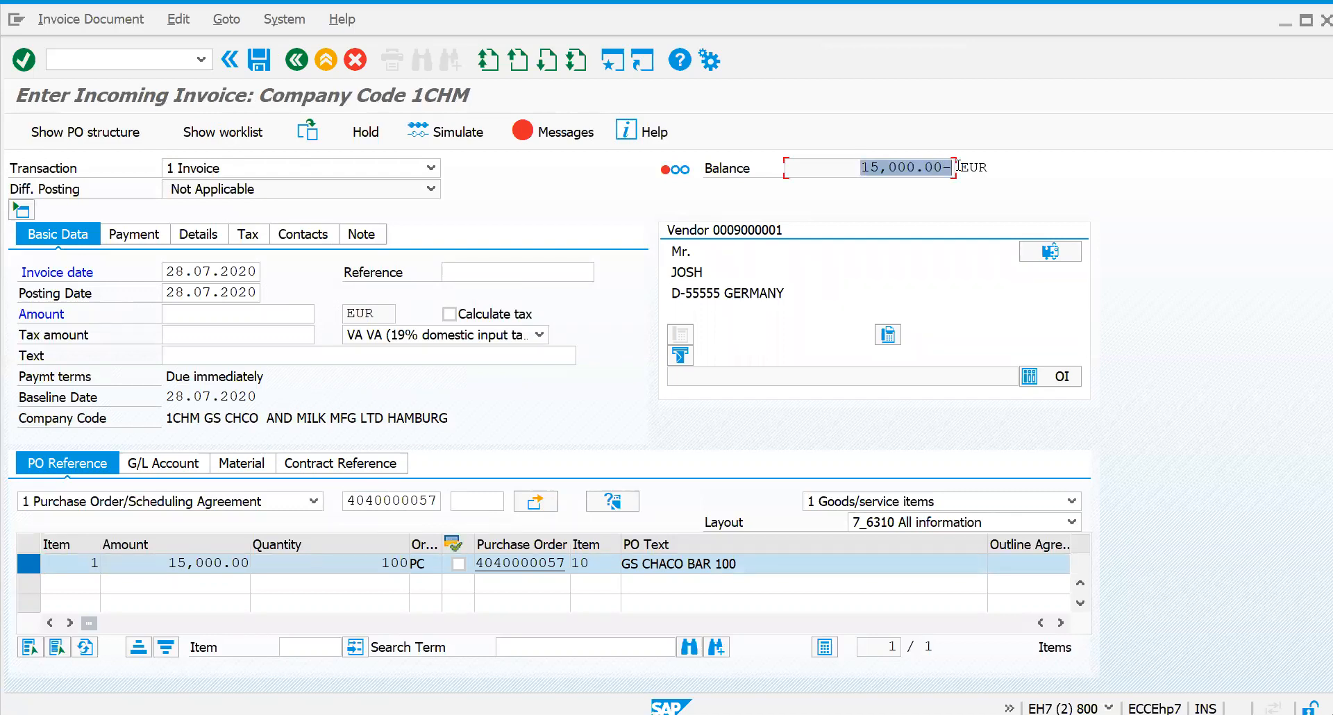
{"action": "left_click", "coordinate": [879, 193]}
{"action": "left_click_drag", "start_coordinate": [859, 167], "coordinate": [957, 167]}
{"action": "left_click", "coordinate": [457, 317]}
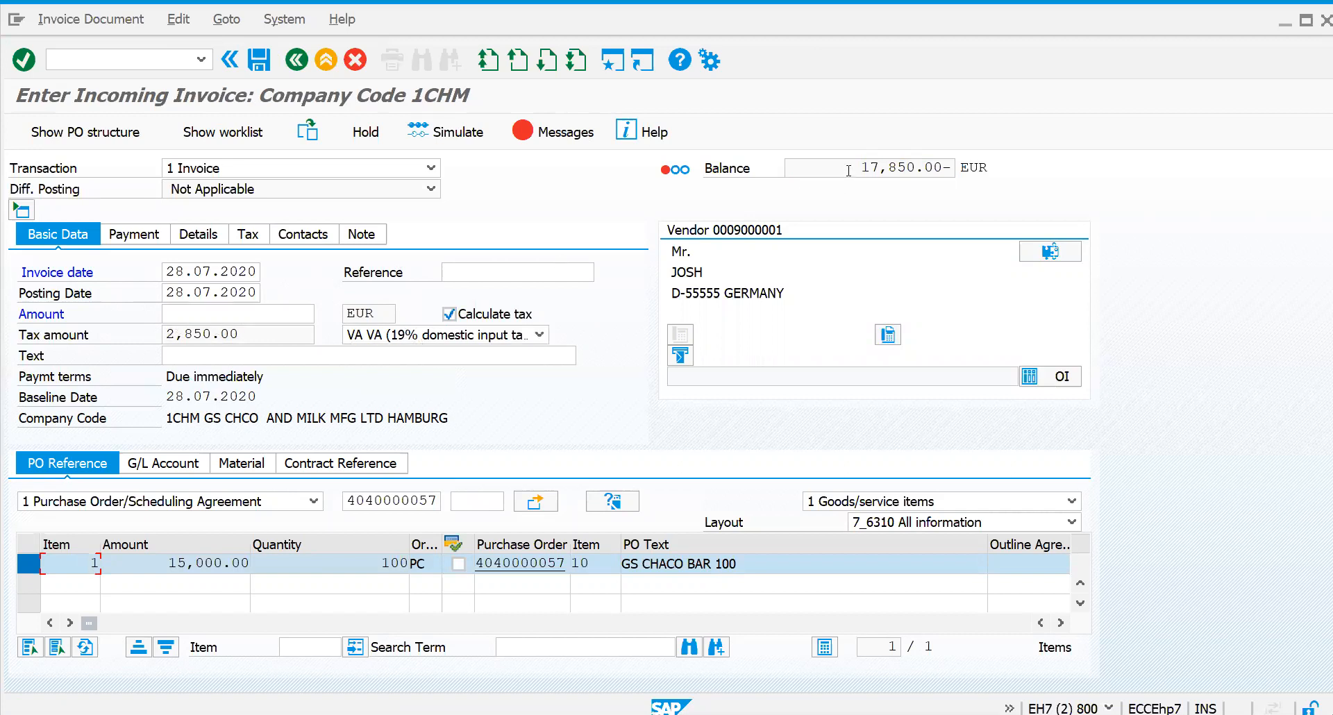
Enter the balance as the gross invoice amount, 17,850.00 EUR, as a positive value
{"action": "left_click_drag", "start_coordinate": [857, 168], "coordinate": [989, 165]}
{"action": "key", "text": "ctrl+c"}
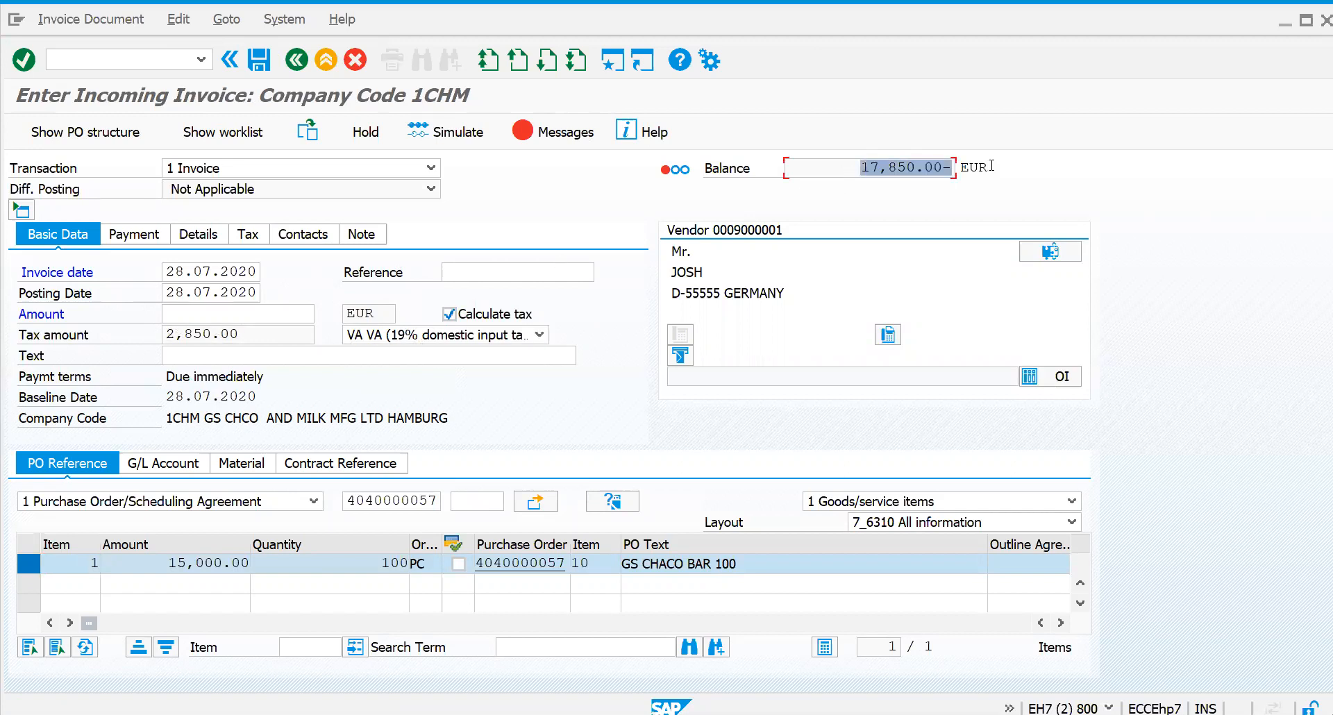
{"action": "left_click", "coordinate": [991, 166]}
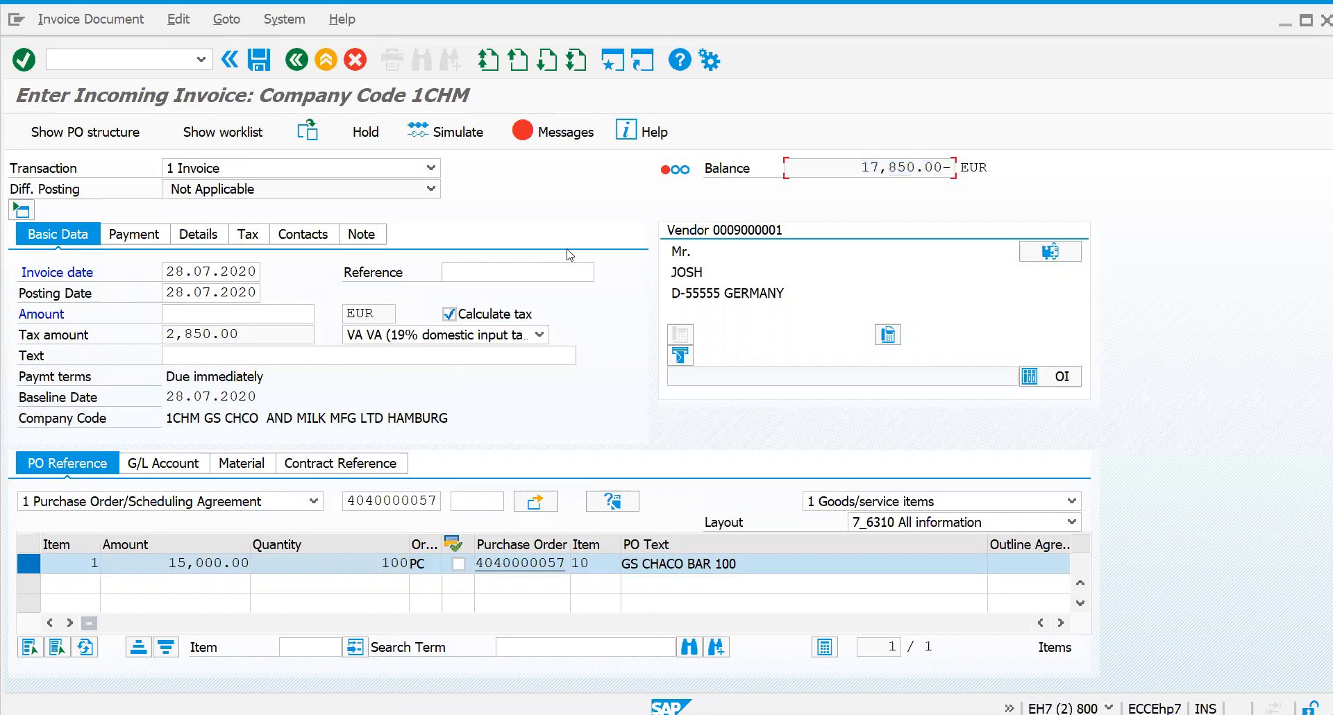
{"action": "left_click", "coordinate": [244, 312]}
{"action": "key", "text": "ctrl+v"}
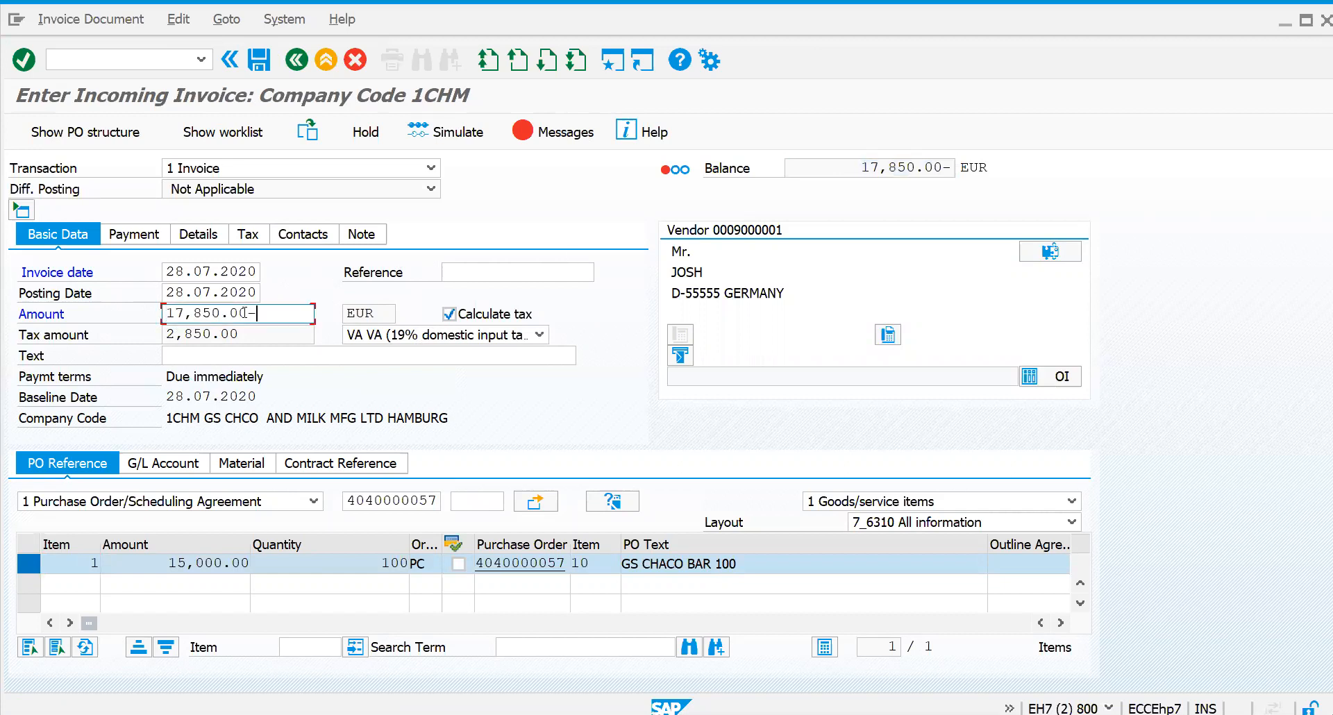
{"action": "key", "text": "Return"}
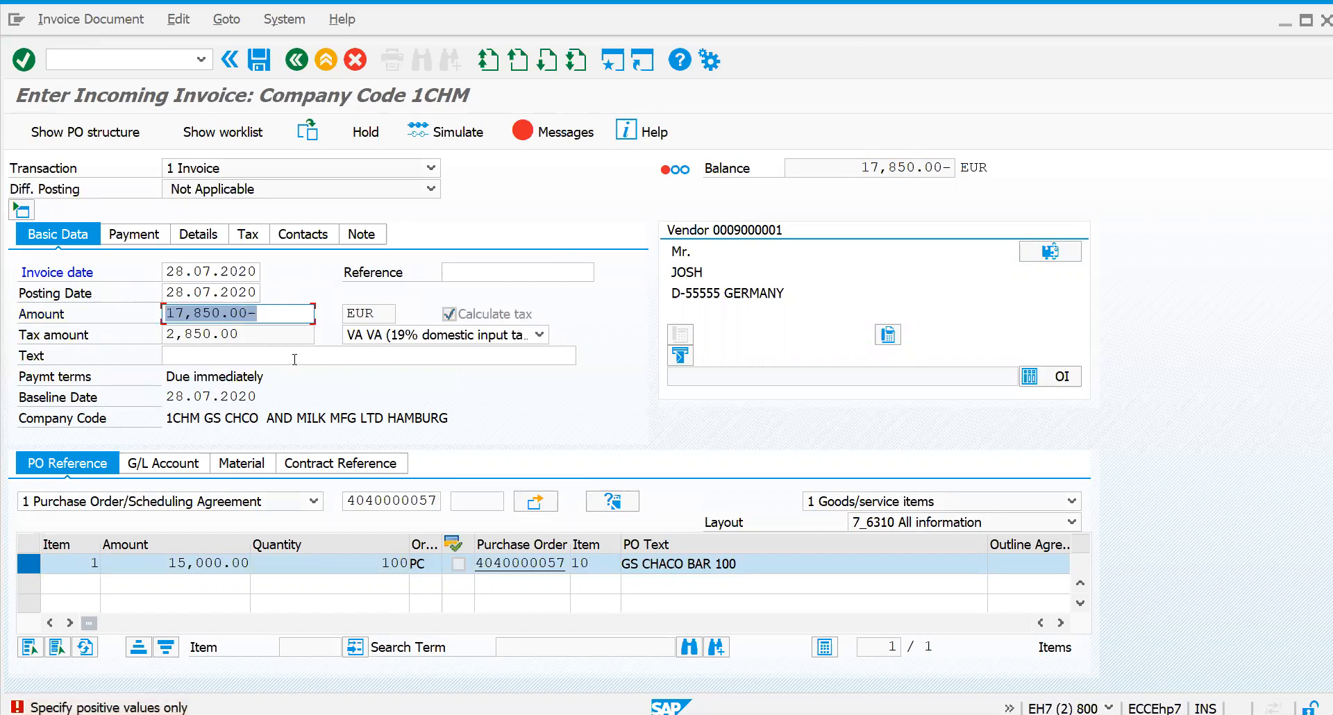
{"action": "left_click", "coordinate": [276, 312]}
{"action": "key", "text": "BackSpace"}
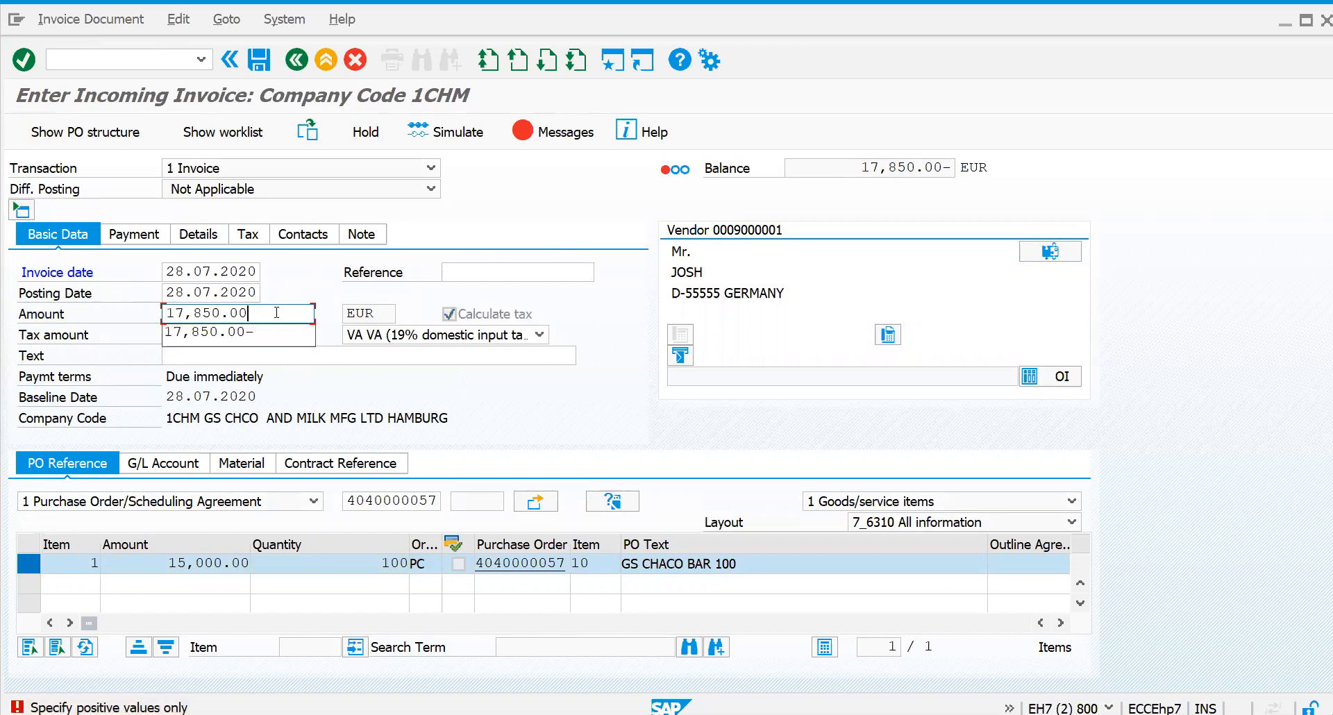
{"action": "key", "text": "Return"}
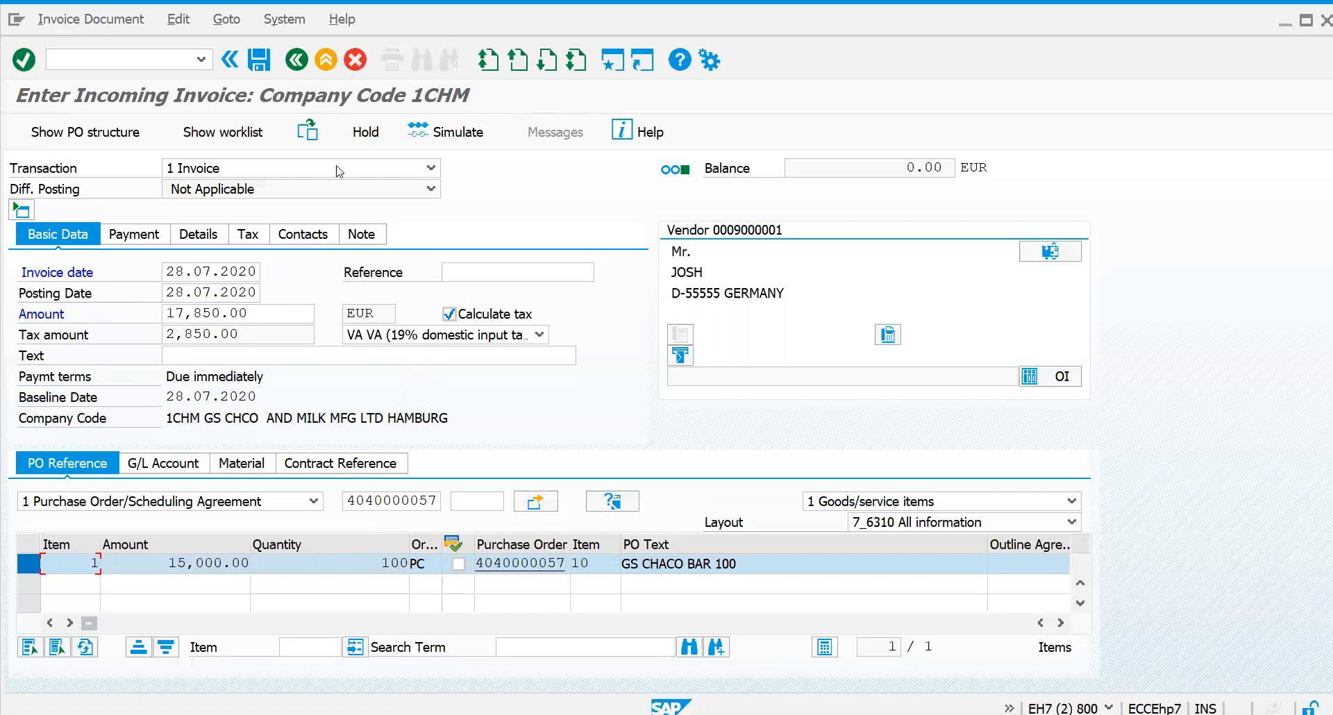
Simulate the invoice, review its vendor, goods/invoice receipt and input tax lines, and post it
{"action": "left_click", "coordinate": [457, 132]}
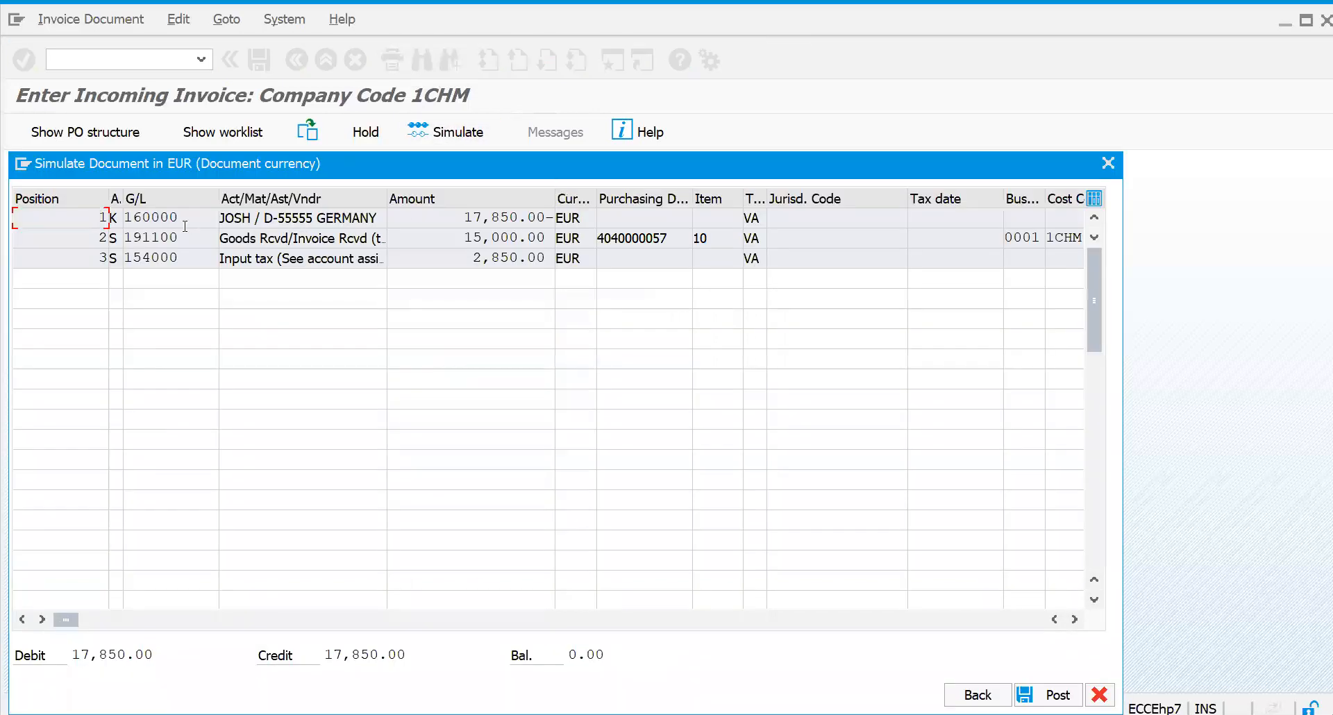
{"action": "left_click", "coordinate": [169, 216]}
{"action": "left_click_drag", "start_coordinate": [179, 217], "coordinate": [116, 218]}
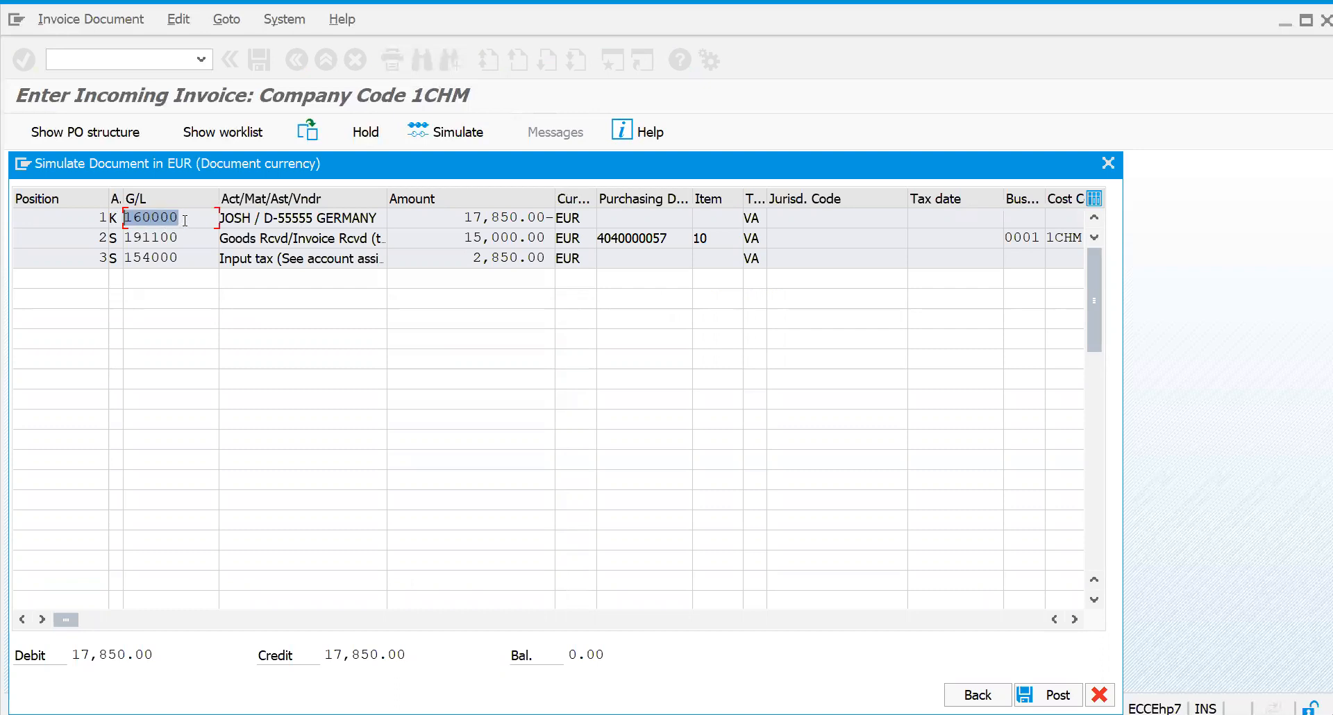
{"action": "left_click", "coordinate": [467, 237]}
{"action": "left_click_drag", "start_coordinate": [466, 237], "coordinate": [586, 235]}
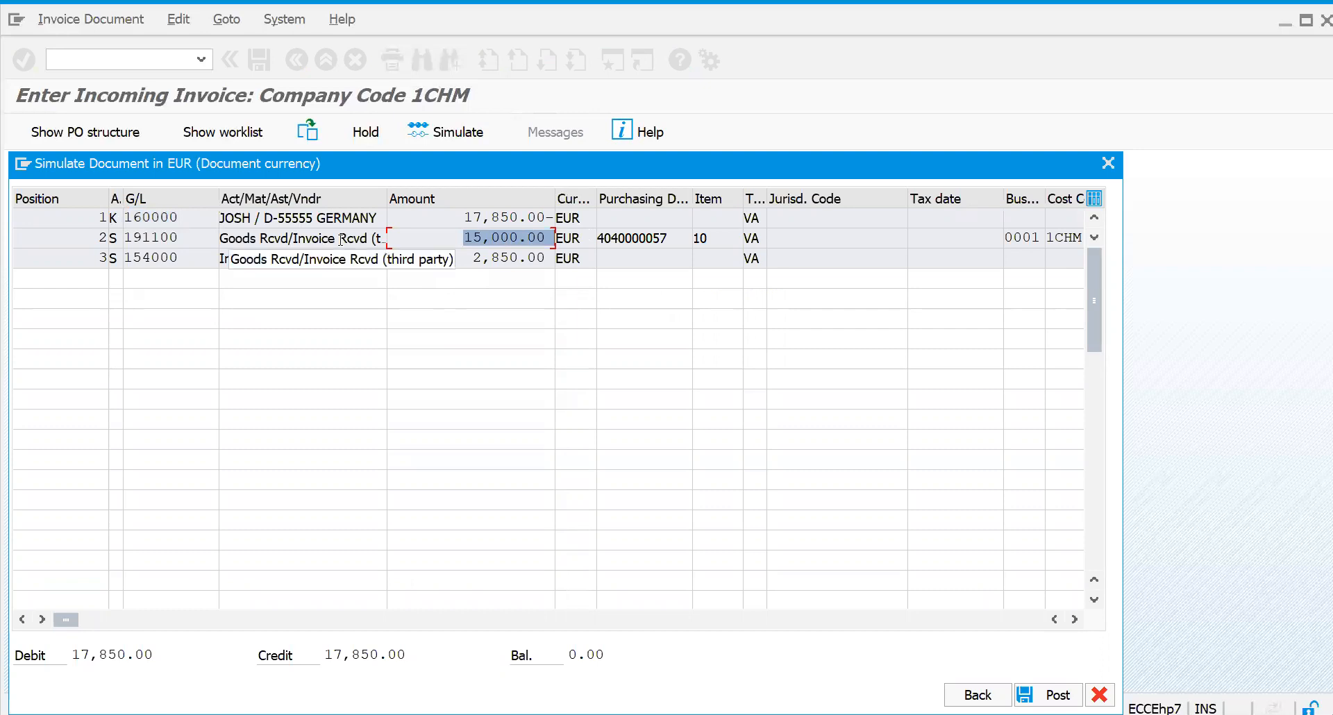
{"action": "left_click_drag", "start_coordinate": [471, 258], "coordinate": [573, 259]}
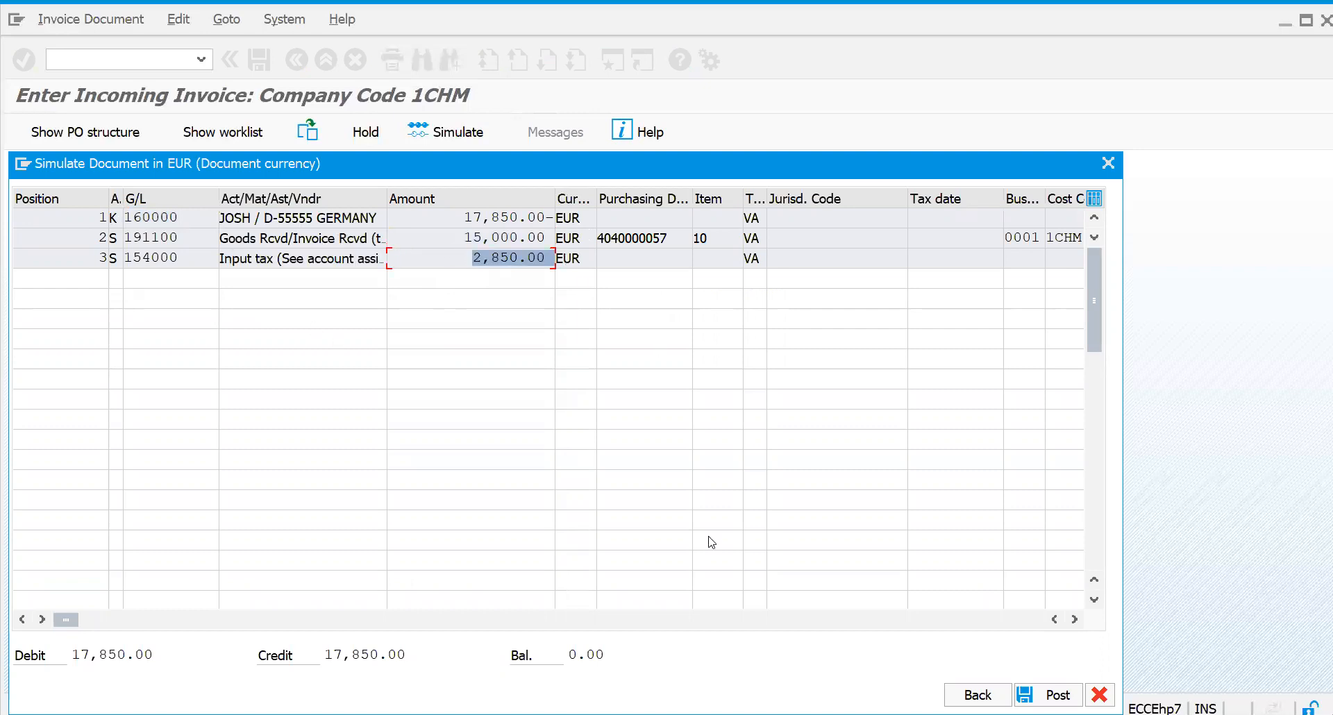
{"action": "left_click", "coordinate": [1048, 694]}
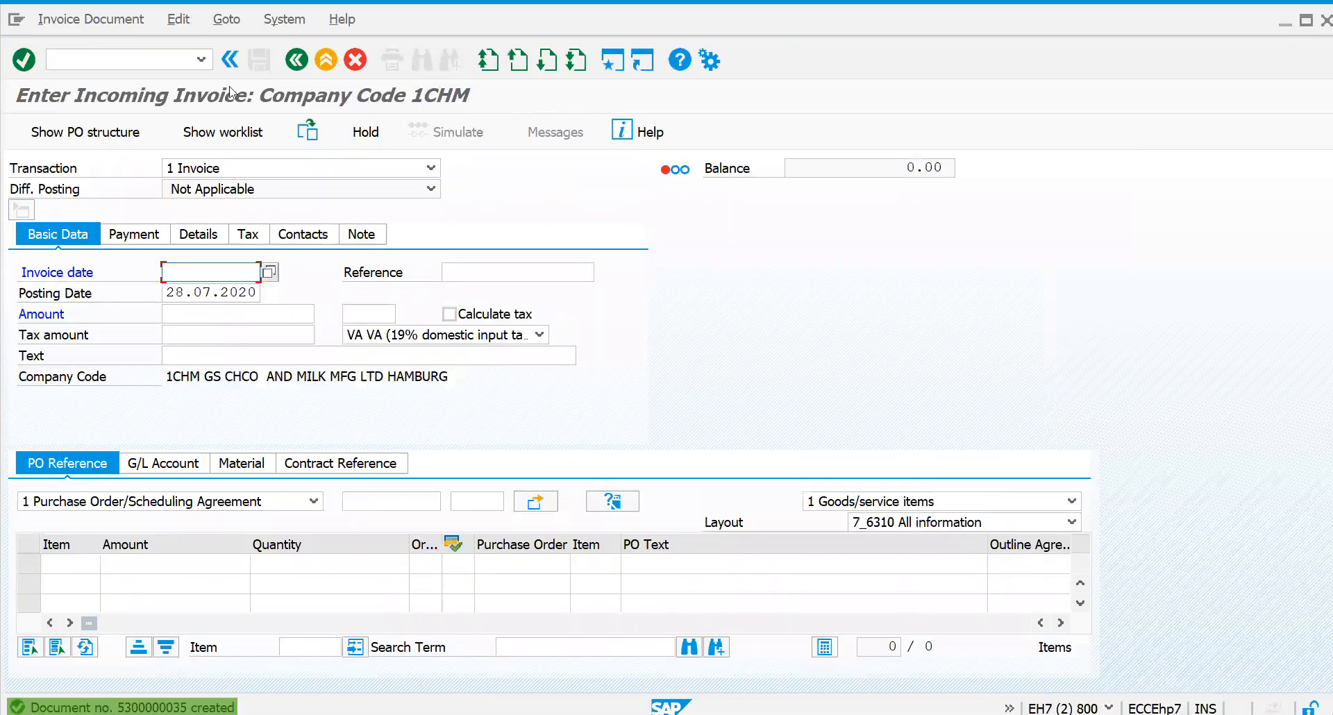
Reopen the purchase order in ME22N and display the item's purchase order history
{"action": "type", "text": "/N"}
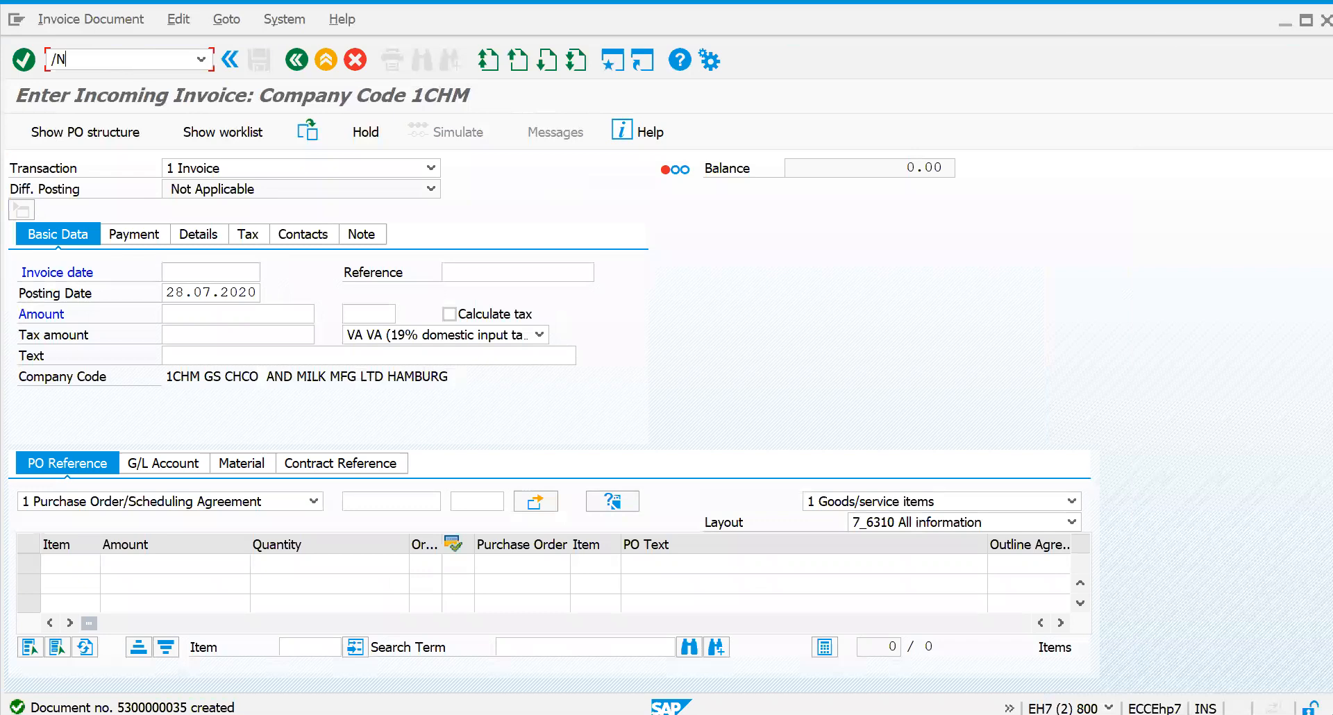
{"action": "type", "text": "ME22N"}
{"action": "key", "text": "Return"}
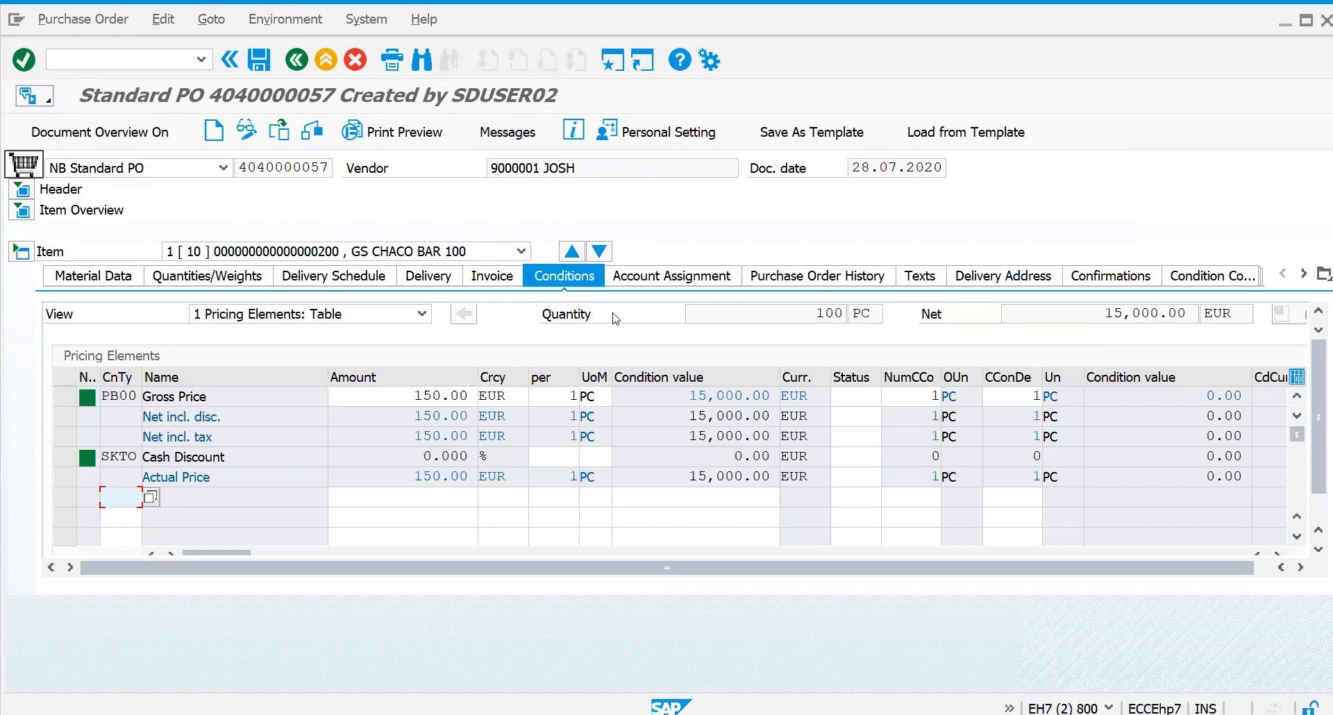
{"action": "left_click", "coordinate": [803, 277]}
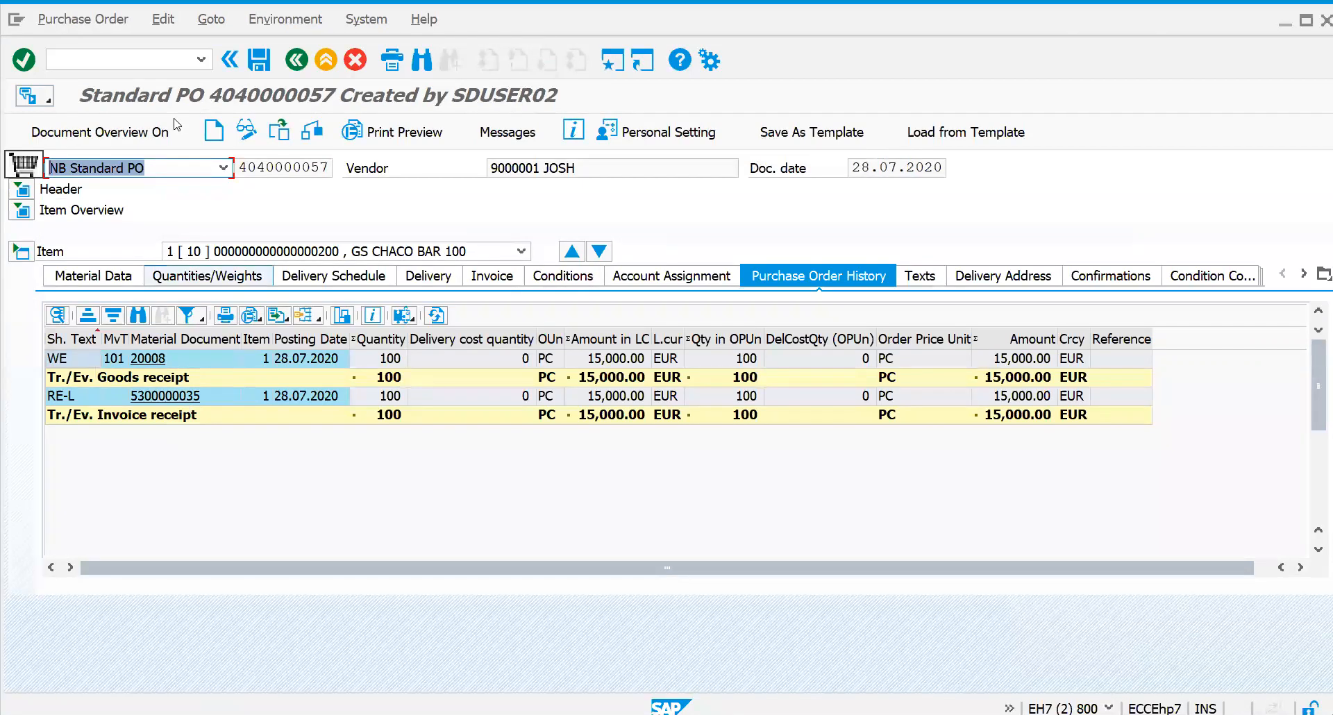
Create the F2 customer invoice in VF01 for the proposed sales document and save it
{"action": "left_click", "coordinate": [75, 62]}
{"action": "type", "text": "/NVF01"}
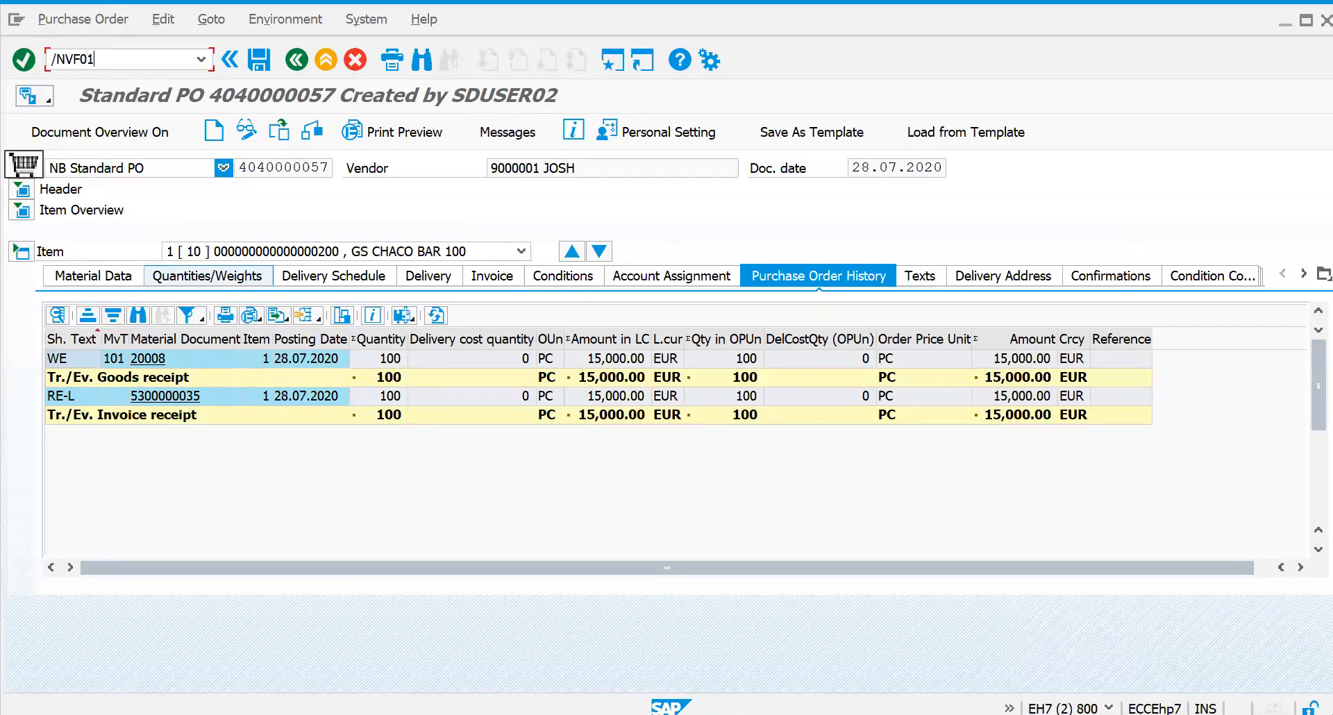
{"action": "key", "text": "Return"}
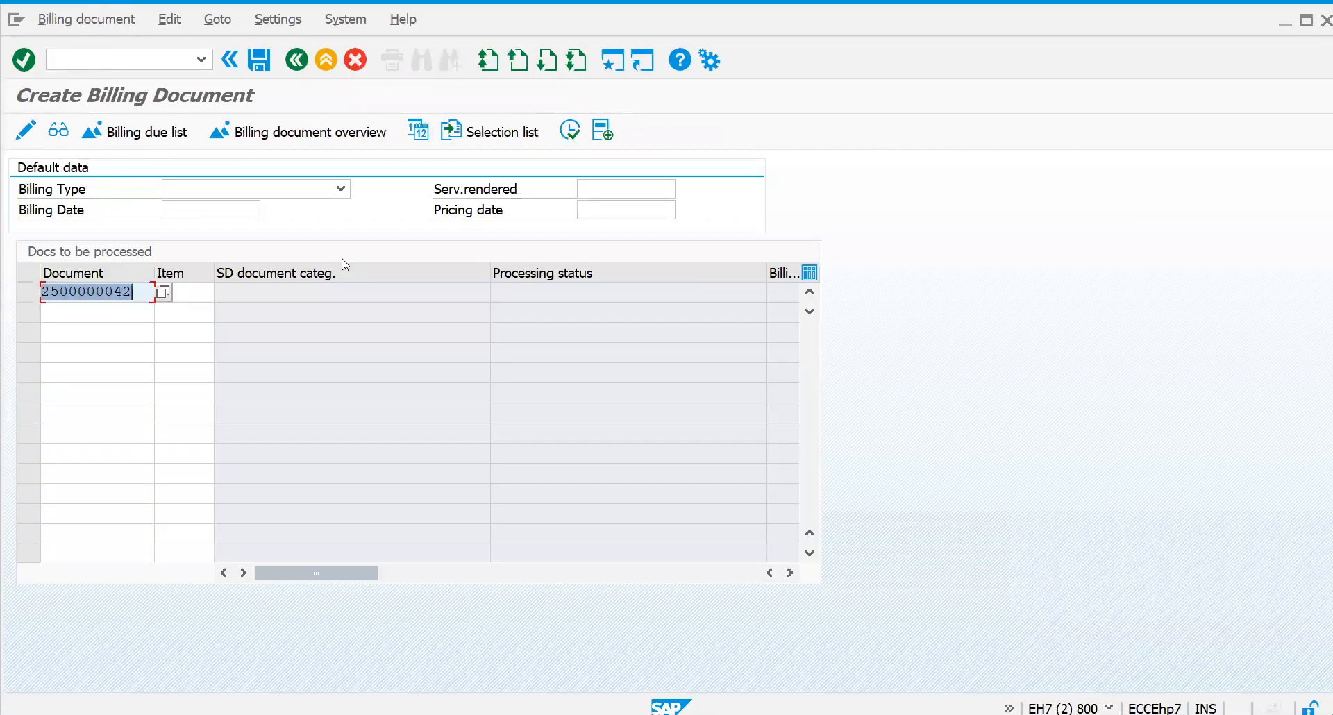
{"action": "left_click", "coordinate": [562, 133]}
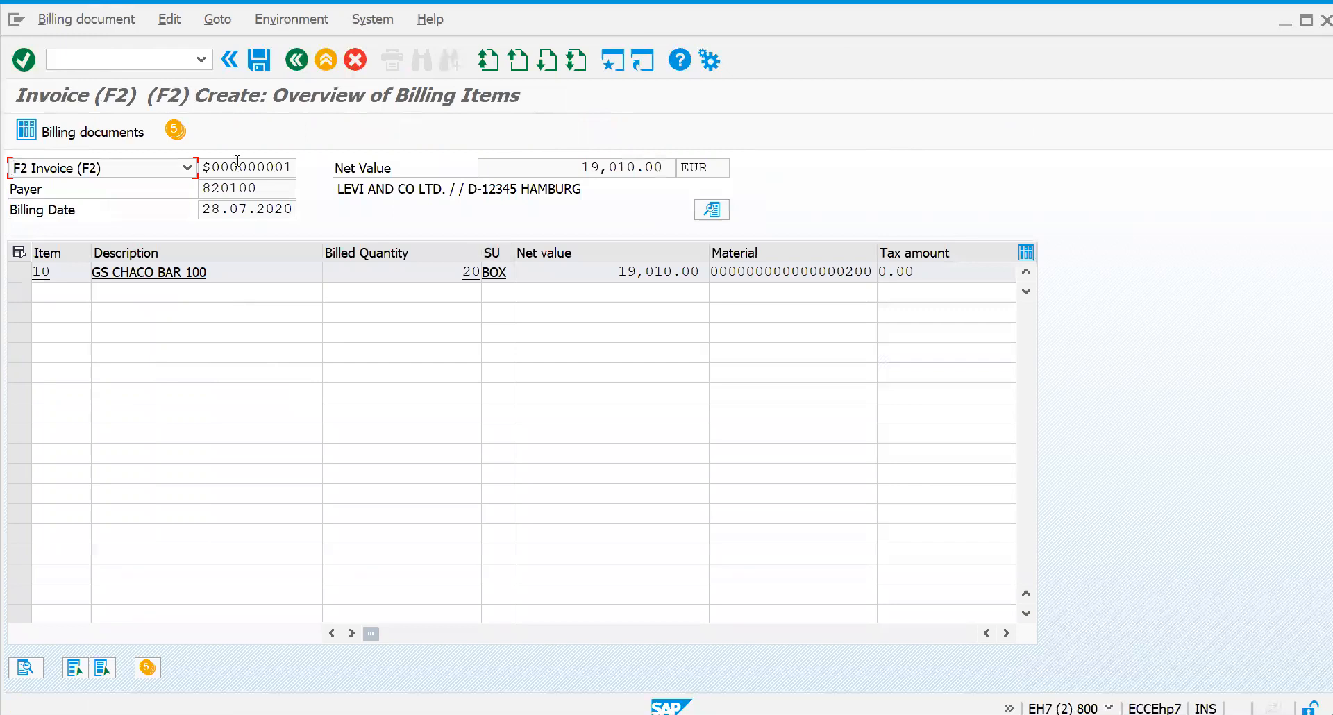
{"action": "left_click", "coordinate": [259, 61]}
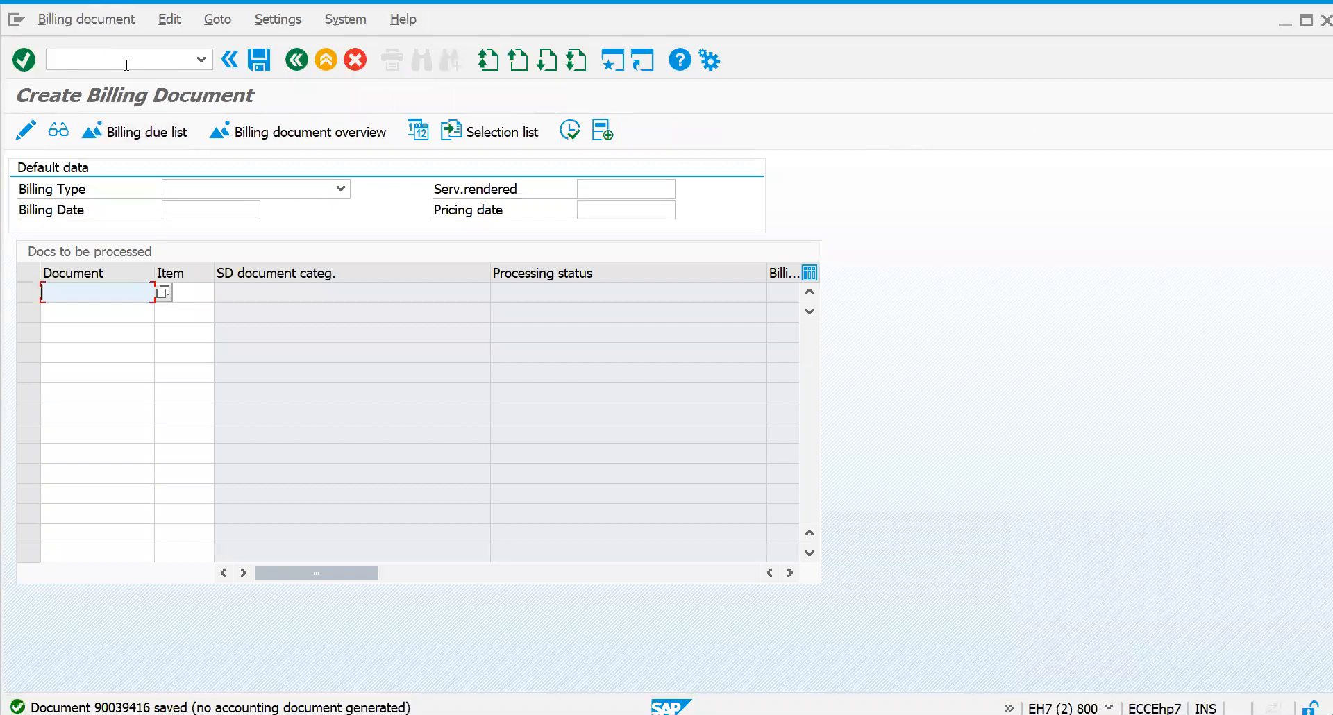
Try to release the new billing document to accounting in VF02 and read the detailed explanation of the resulting message
{"action": "left_click", "coordinate": [126, 65]}
{"action": "type", "text": "/nvf02"}
{"action": "key", "text": "Return"}
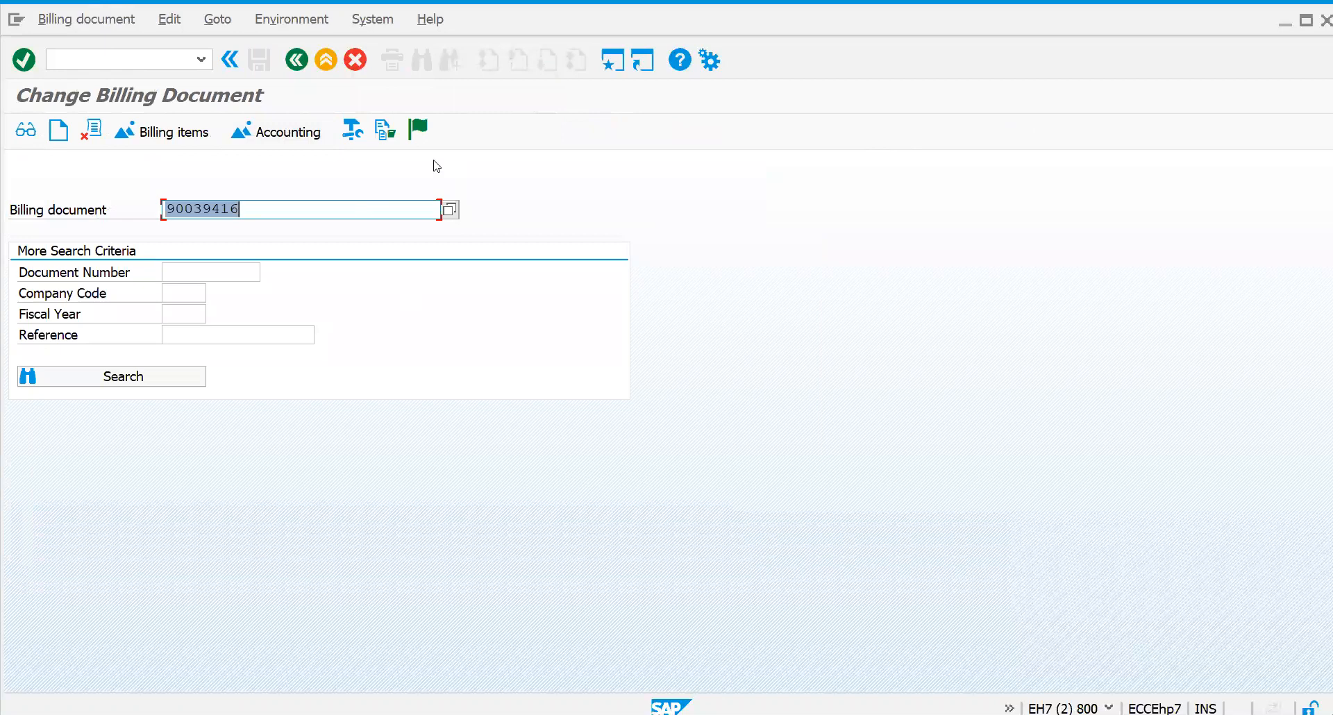
{"action": "left_click", "coordinate": [418, 125]}
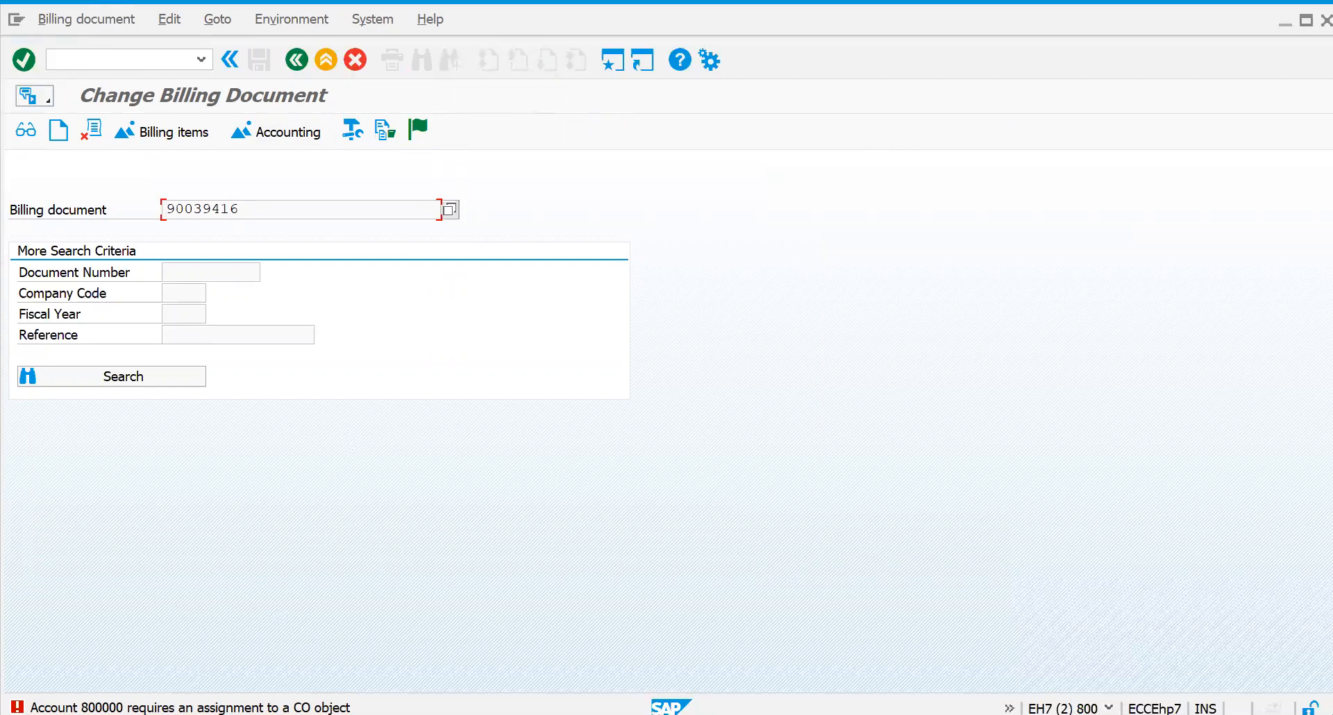
{"action": "key", "text": "alt+Tab"}
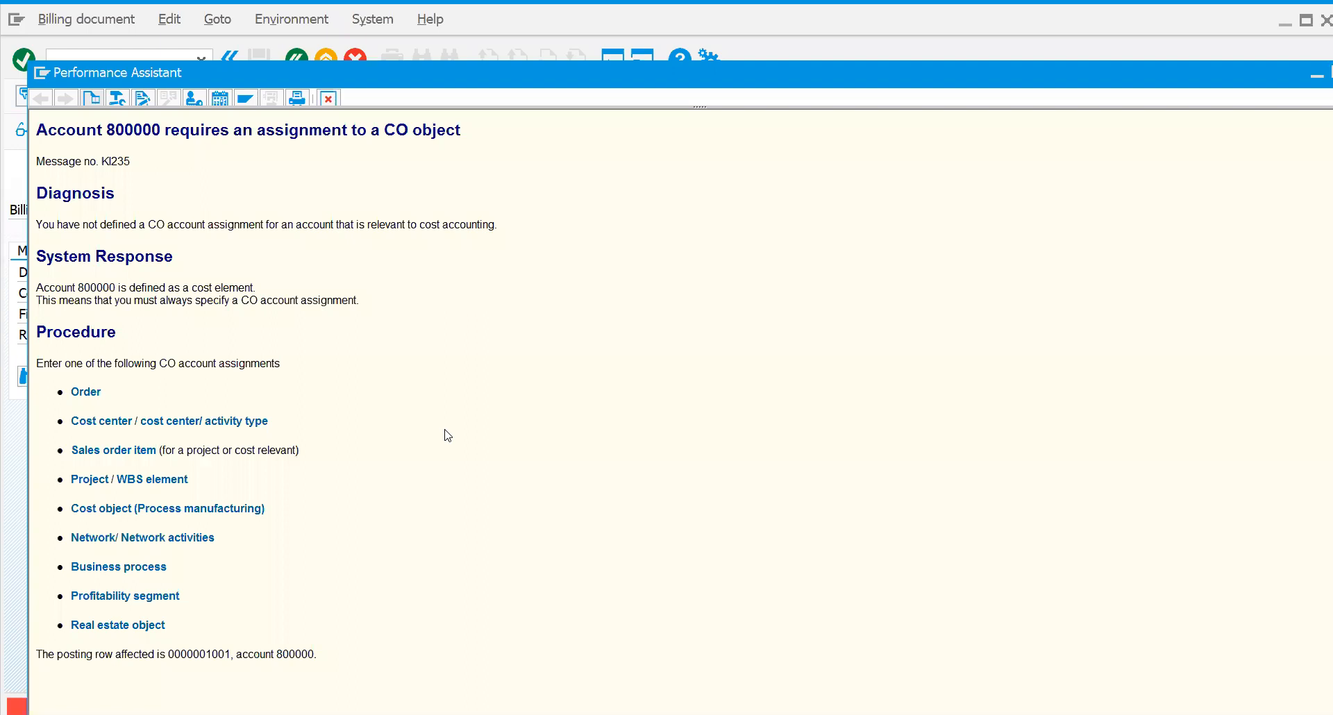
{"action": "left_click", "coordinate": [329, 97]}
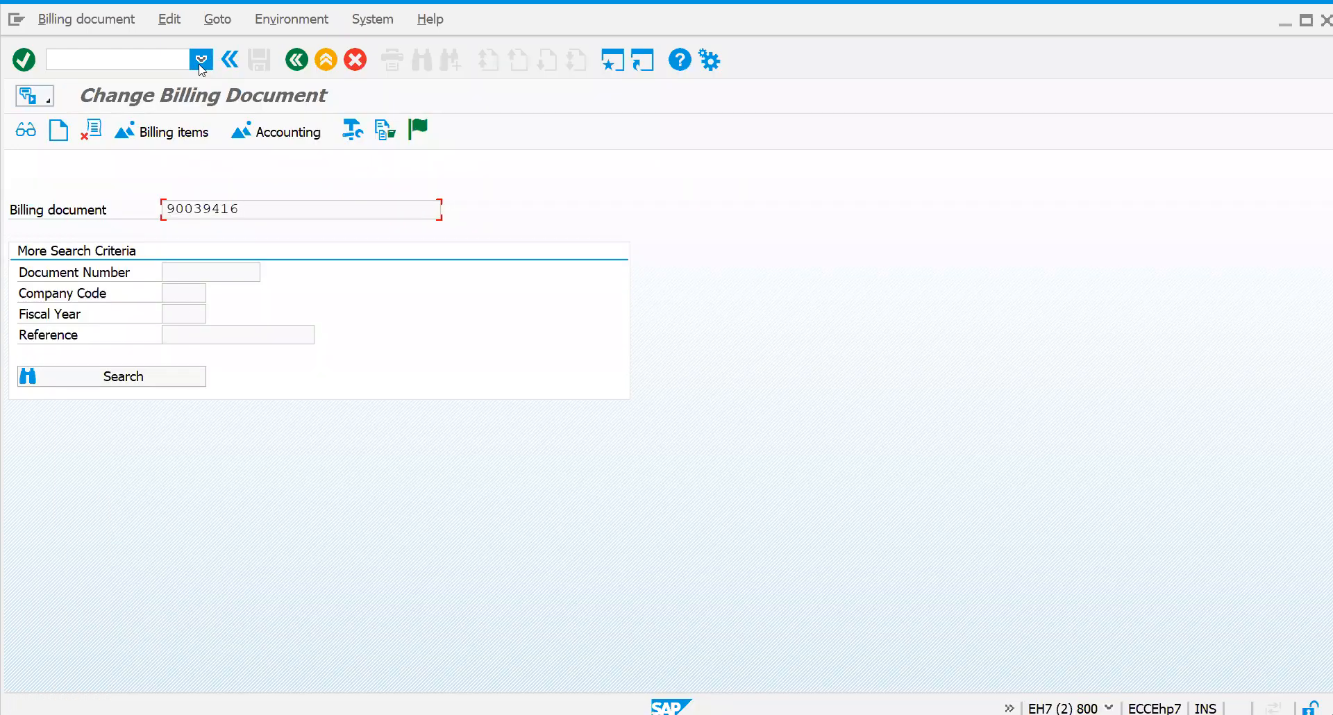
Open the default account assignment overview with transaction OKB9
{"action": "left_click", "coordinate": [201, 59]}
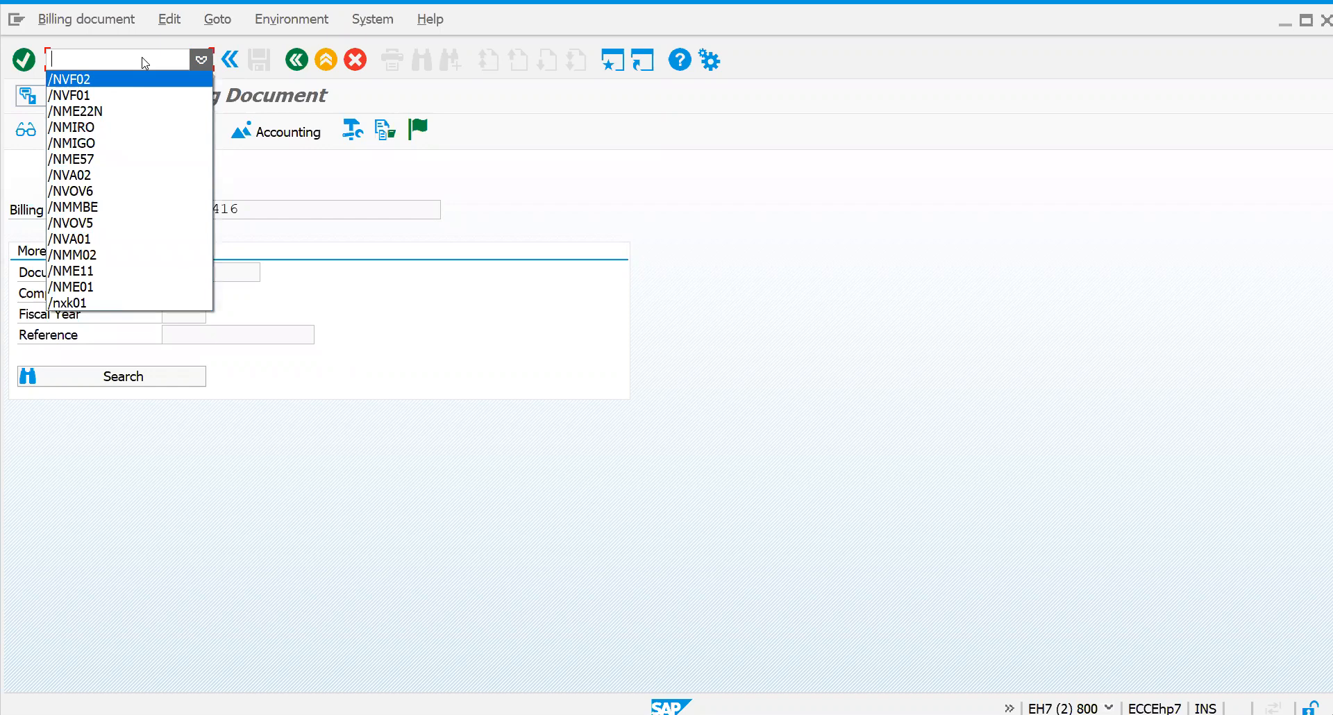
{"action": "type", "text": "/NOK"}
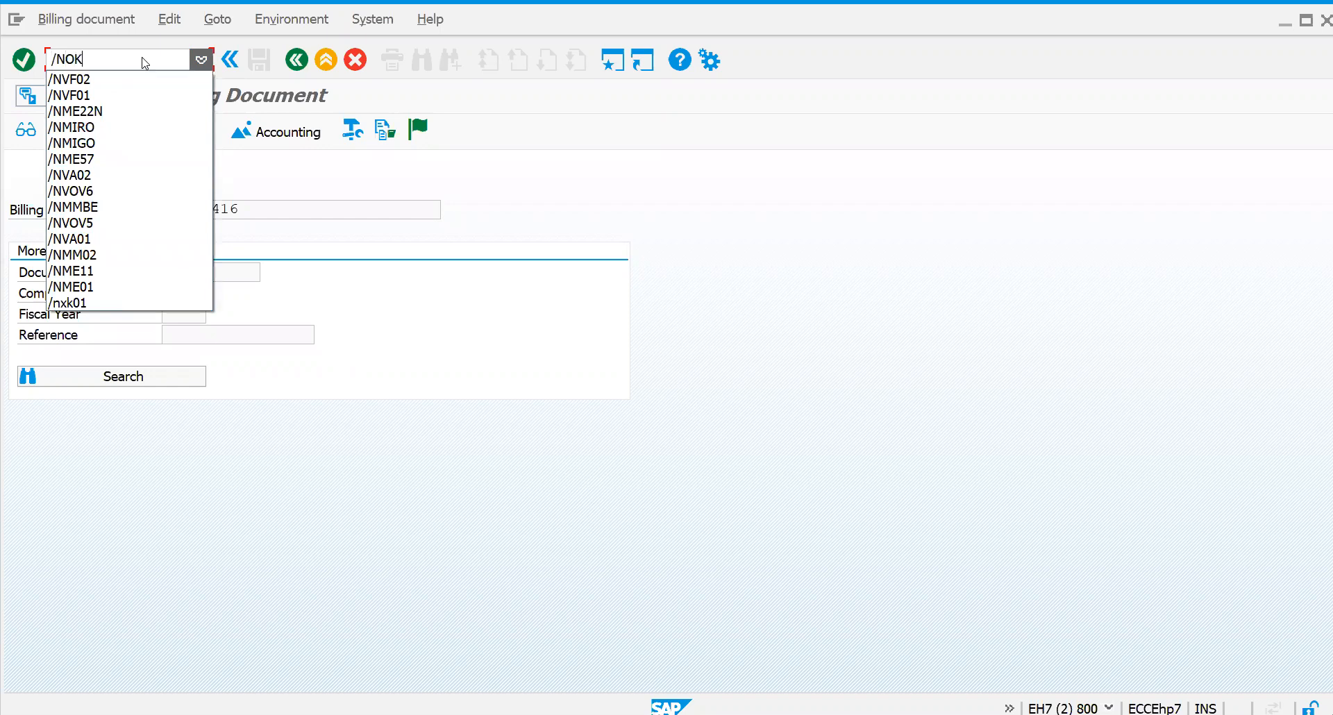
{"action": "type", "text": "B9"}
{"action": "key", "text": "Return"}
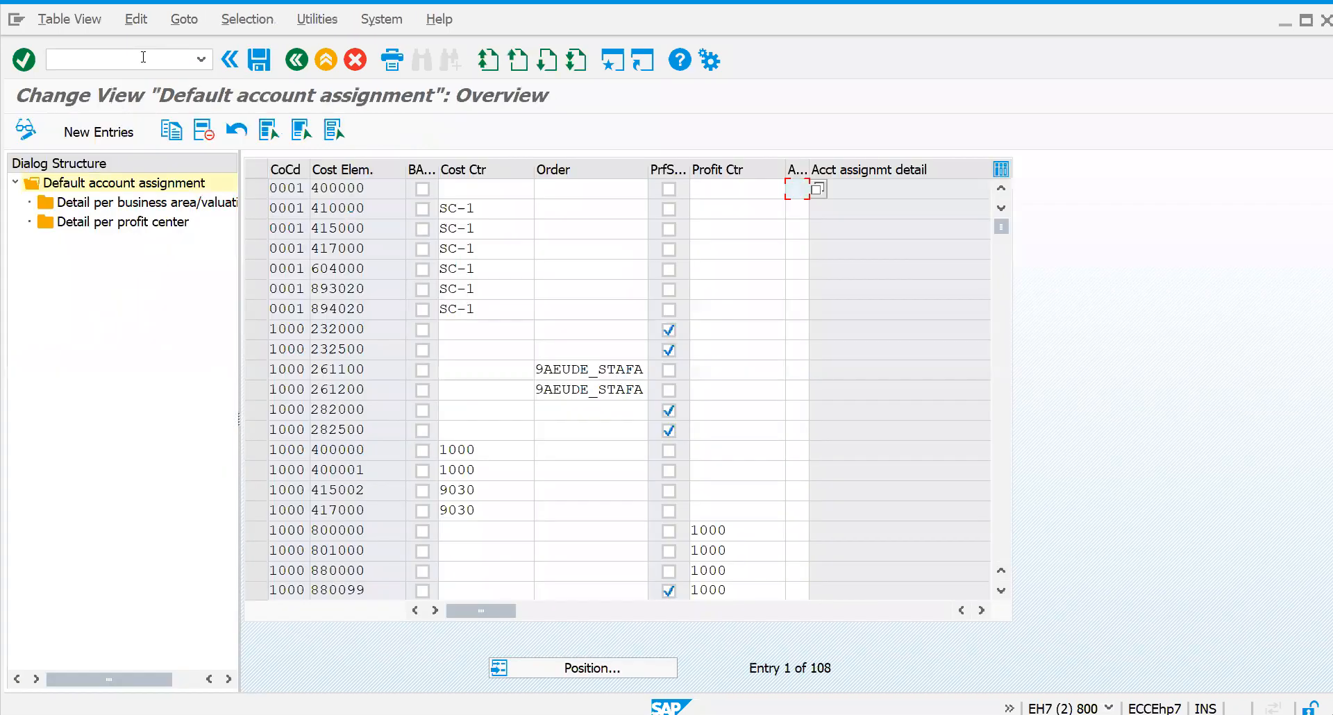
{"action": "left_click", "coordinate": [538, 666]}
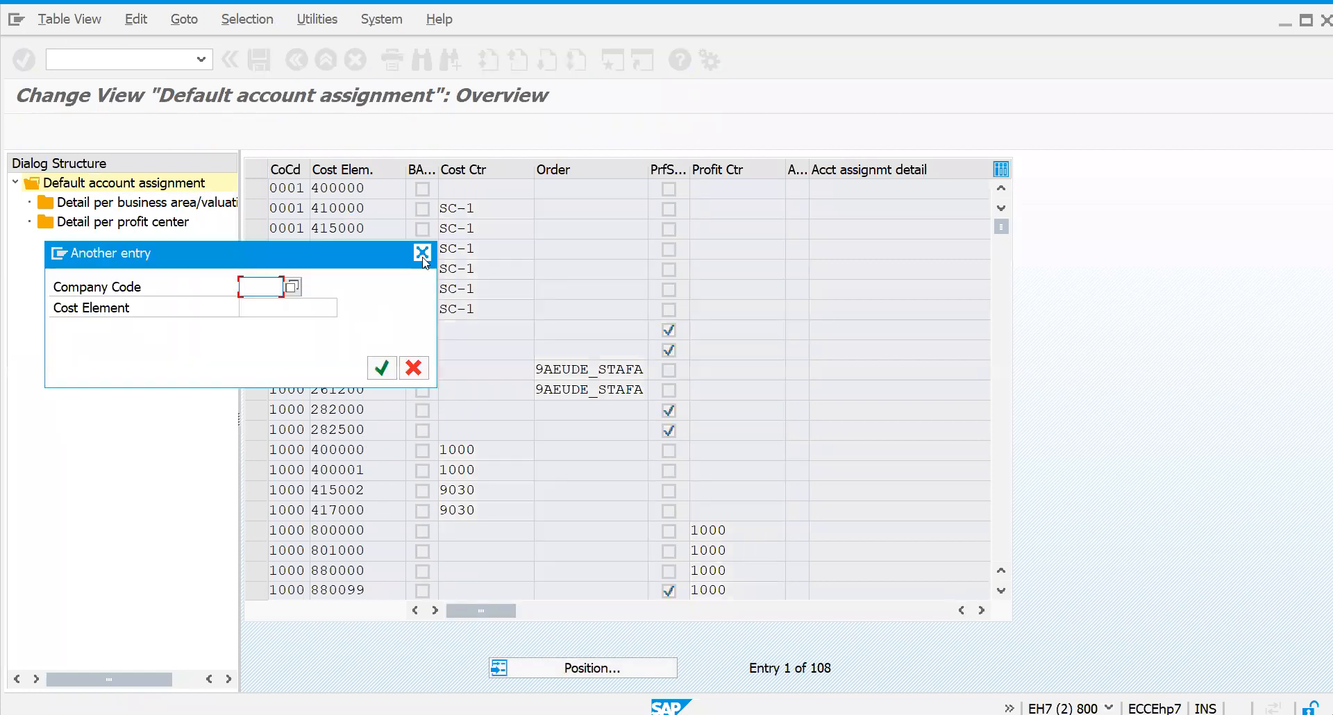
{"action": "left_click", "coordinate": [422, 256]}
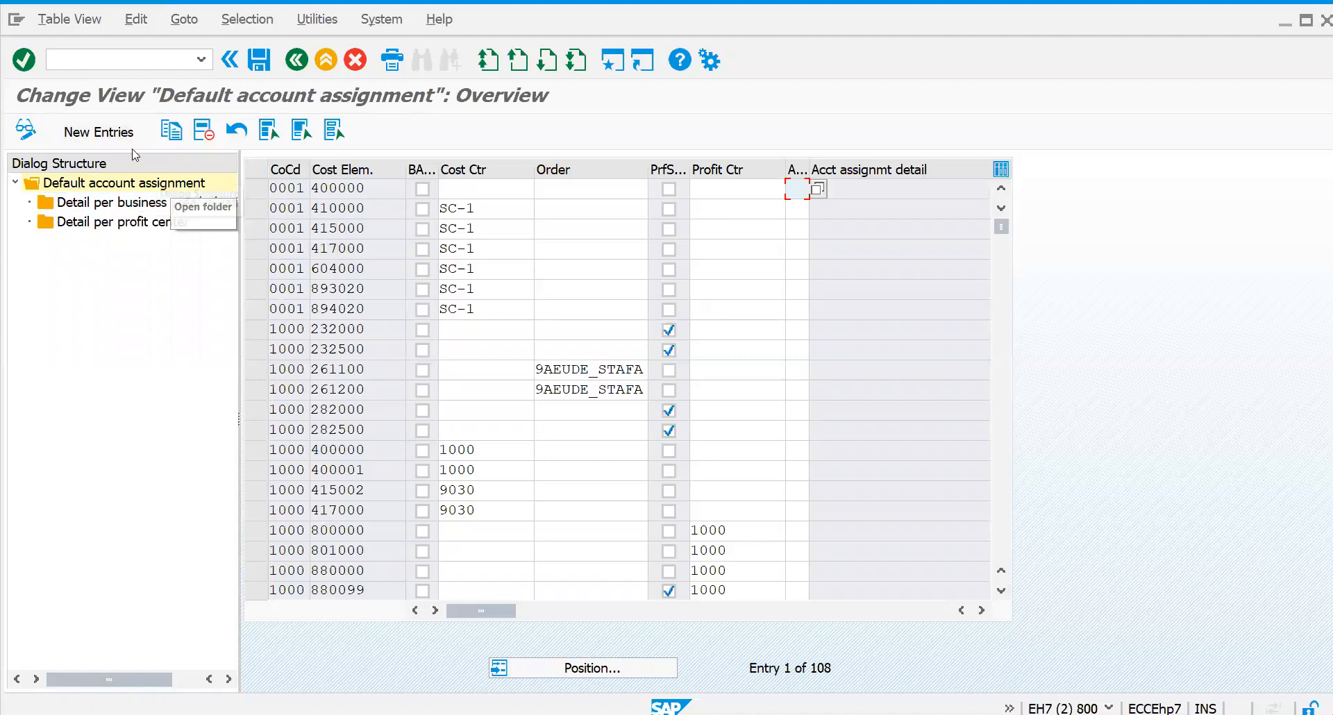
Add a default account assignment for company code 1CHM with cost element 800000 and cost center 1CHM
{"action": "left_click", "coordinate": [99, 131]}
{"action": "type", "text": "1CHM"}
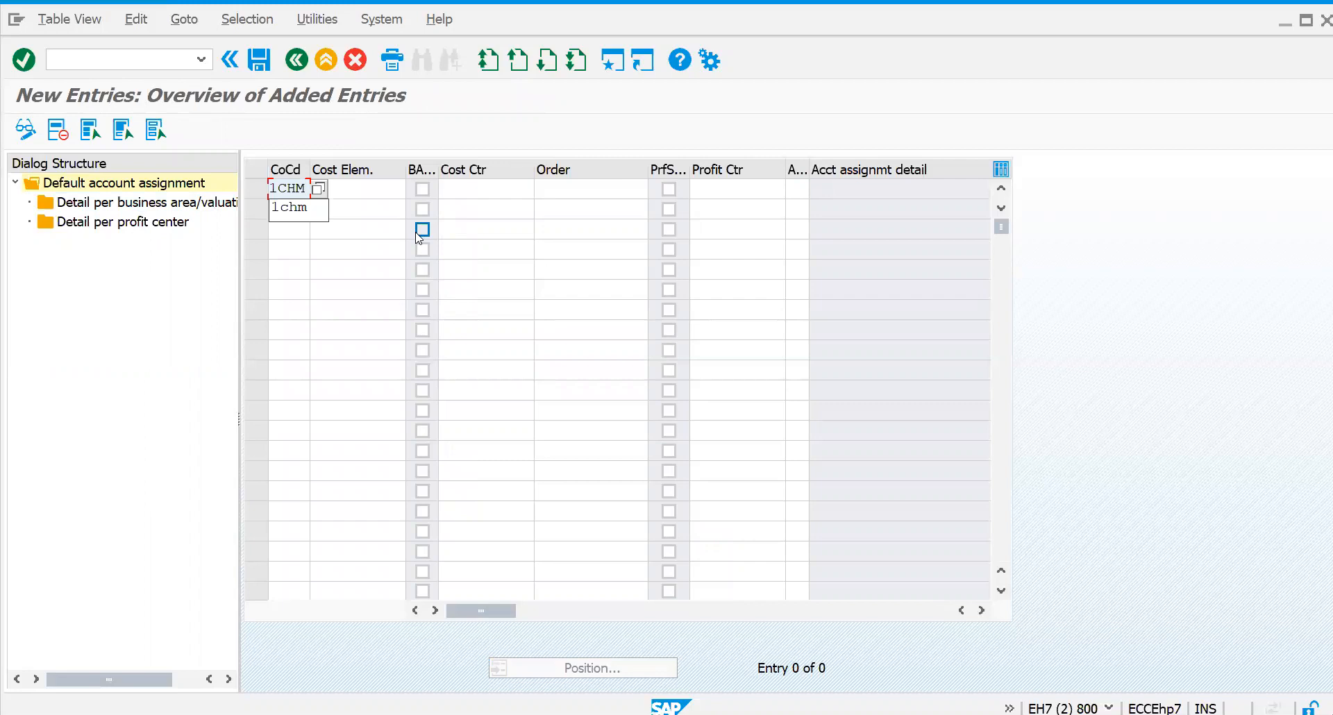
{"action": "key", "text": "Tab"}
{"action": "type", "text": "8000"}
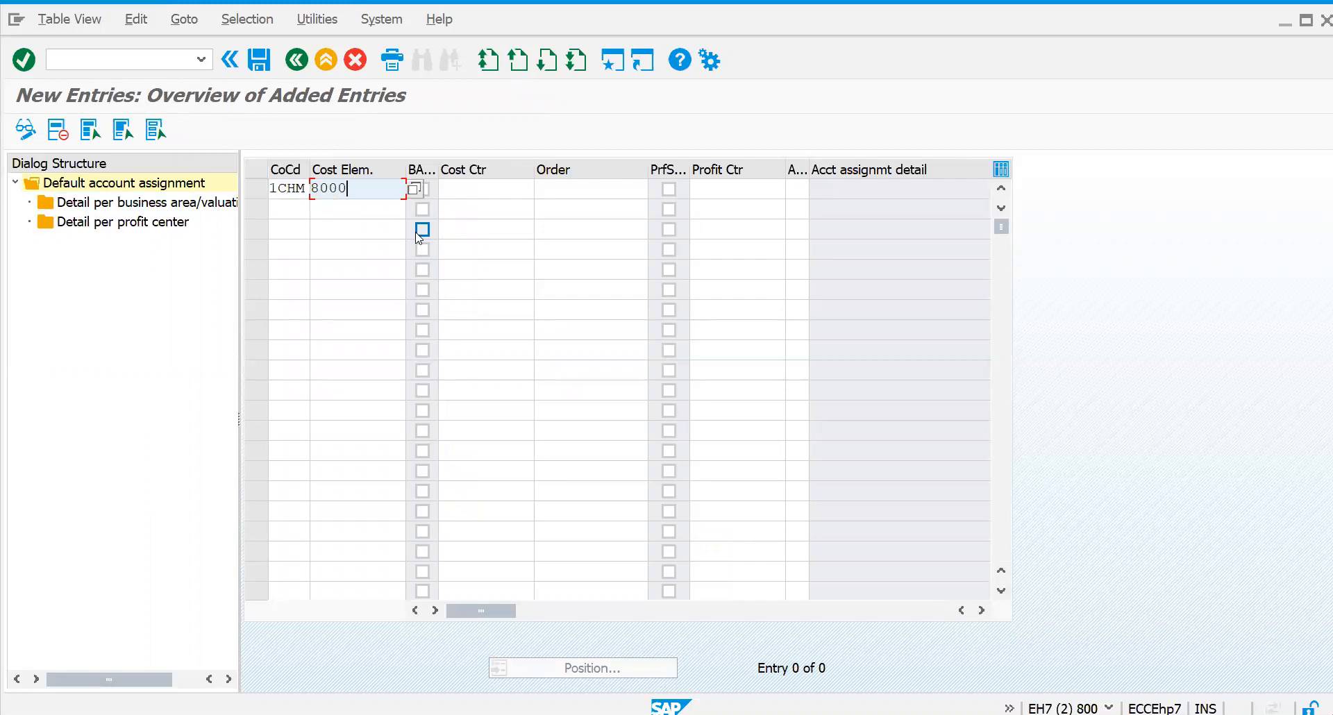
{"action": "type", "text": "00"}
{"action": "left_click", "coordinate": [502, 196]}
{"action": "type", "text": "1CHM"}
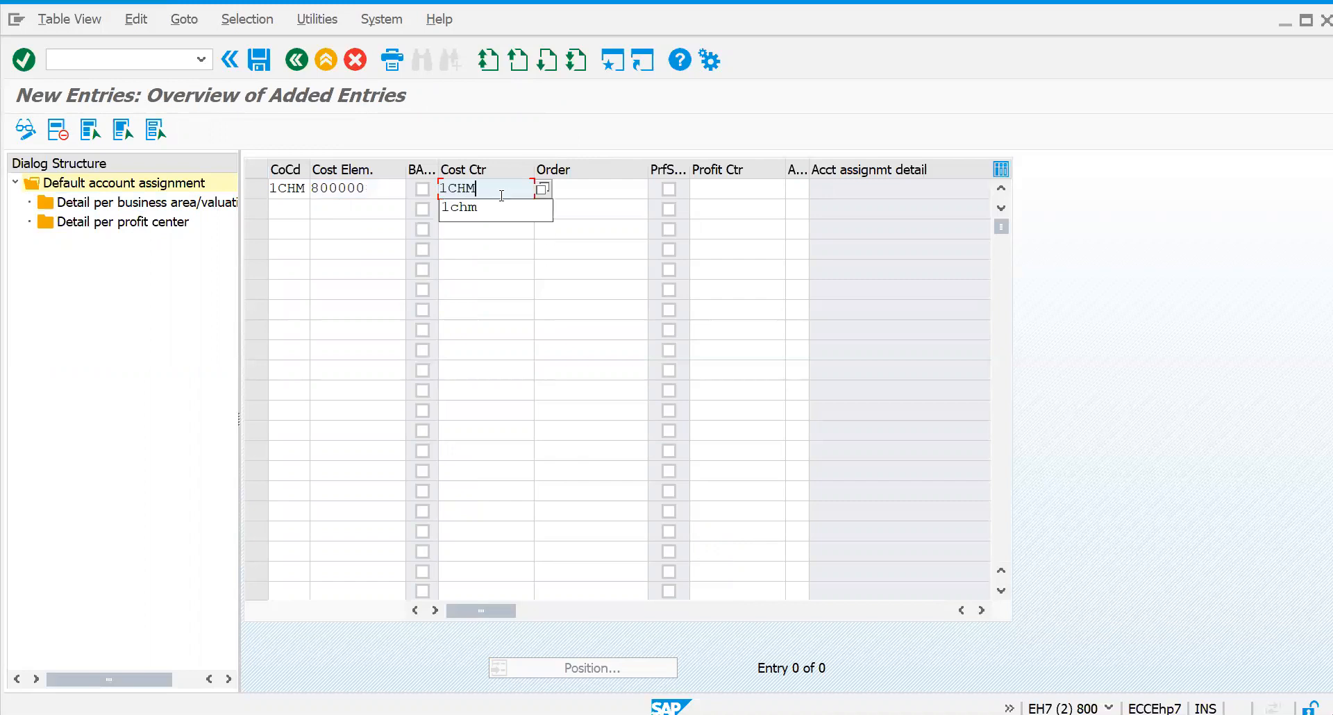
{"action": "key", "text": "Return"}
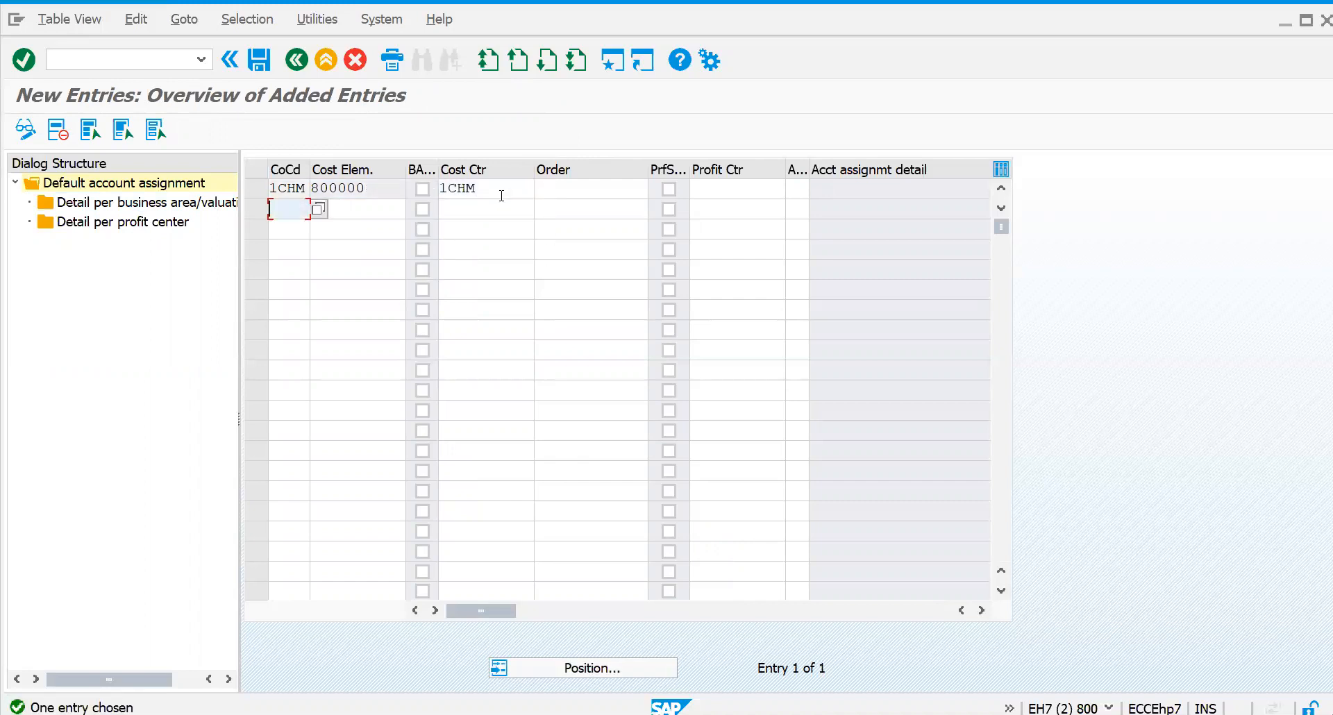
Add a default account assignment for company code 1CHM with cost element 880000 and cost center 1CHM, and save the entries
{"action": "type", "text": "1CHM"}
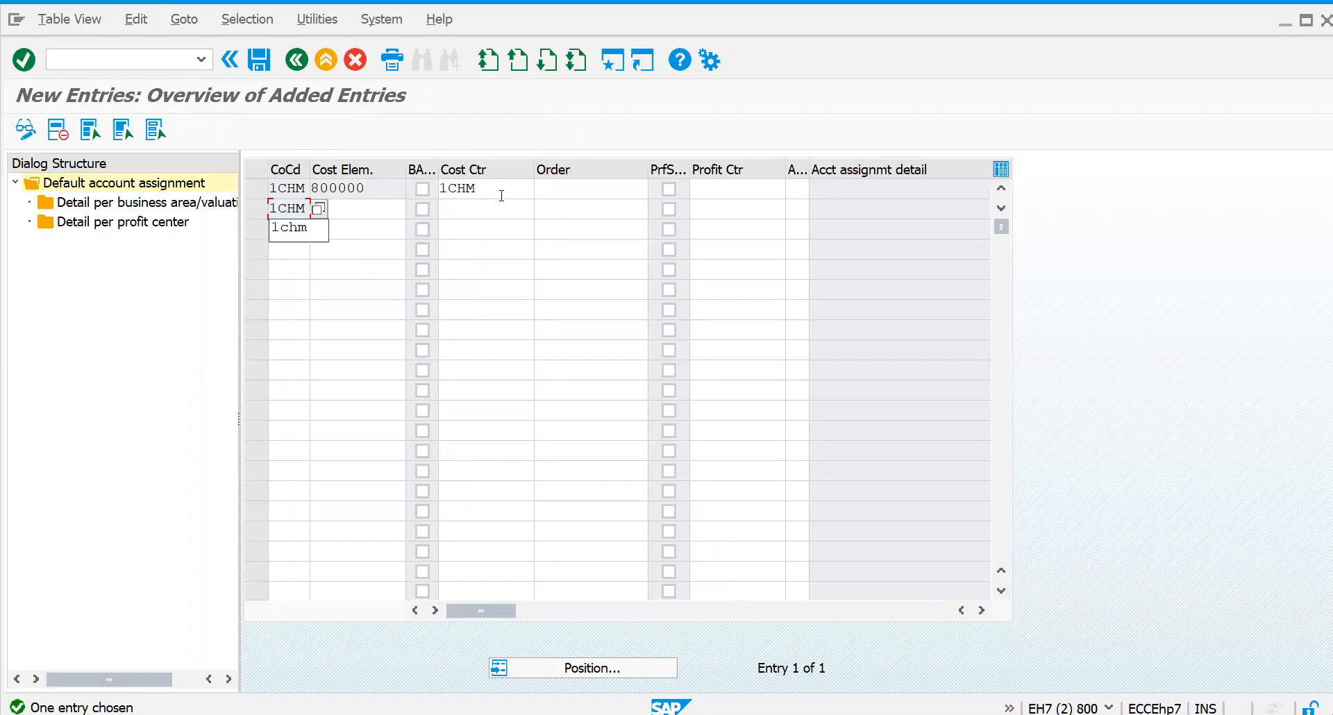
{"action": "key", "text": "Tab"}
{"action": "type", "text": "8888"}
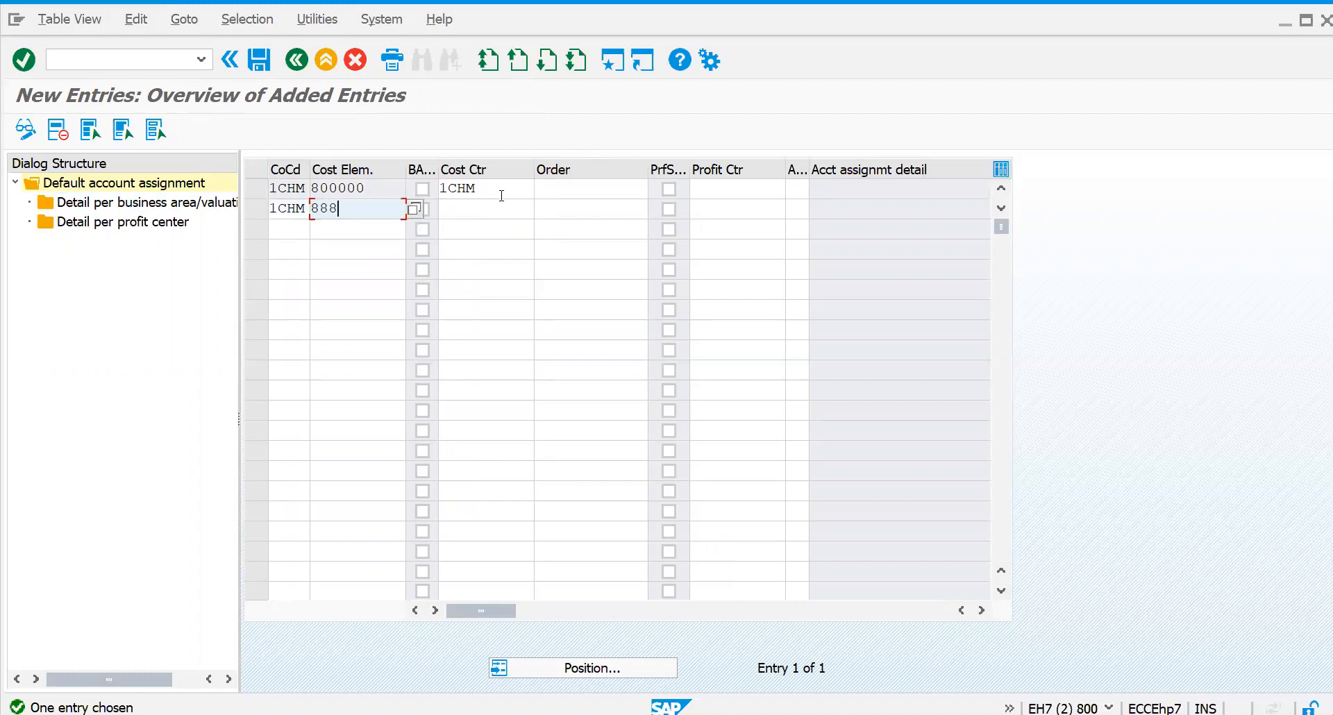
{"action": "key", "text": "BackSpace"}
{"action": "key", "text": "BackSpace"}
{"action": "key", "text": "BackSpace"}
{"action": "type", "text": "0"}
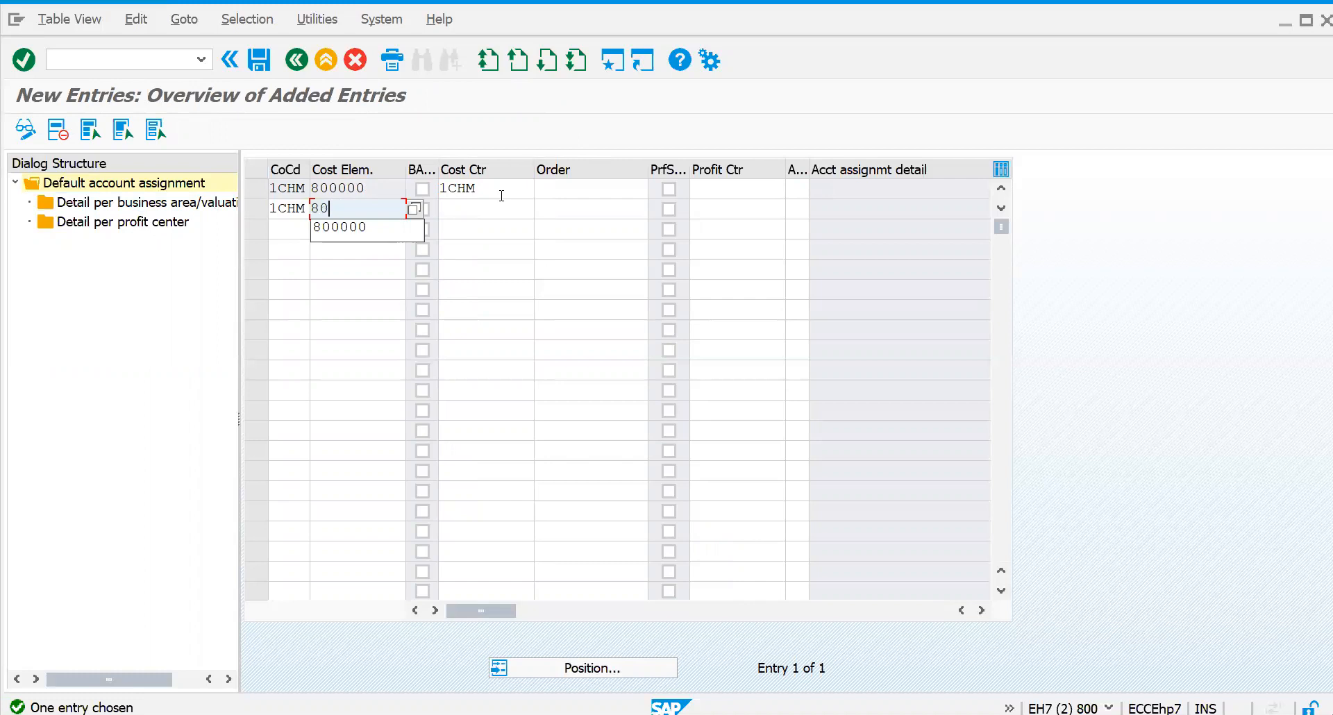
{"action": "key", "text": "BackSpace"}
{"action": "type", "text": "8000"}
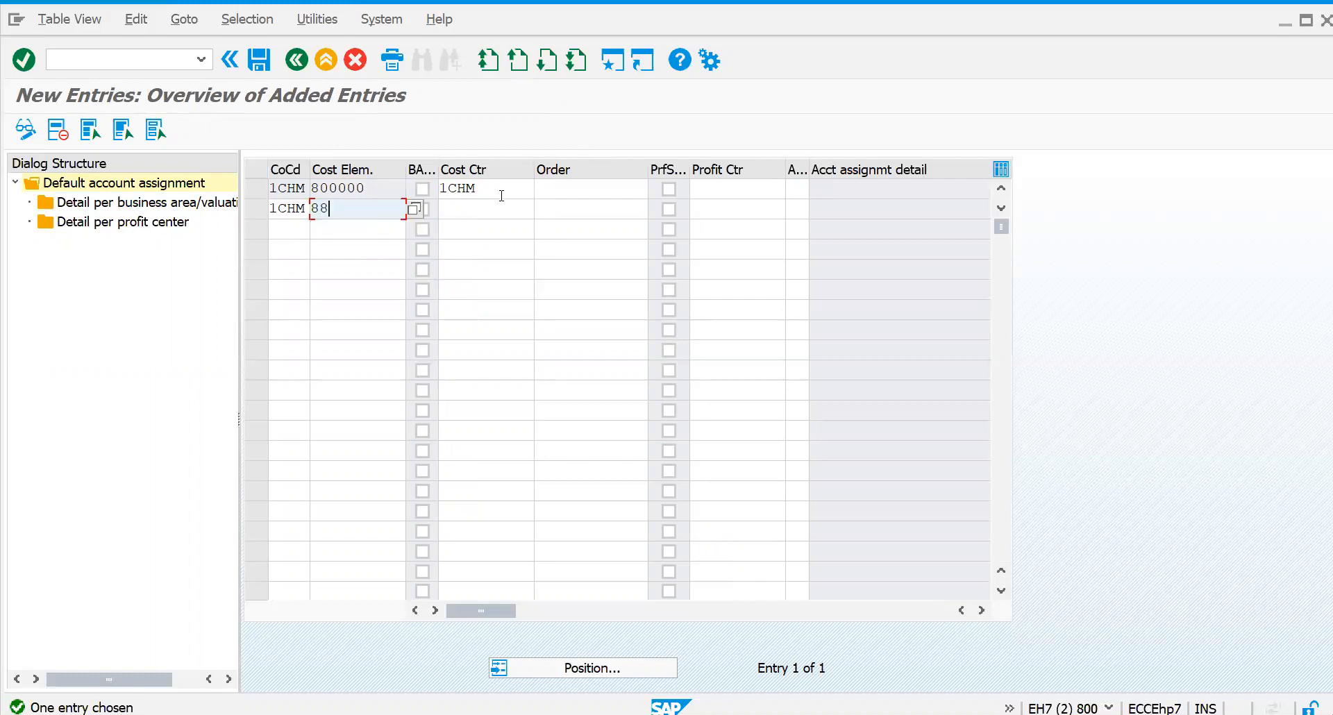
{"action": "key", "text": "Tab"}
{"action": "key", "text": "Tab"}
{"action": "type", "text": "1CHM"}
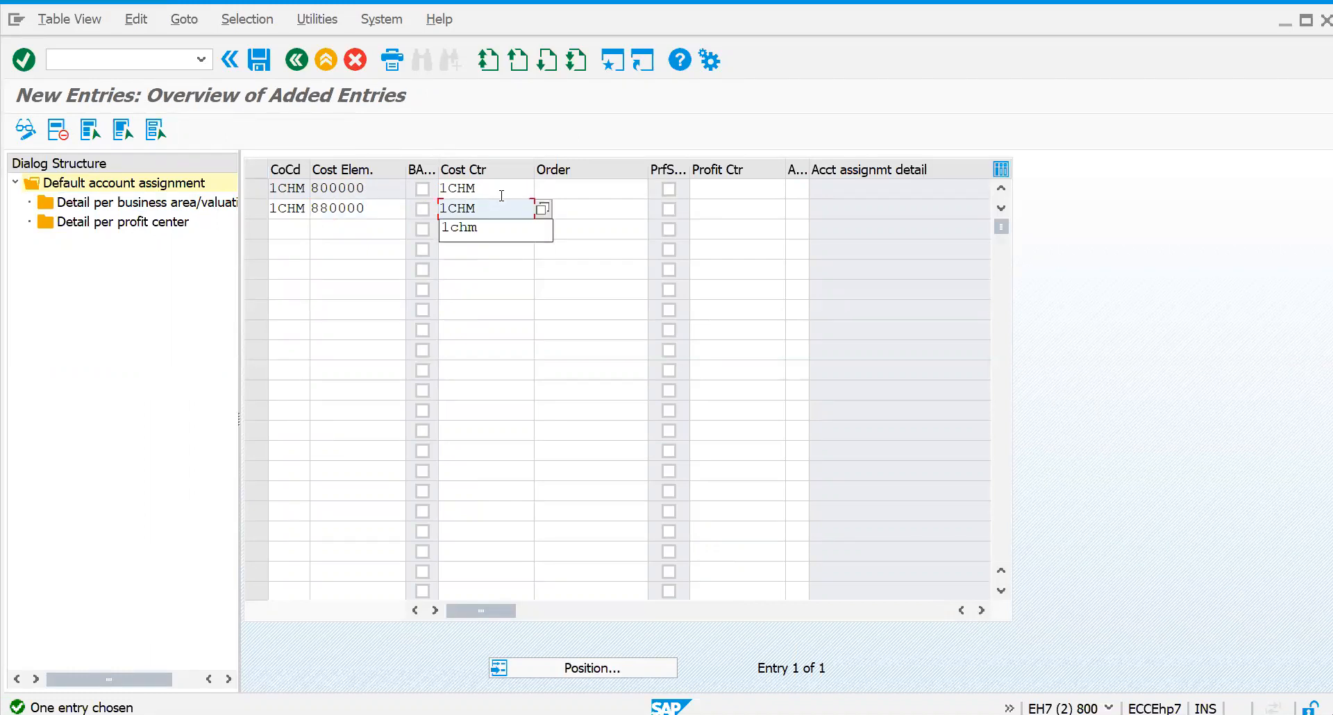
{"action": "key", "text": "Return"}
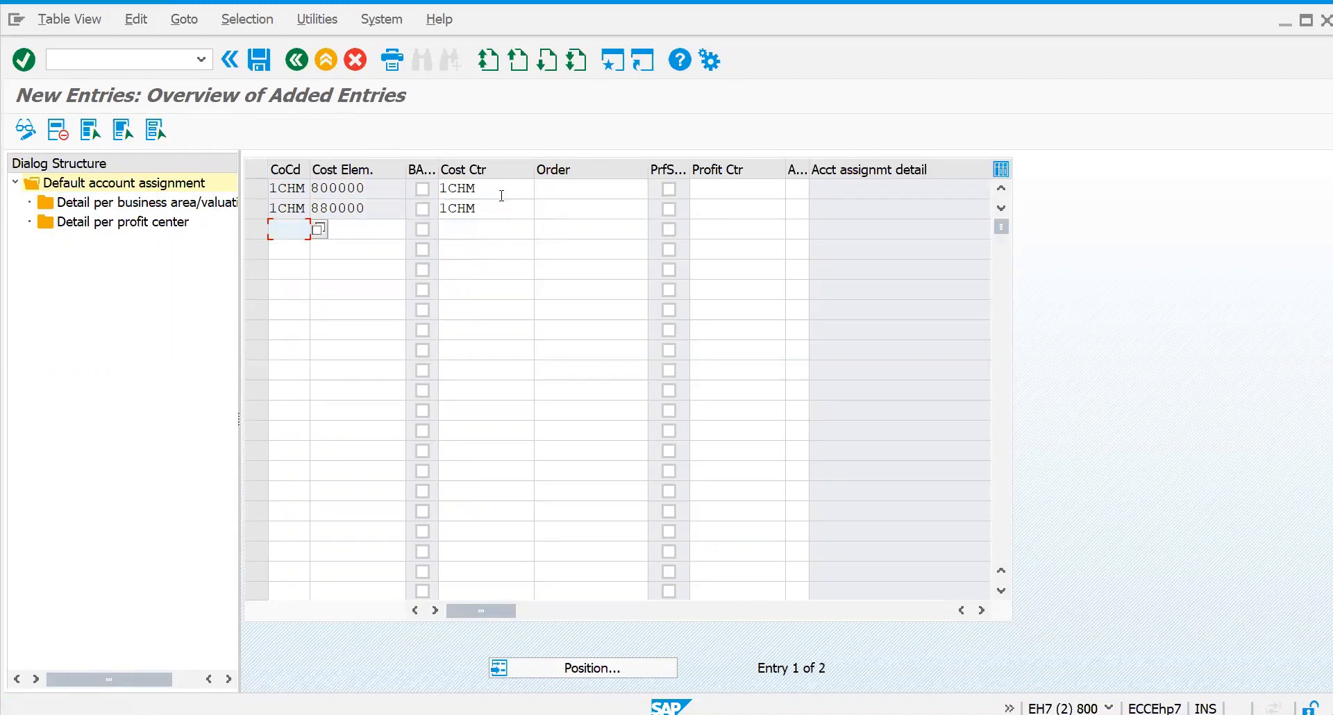
{"action": "left_click", "coordinate": [259, 61]}
{"action": "left_click", "coordinate": [351, 345]}
Release the proposed billing document to accounting with transaction VF02
{"action": "left_click", "coordinate": [120, 58]}
{"action": "type", "text": "/N"}
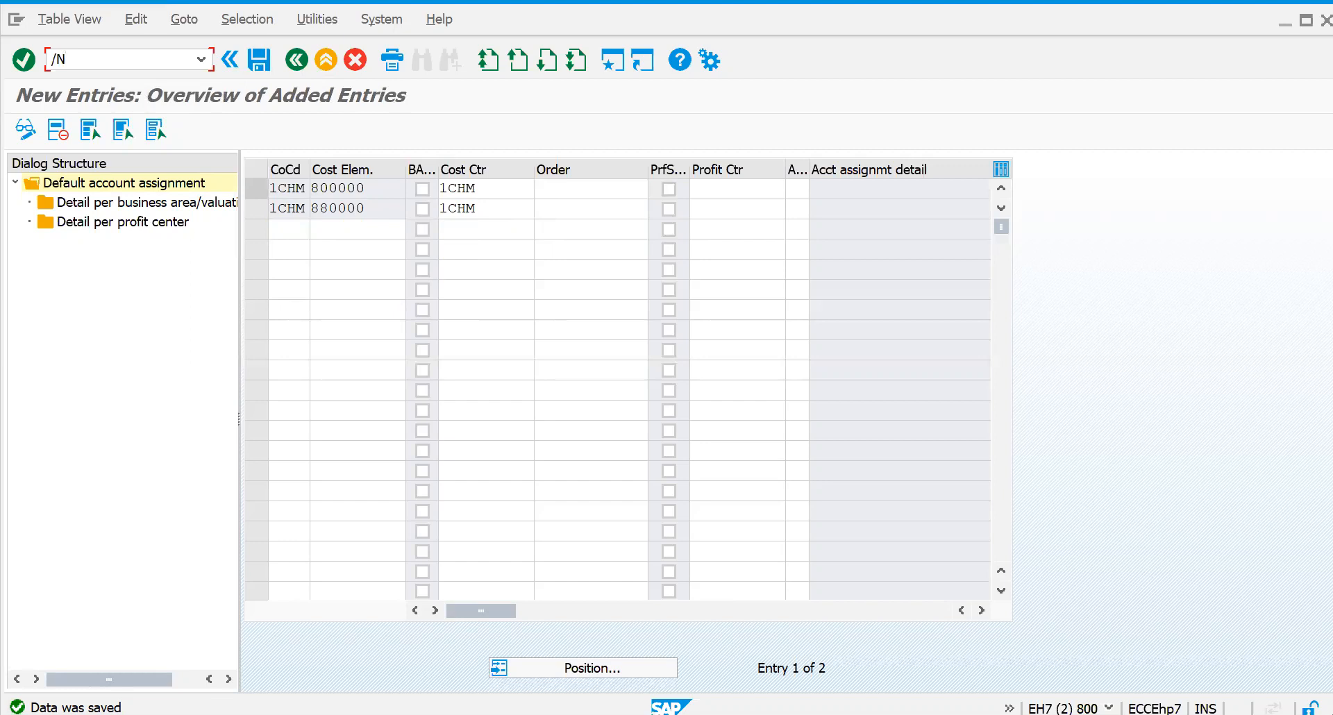
{"action": "type", "text": "VF02"}
{"action": "key", "text": "Return"}
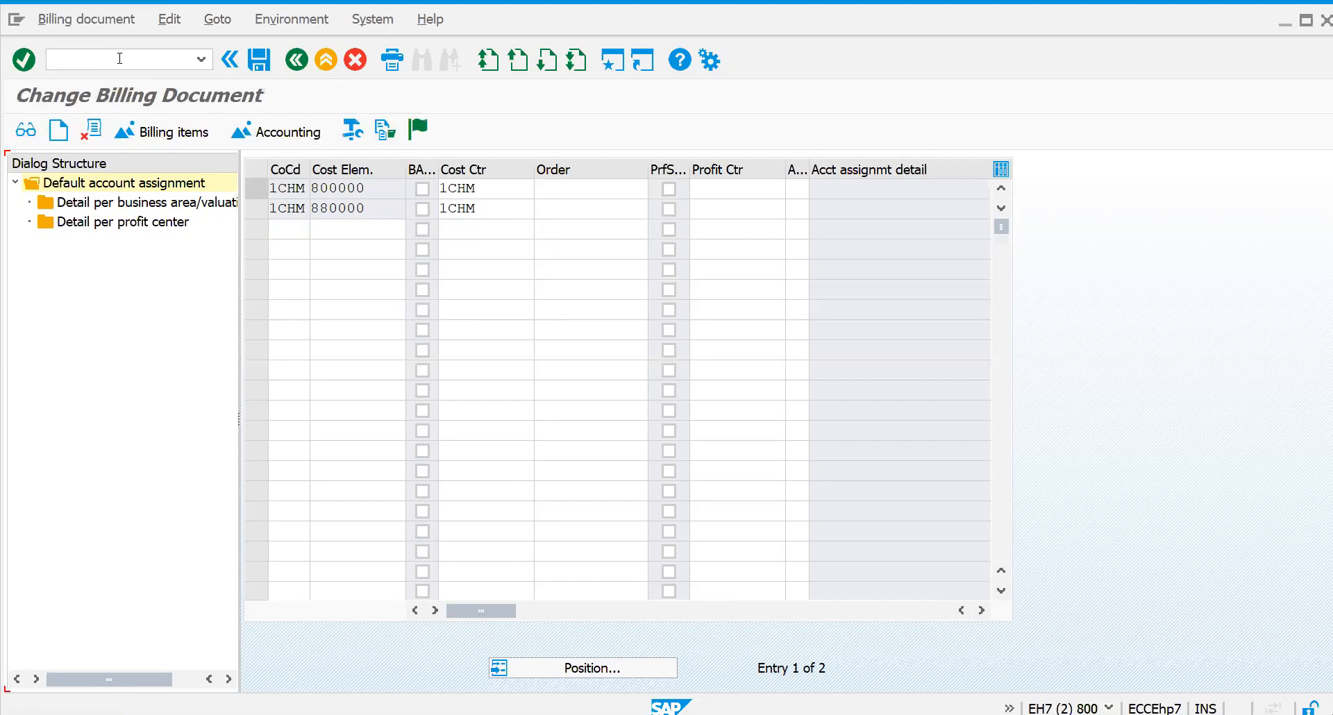
{"action": "left_click", "coordinate": [424, 135]}
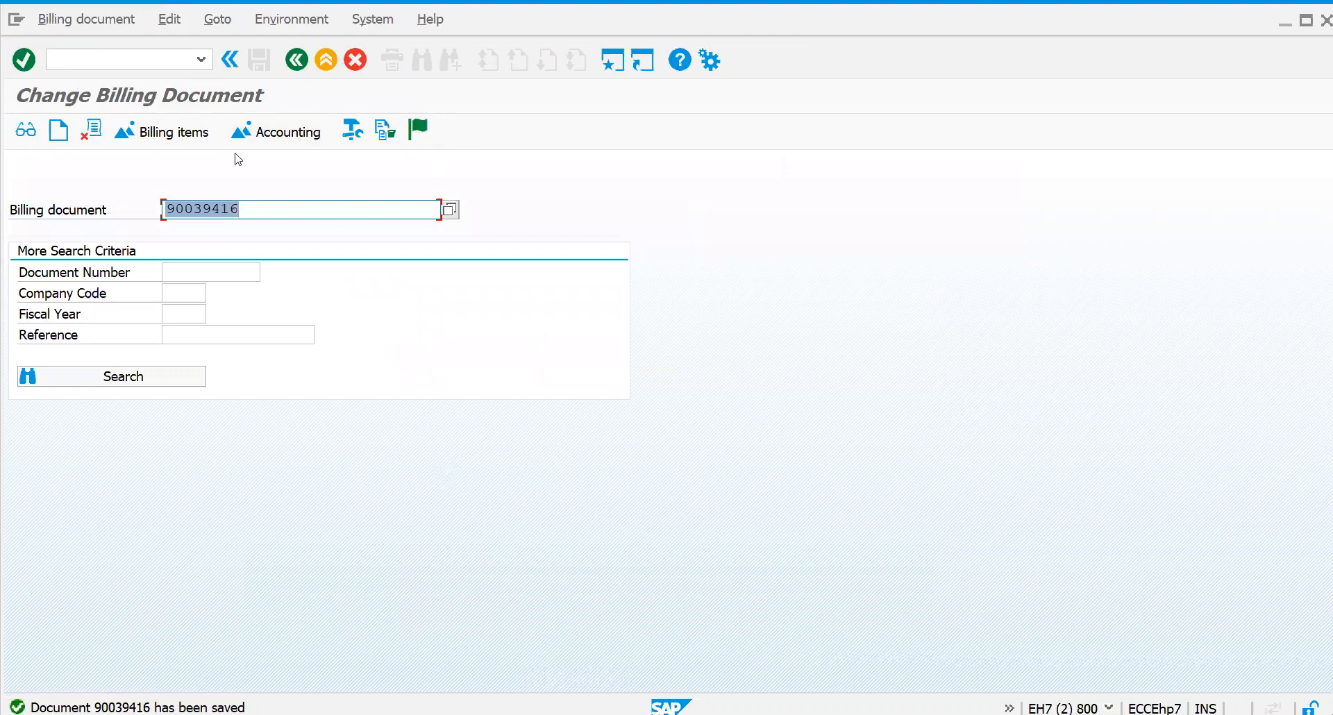
Inspect the line items of the accounting document linked to the billing document, and close the accounting documents list
{"action": "left_click", "coordinate": [276, 132]}
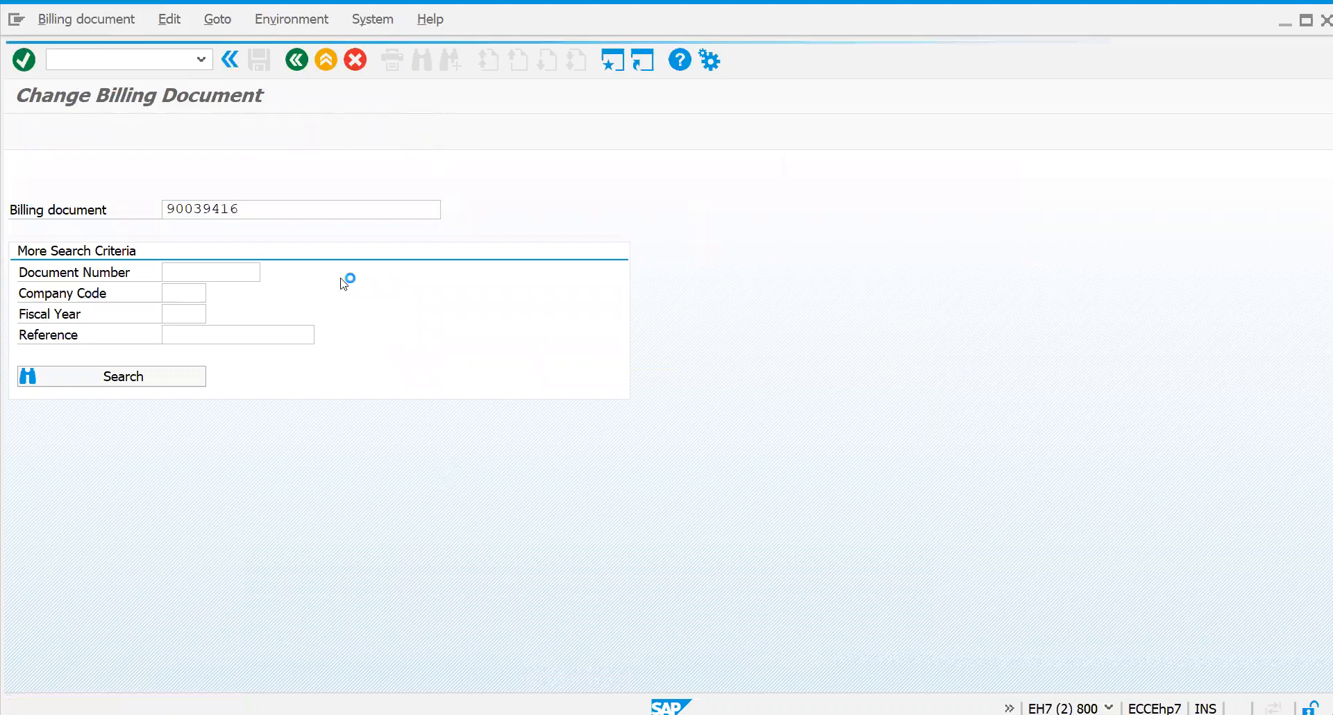
{"action": "double_click", "coordinate": [159, 254]}
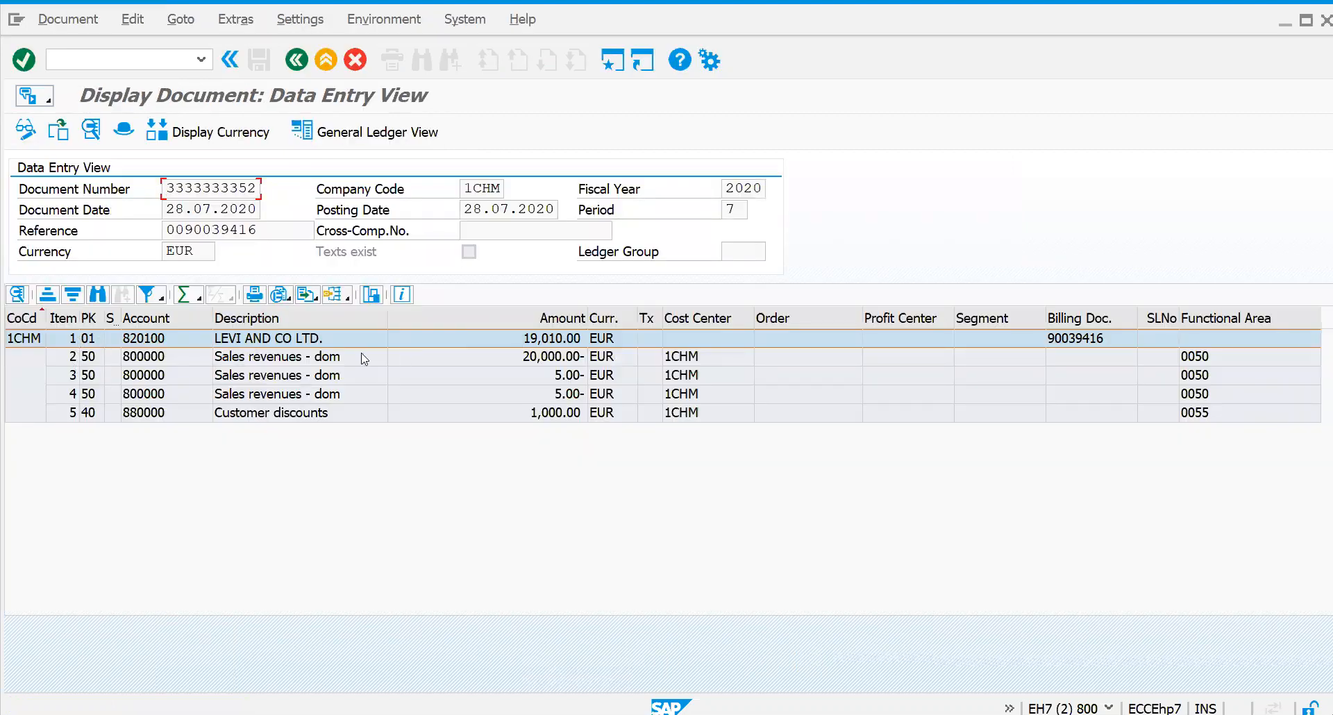
{"action": "left_click", "coordinate": [308, 64]}
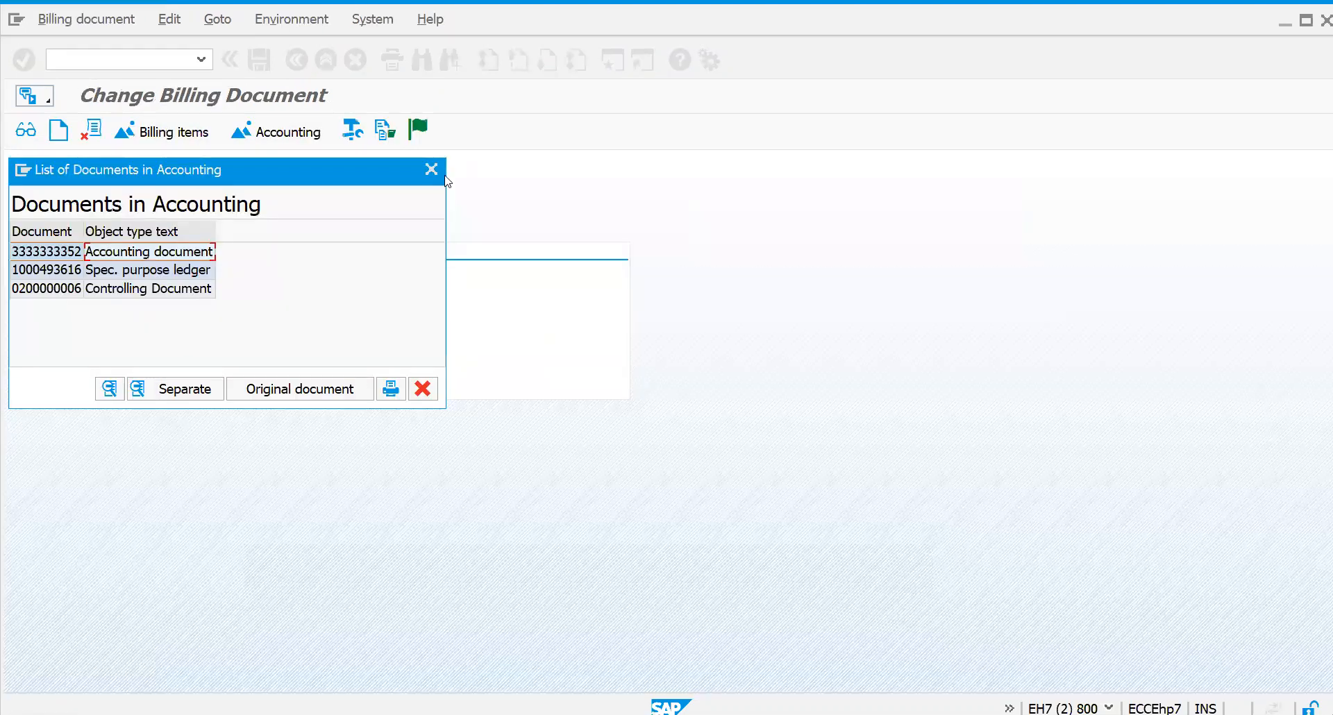
{"action": "left_click", "coordinate": [433, 176]}
Open the proposed sales order's document flow through VA03 and review its order, purchase order and invoice entries
{"action": "left_click", "coordinate": [153, 59]}
{"action": "type", "text": "/NVA03"}
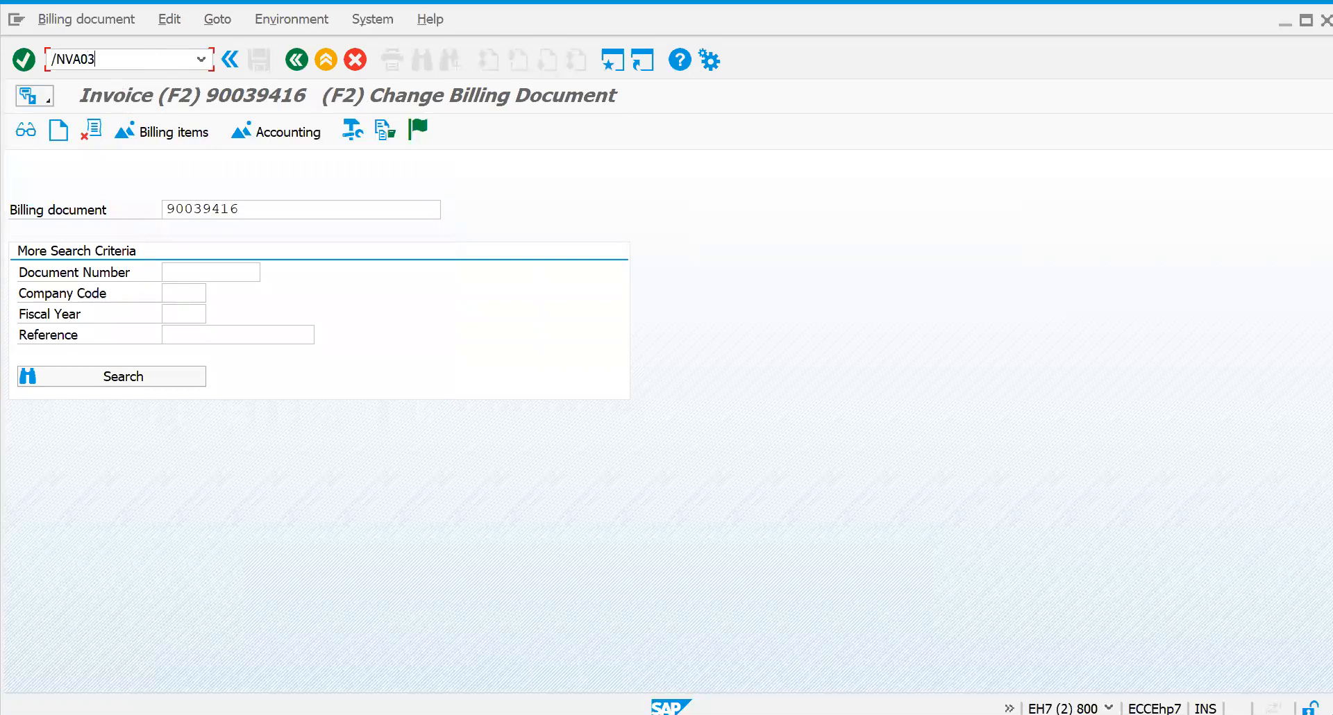
{"action": "key", "text": "Return"}
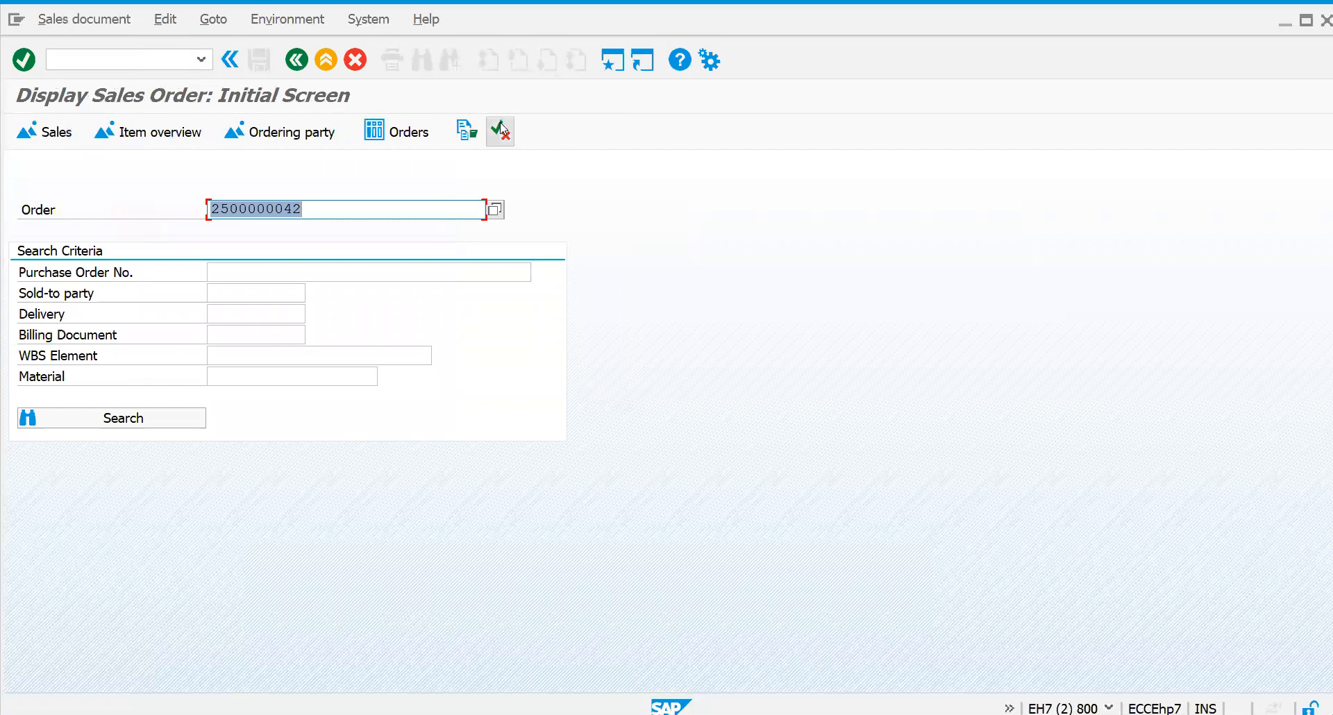
{"action": "left_click", "coordinate": [471, 136]}
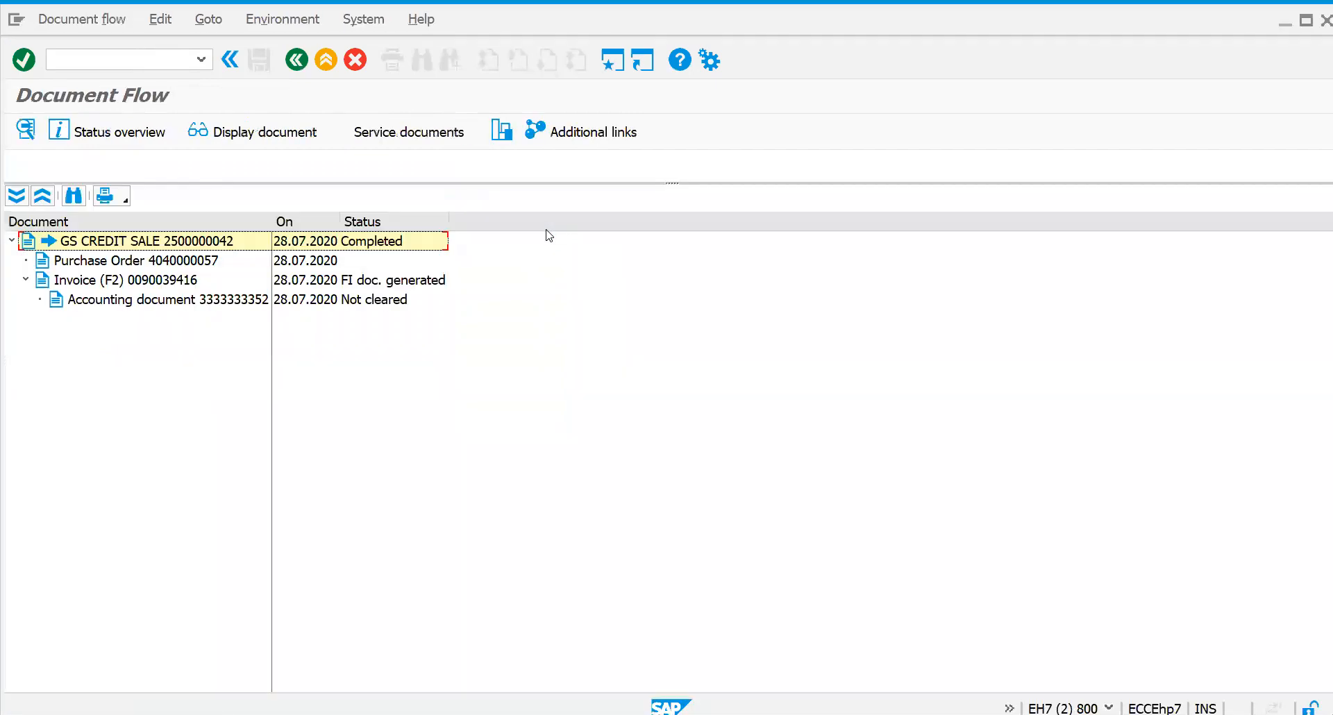
{"action": "left_click", "coordinate": [157, 246]}
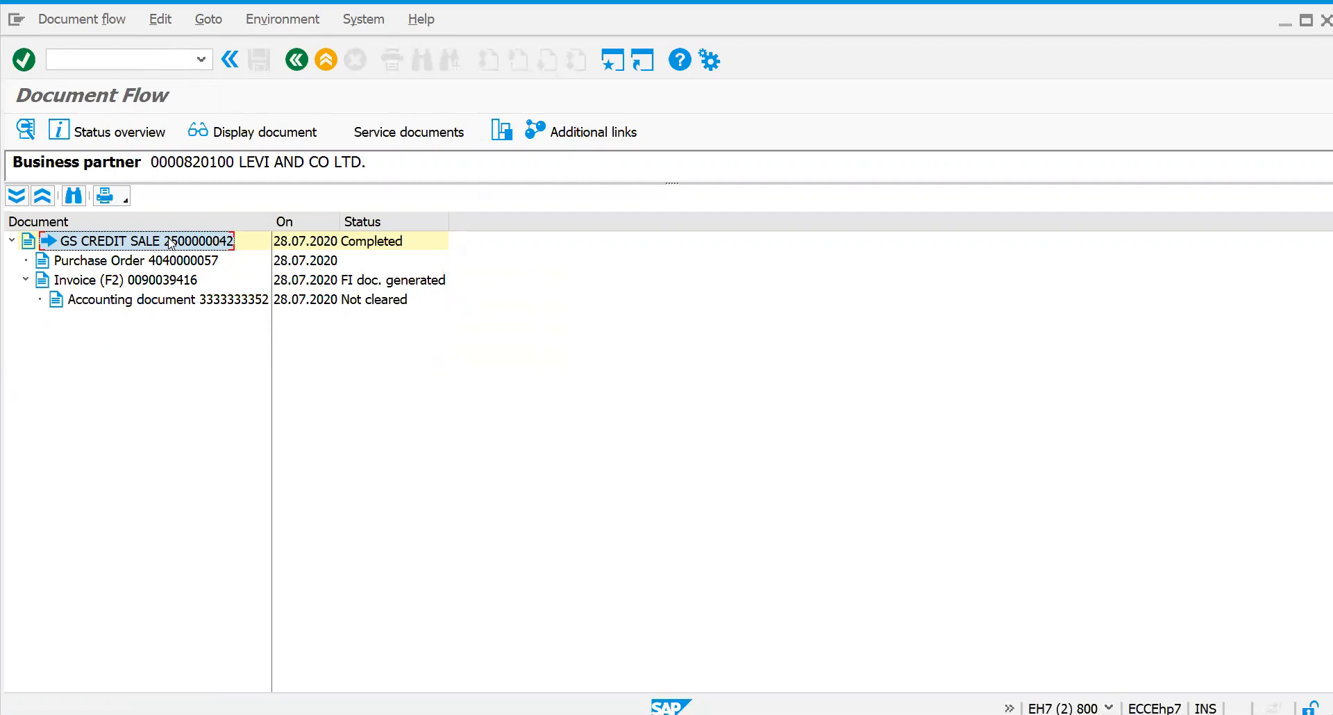
{"action": "left_click", "coordinate": [139, 266]}
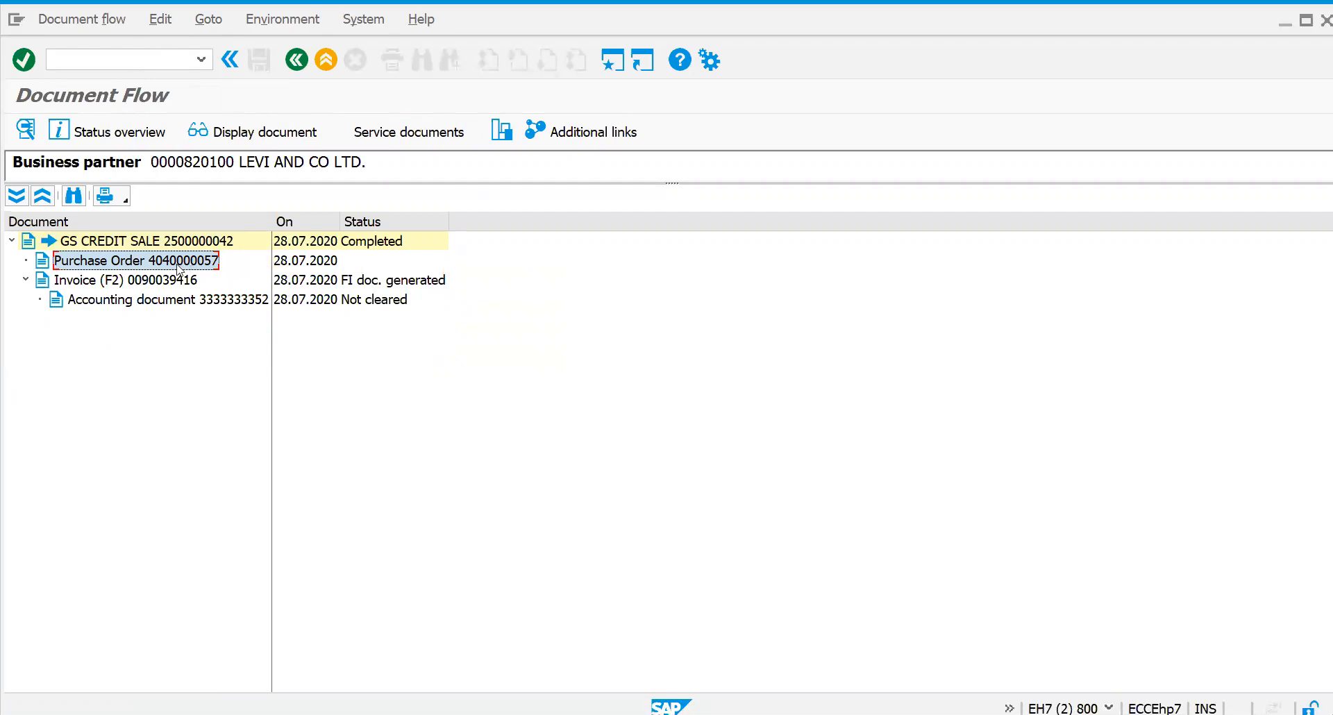
{"action": "left_click", "coordinate": [168, 285]}
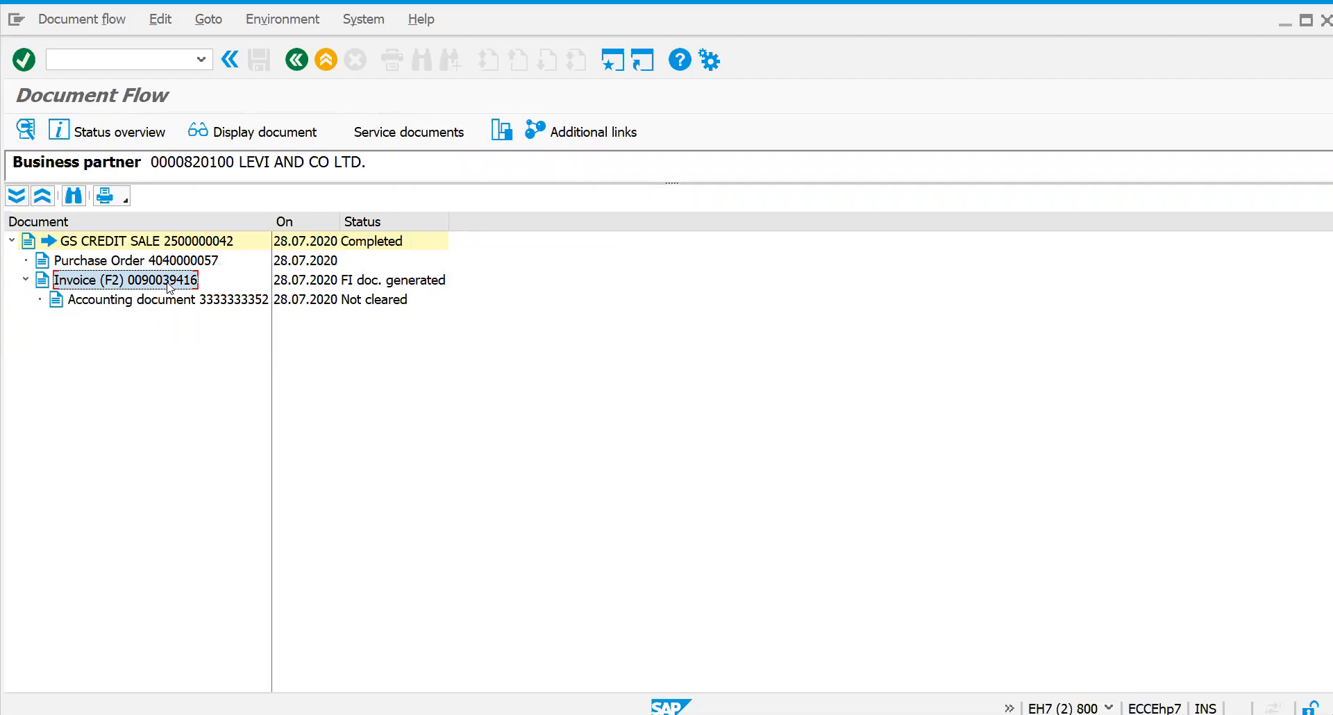
Display the F2 invoice from the document flow and examine the base price in item 10's pricing conditions
{"action": "double_click", "coordinate": [168, 285]}
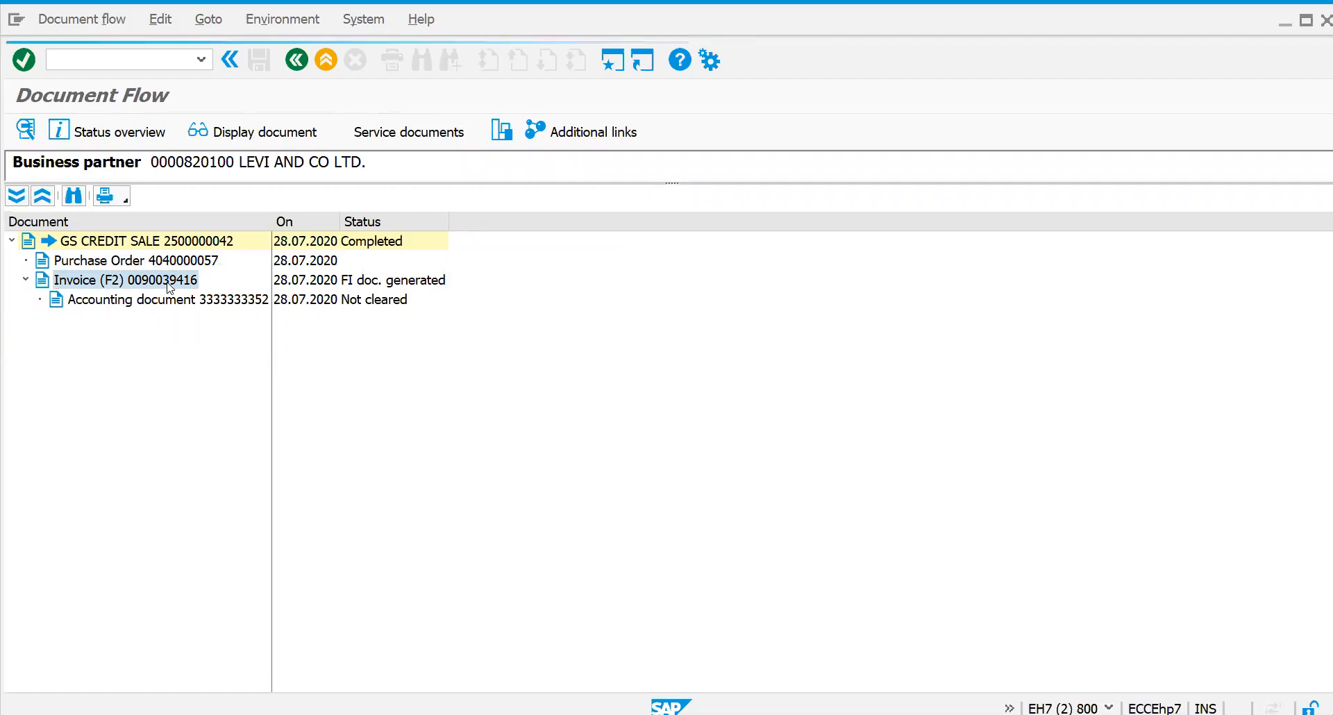
{"action": "left_click", "coordinate": [85, 610]}
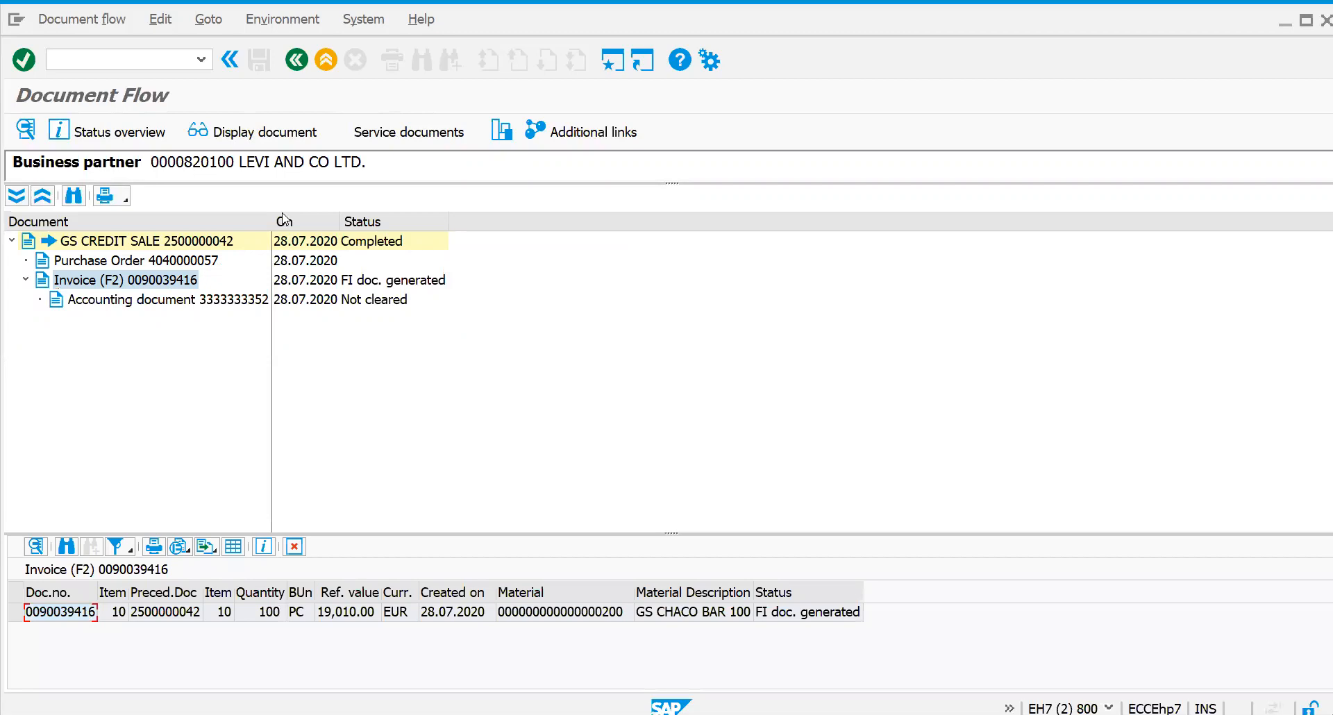
{"action": "left_click", "coordinate": [283, 130]}
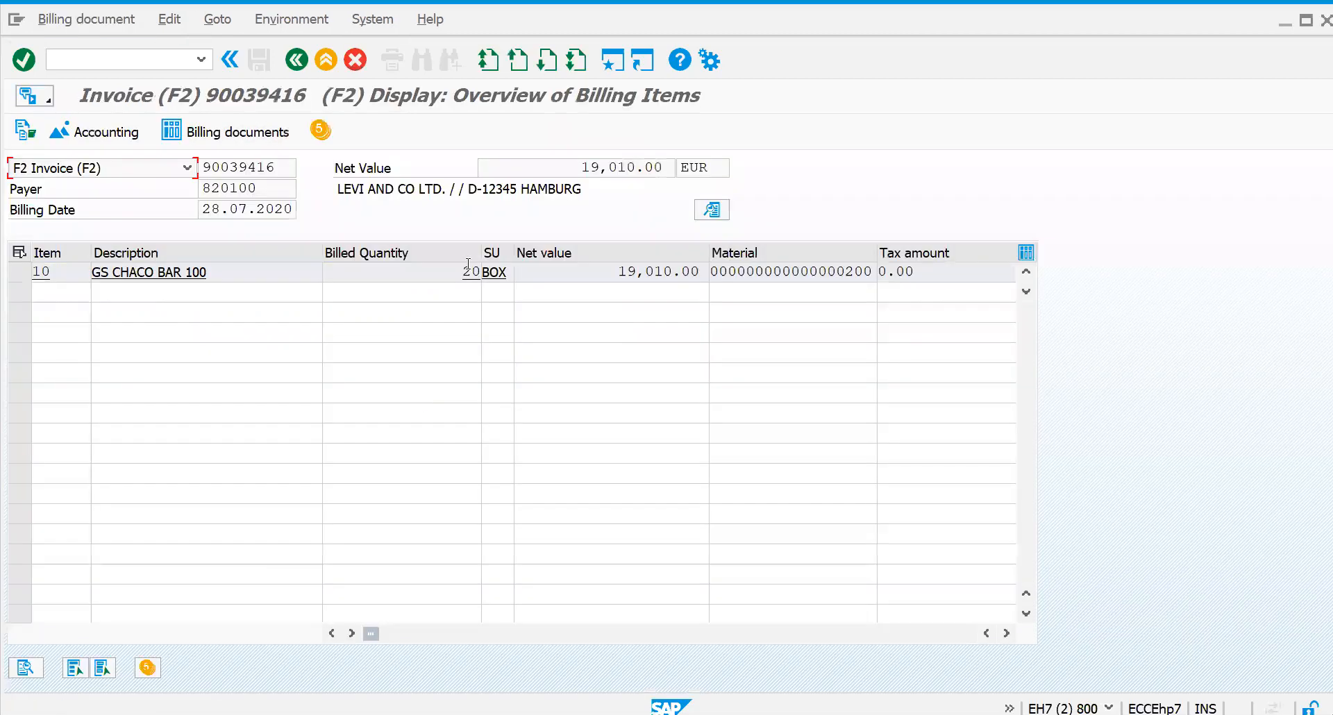
{"action": "double_click", "coordinate": [597, 273]}
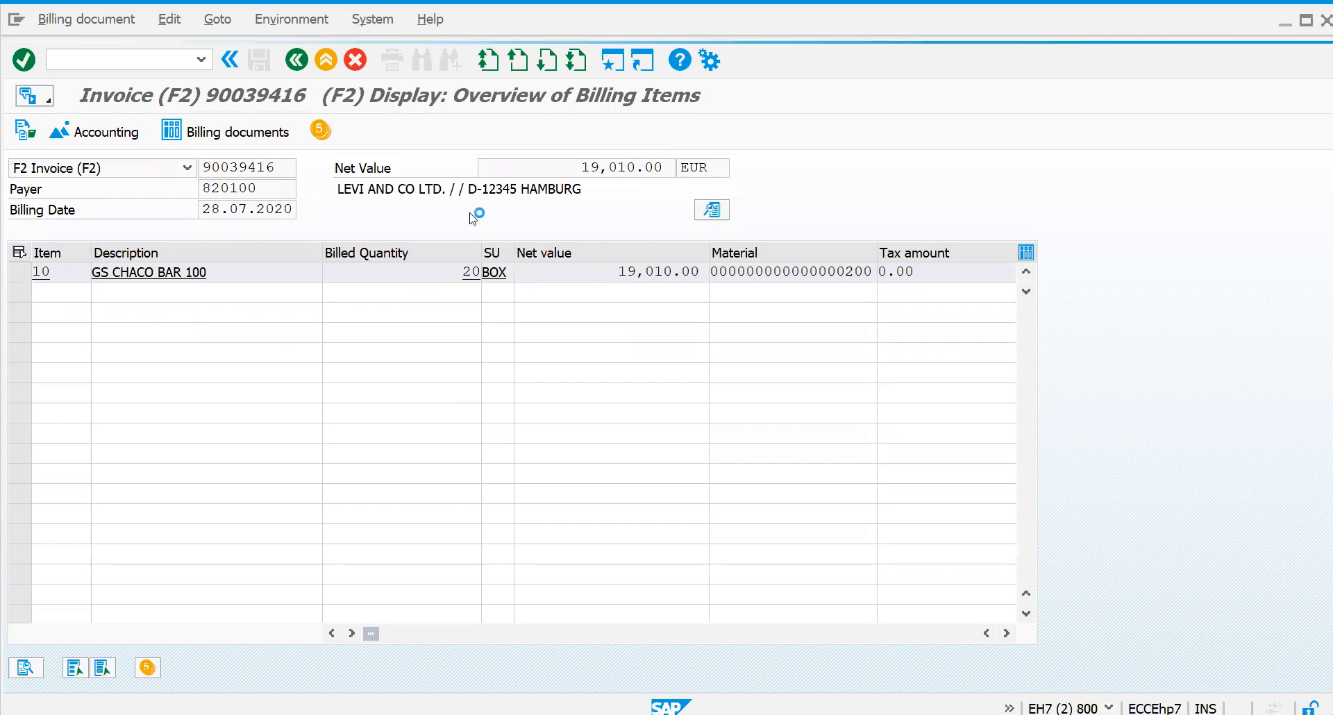
{"action": "left_click", "coordinate": [263, 277]}
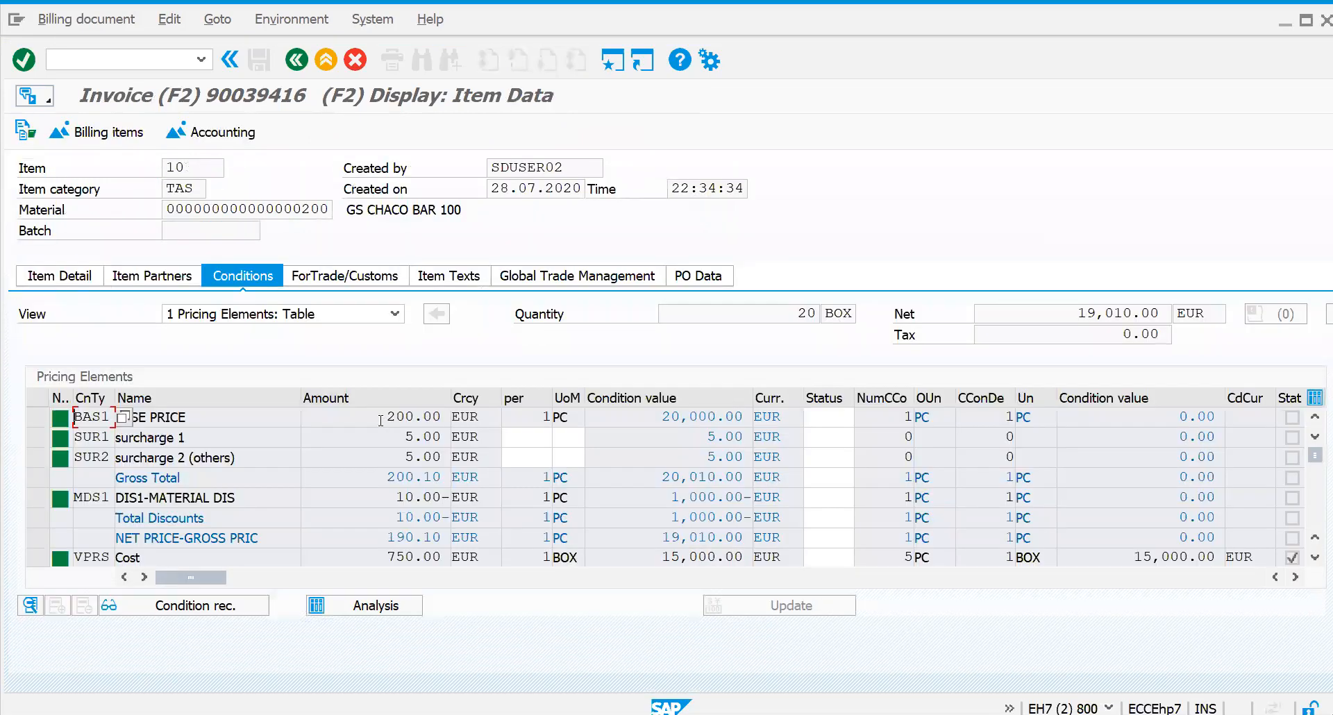
{"action": "left_click_drag", "start_coordinate": [380, 420], "coordinate": [444, 417]}
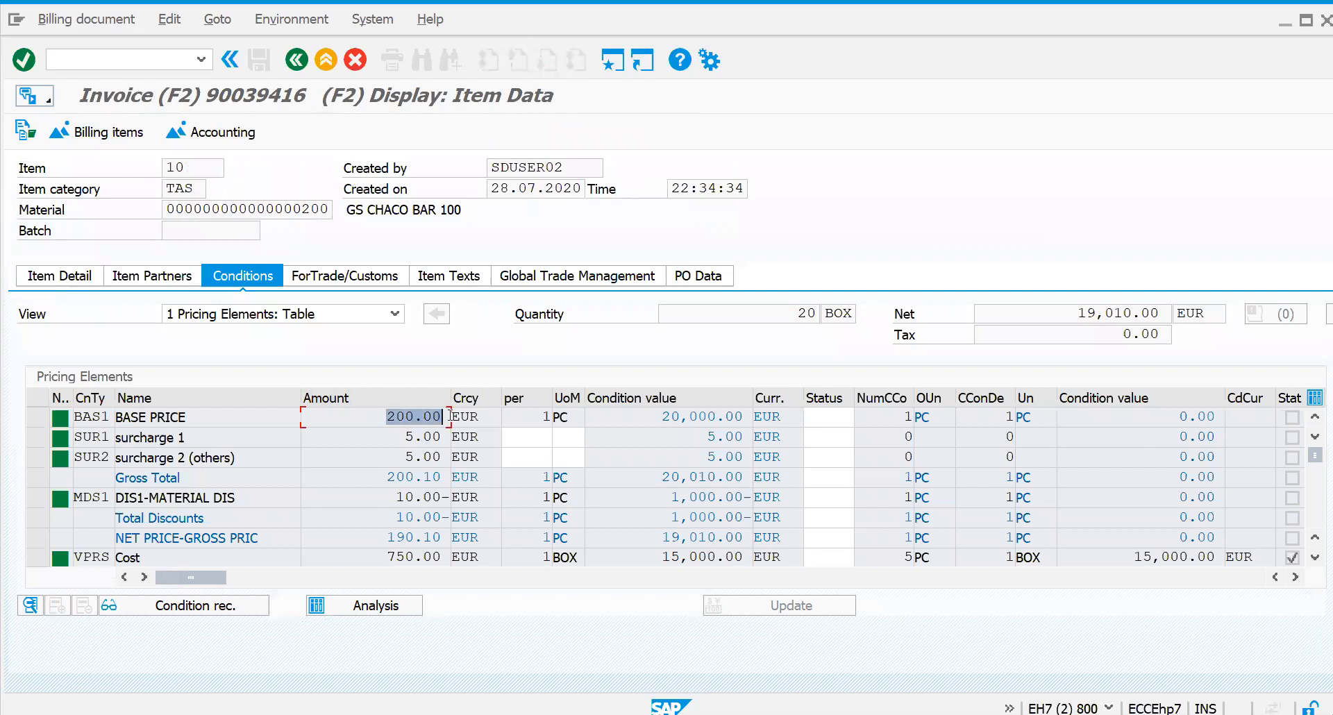
Display the related purchase order and examine the gross price in its item conditions, and return to the start screen
{"action": "left_click", "coordinate": [137, 52]}
{"action": "type", "text": "/NME"}
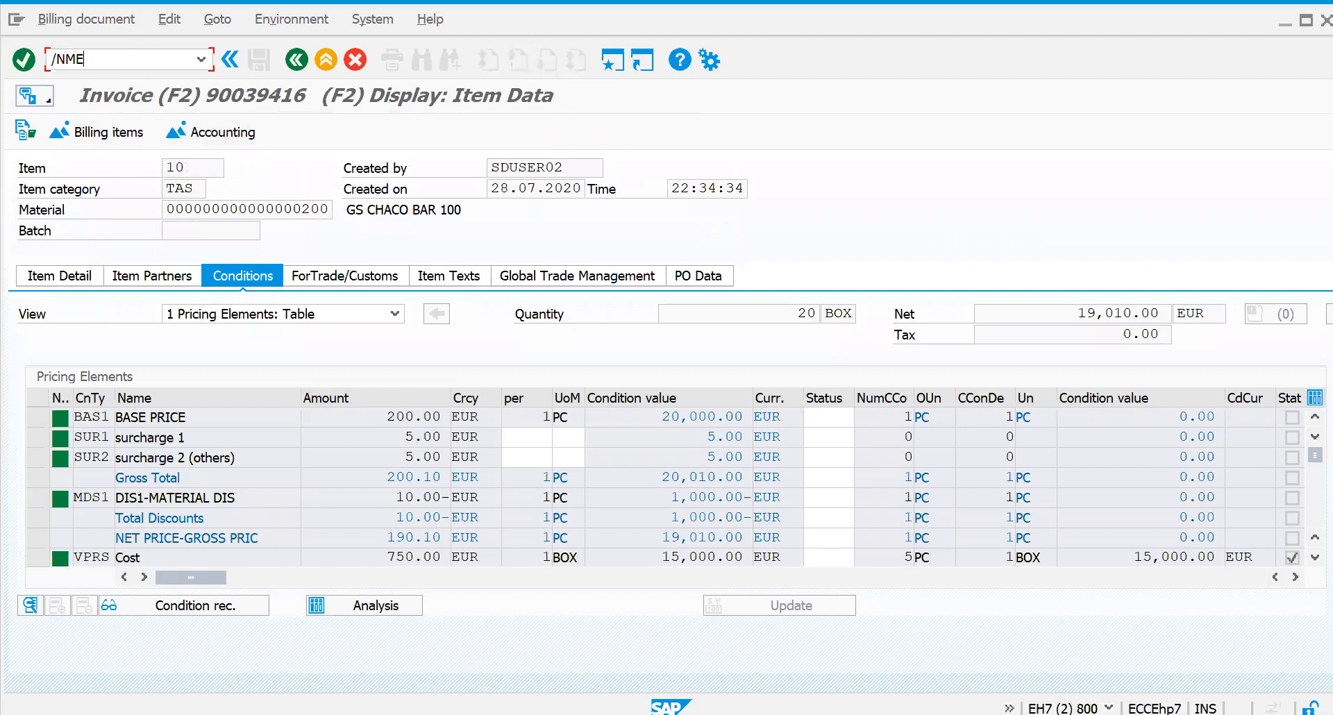
{"action": "type", "text": "2"}
{"action": "key", "text": "Return"}
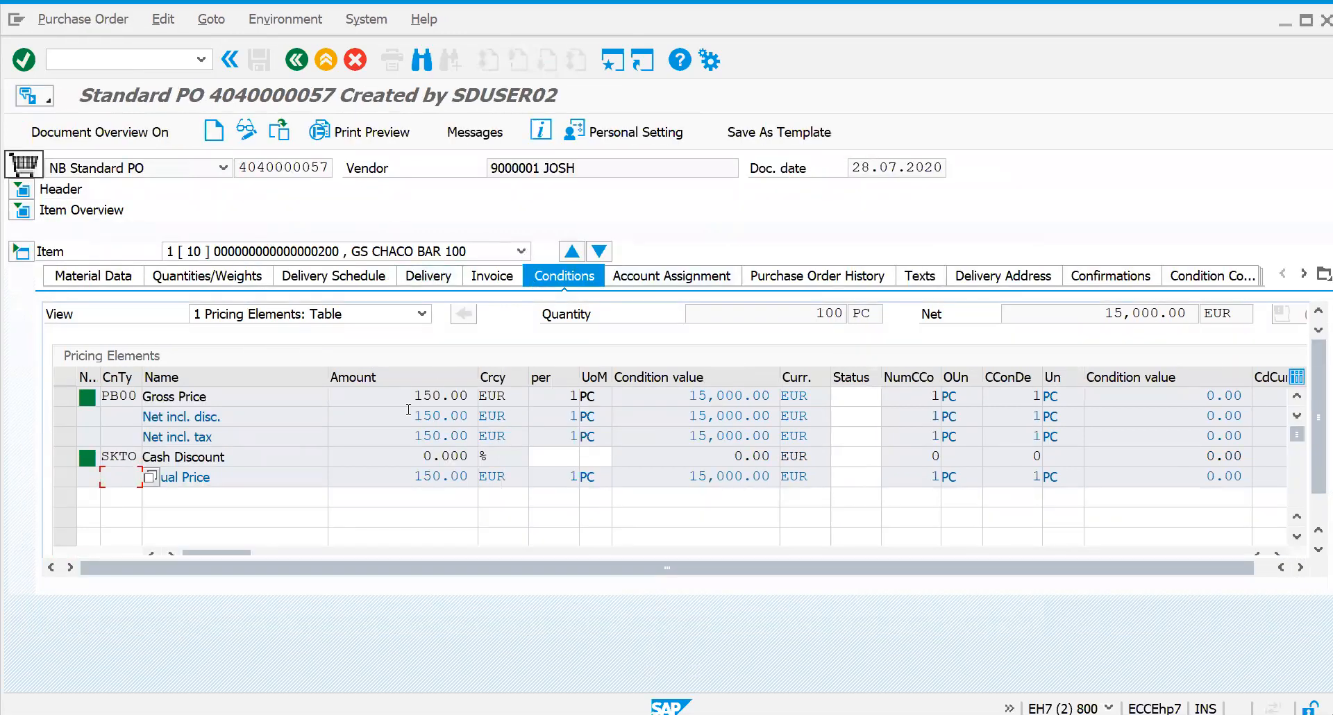
{"action": "double_click", "coordinate": [475, 397]}
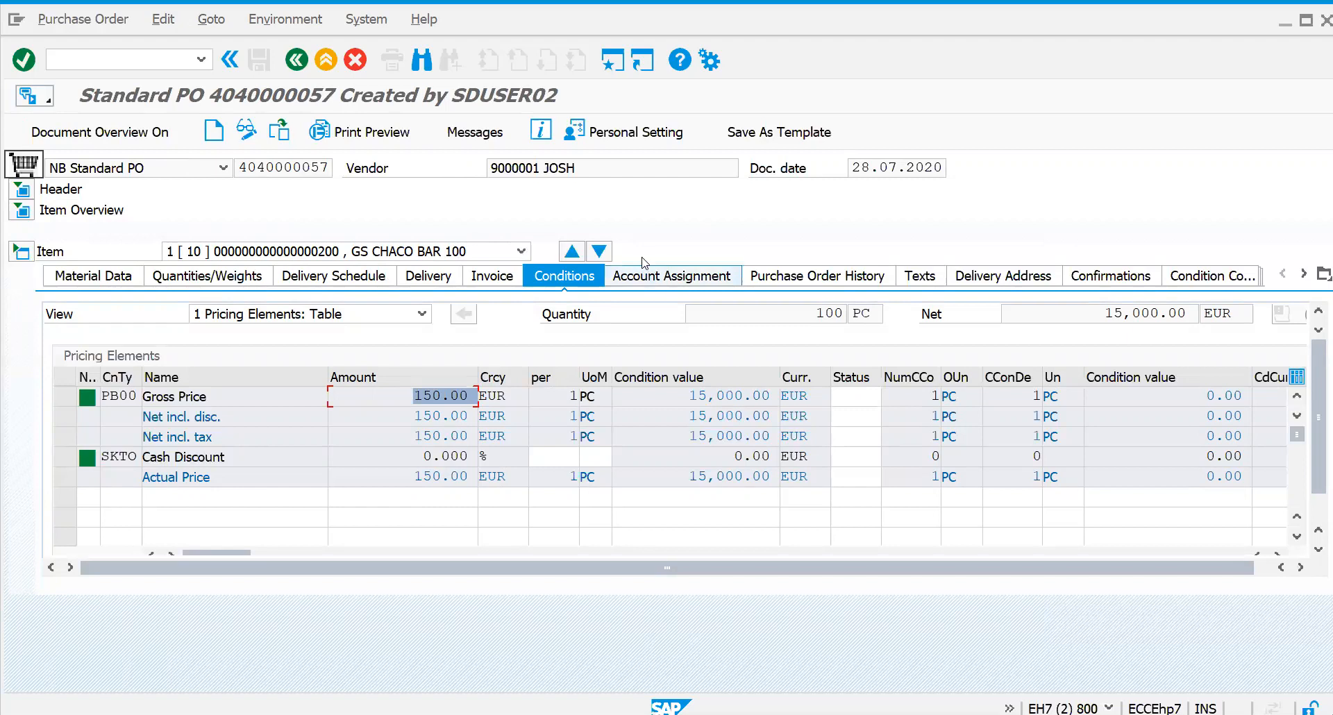
{"action": "left_click", "coordinate": [292, 61]}
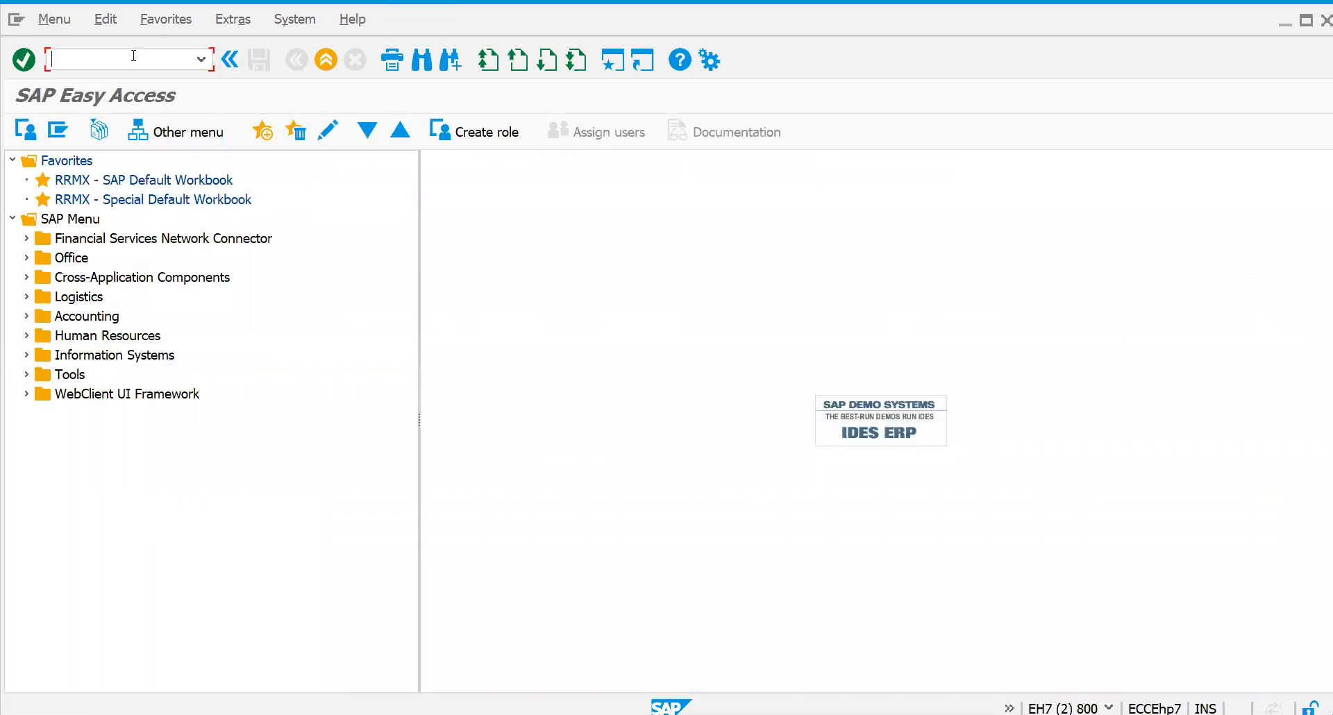
Create a GS CREDIT SALE order in VA01 for the same customer as the invoice, with material 200 and order quantity 20
{"action": "type", "text": "/NVA01"}
{"action": "key", "text": "Return"}
{"action": "key", "text": "Return"}
{"action": "type", "text": "820100"}
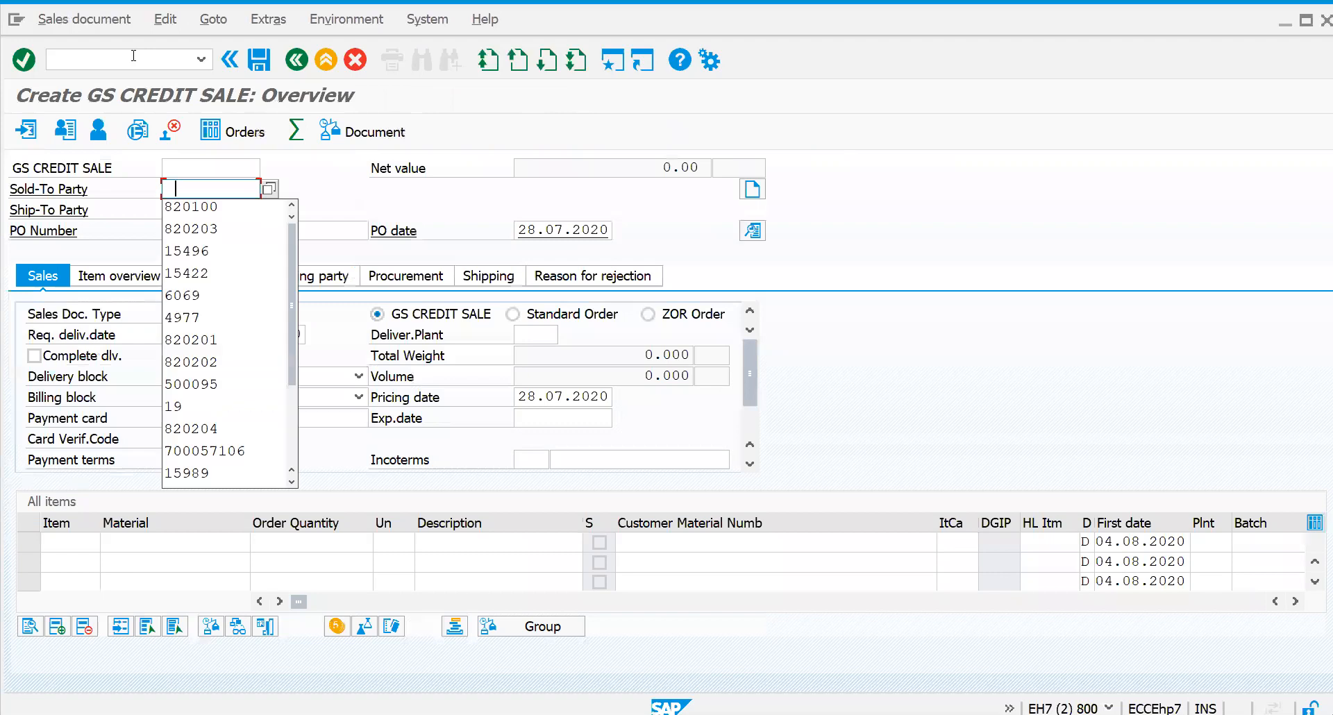
{"action": "key", "text": "Return"}
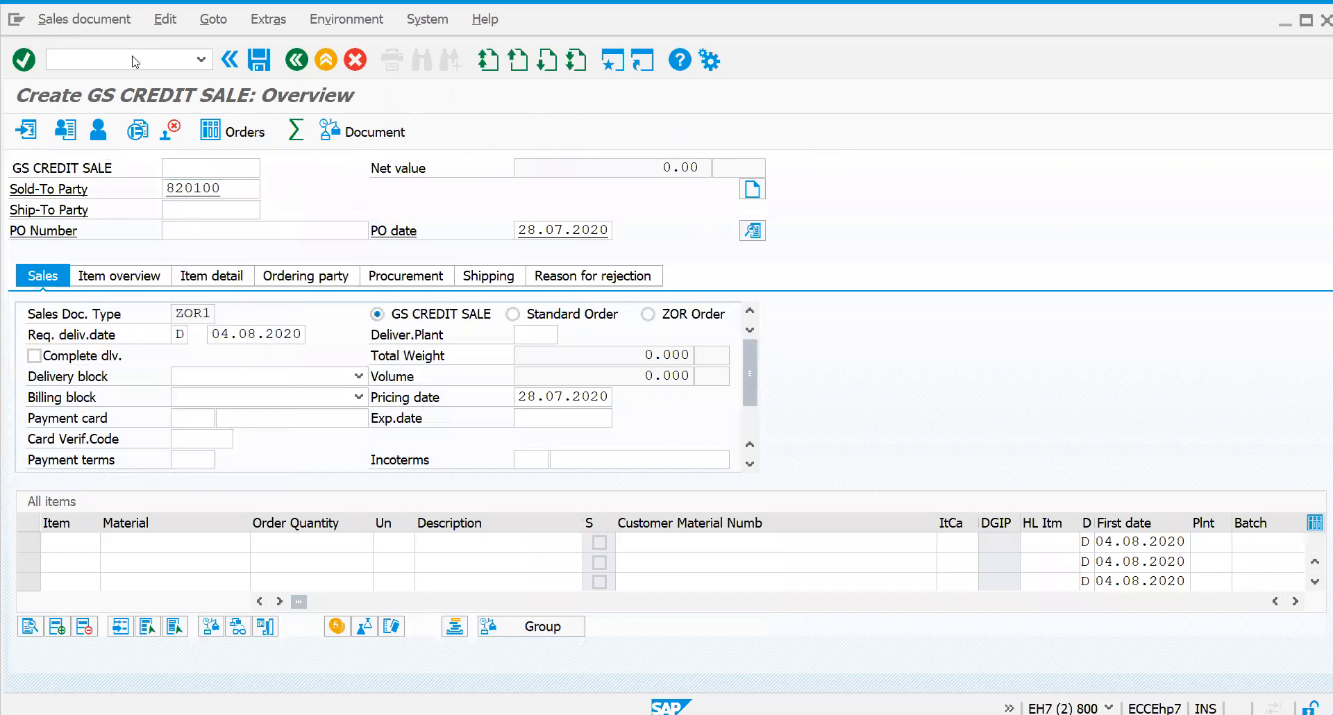
{"action": "type", "text": "200"}
{"action": "key", "text": "Tab"}
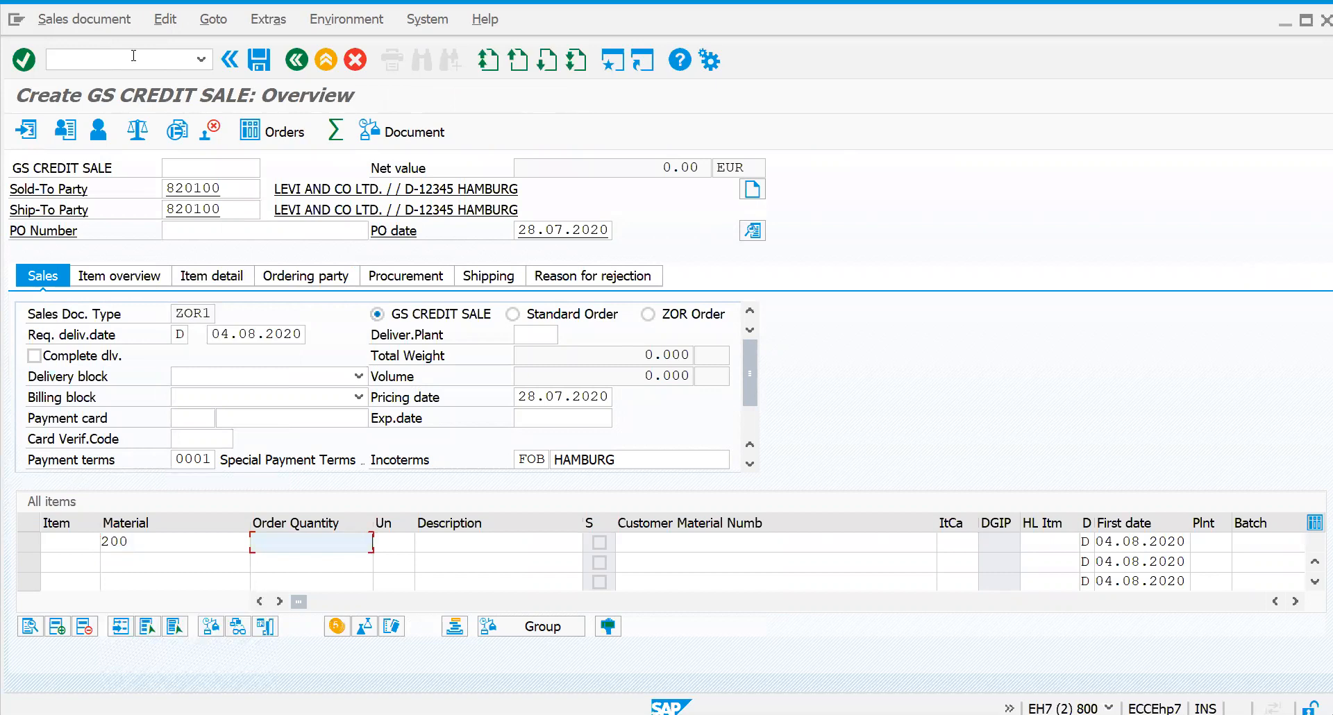
{"action": "type", "text": "20"}
{"action": "key", "text": "Return"}
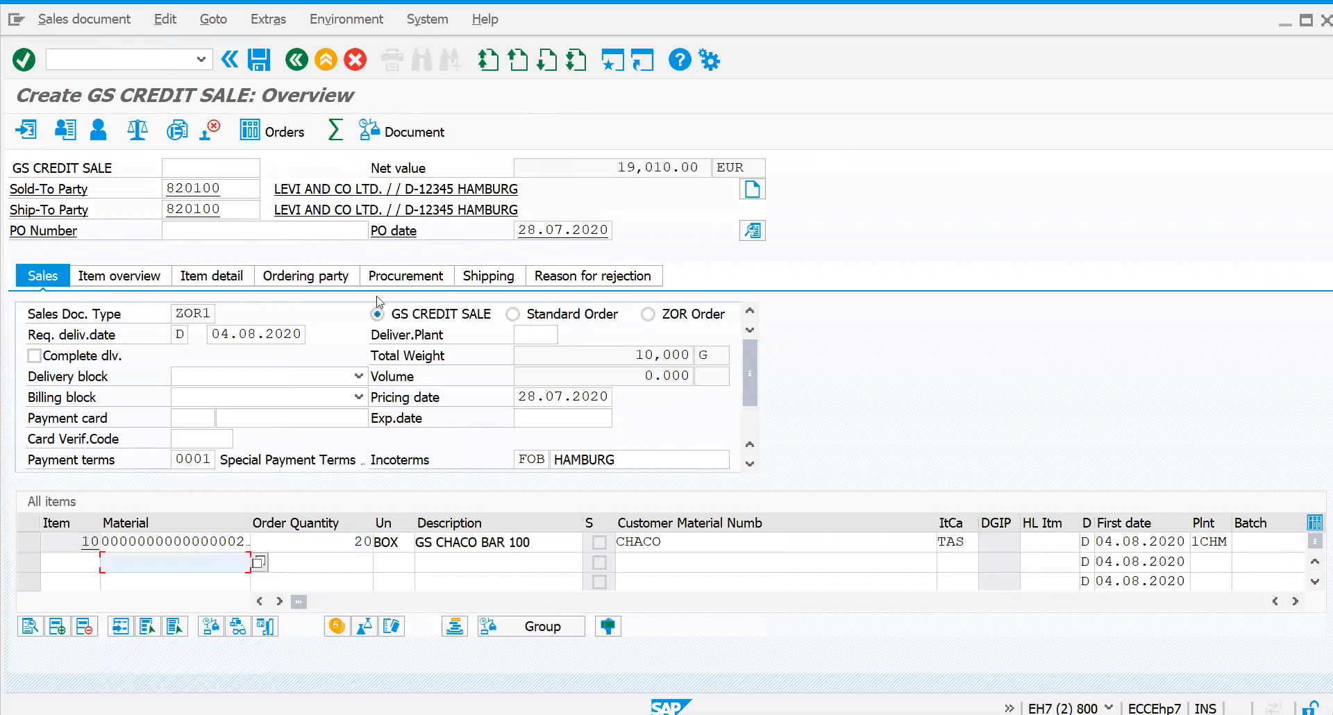
Check the new sales order's incompletion log and save the order
{"action": "left_click", "coordinate": [186, 29]}
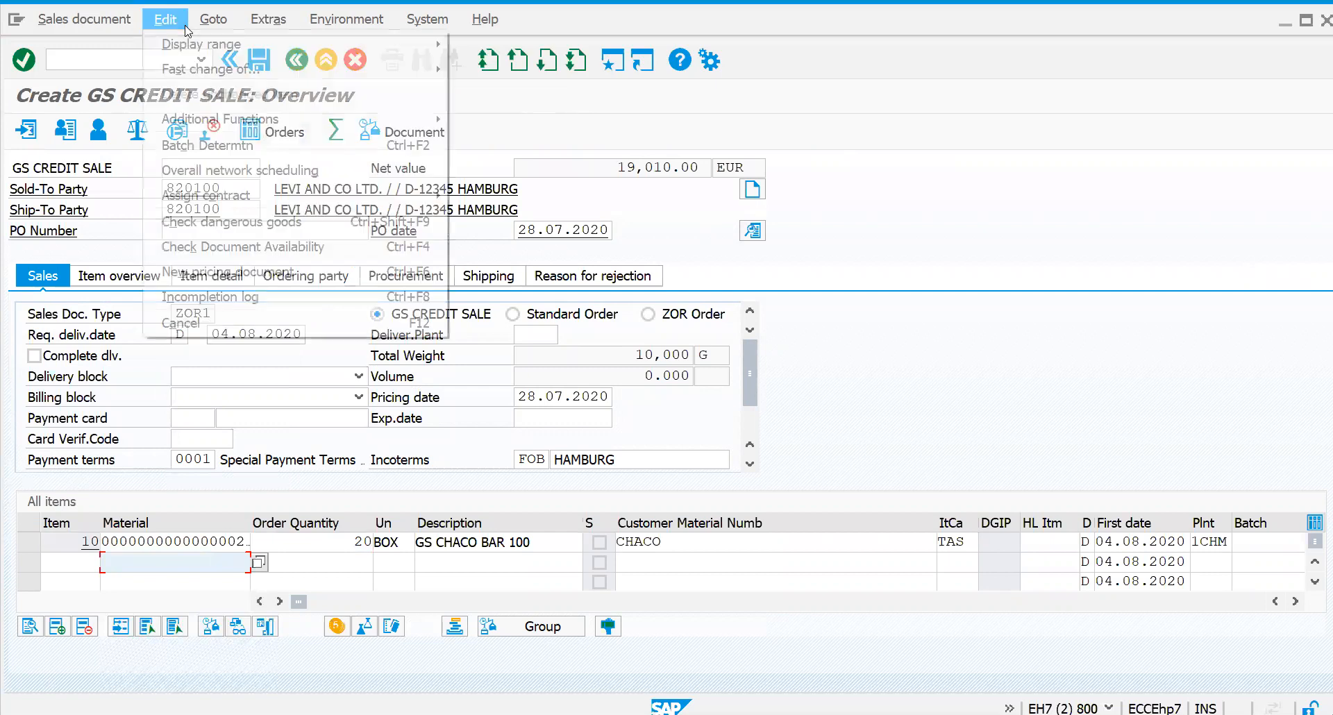
{"action": "left_click", "coordinate": [219, 297]}
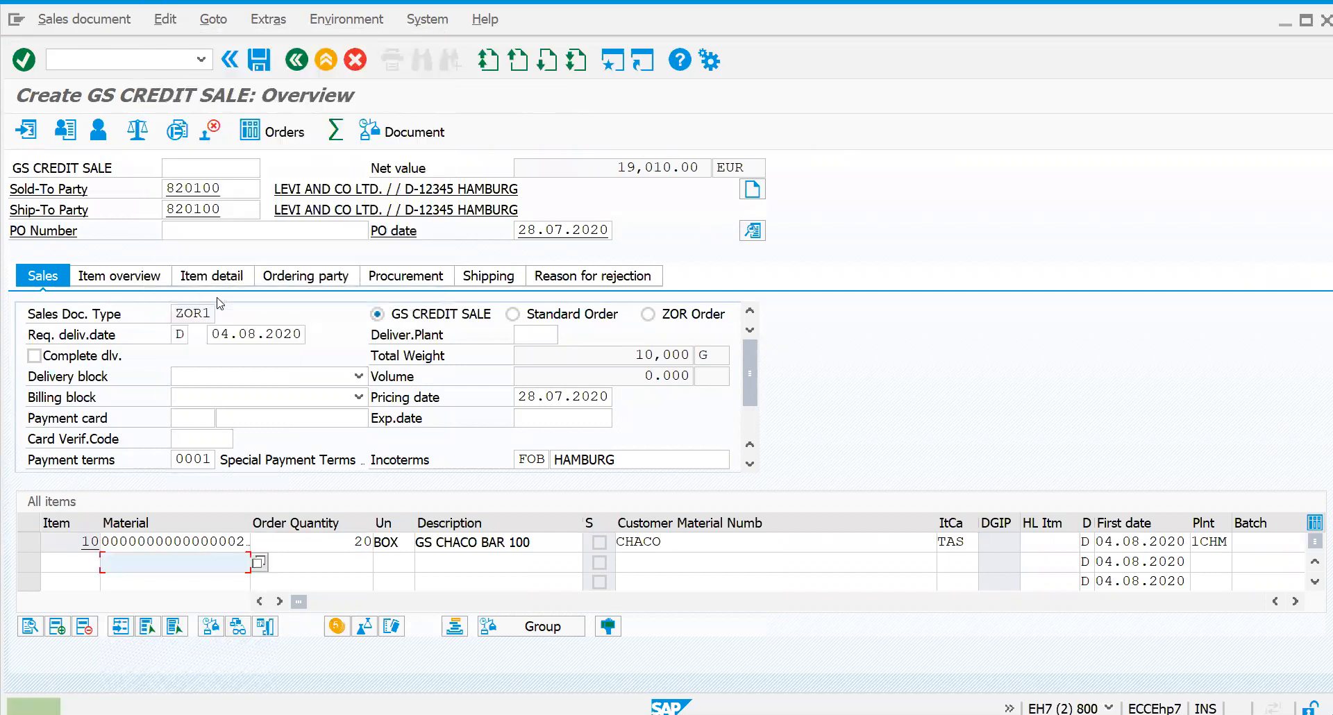
{"action": "left_click", "coordinate": [258, 64]}
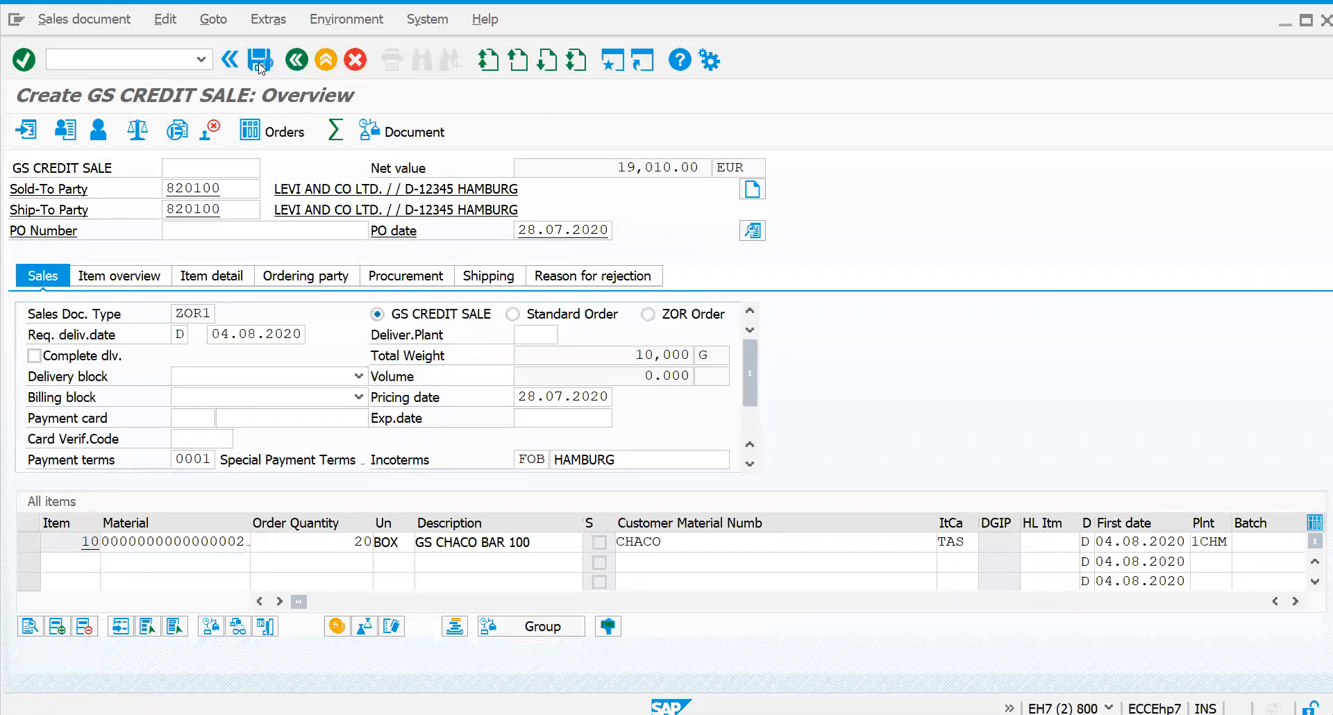
Display the MMBE stock overview of material 200 for plant 1CHM and storage location SALE
{"action": "key", "text": "ctrl+slash"}
{"action": "type", "text": "/NMM"}
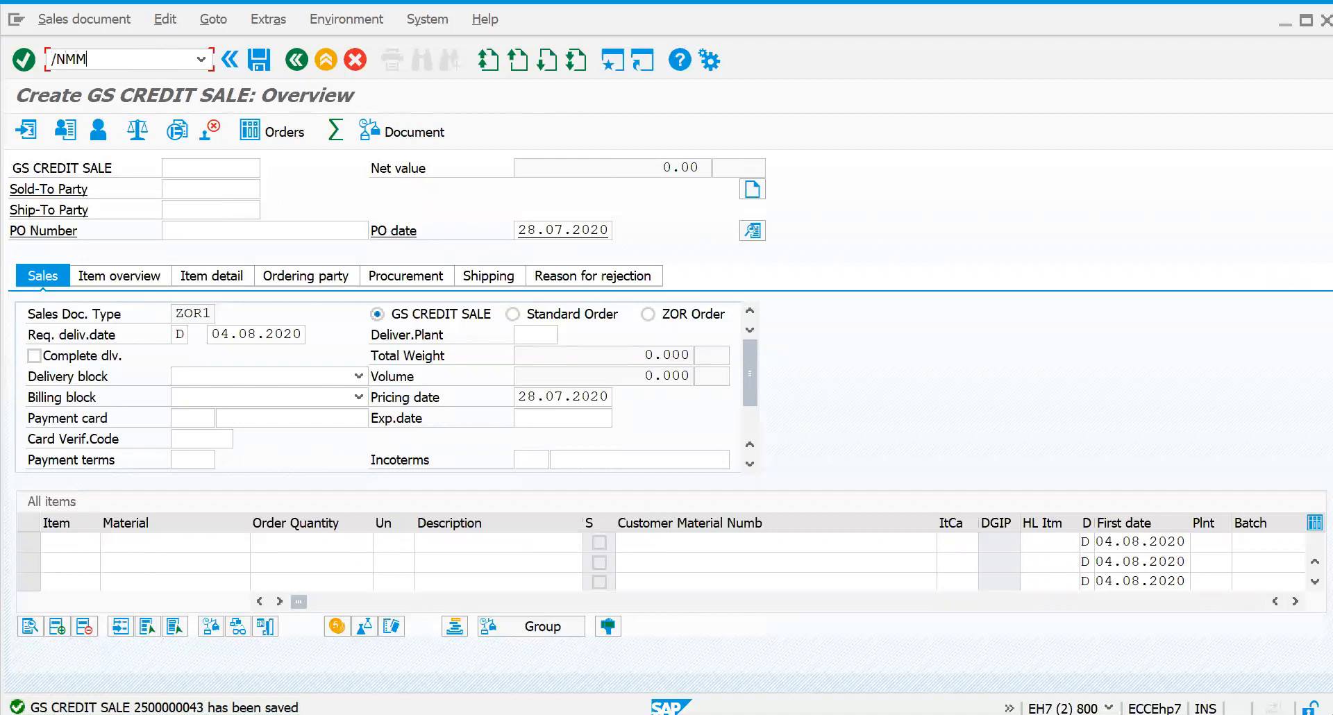
{"action": "type", "text": "BE"}
{"action": "key", "text": "Return"}
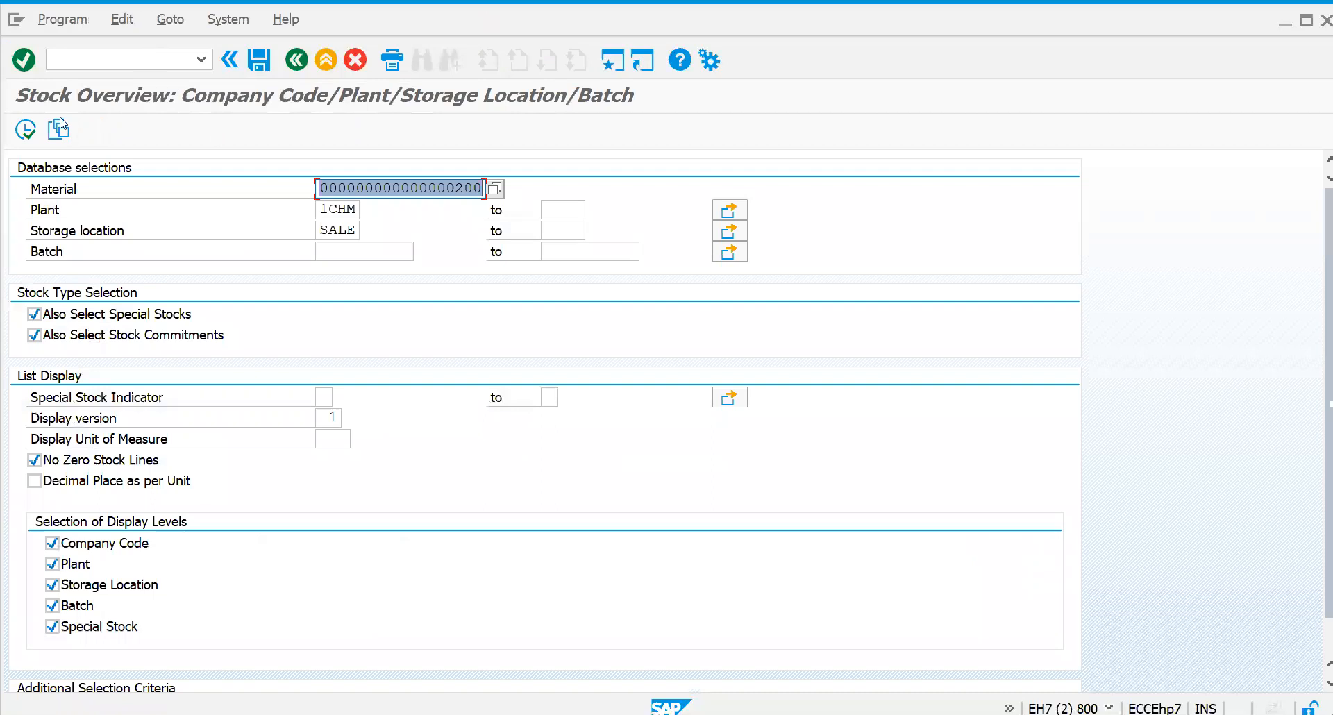
{"action": "left_click", "coordinate": [27, 129]}
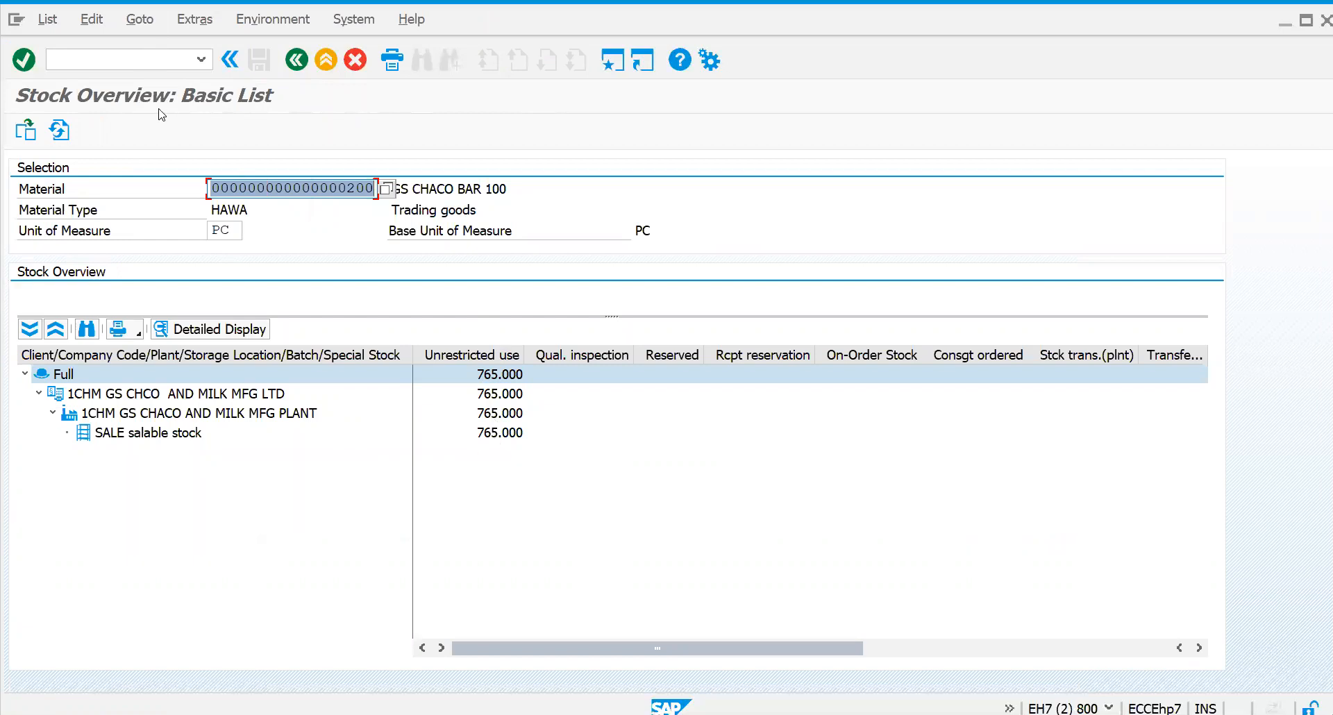
Open the new sales order in VA02 and examine the purchase requisition behind item 10's schedule line
{"action": "left_click", "coordinate": [126, 62]}
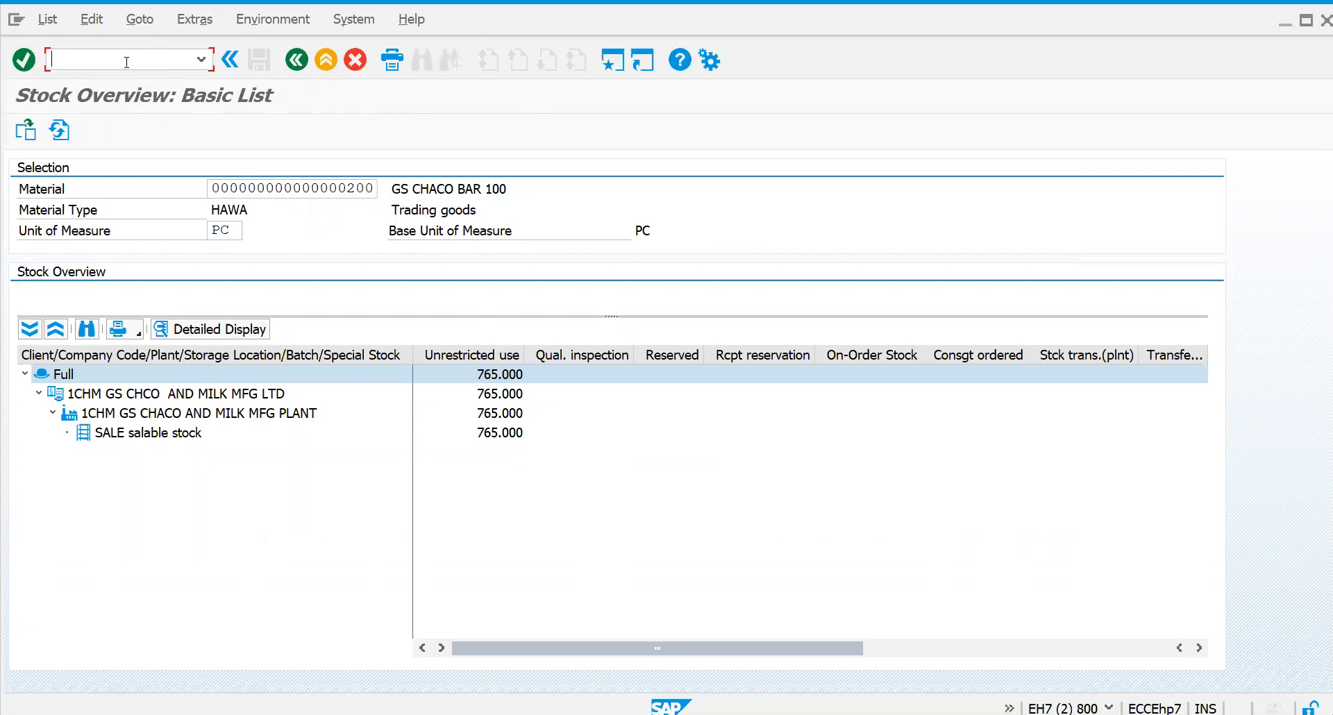
{"action": "type", "text": "/NVA02"}
{"action": "key", "text": "Return"}
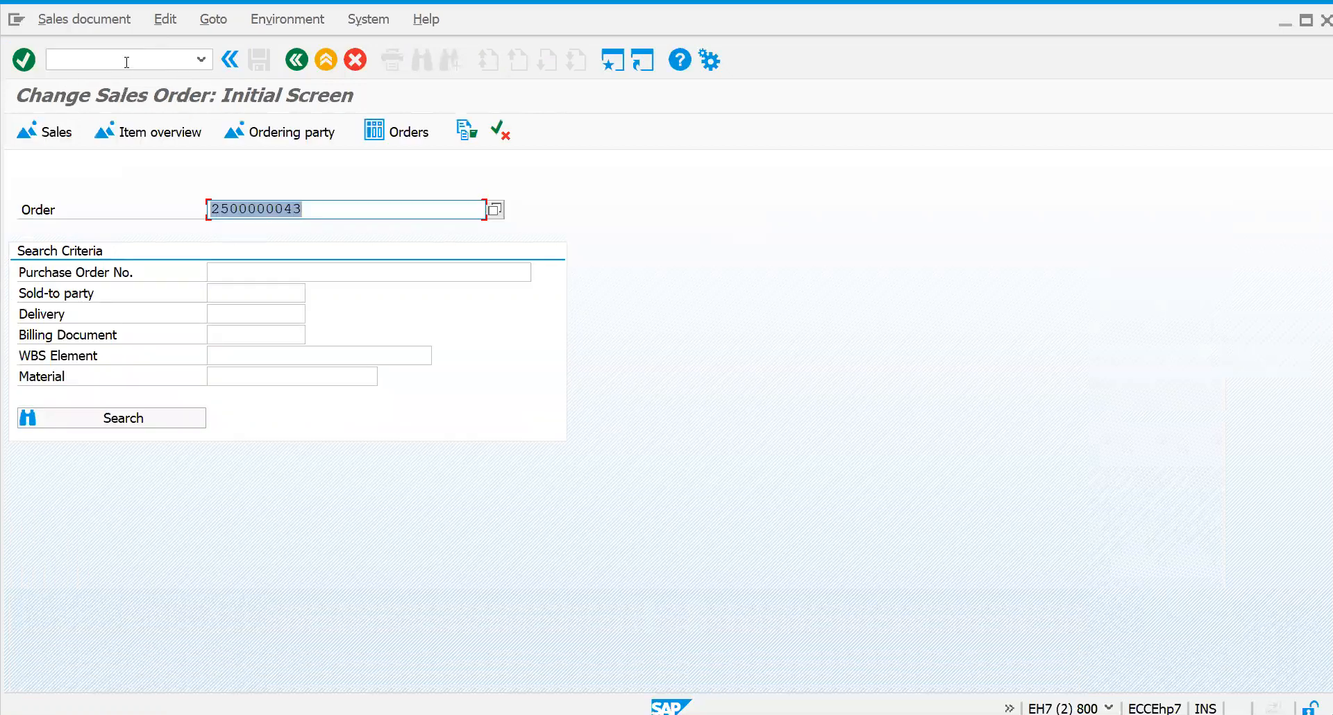
{"action": "key", "text": "Return"}
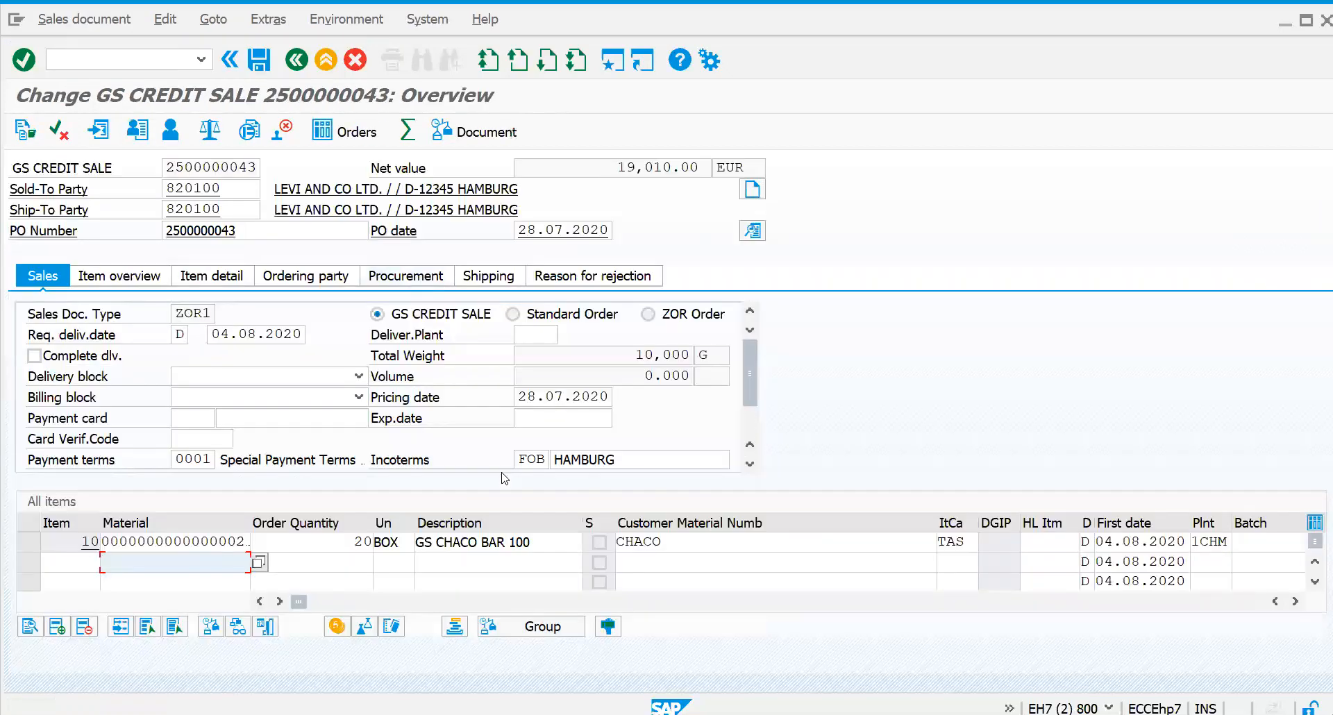
{"action": "double_click", "coordinate": [537, 542]}
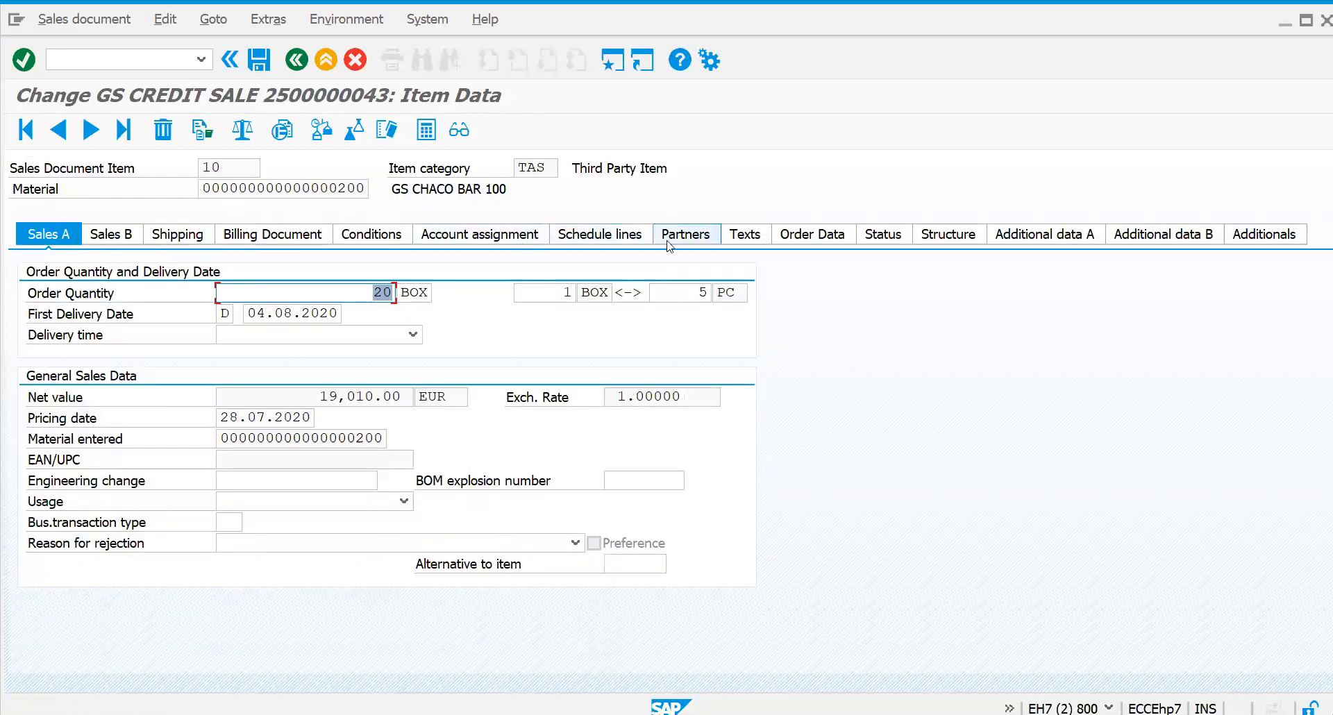
{"action": "left_click", "coordinate": [595, 236]}
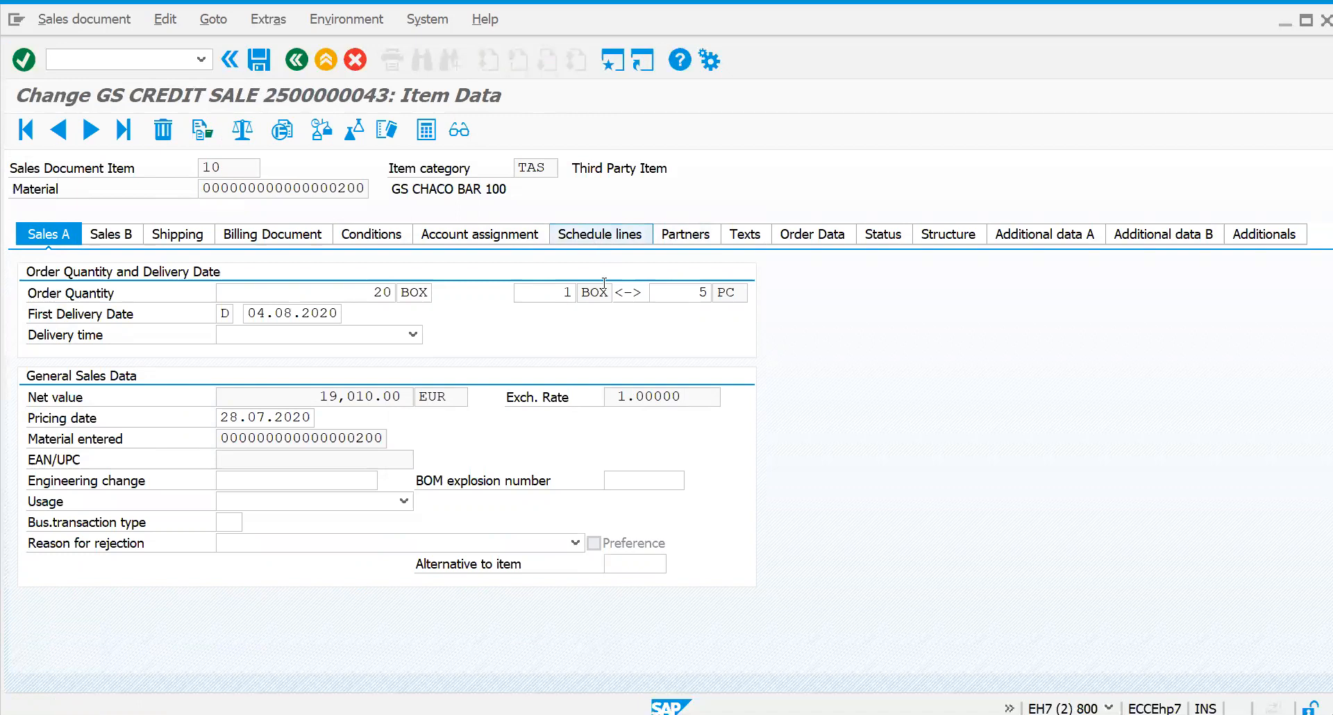
{"action": "left_click_drag", "start_coordinate": [1048, 378], "coordinate": [972, 377]}
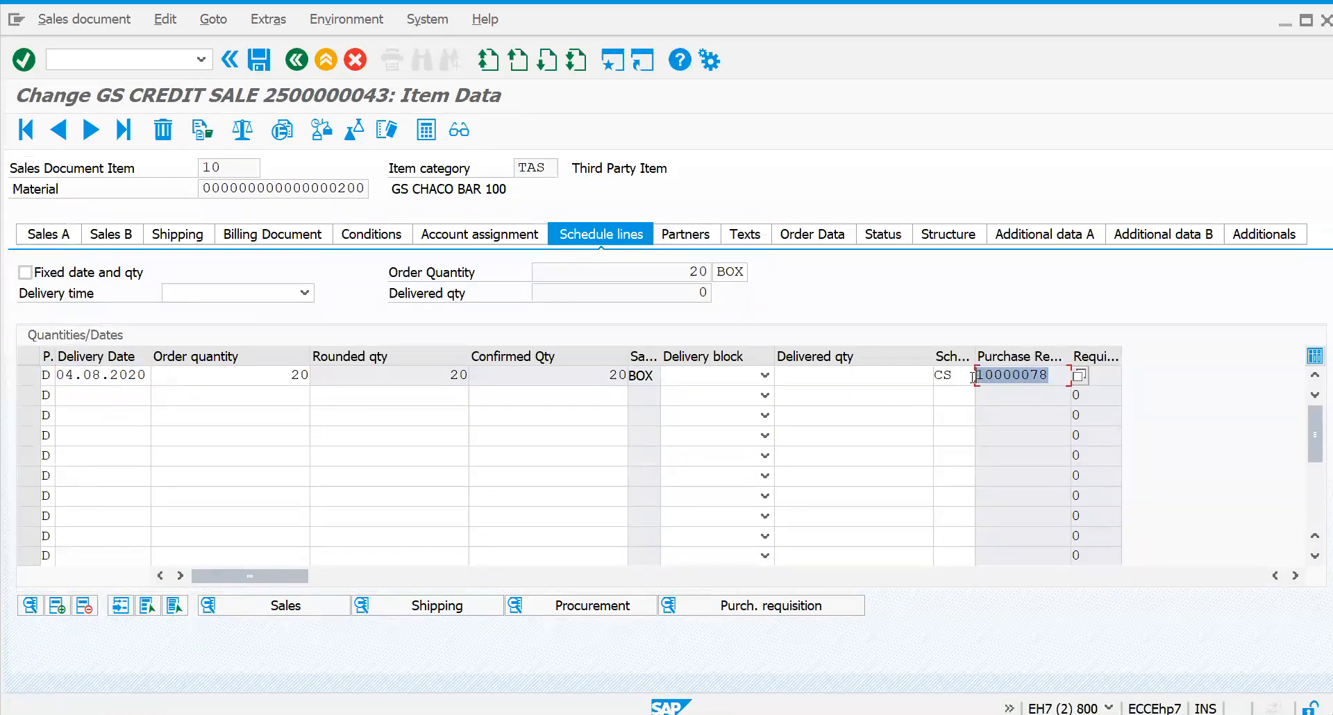
{"action": "left_click", "coordinate": [744, 605]}
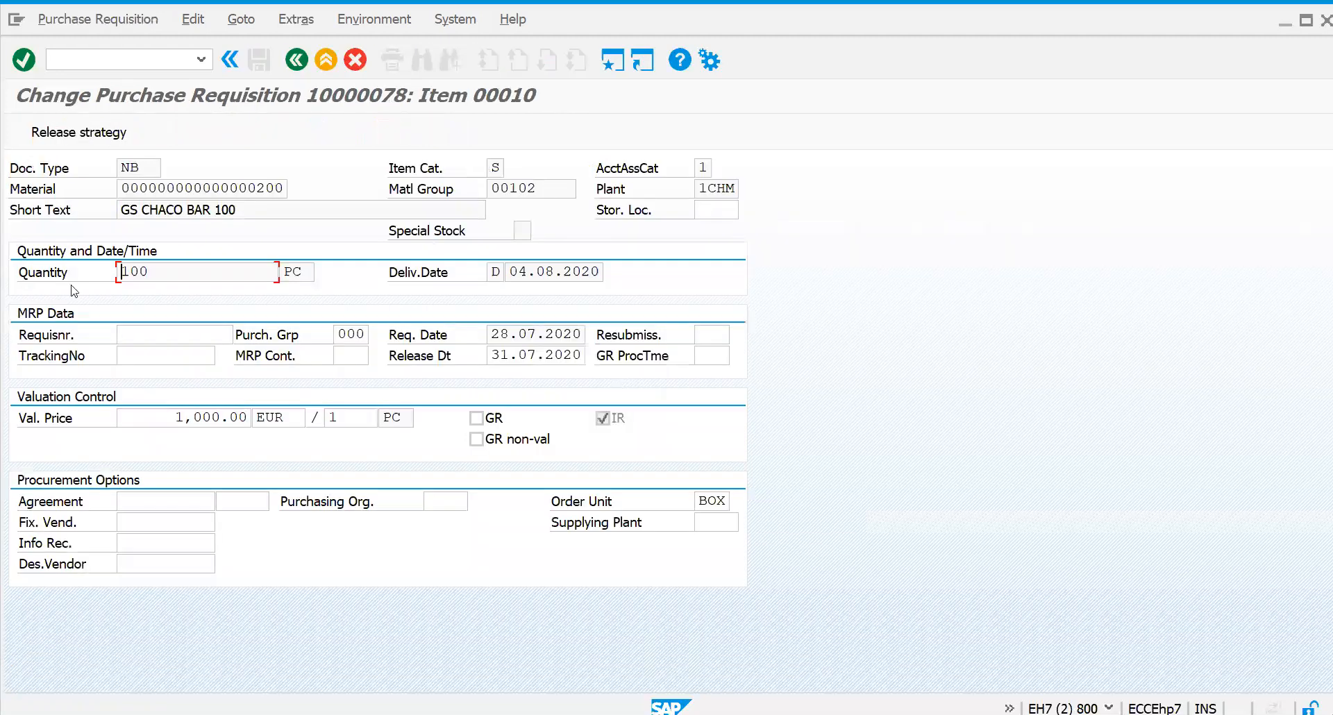
{"action": "left_click", "coordinate": [294, 60]}
List the sales order's purchase requisition in ME57 for plant 1CHM, with assigned purchase requisitions included
{"action": "type", "text": "/N"}
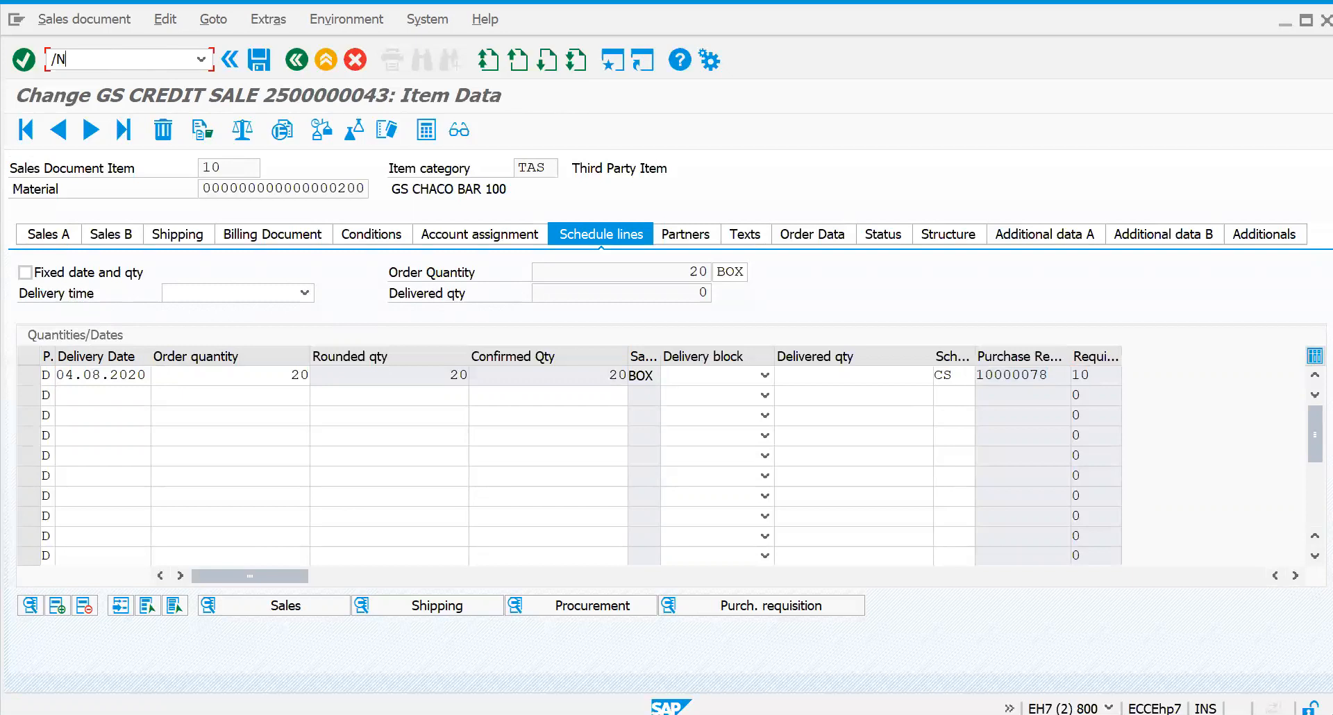
{"action": "type", "text": "ME57"}
{"action": "key", "text": "Return"}
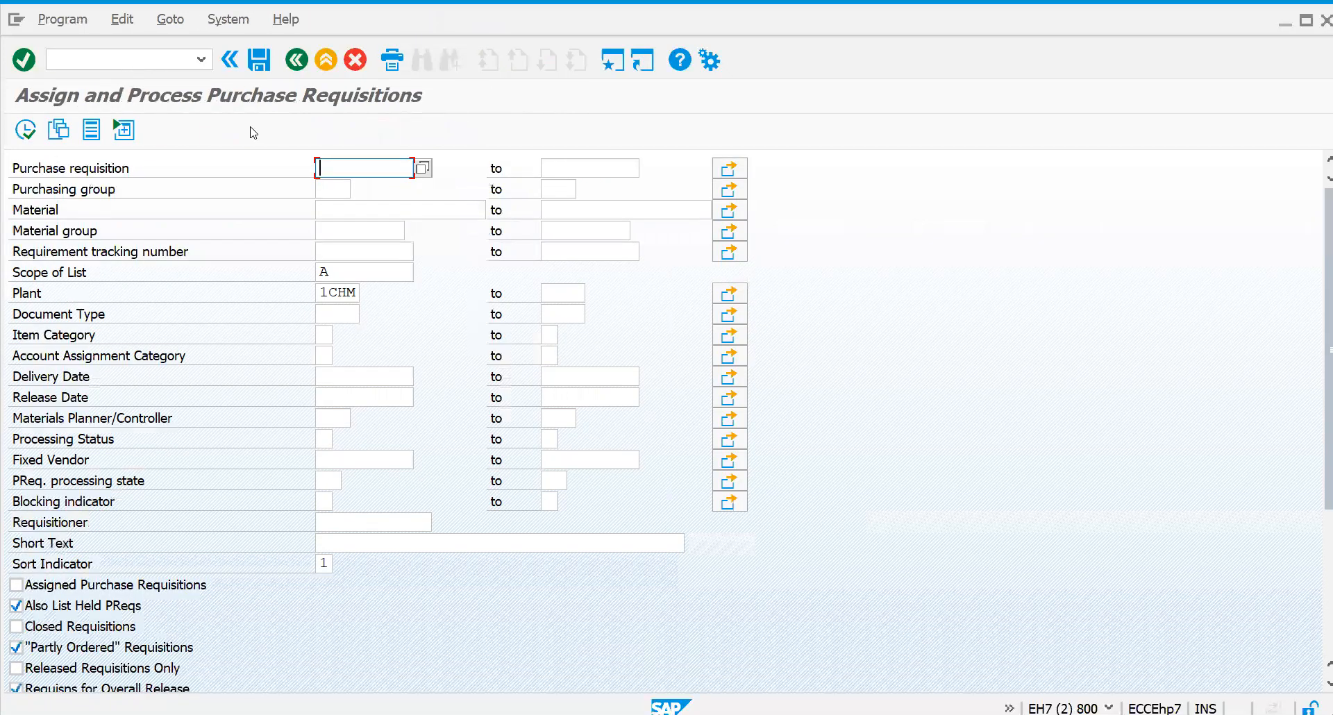
{"action": "type", "text": "10000078"}
{"action": "left_click", "coordinate": [15, 585]}
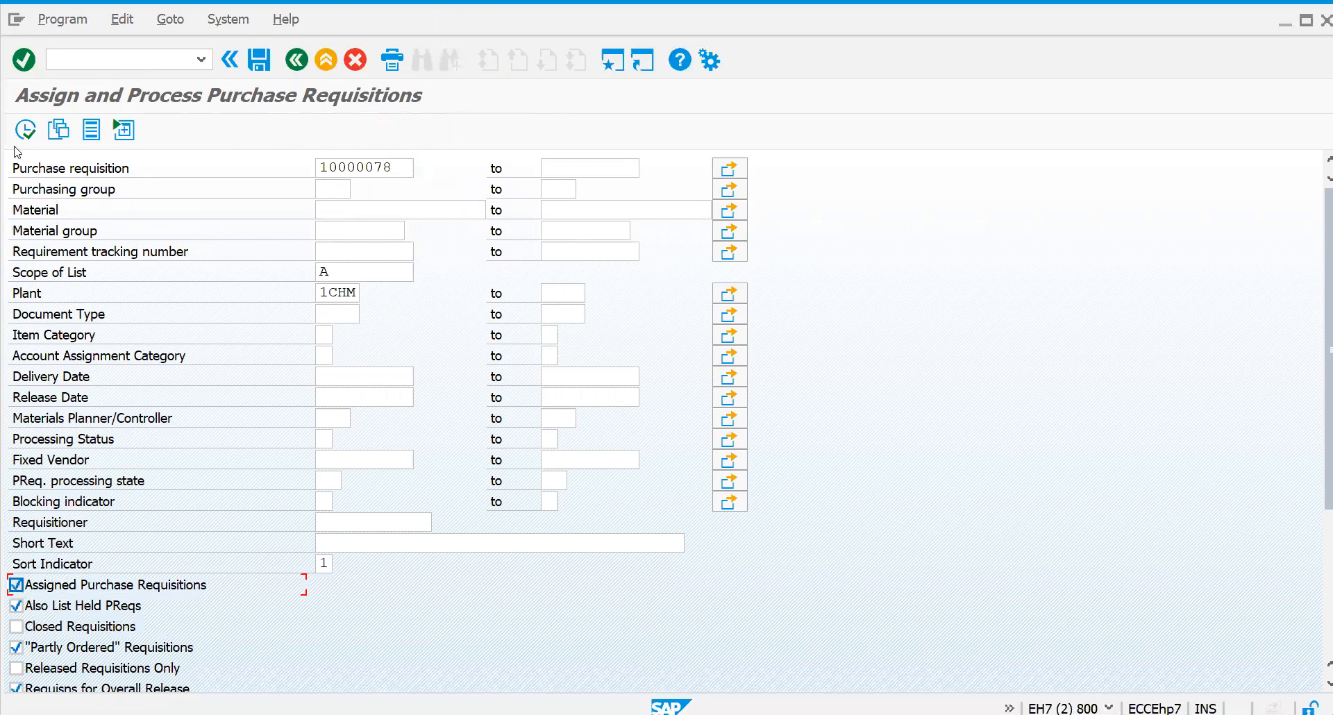
{"action": "left_click", "coordinate": [25, 130]}
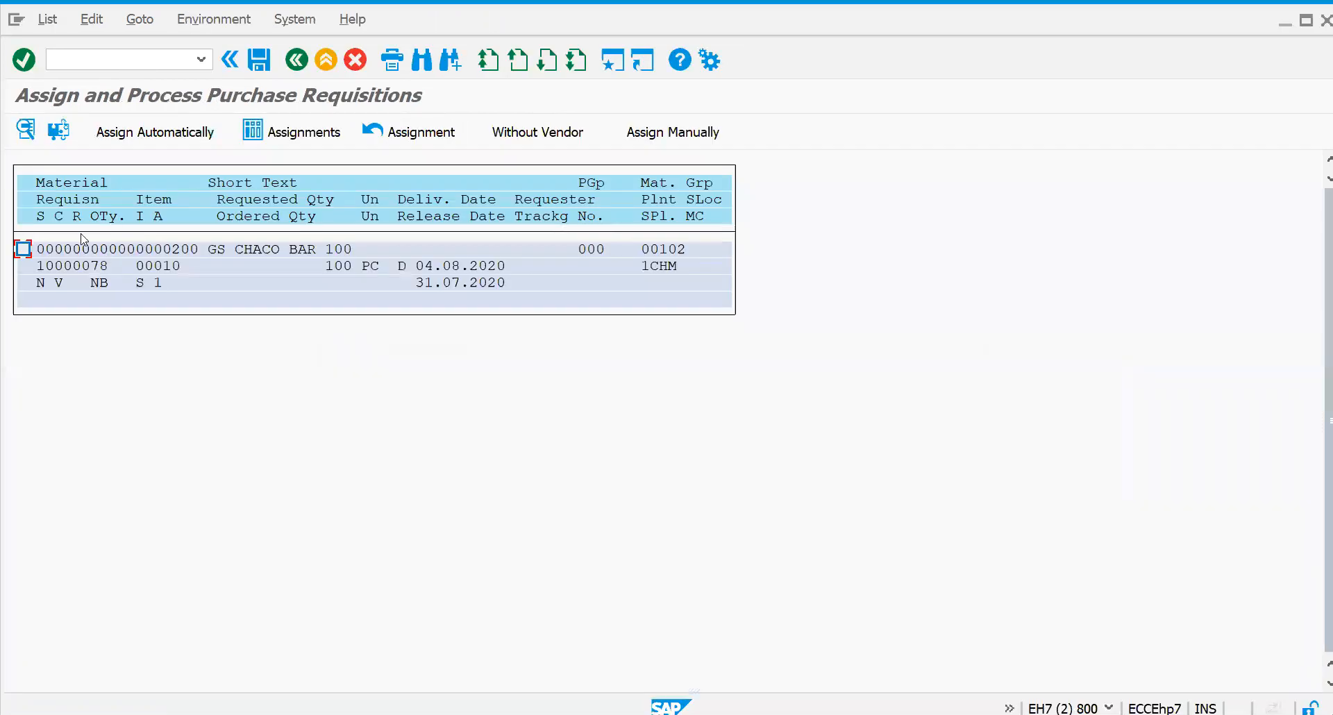
Assign a source of supply to the requisition automatically, choosing the vendor with the 150.00 EUR net price
{"action": "left_click", "coordinate": [157, 136]}
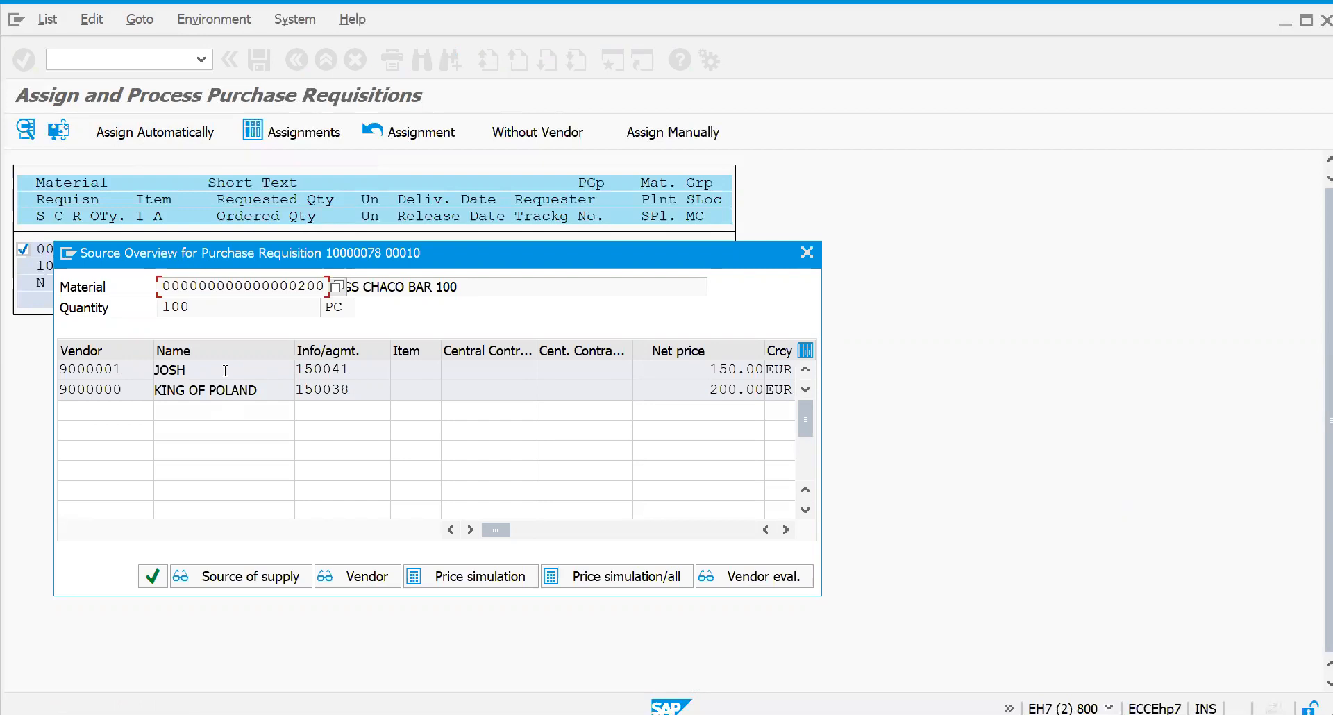
{"action": "left_click_drag", "start_coordinate": [702, 388], "coordinate": [775, 386]}
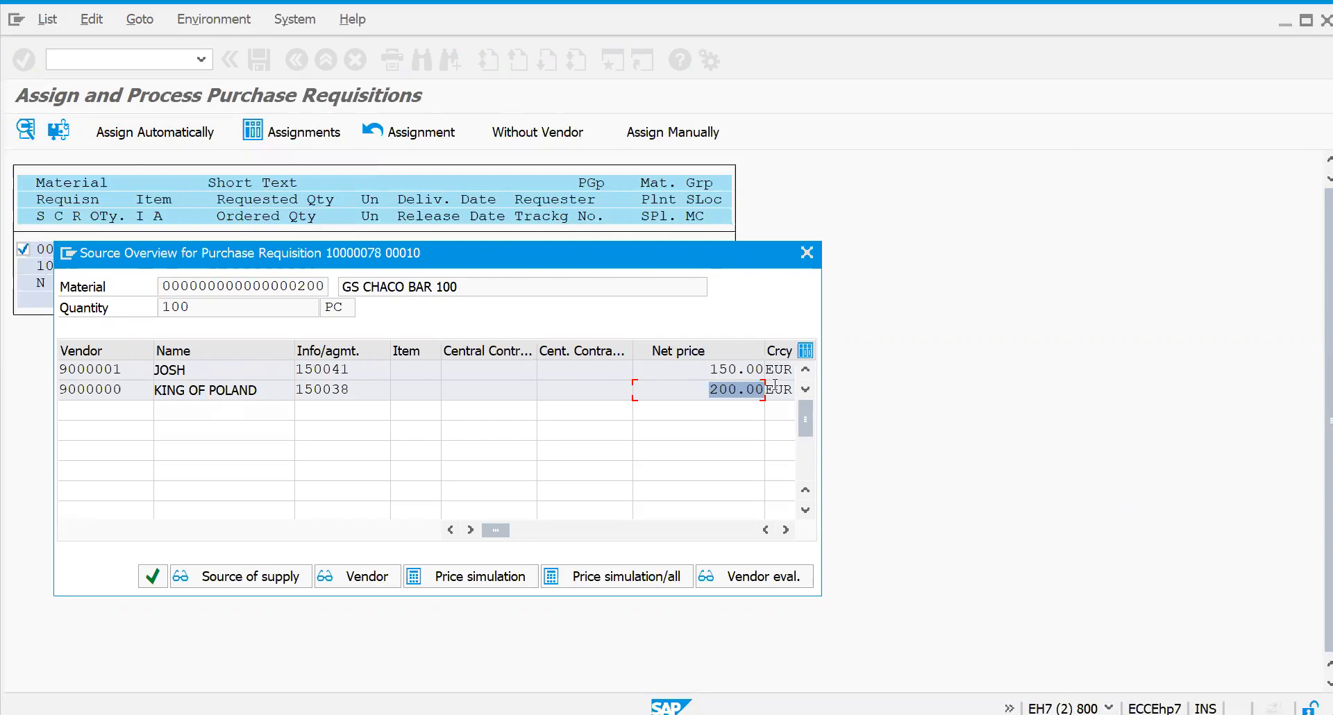
{"action": "left_click", "coordinate": [775, 386]}
{"action": "left_click", "coordinate": [694, 387]}
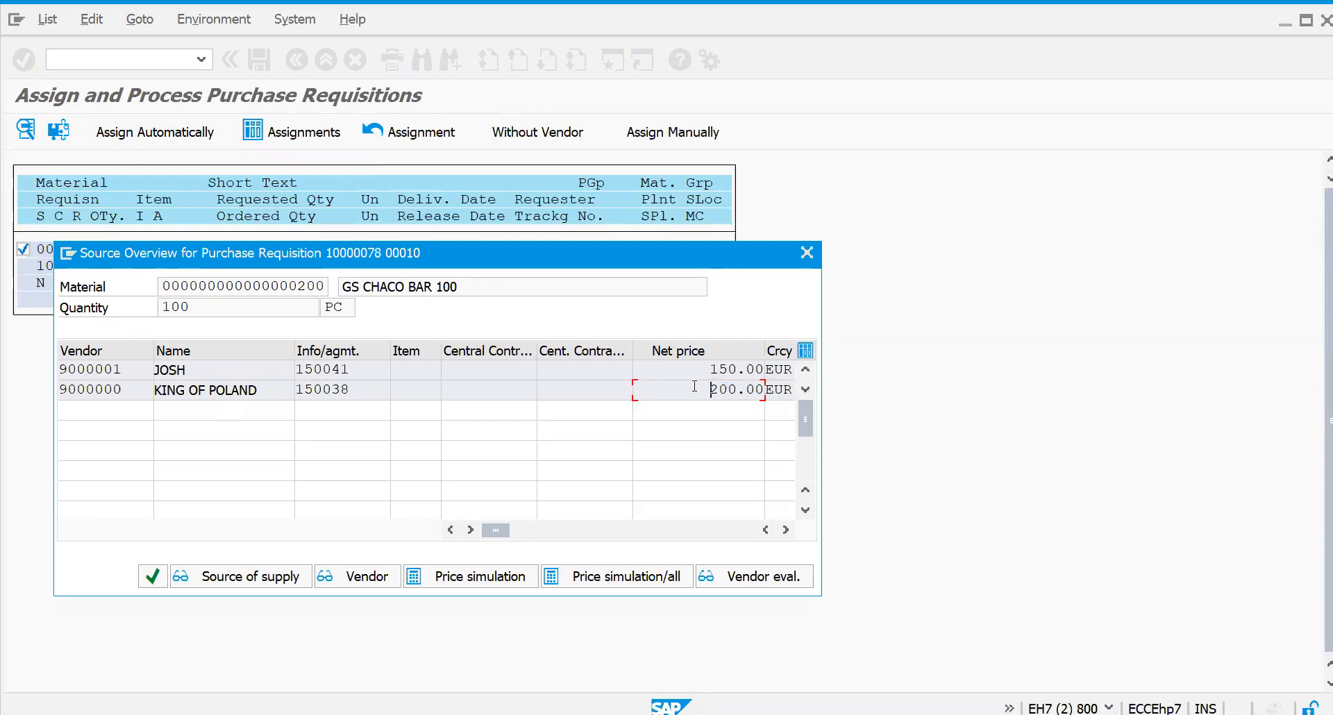
{"action": "double_click", "coordinate": [694, 386]}
{"action": "left_click", "coordinate": [219, 375]}
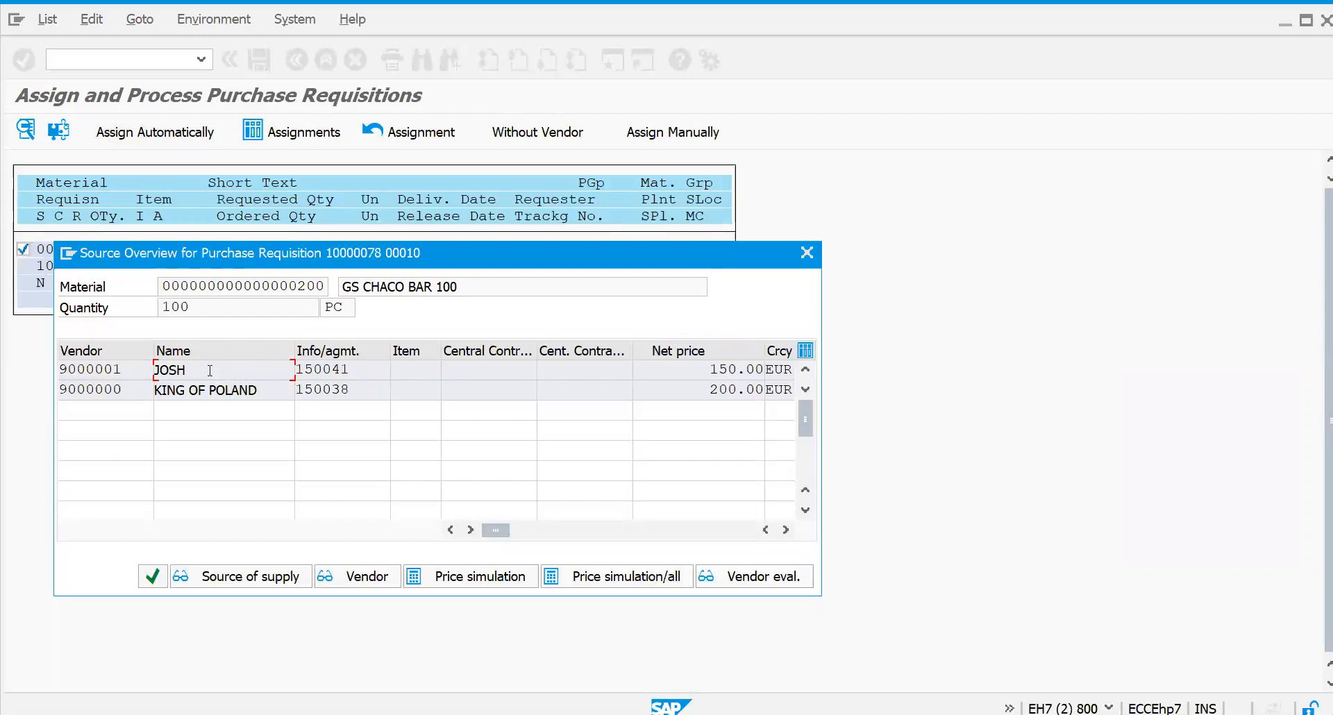
{"action": "double_click", "coordinate": [210, 371]}
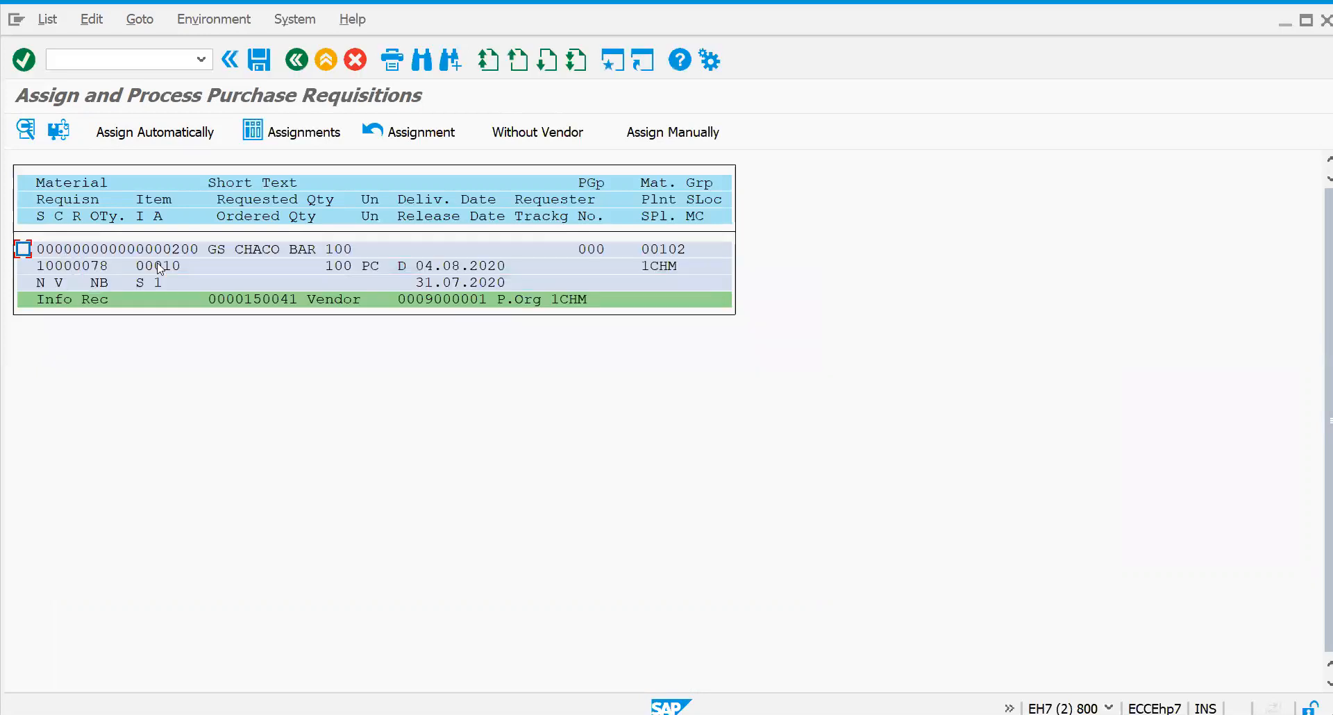
Process the requisition's vendor assignment into a new NB purchase order dated 28.07.2020, with purchasing group 000 and purchasing organization 1CHM
{"action": "left_click", "coordinate": [23, 249]}
{"action": "left_click", "coordinate": [303, 142]}
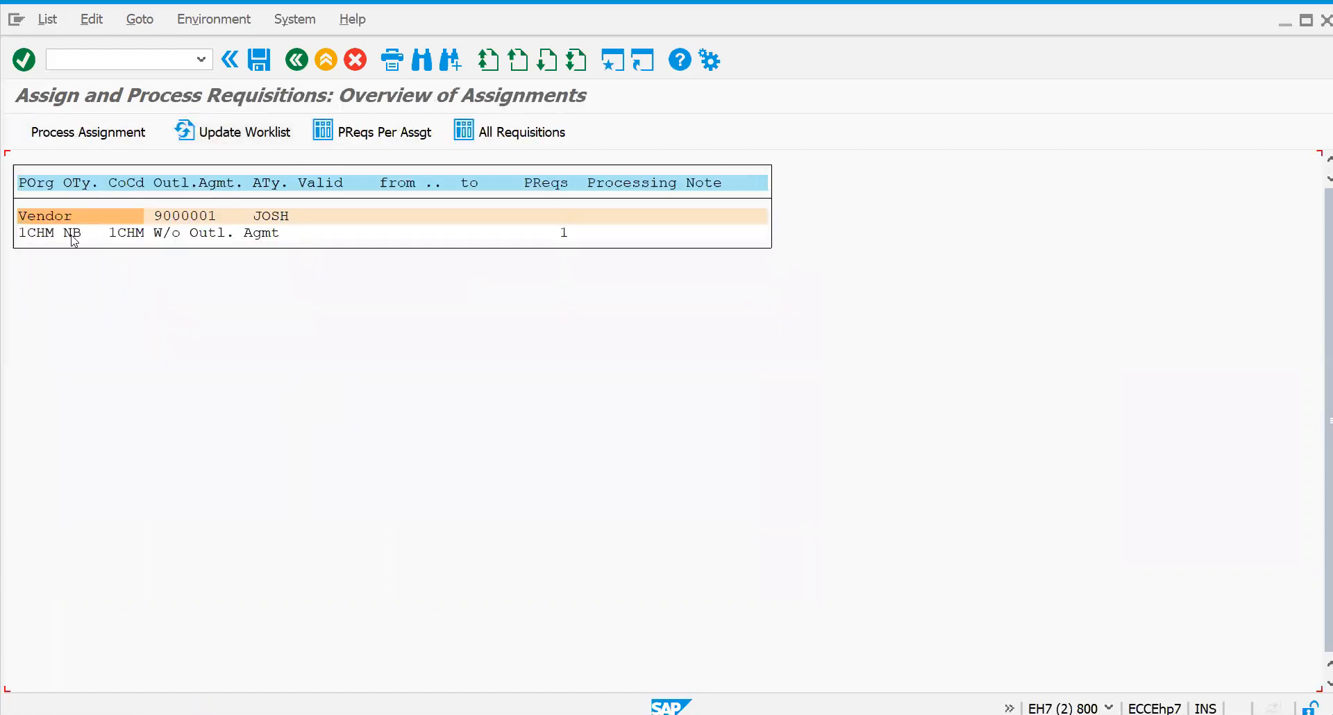
{"action": "double_click", "coordinate": [73, 239]}
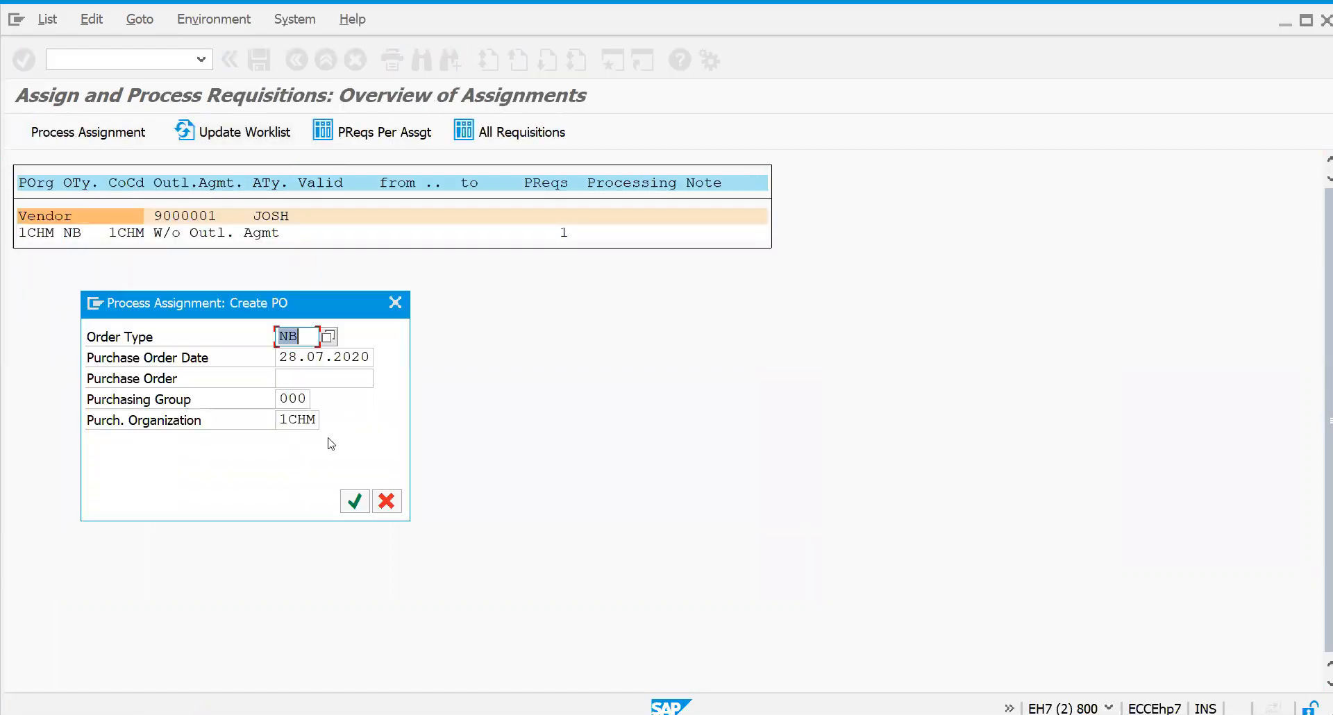
{"action": "left_click", "coordinate": [353, 504]}
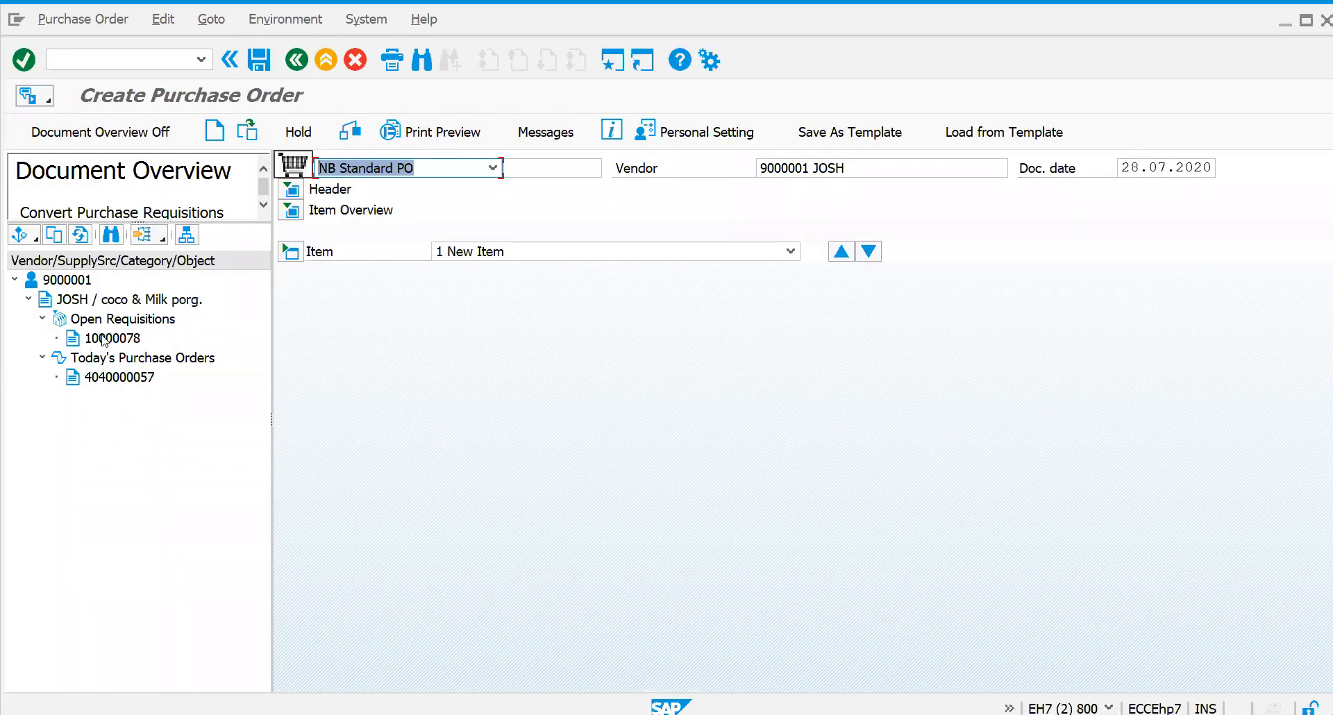
Adopt the vendor's open requisition from the document overview into the new purchase order
{"action": "left_click", "coordinate": [116, 339]}
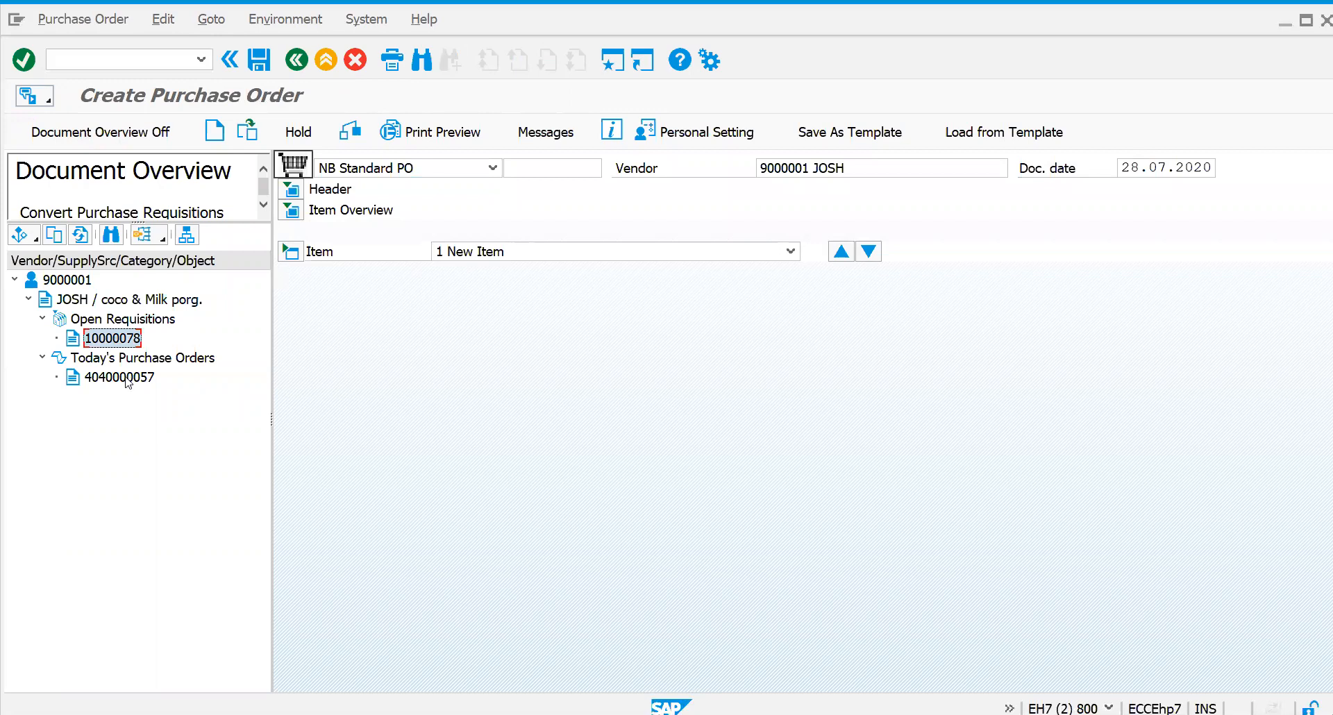
{"action": "left_click", "coordinate": [129, 379]}
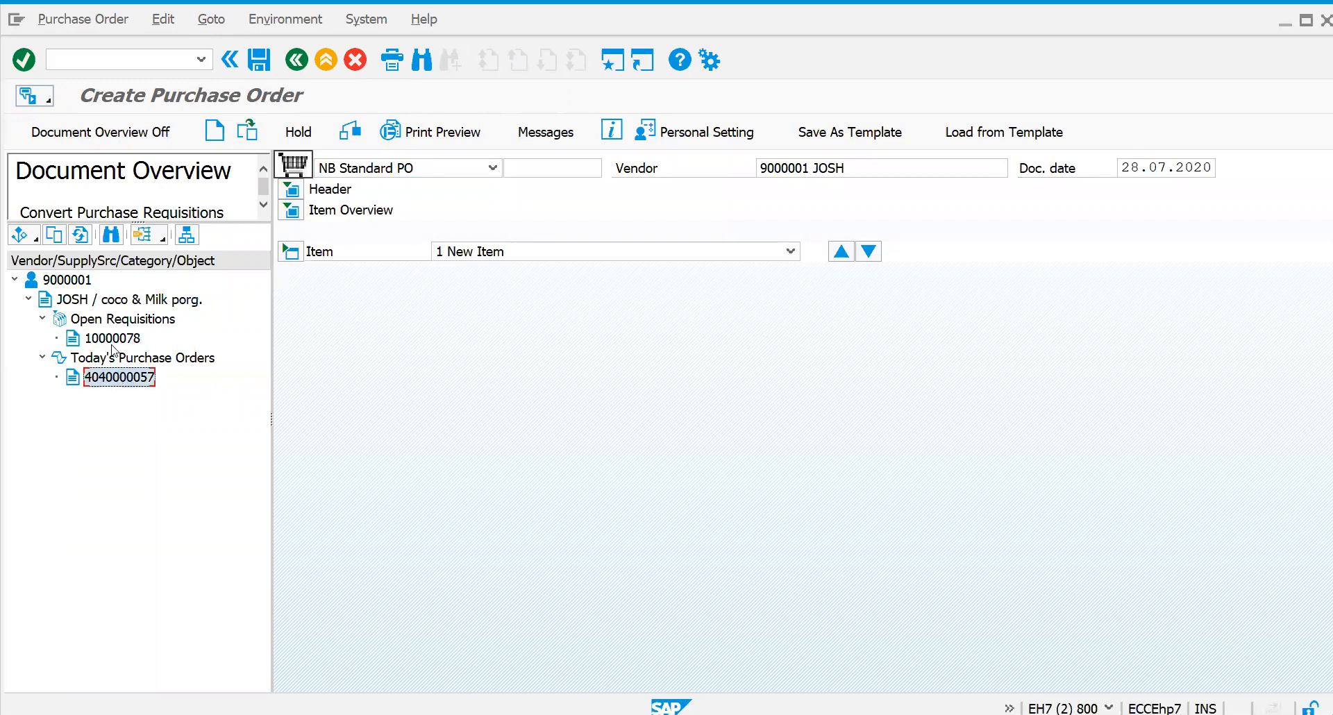
{"action": "left_click", "coordinate": [112, 345]}
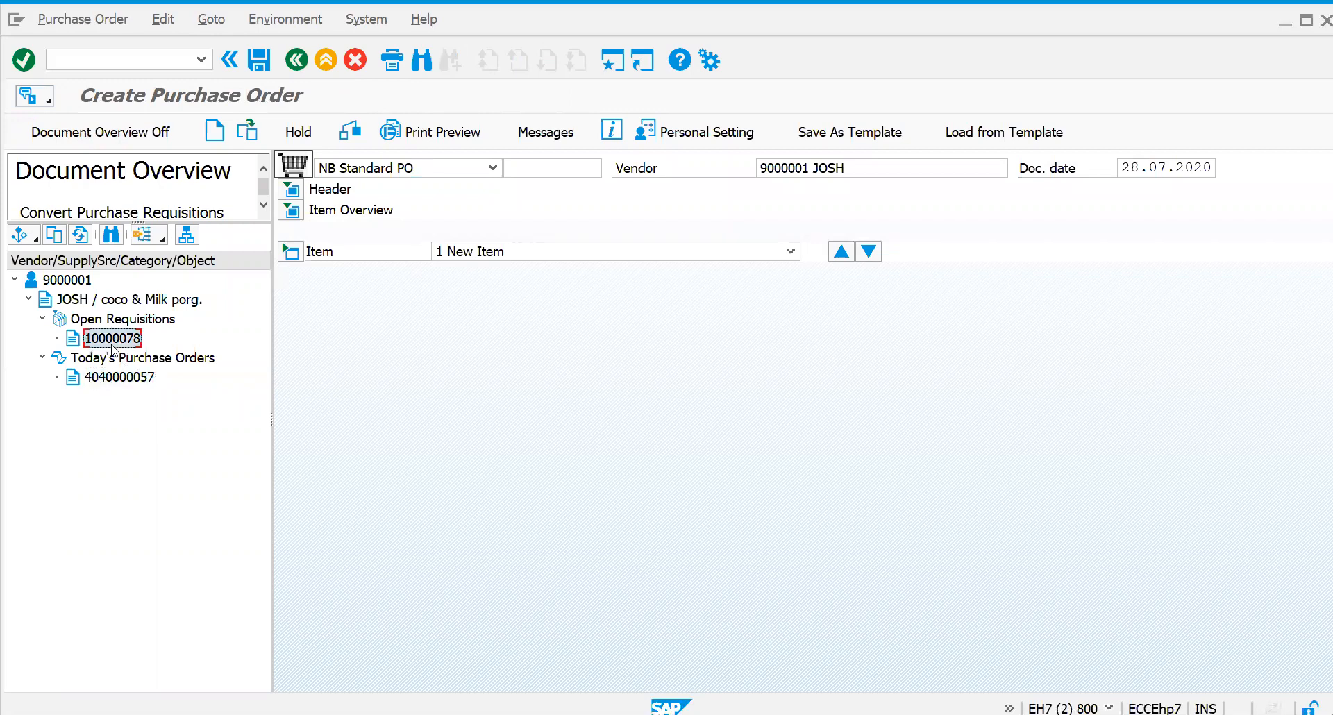
{"action": "left_click", "coordinate": [106, 382]}
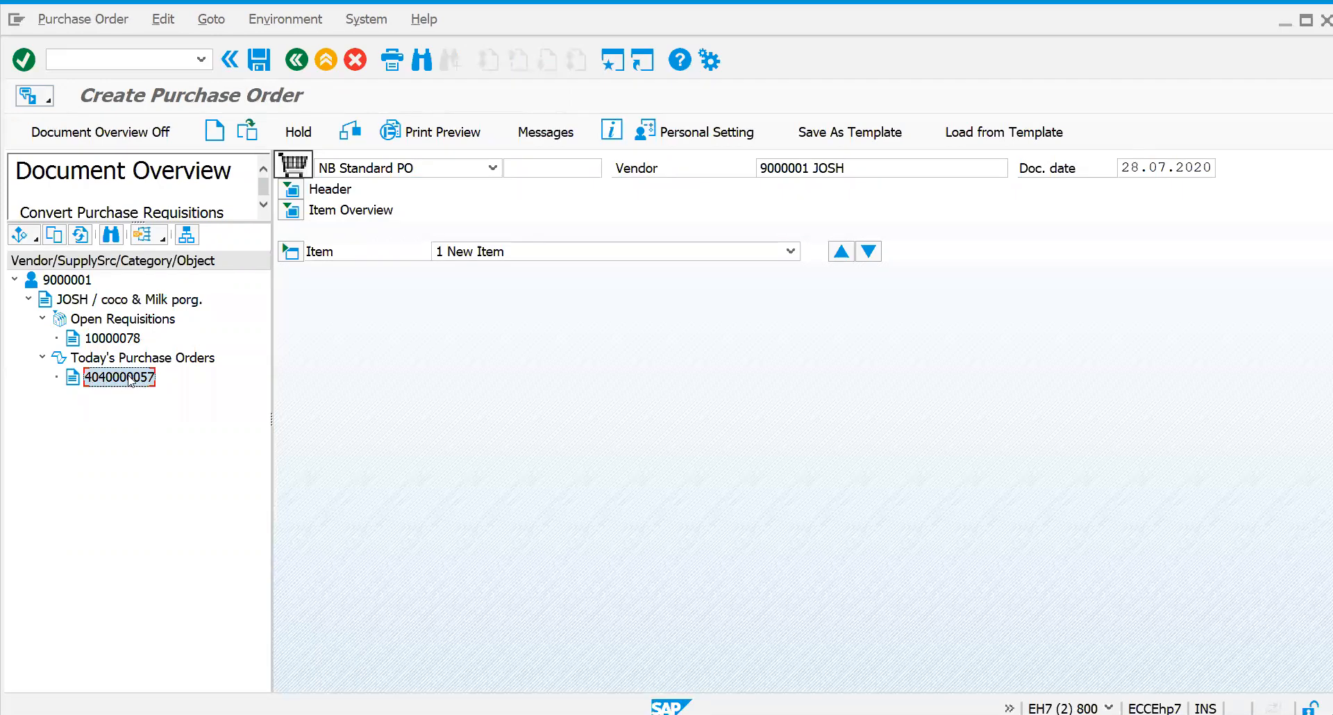
{"action": "left_click", "coordinate": [128, 339]}
{"action": "left_click_drag", "start_coordinate": [127, 340], "coordinate": [303, 169]}
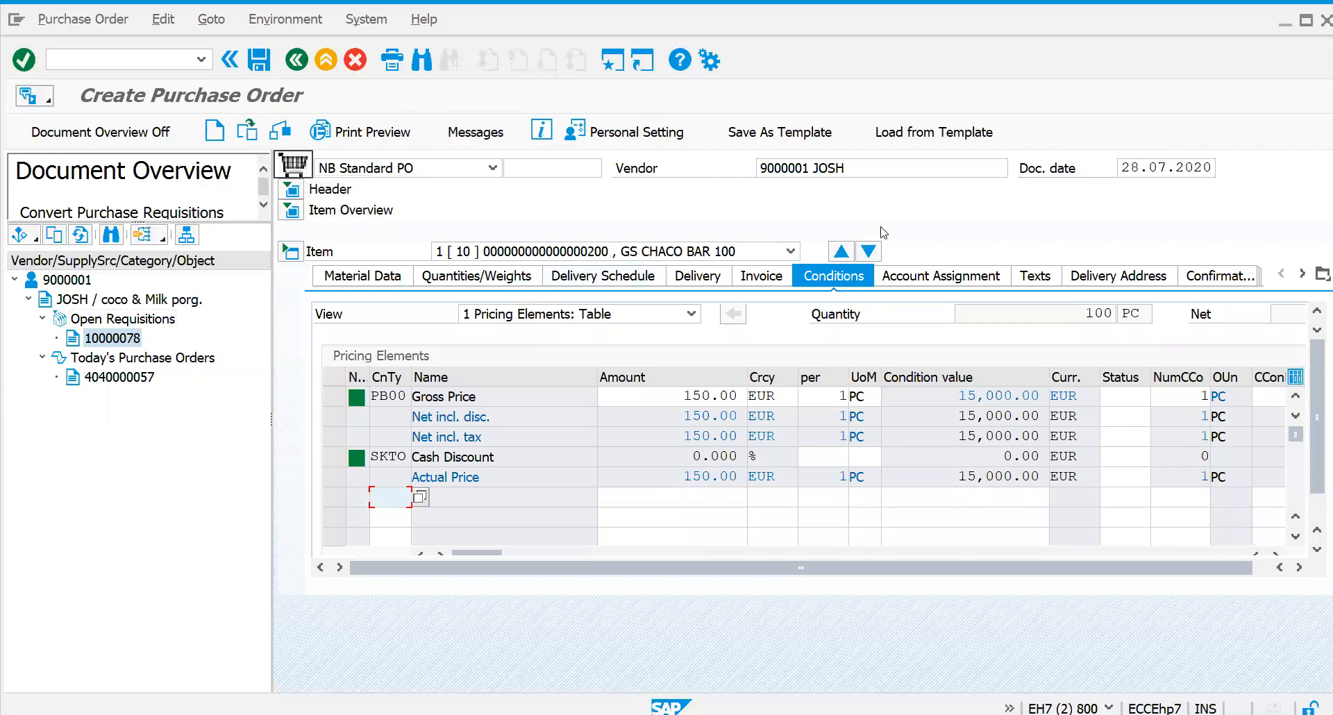
Expand the purchase order's item overview and header, and review its delivery/invoice, additional and organizational data
{"action": "left_click", "coordinate": [292, 211]}
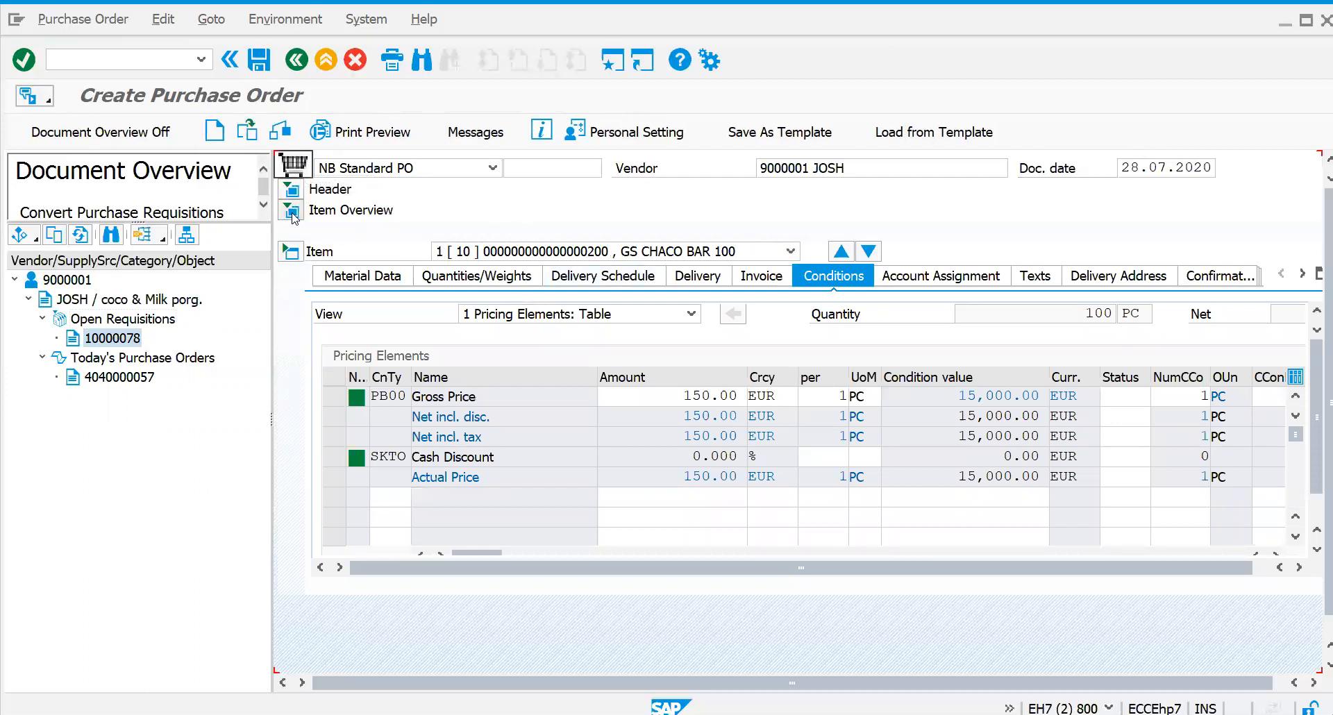
{"action": "left_click", "coordinate": [302, 191]}
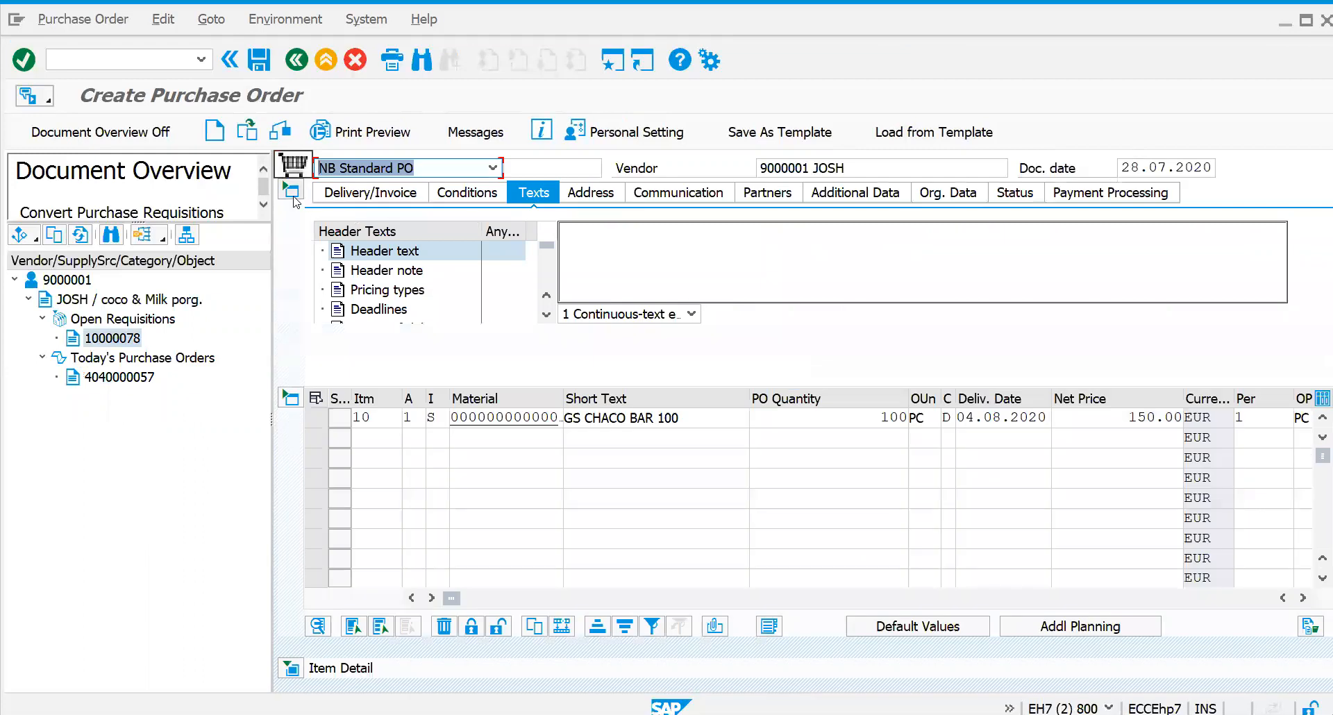
{"action": "left_click", "coordinate": [369, 197]}
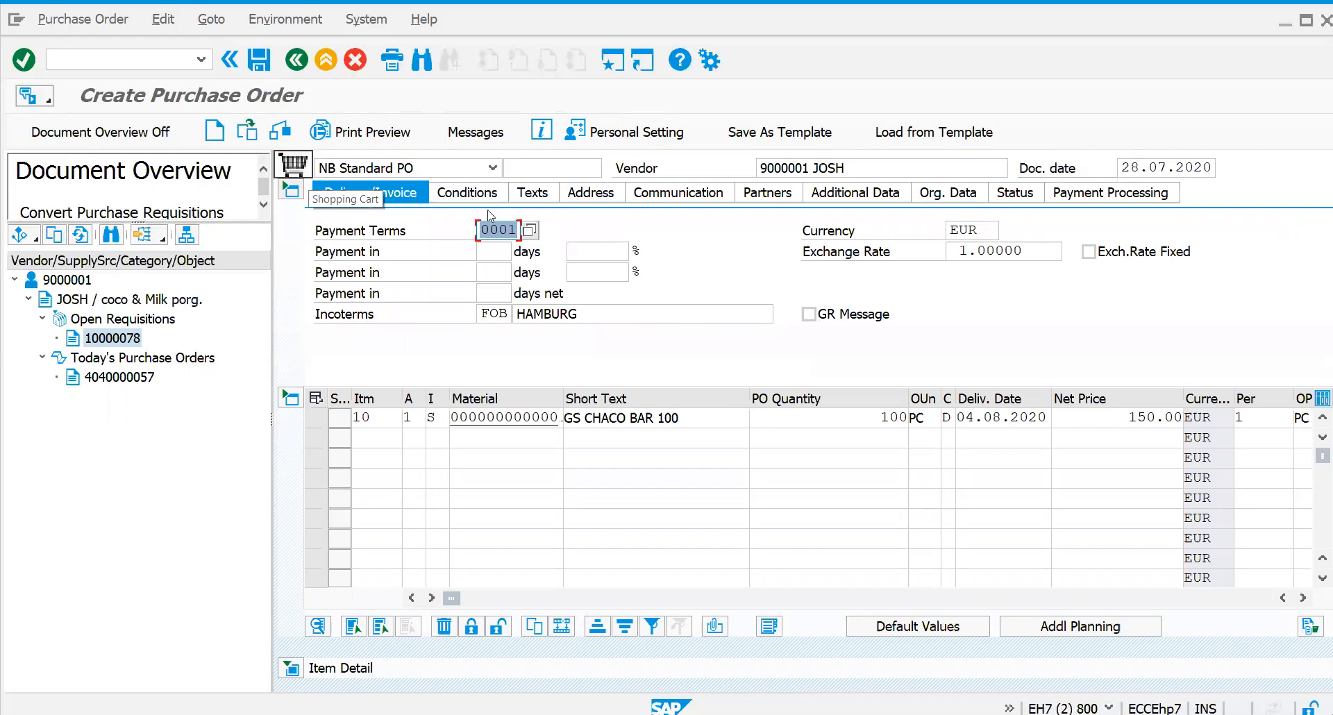
{"action": "left_click", "coordinate": [841, 197]}
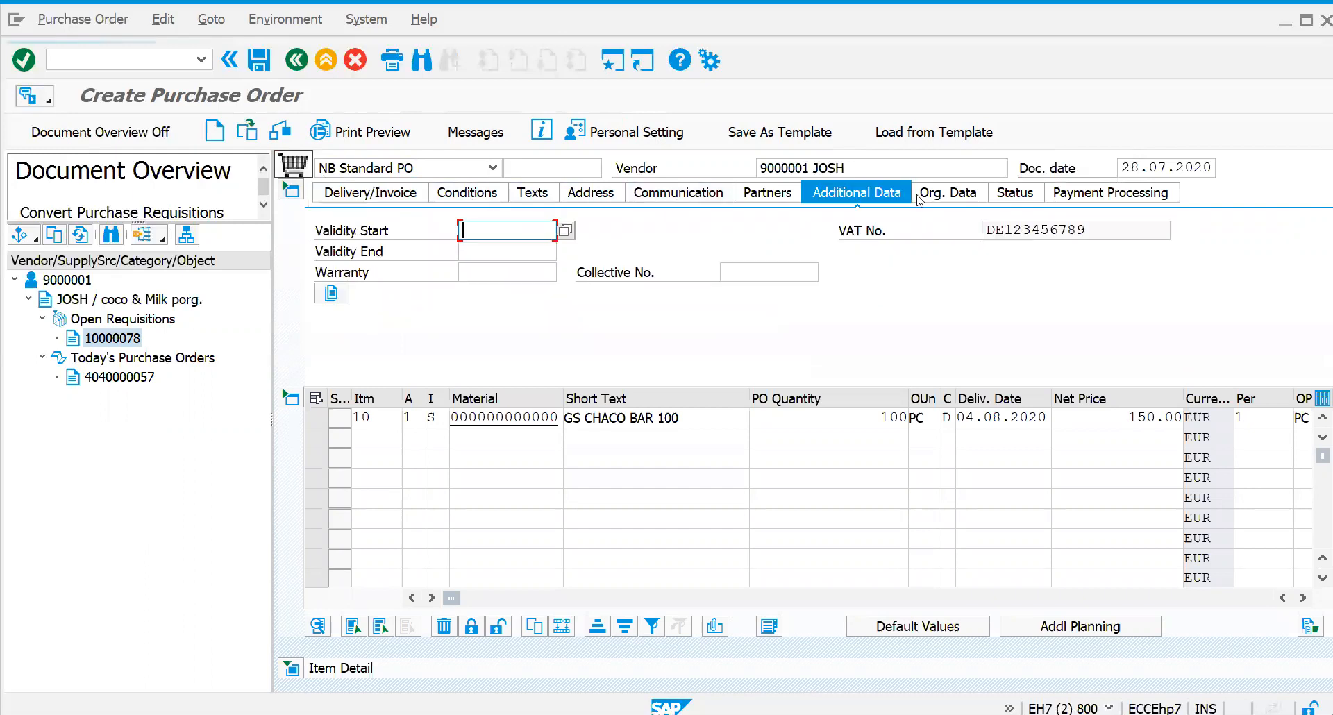
{"action": "left_click", "coordinate": [948, 194]}
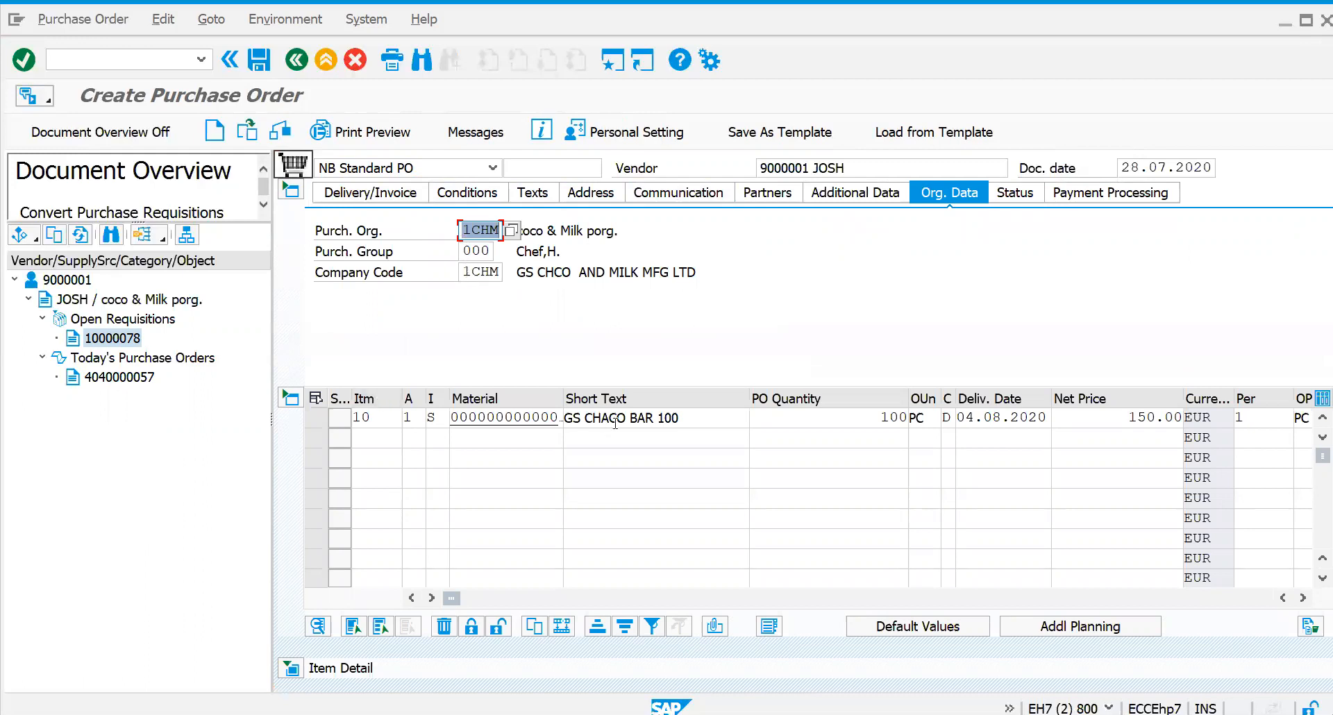
Set the PO quantity of item 10 to 50 PC and accept the entry
{"action": "double_click", "coordinate": [880, 417]}
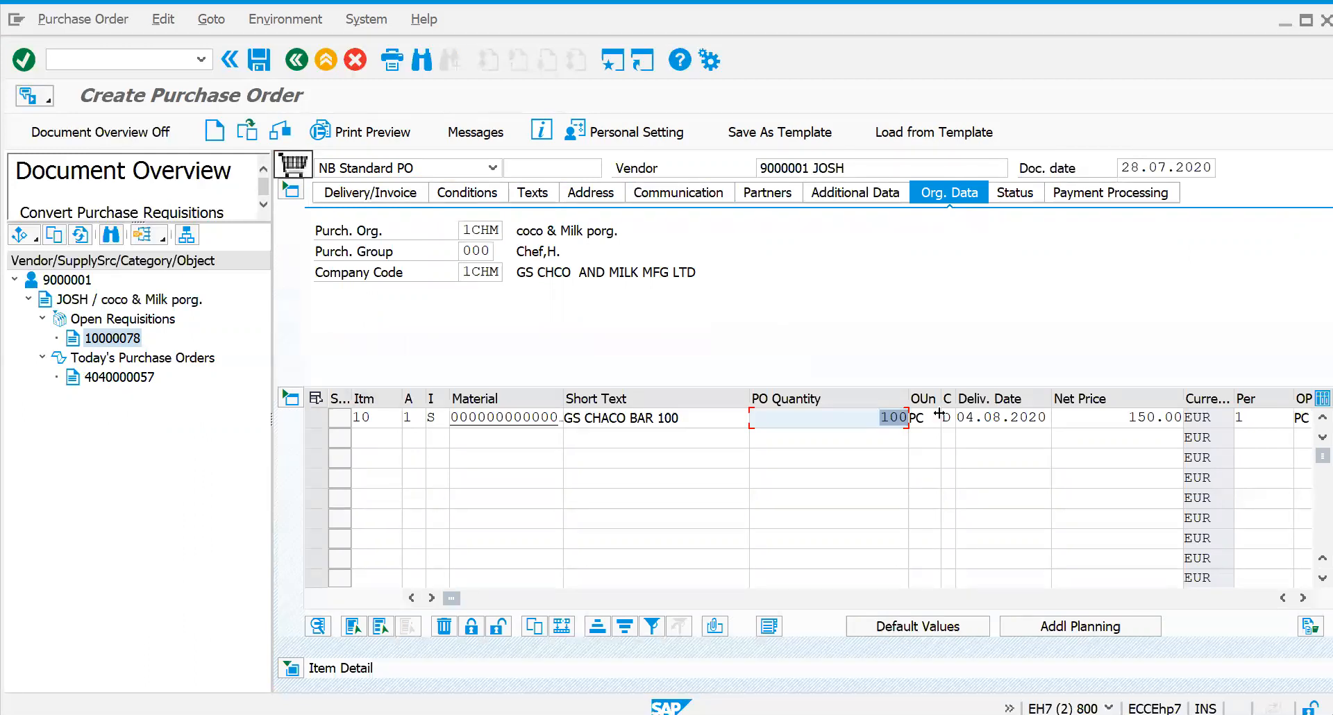
{"action": "type", "text": "50"}
{"action": "key", "text": "Return"}
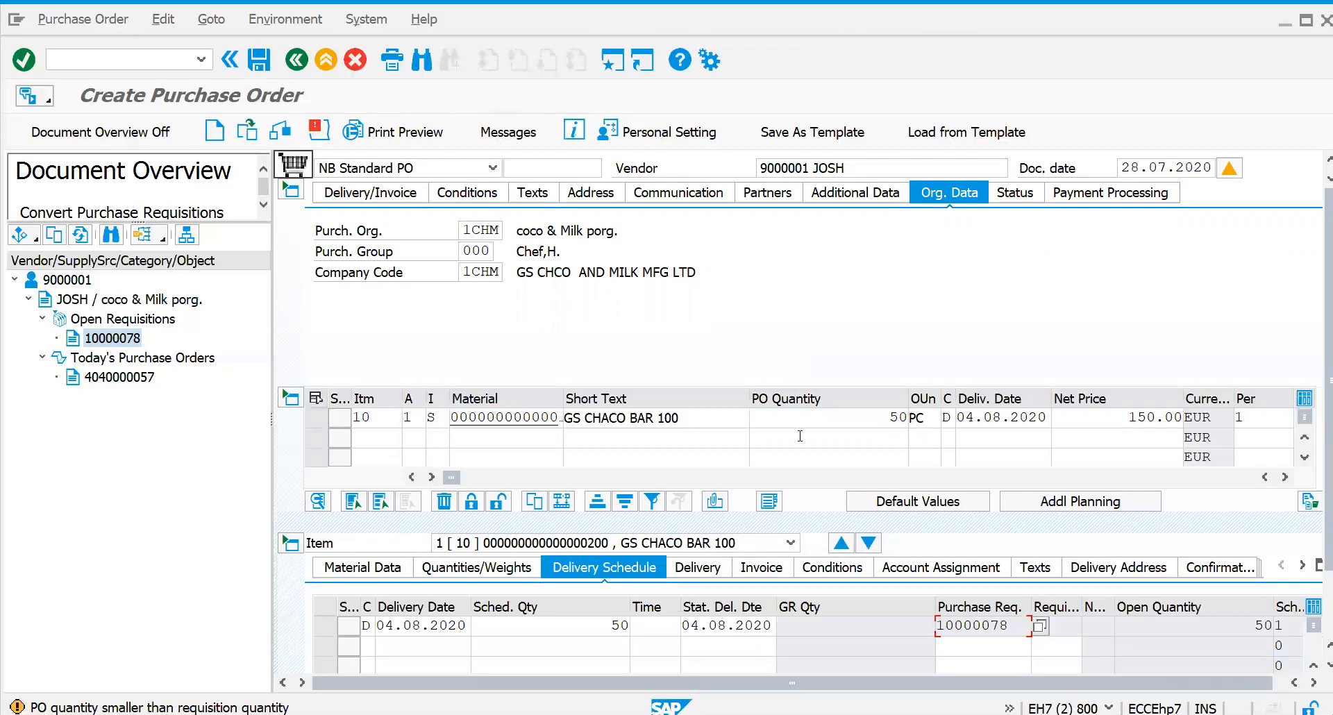
{"action": "key", "text": "Return"}
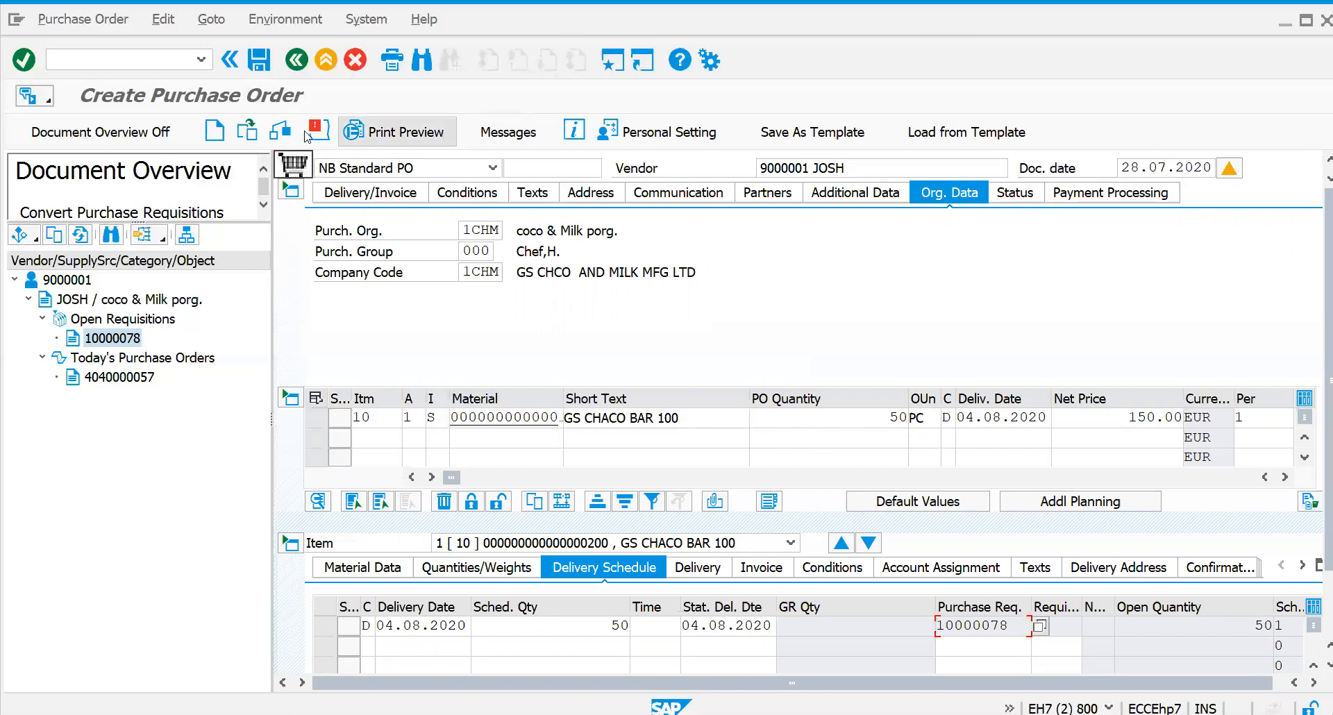
Check the purchase order for errors and save it
{"action": "left_click", "coordinate": [281, 133]}
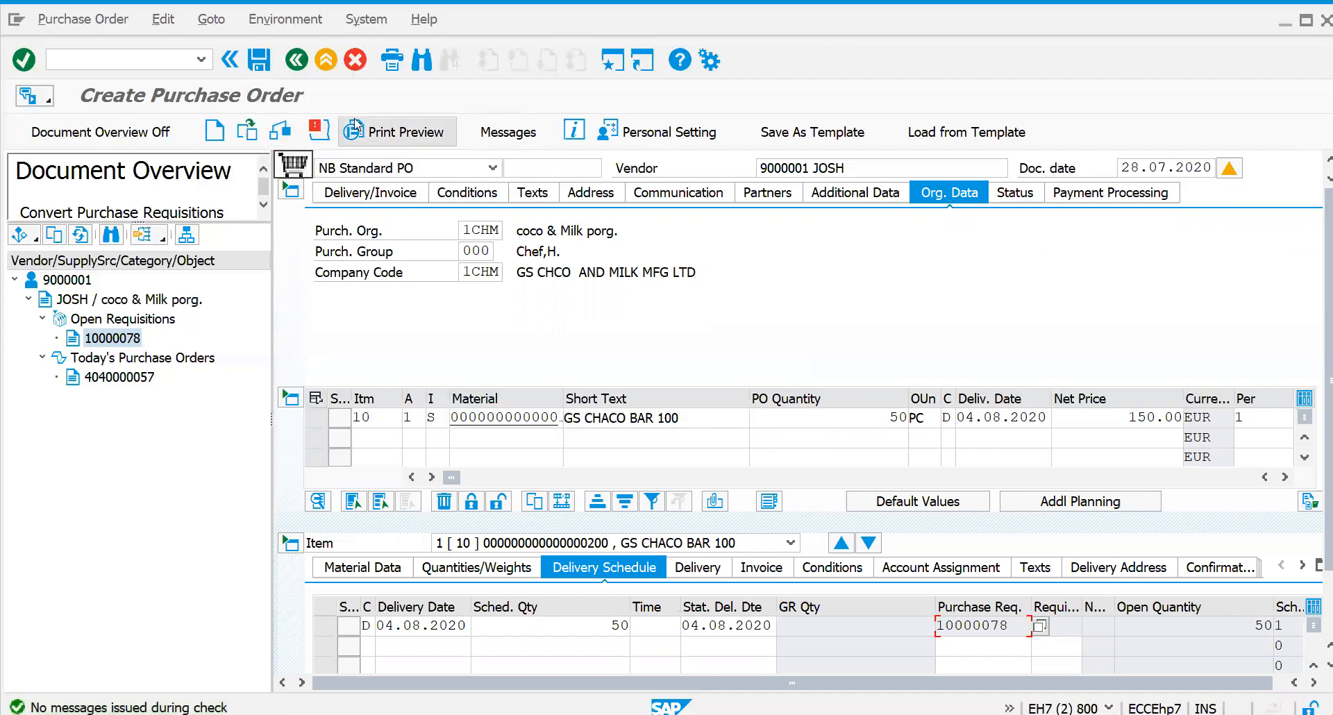
{"action": "left_click", "coordinate": [258, 62]}
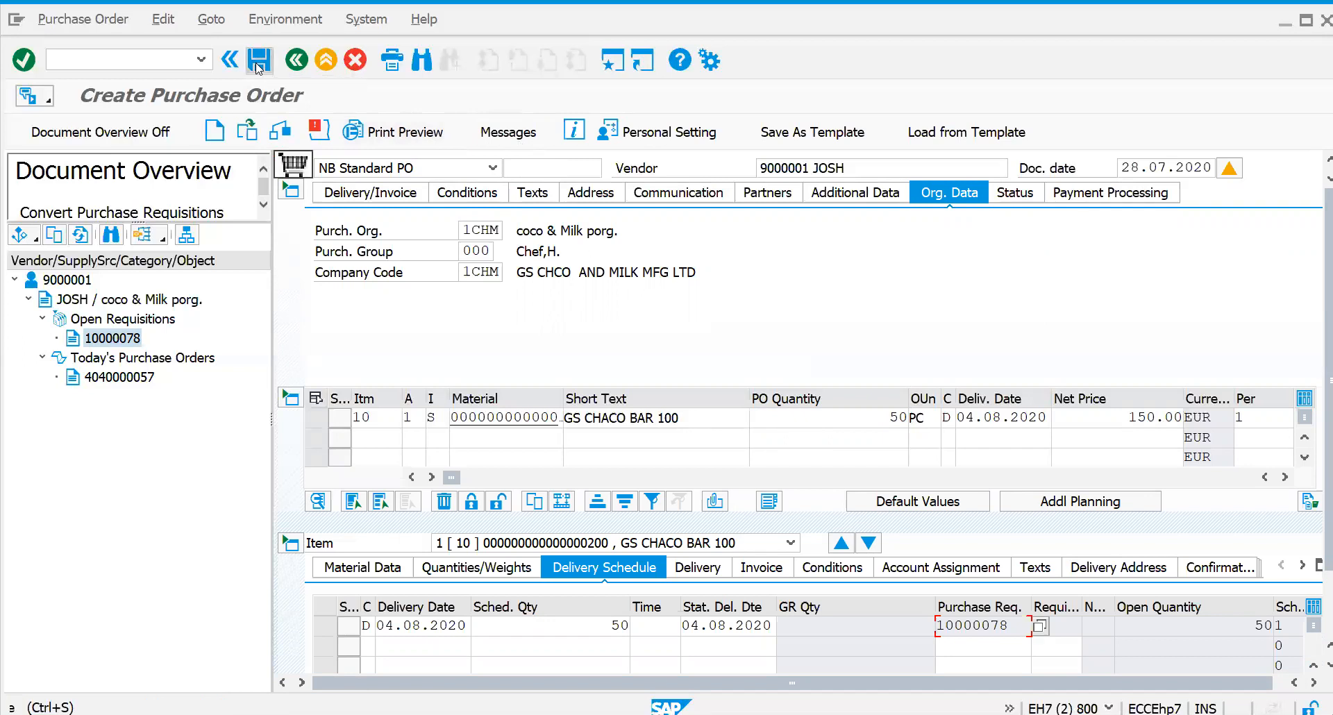
Try to load the newly saved purchase order into a goods receipt in transaction MIGO
{"action": "left_click", "coordinate": [132, 62]}
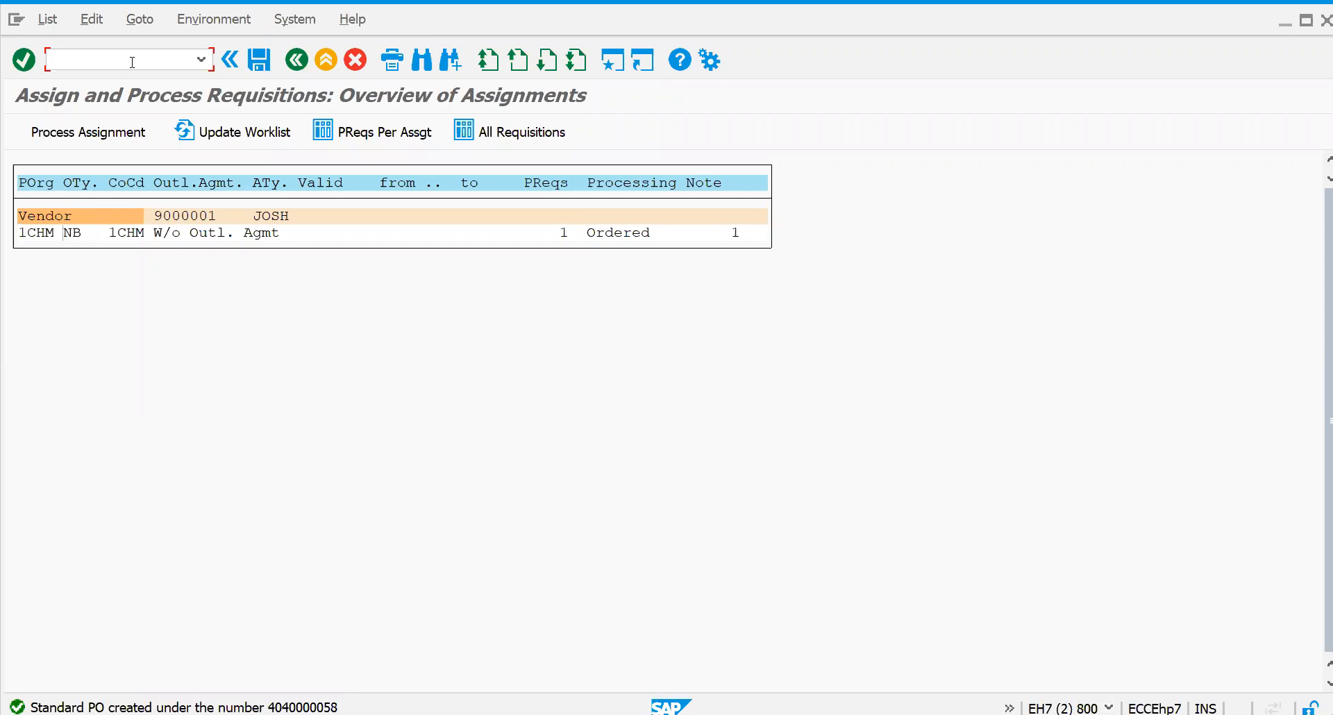
{"action": "type", "text": "/"}
{"action": "key", "text": "Return"}
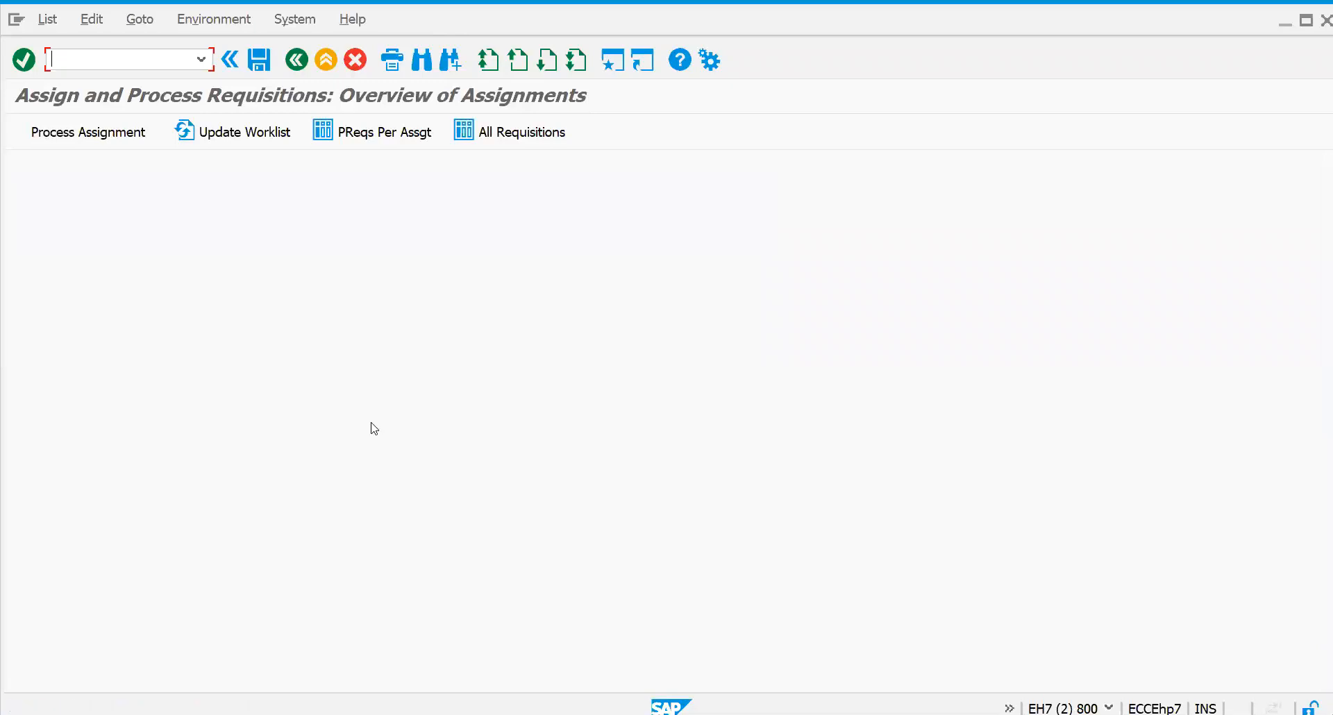
{"action": "type", "text": "/NMIGO"}
{"action": "key", "text": "Return"}
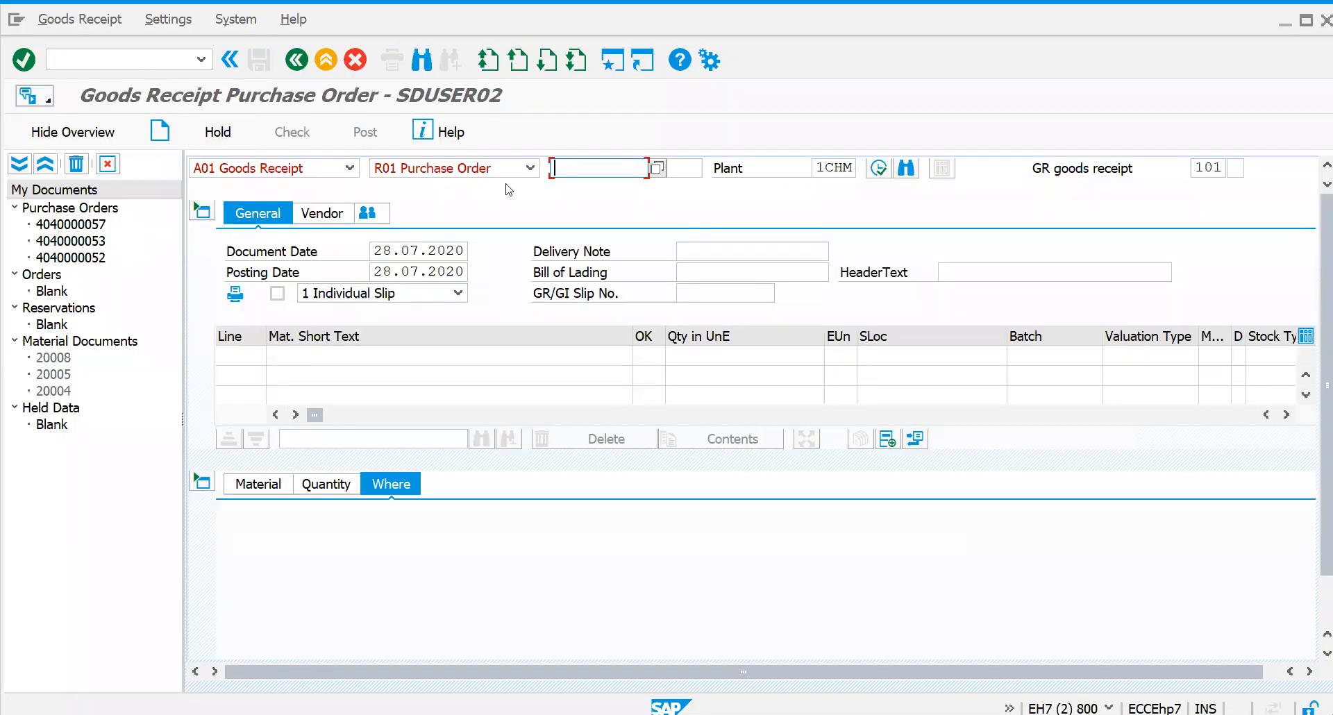
{"action": "key", "text": "Down"}
{"action": "key", "text": "Down"}
{"action": "key", "text": "Return"}
{"action": "key", "text": "BackSpace"}
{"action": "type", "text": "8"}
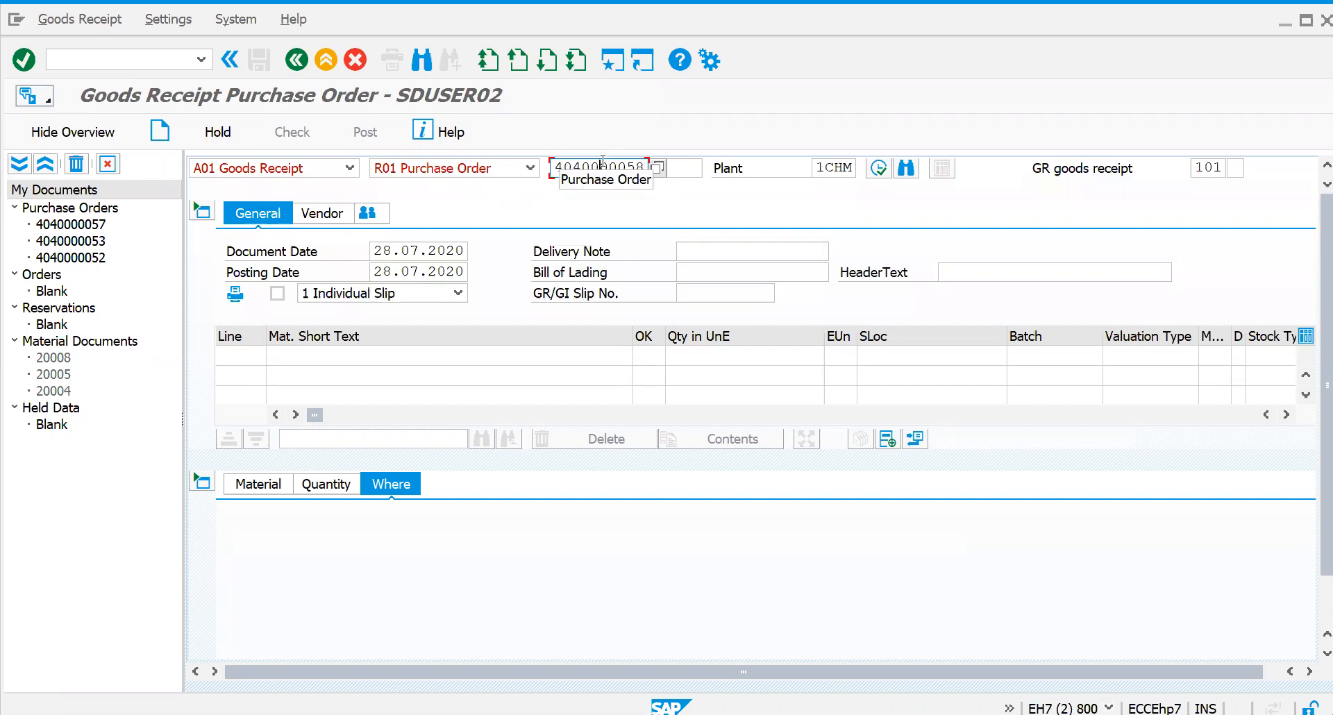
{"action": "key", "text": "Return"}
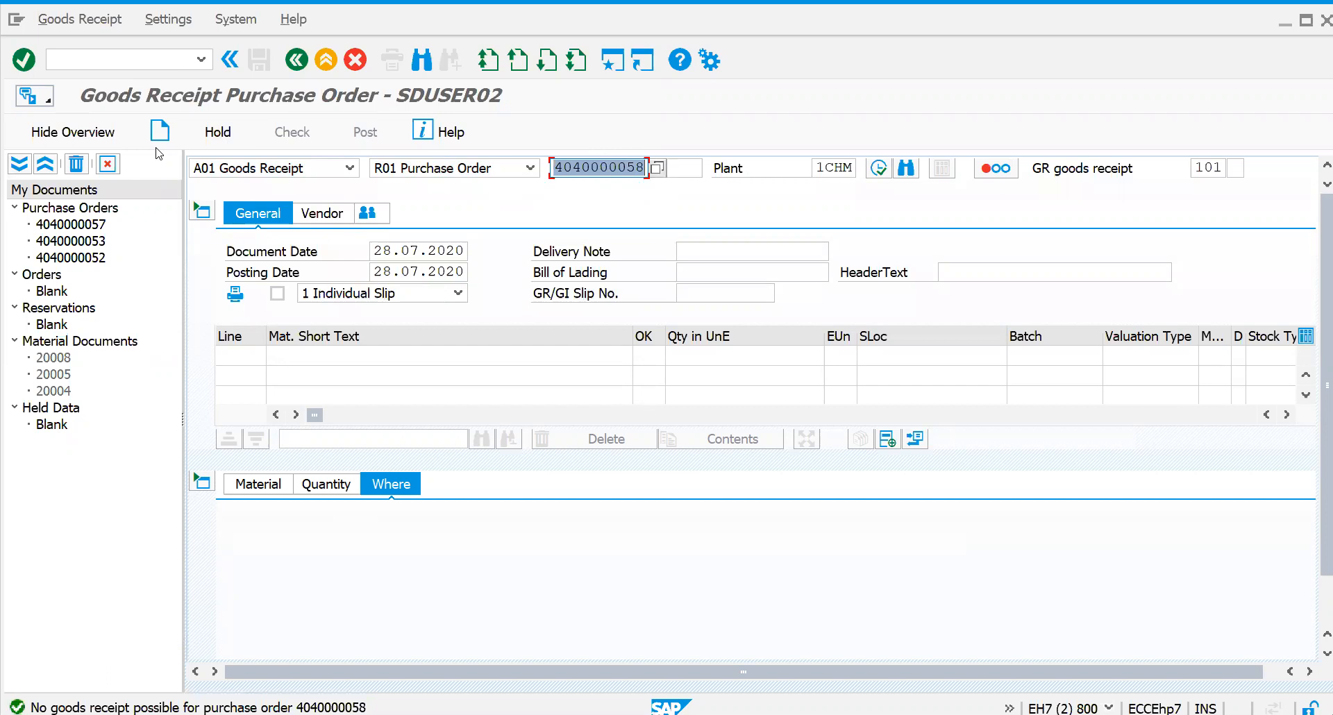
Display the new purchase order in ME23N, enable Goods Receipt in item 10's delivery data and save the change
{"action": "left_click", "coordinate": [131, 63]}
{"action": "type", "text": "/N"}
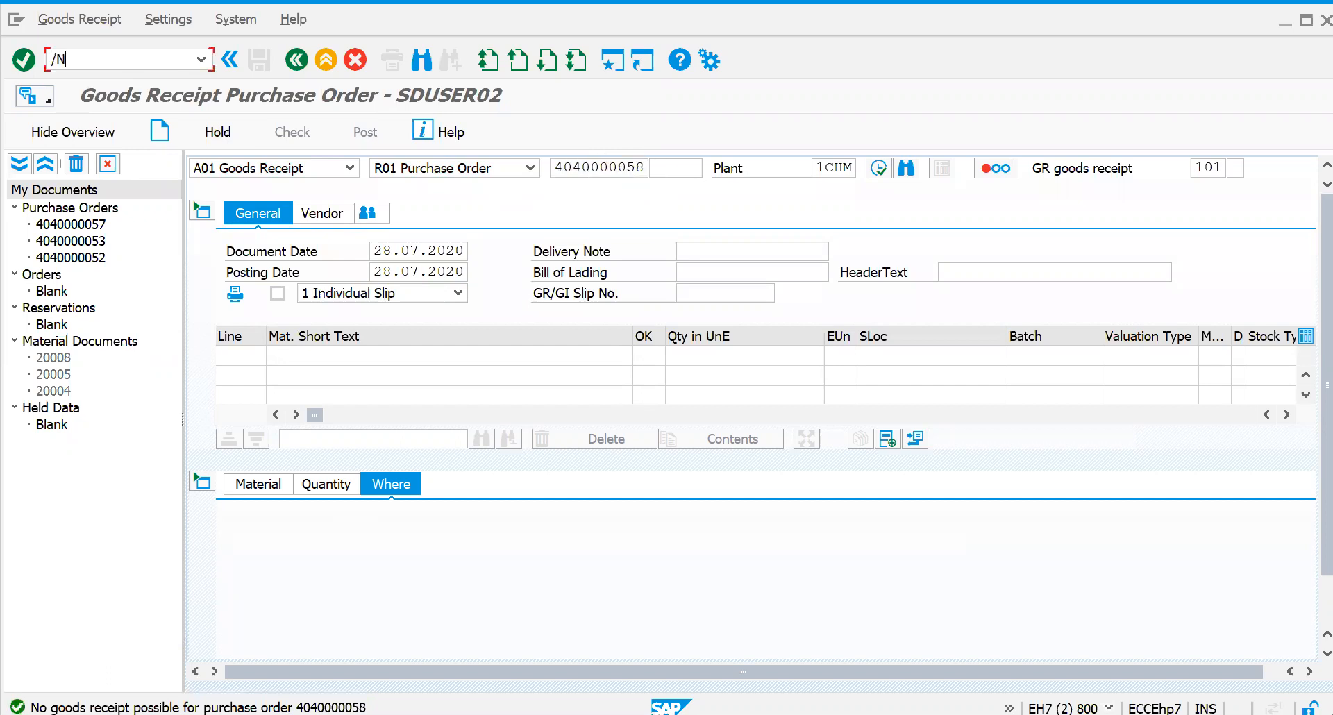
{"action": "type", "text": "ME23N"}
{"action": "key", "text": "Return"}
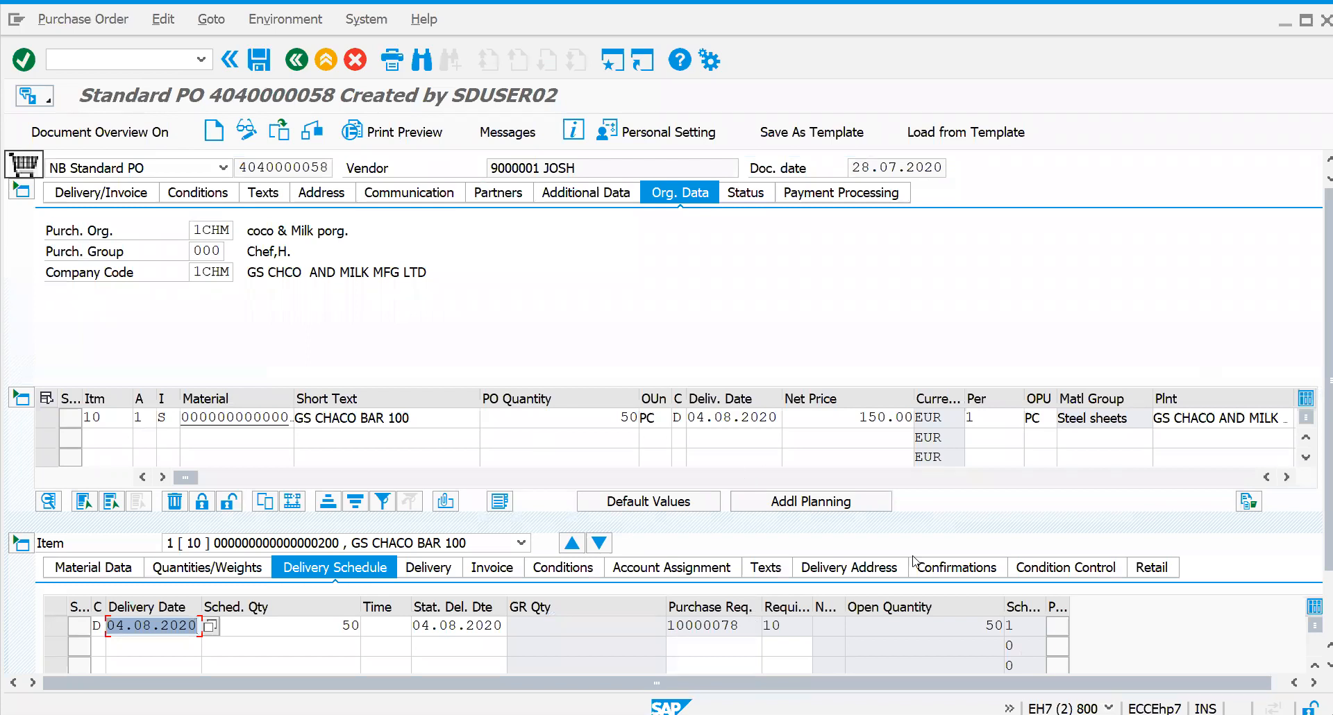
{"action": "left_click", "coordinate": [432, 568]}
{"action": "left_click", "coordinate": [802, 419]}
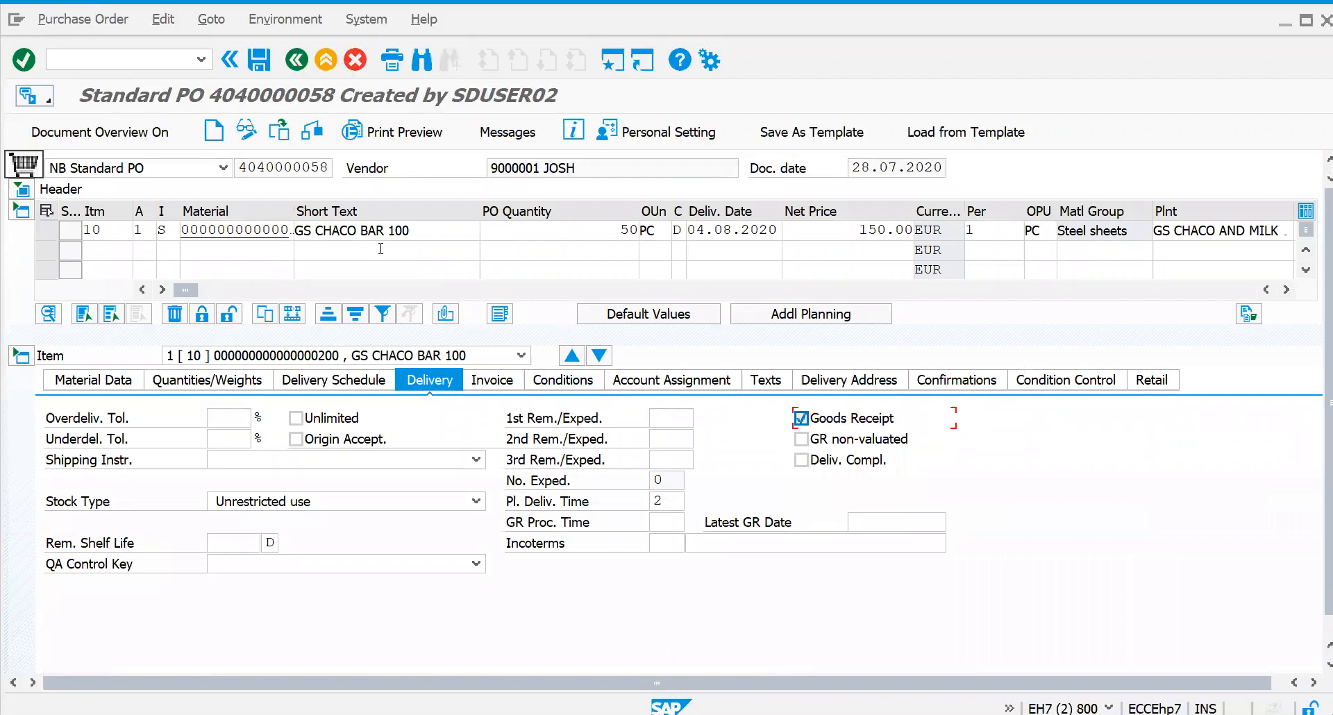
{"action": "left_click", "coordinate": [259, 63]}
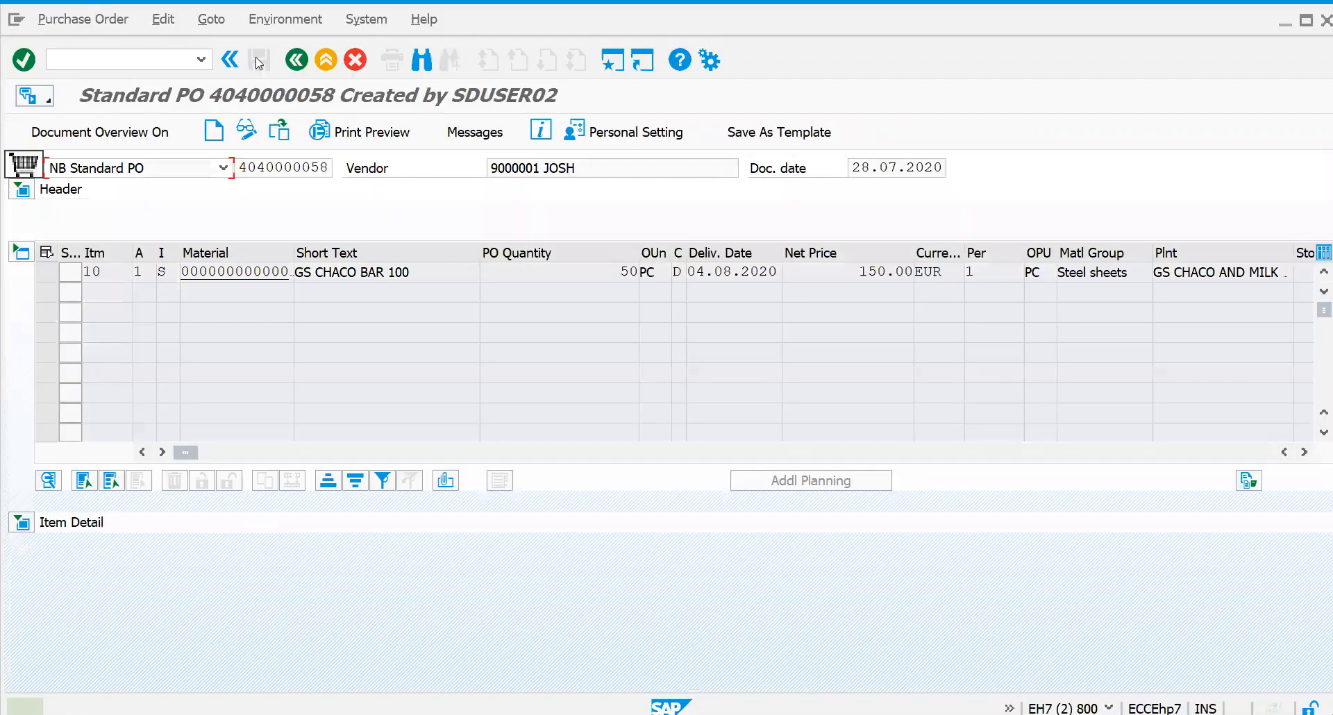
Return to MIGO and load the new purchase order for an A01 goods receipt with movement type 101
{"action": "left_click", "coordinate": [124, 64]}
{"action": "type", "text": "/NMIGO"}
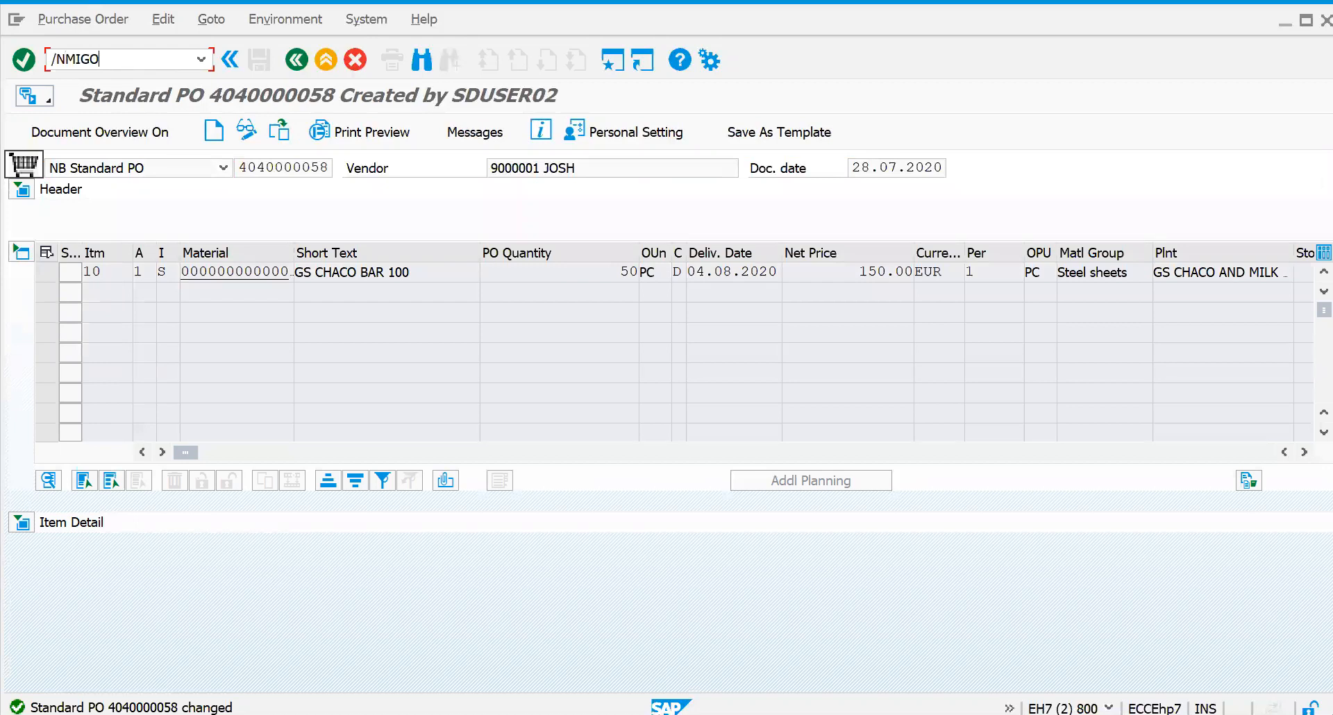
{"action": "key", "text": "Return"}
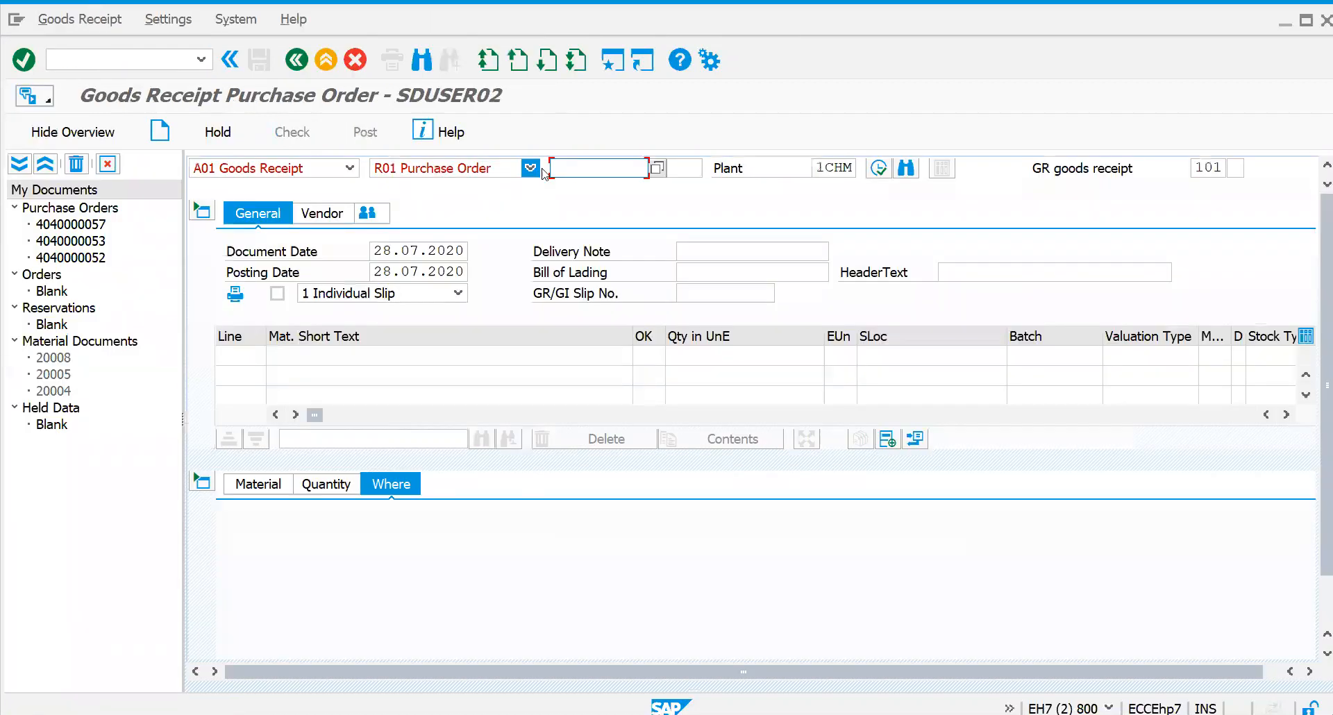
{"action": "key", "text": "Down"}
{"action": "key", "text": "Down"}
{"action": "key", "text": "Return"}
{"action": "key", "text": "Return"}
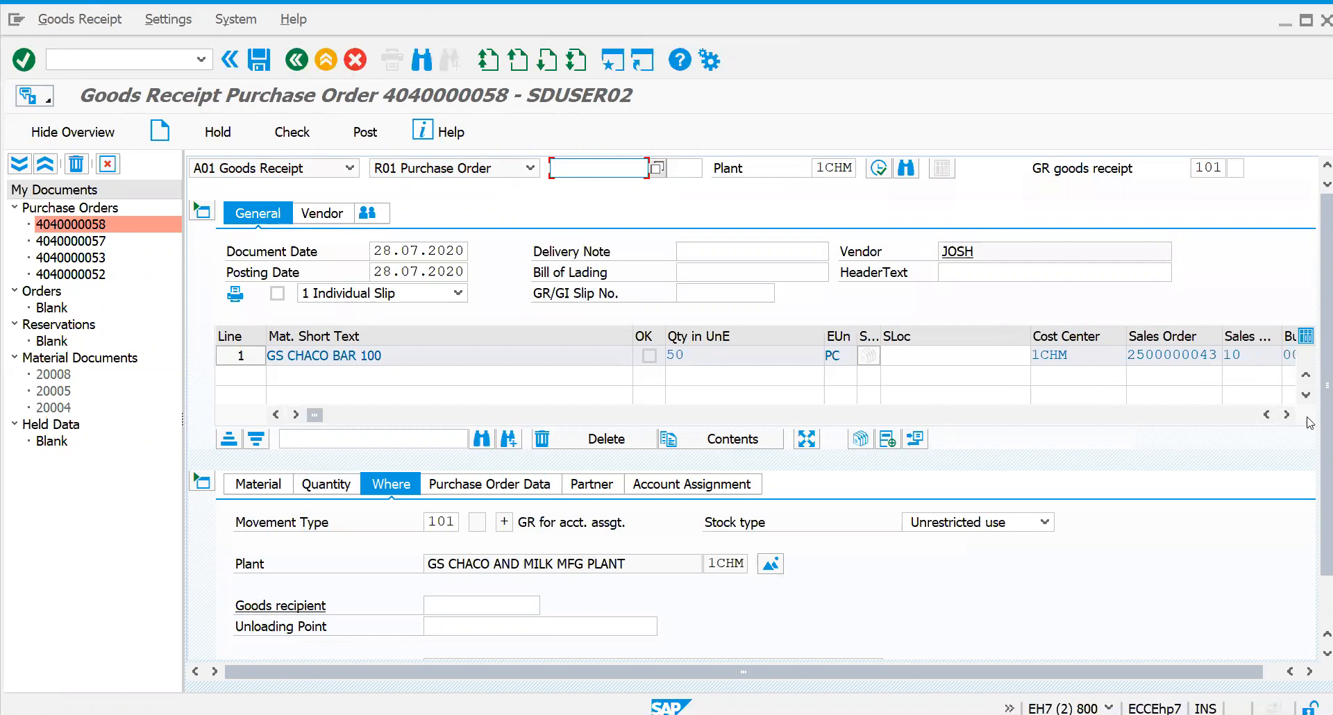
Mark the GS CHACO BAR 100 line as Item OK, check the document and post the goods receipt
{"action": "scroll", "coordinate": [1309, 422], "scroll_direction": "down", "scroll_amount": 2}
{"action": "left_click", "coordinate": [304, 651]}
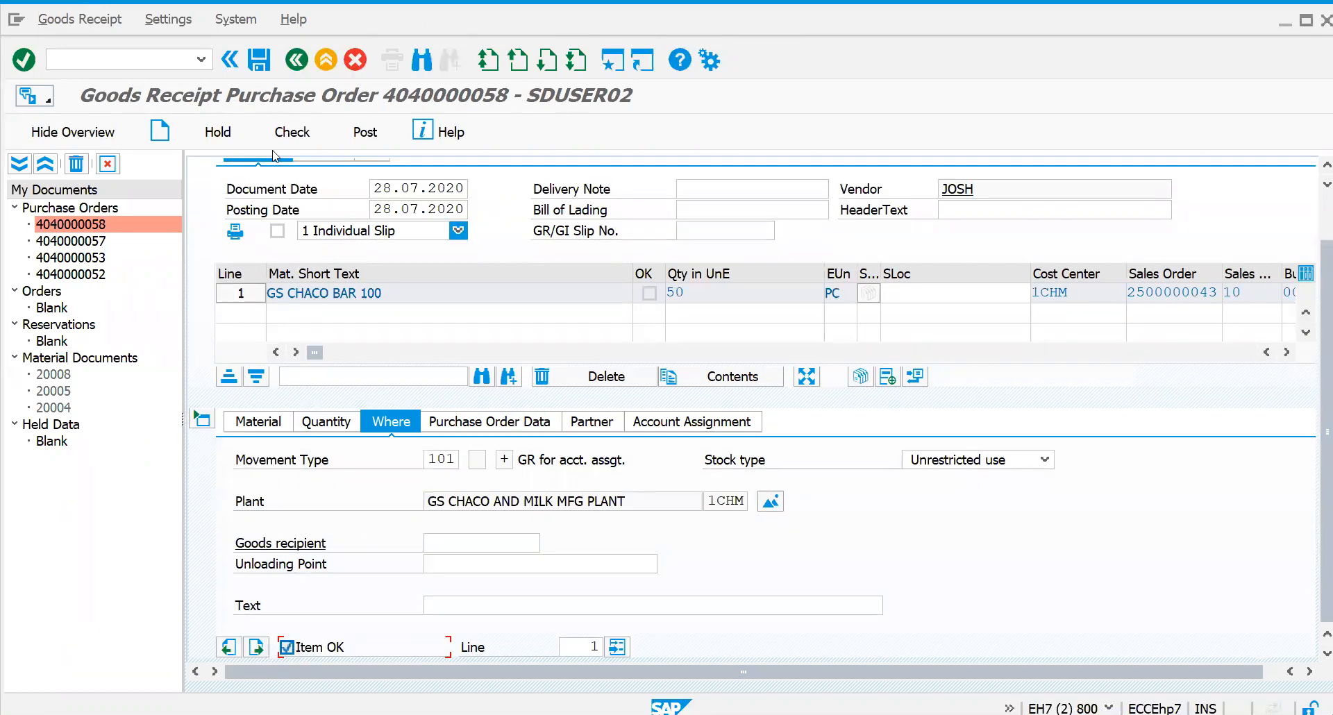
{"action": "left_click", "coordinate": [292, 131]}
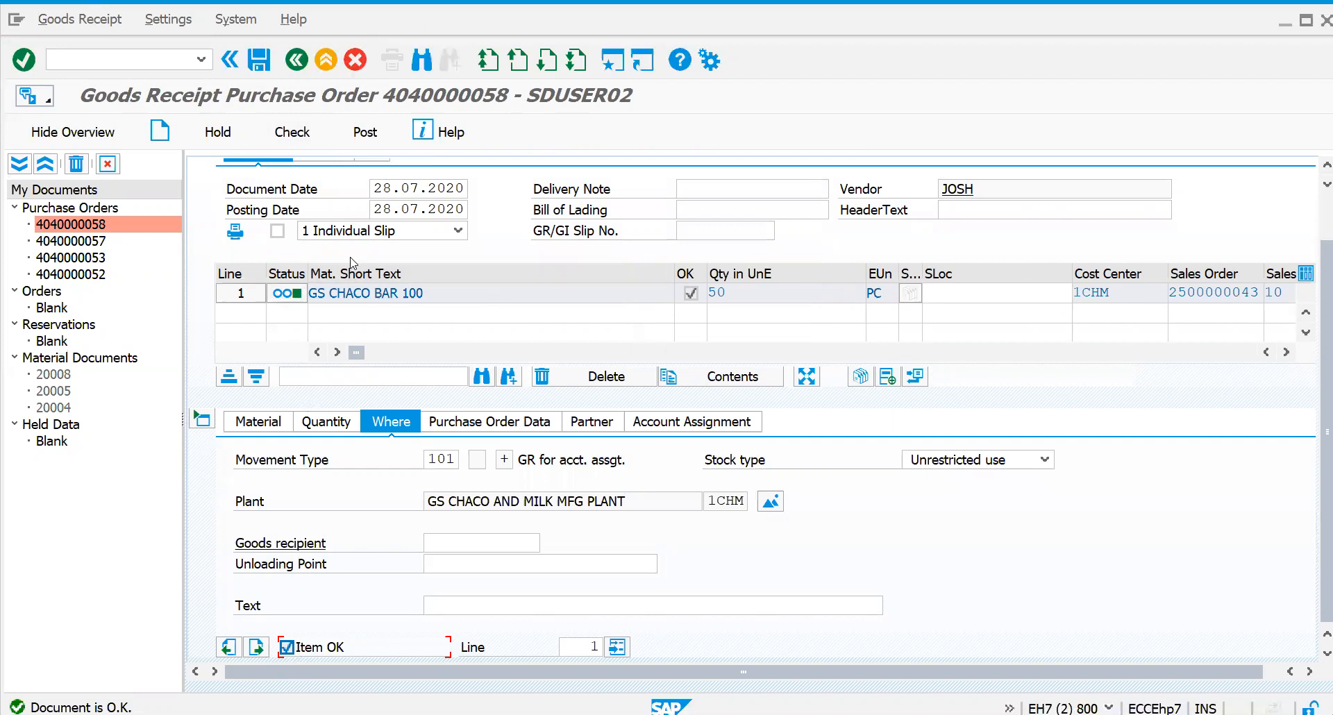
{"action": "left_click", "coordinate": [361, 143]}
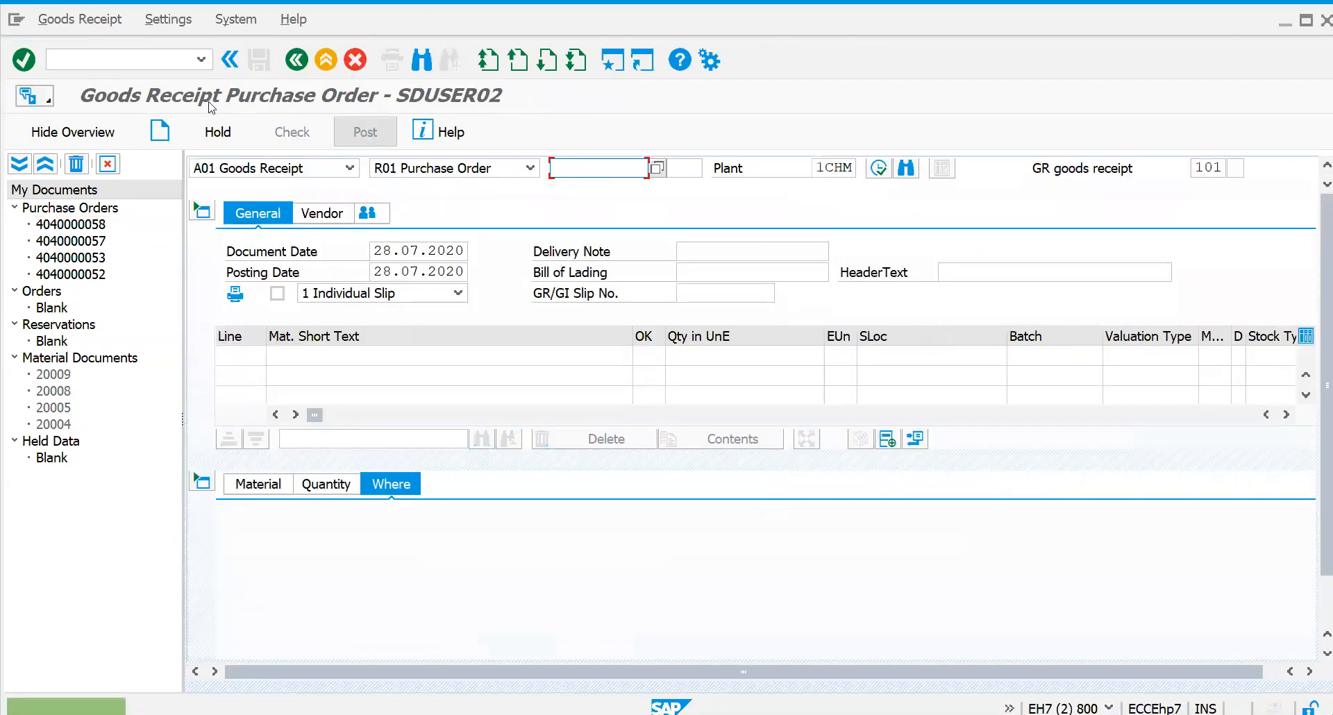
Display the purchase order in ME23N and examine item 10's purchase order history for the posted goods receipt
{"action": "left_click", "coordinate": [139, 63]}
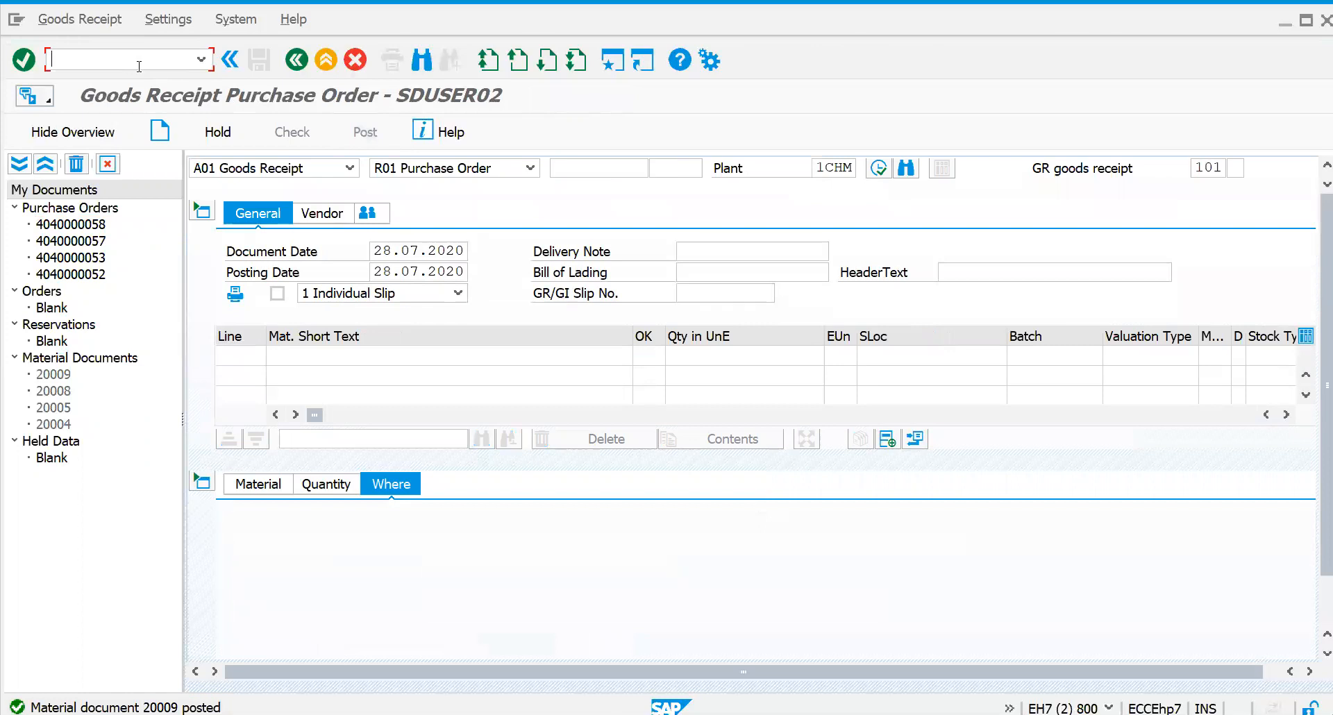
{"action": "type", "text": "/NME21M"}
{"action": "key", "text": "BackSpace"}
{"action": "key", "text": "BackSpace"}
{"action": "type", "text": "23N"}
{"action": "key", "text": "Return"}
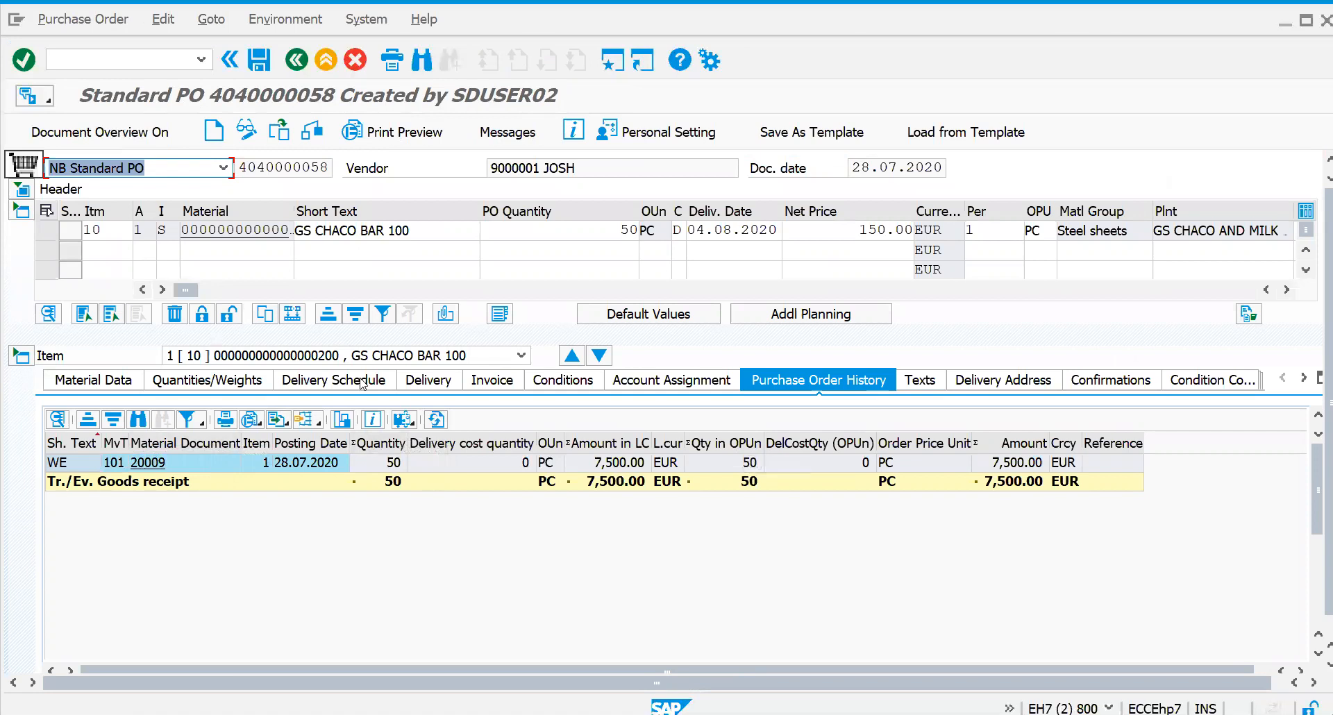
{"action": "left_click", "coordinate": [68, 66]}
{"action": "type", "text": "/N"}
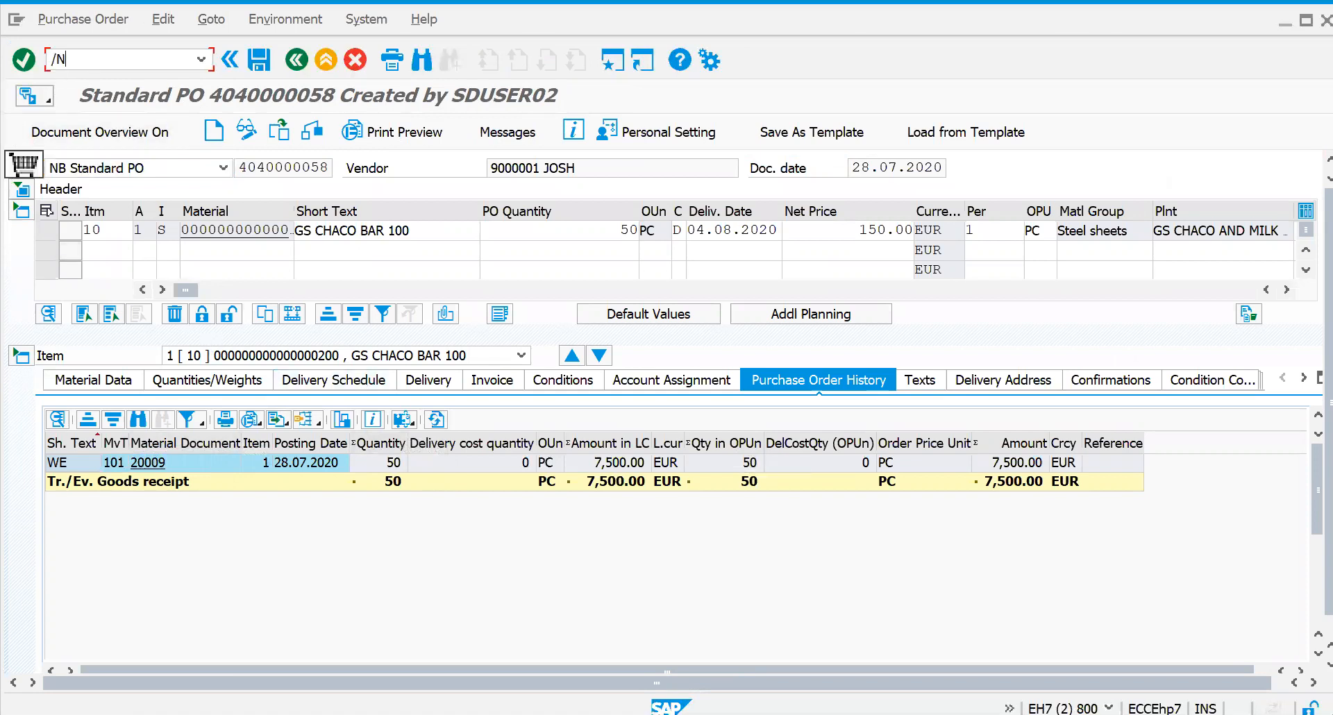
{"action": "type", "text": "VF01"}
{"action": "key", "text": "Return"}
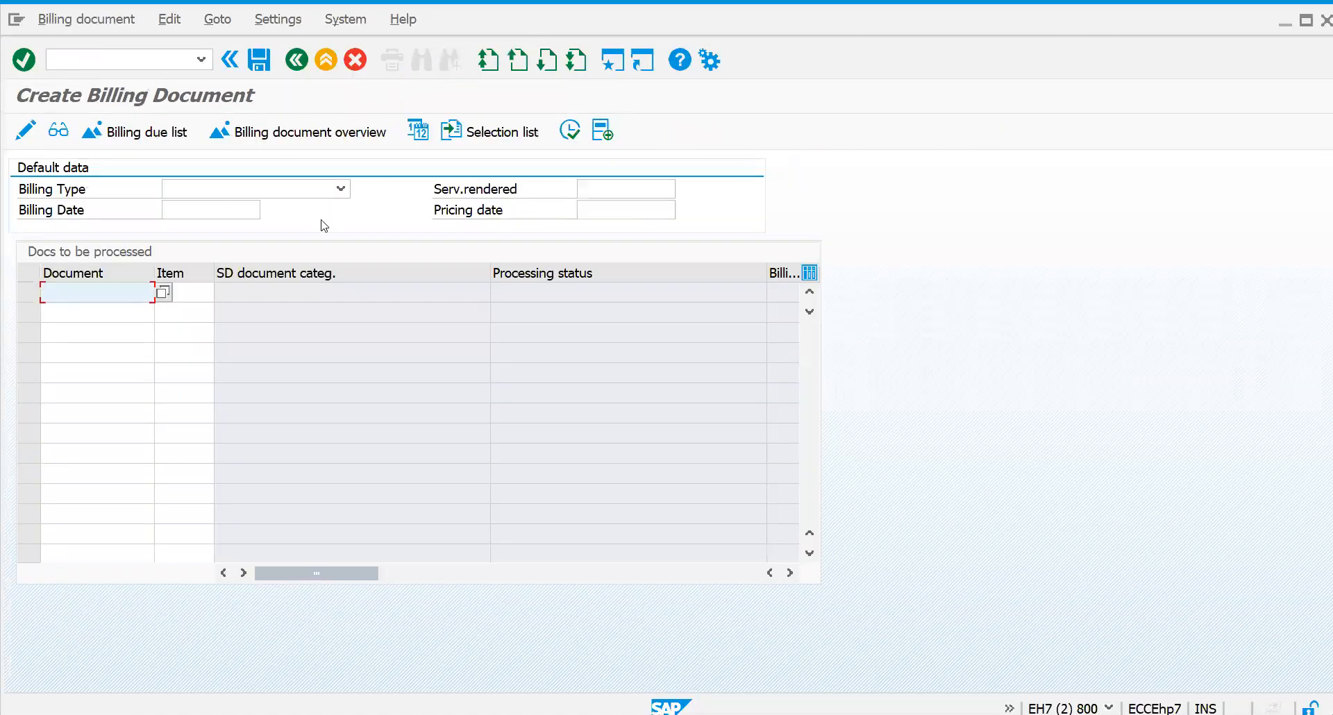
Open the initial screen for changing sales orders with VA02 and get the new sales order's number
{"action": "left_click", "coordinate": [127, 65]}
{"action": "type", "text": "/NVA0"}
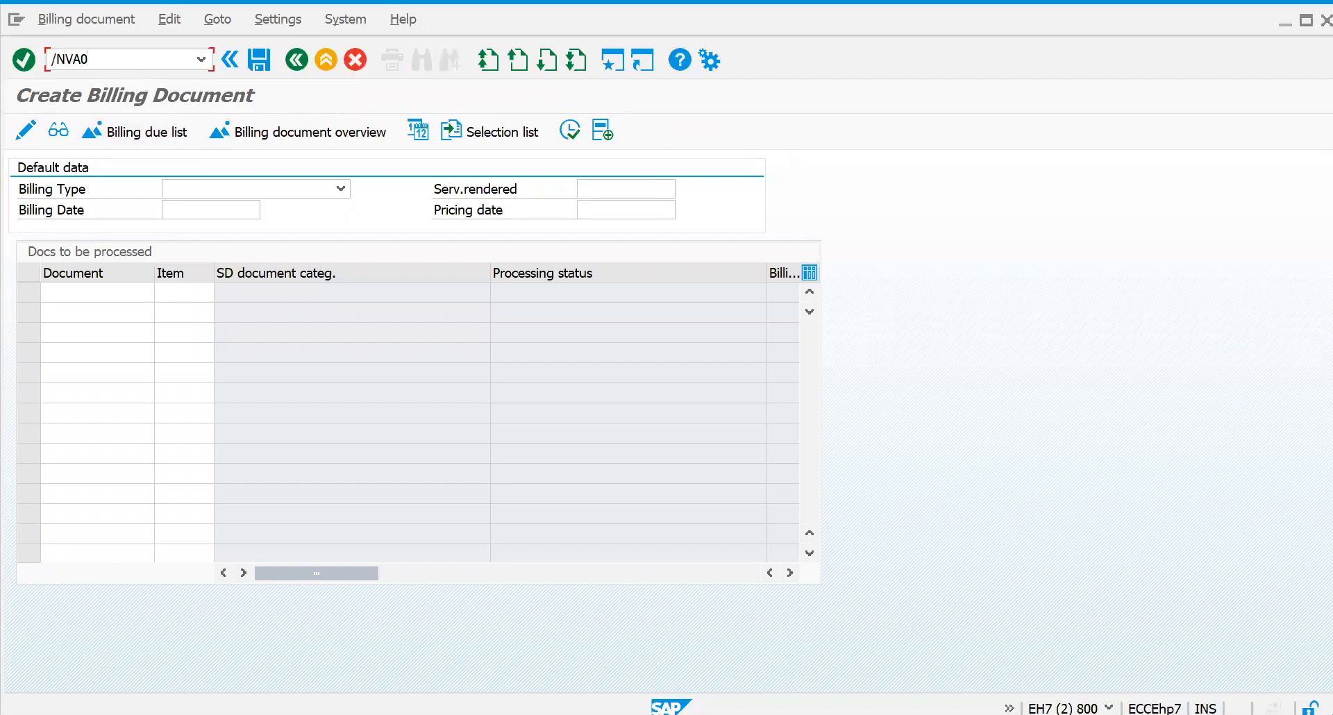
{"action": "type", "text": "2"}
{"action": "key", "text": "Return"}
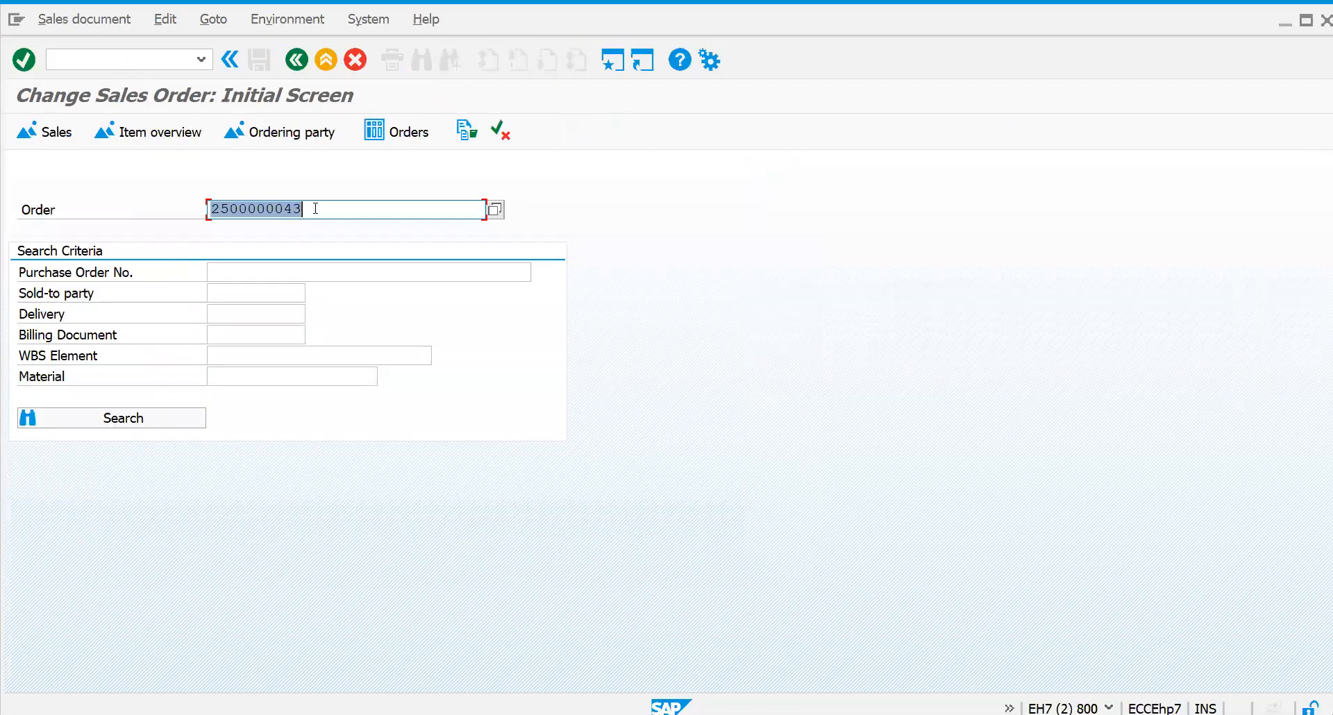
{"action": "left_click", "coordinate": [97, 57]}
{"action": "left_click", "coordinate": [94, 58]}
{"action": "type", "text": "/N"}
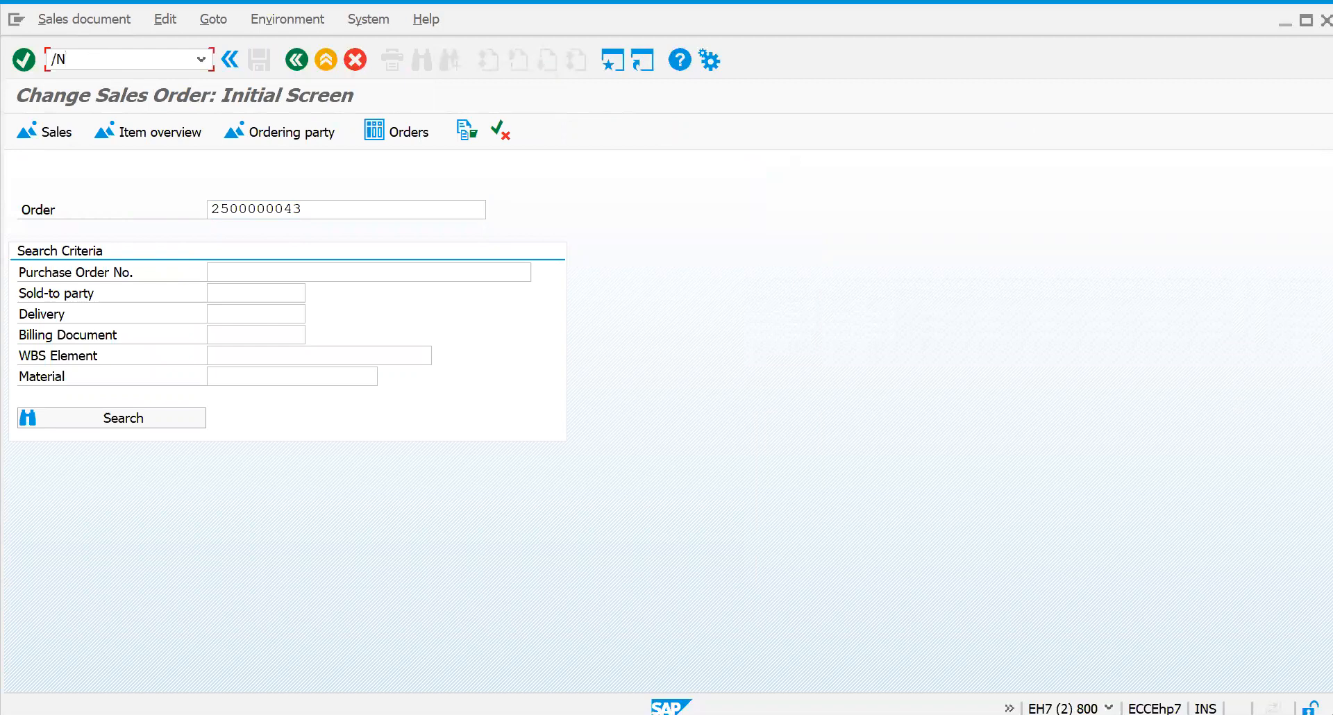
{"action": "type", "text": "VA01"}
{"action": "key", "text": "Return"}
Try to create a billing document in VF01 for the new sales order
{"action": "left_click", "coordinate": [93, 58]}
{"action": "type", "text": "/NVF01"}
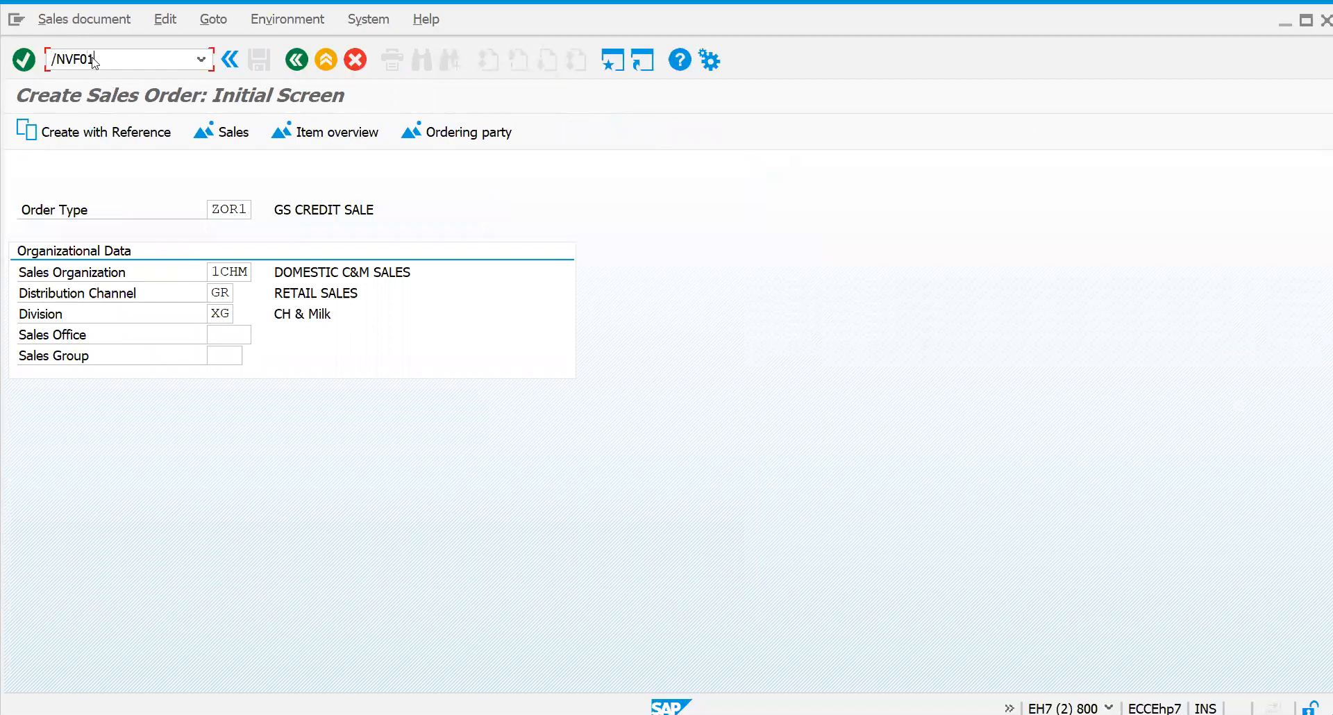
{"action": "key", "text": "Return"}
{"action": "key", "text": "ctrl+v"}
{"action": "left_click", "coordinate": [570, 131]}
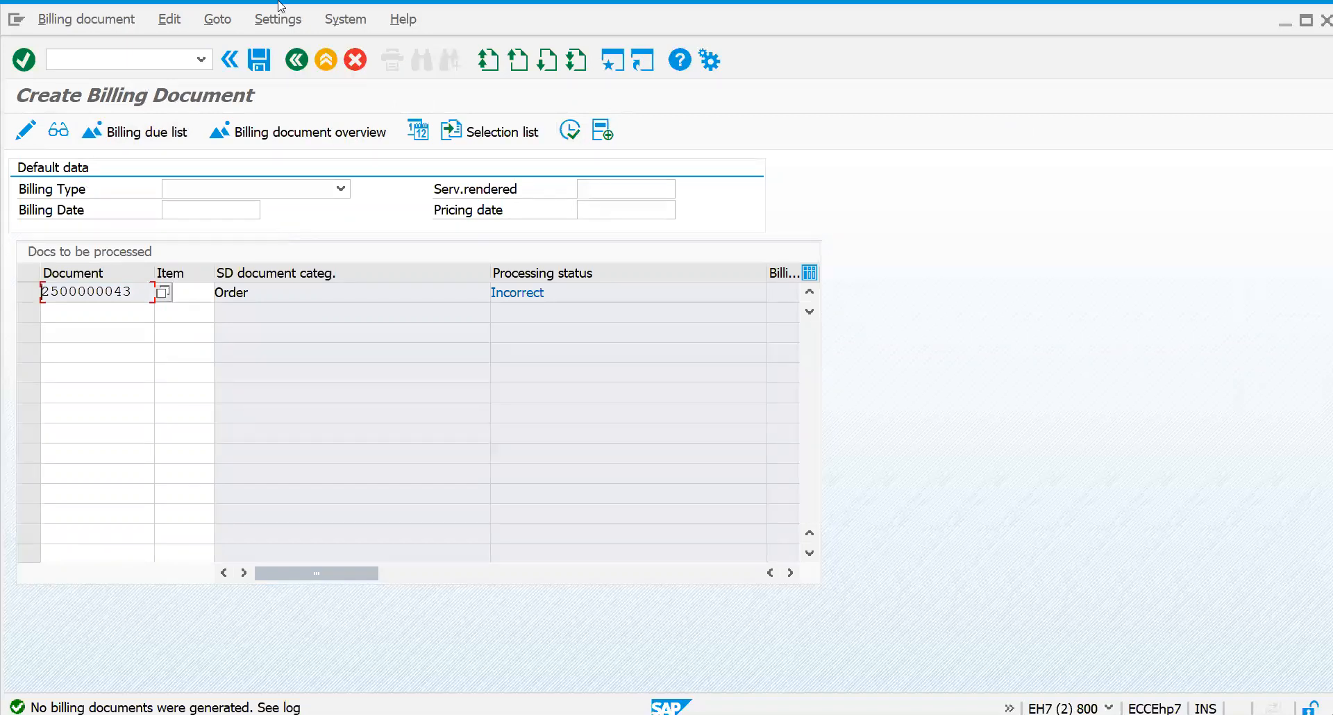
Open the billing error log and expand the entry for the sales order item to read the cause
{"action": "left_click", "coordinate": [178, 26]}
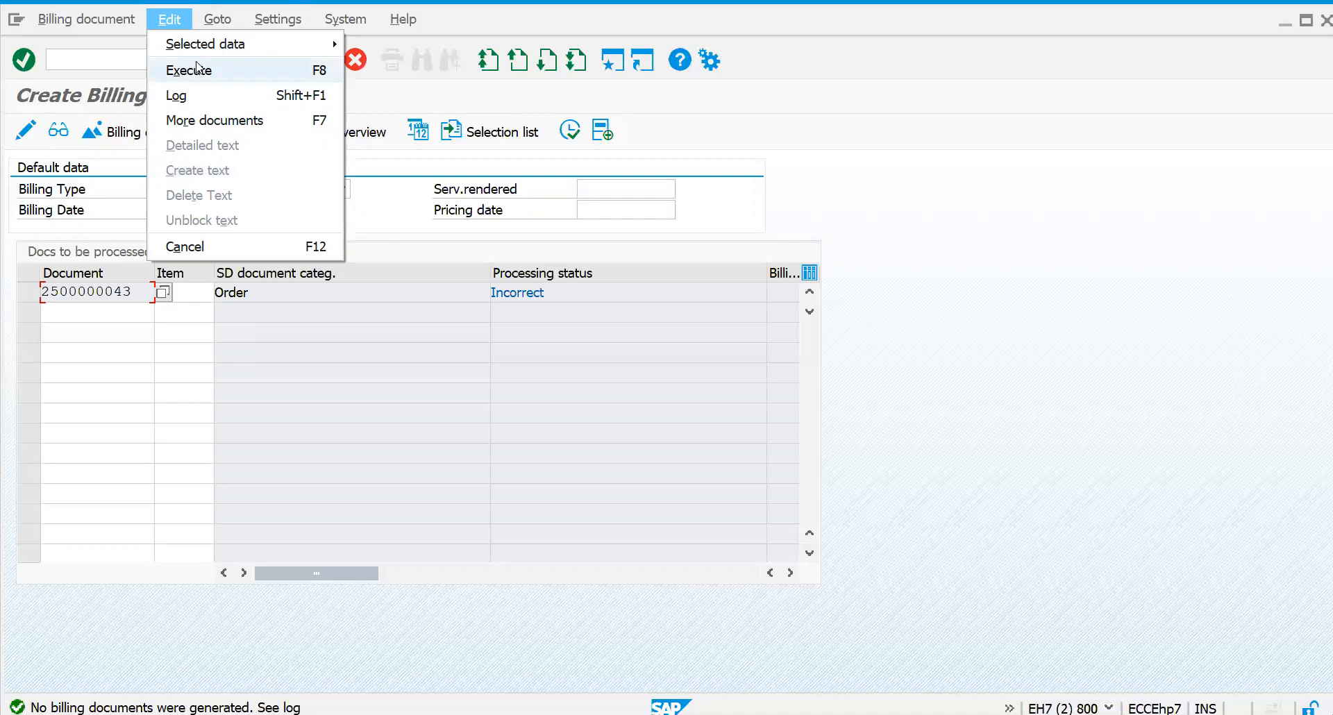
{"action": "left_click", "coordinate": [186, 98]}
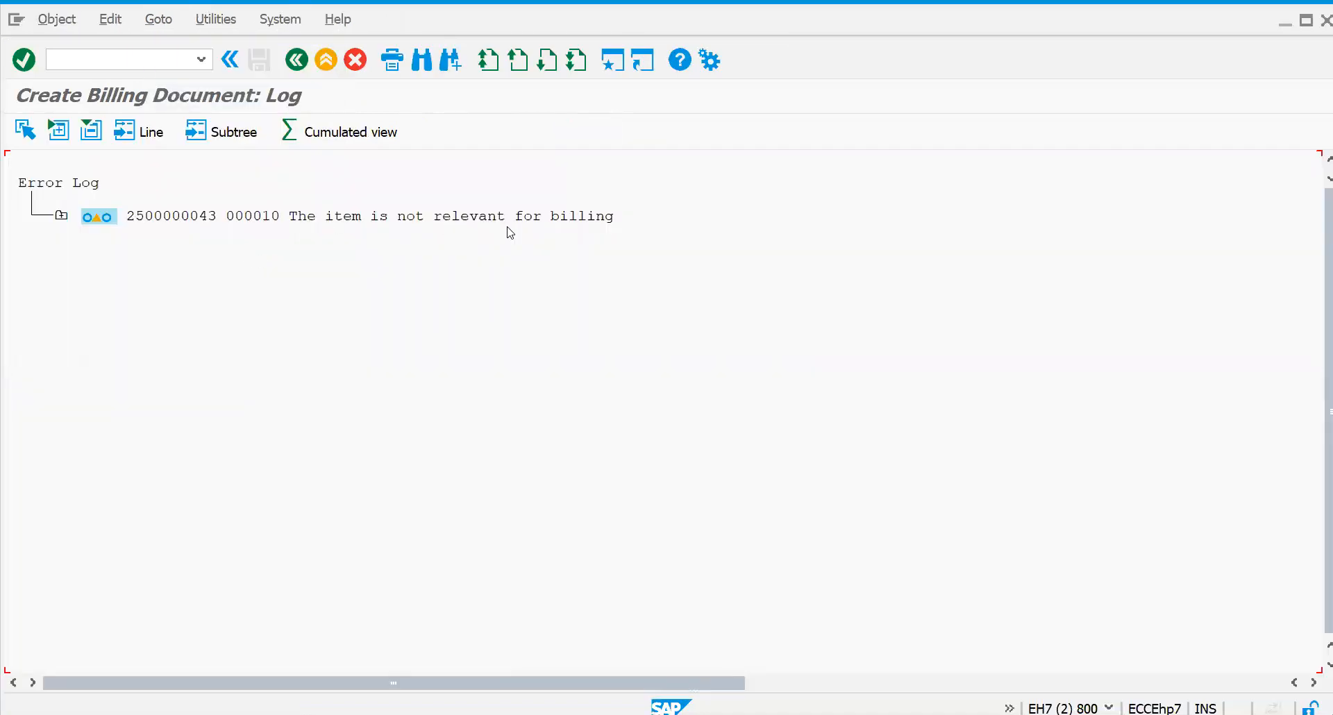
{"action": "left_click", "coordinate": [61, 217]}
Open incoming invoice entry with MIRO and enter the new purchase order as the PO reference
{"action": "left_click", "coordinate": [94, 61]}
{"action": "type", "text": "/NMI"}
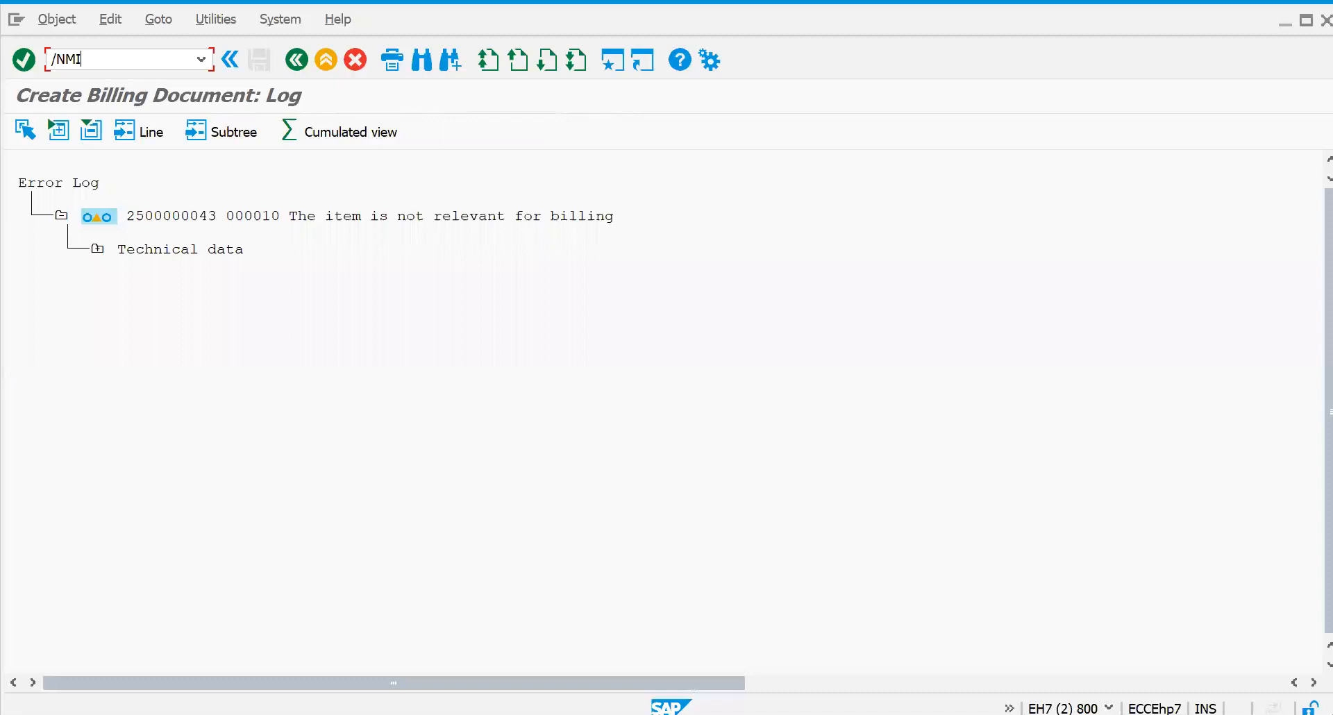
{"action": "type", "text": "RO"}
{"action": "key", "text": "Return"}
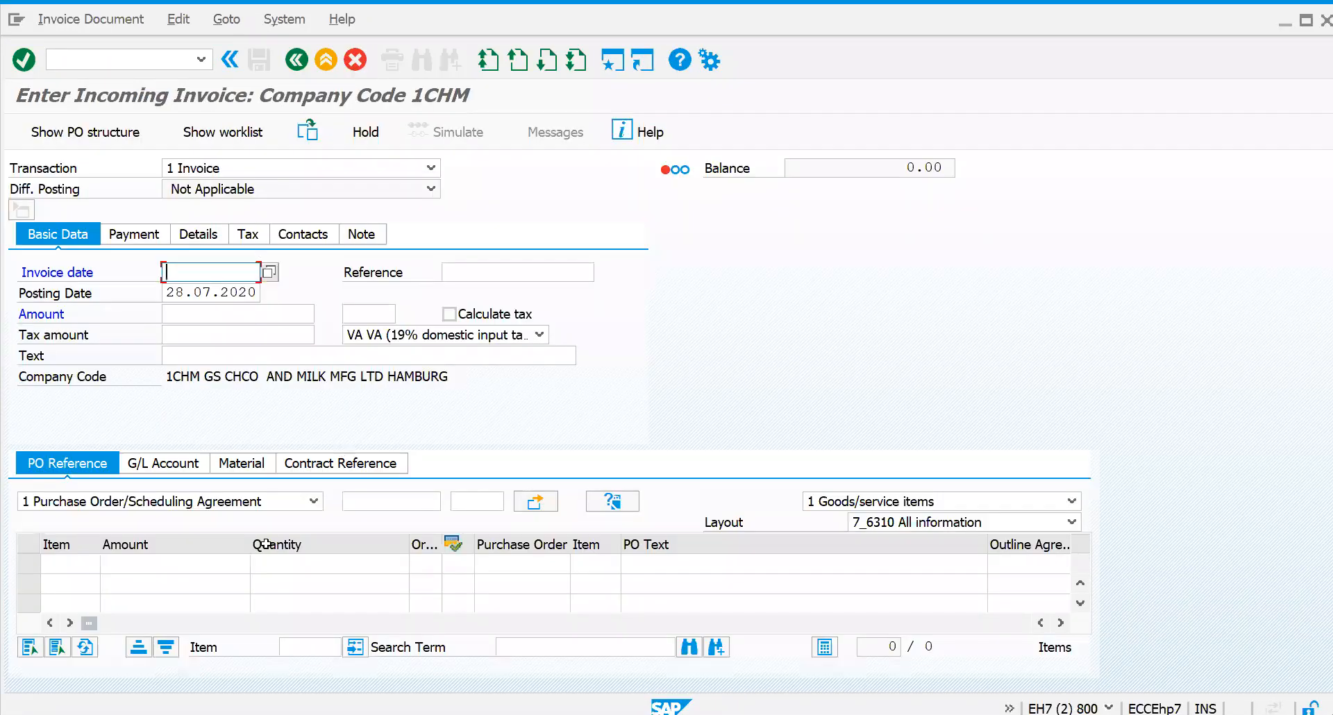
{"action": "left_click", "coordinate": [369, 502]}
{"action": "type", "text": "\\"}
{"action": "key", "text": "BackSpace"}
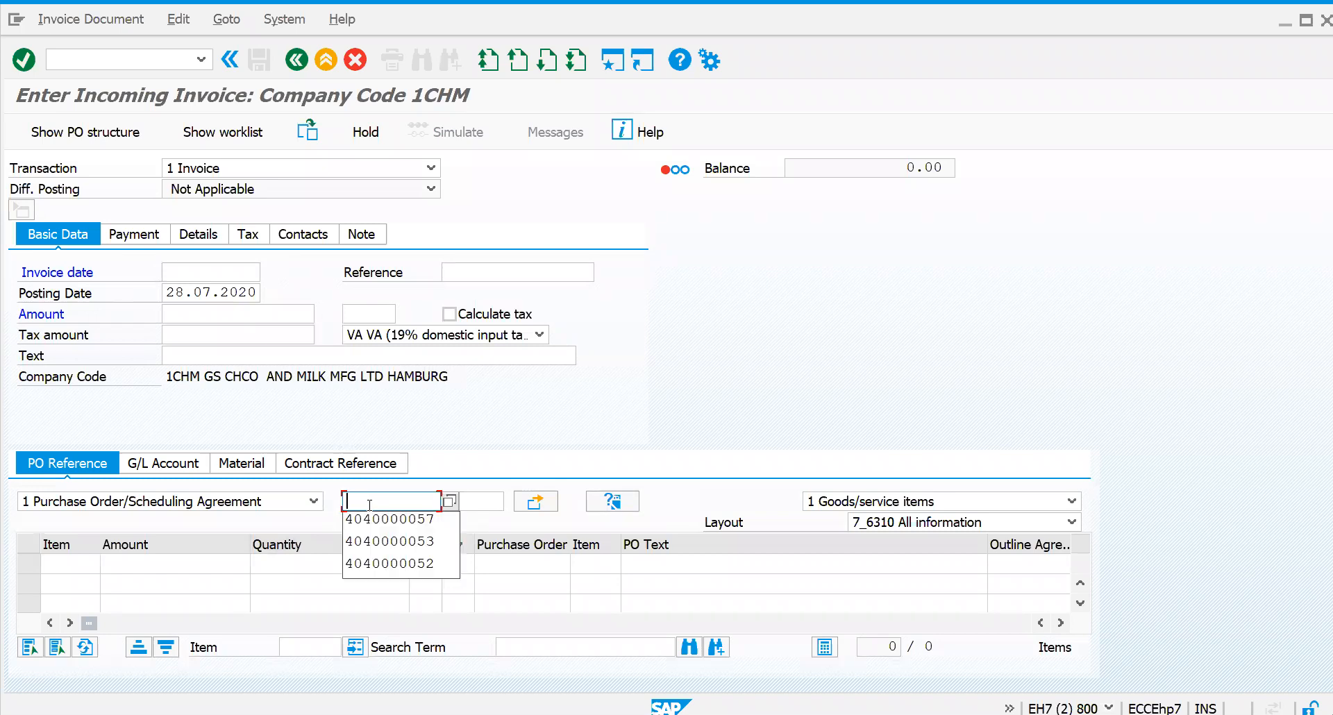
{"action": "key", "text": "Down"}
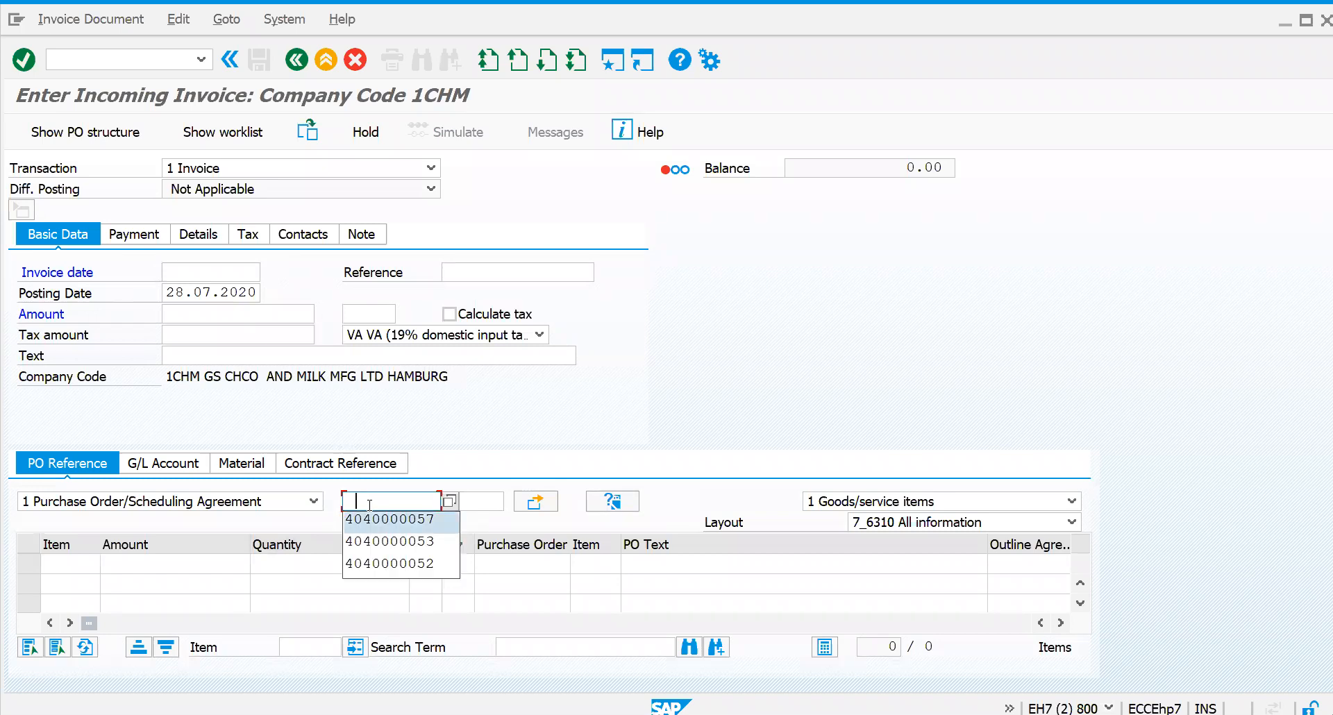
{"action": "key", "text": "Return"}
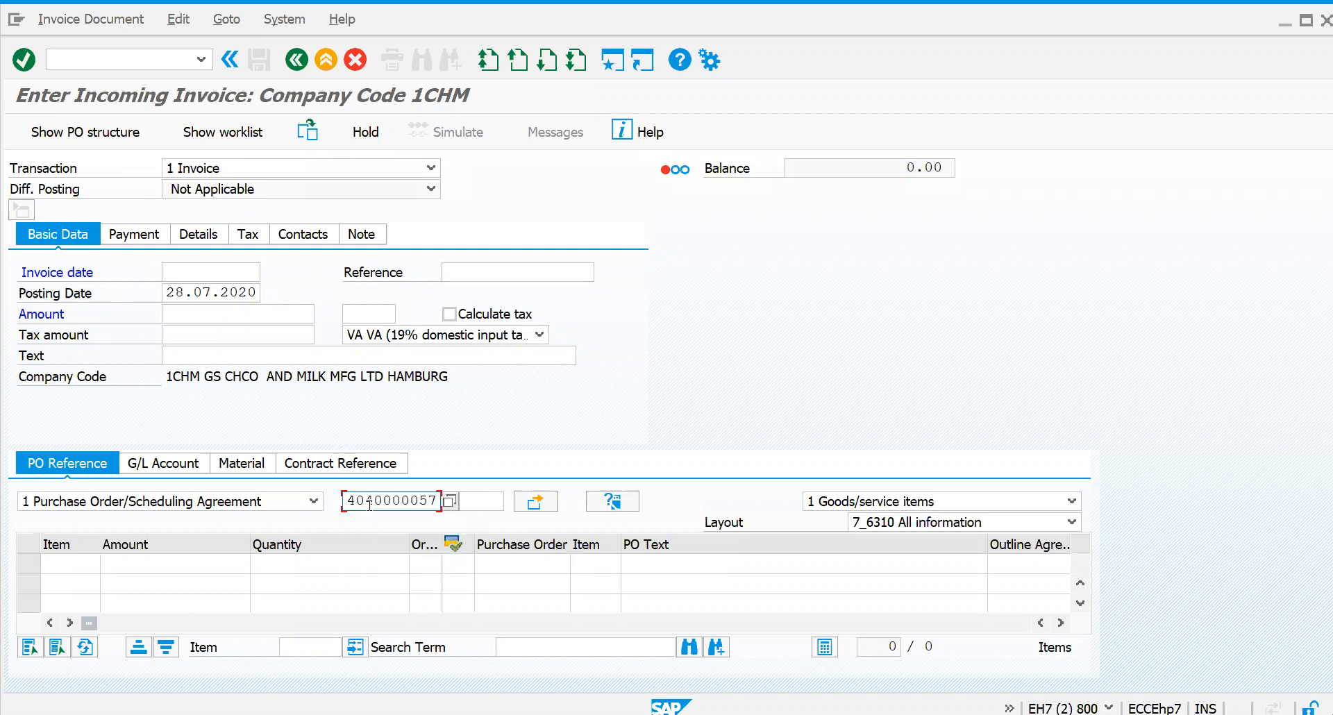
{"action": "key", "text": "BackSpace"}
{"action": "type", "text": "8"}
{"action": "key", "text": "Return"}
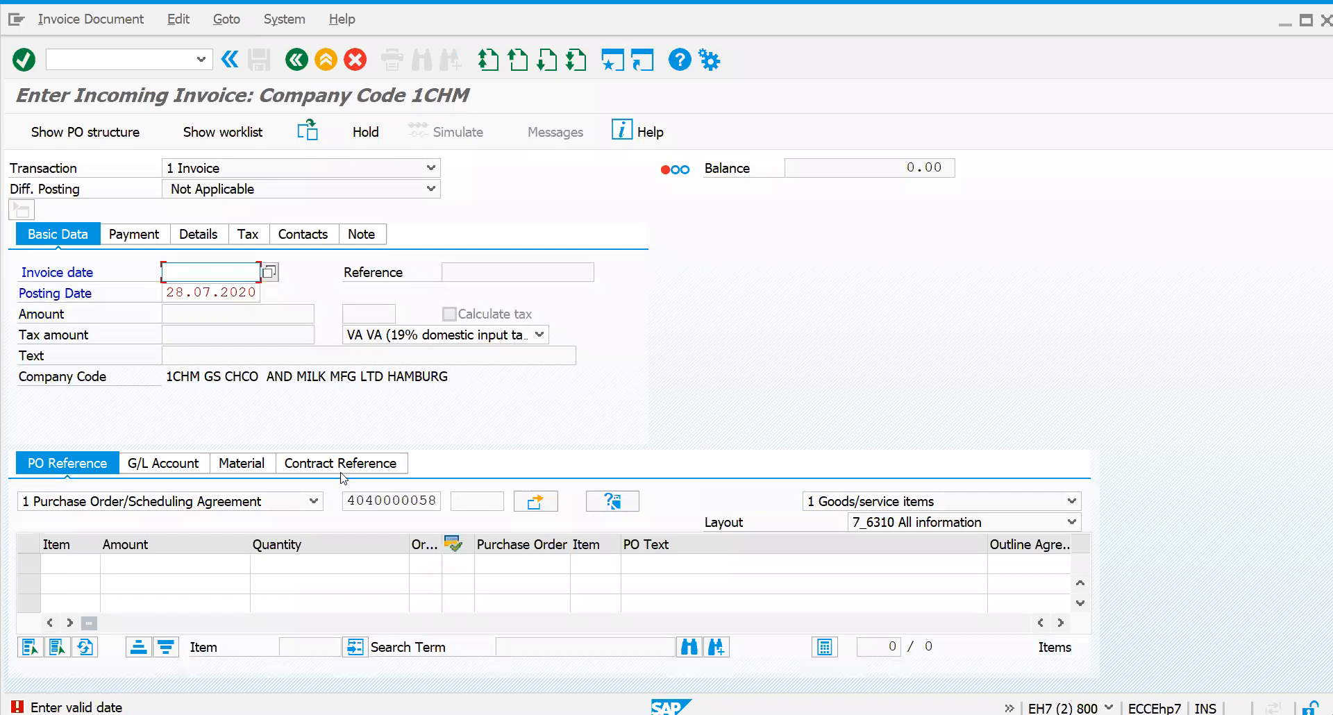
Set the invoice date to 28.07.2020 and load the purchase order's item into the invoice
{"action": "key", "text": "Down"}
{"action": "key", "text": "Return"}
{"action": "key", "text": "Return"}
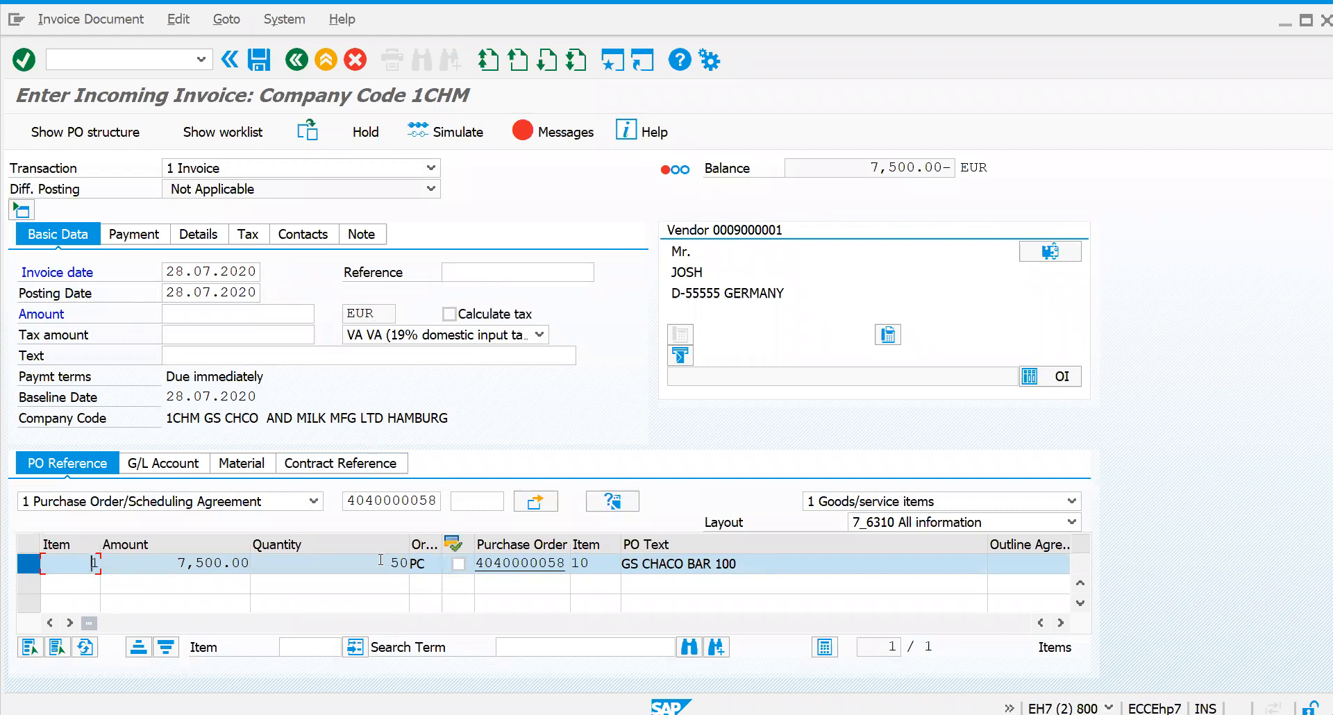
Turn on automatic tax calculation for the incoming invoice and set its gross amount to 8,925 EUR
{"action": "double_click", "coordinate": [412, 562]}
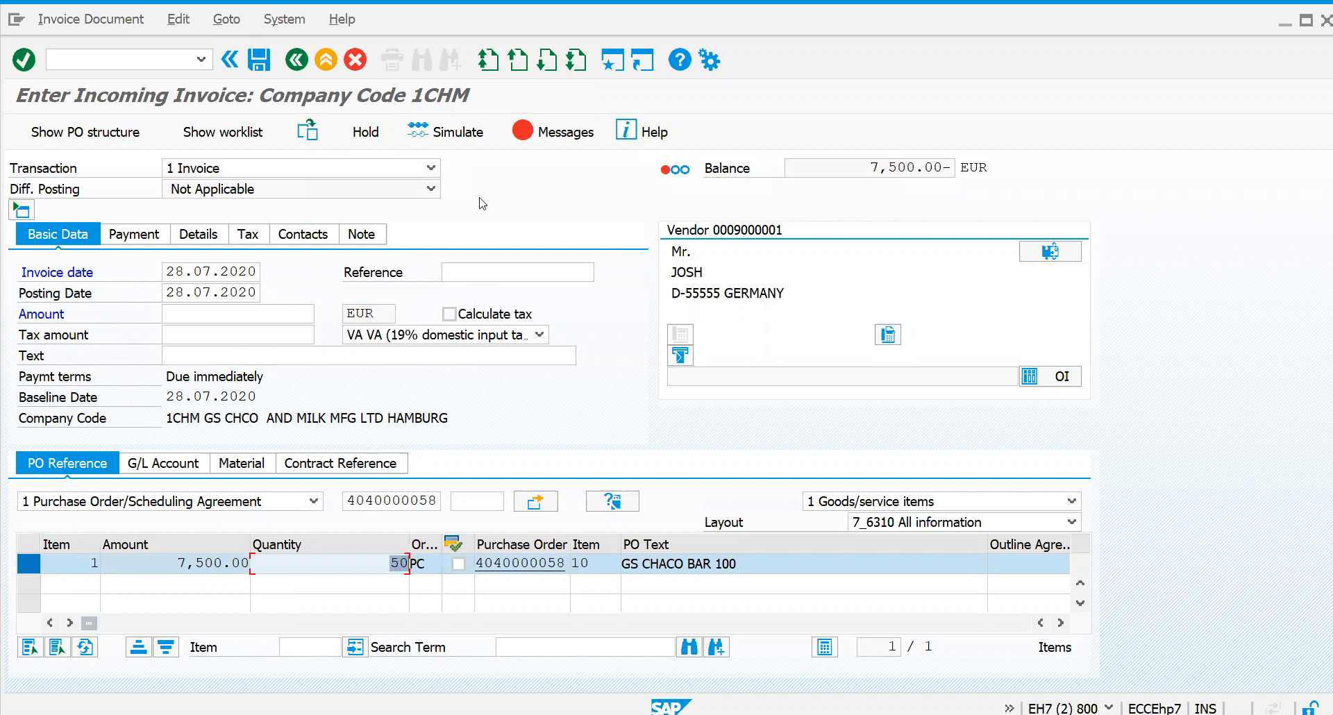
{"action": "left_click", "coordinate": [452, 315]}
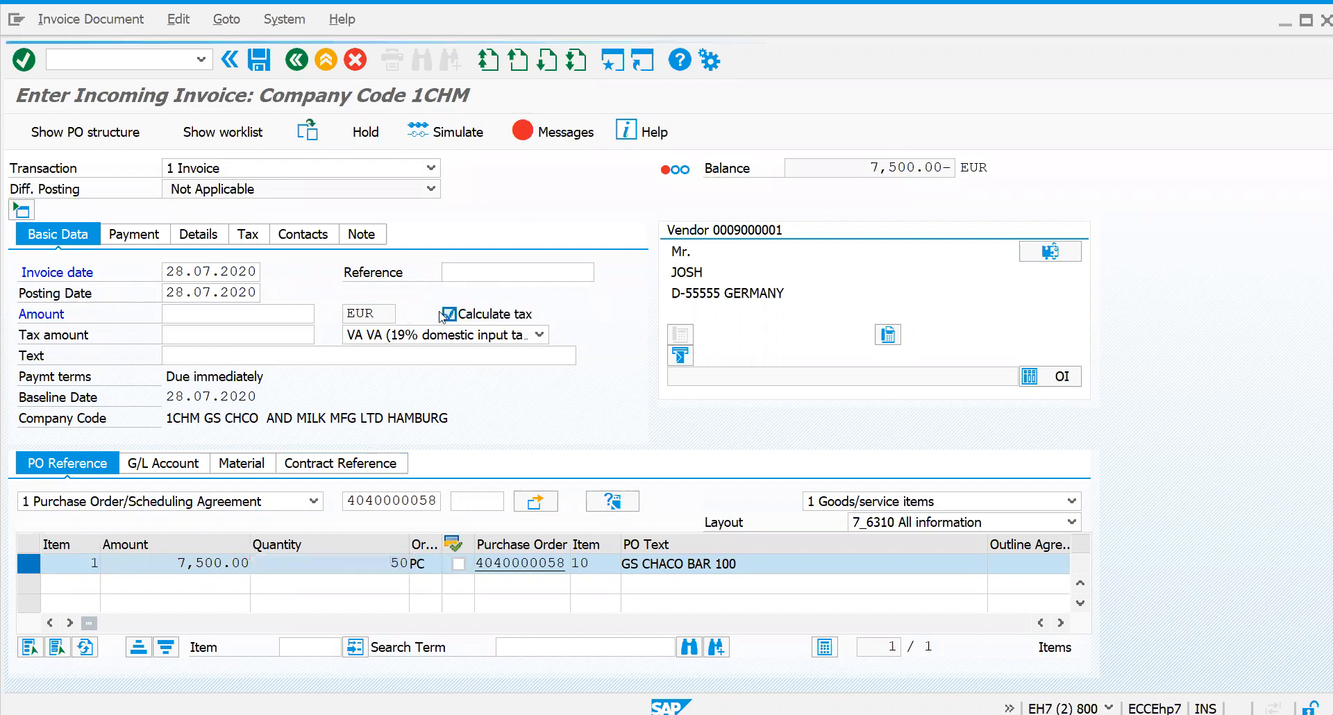
{"action": "left_click", "coordinate": [279, 313]}
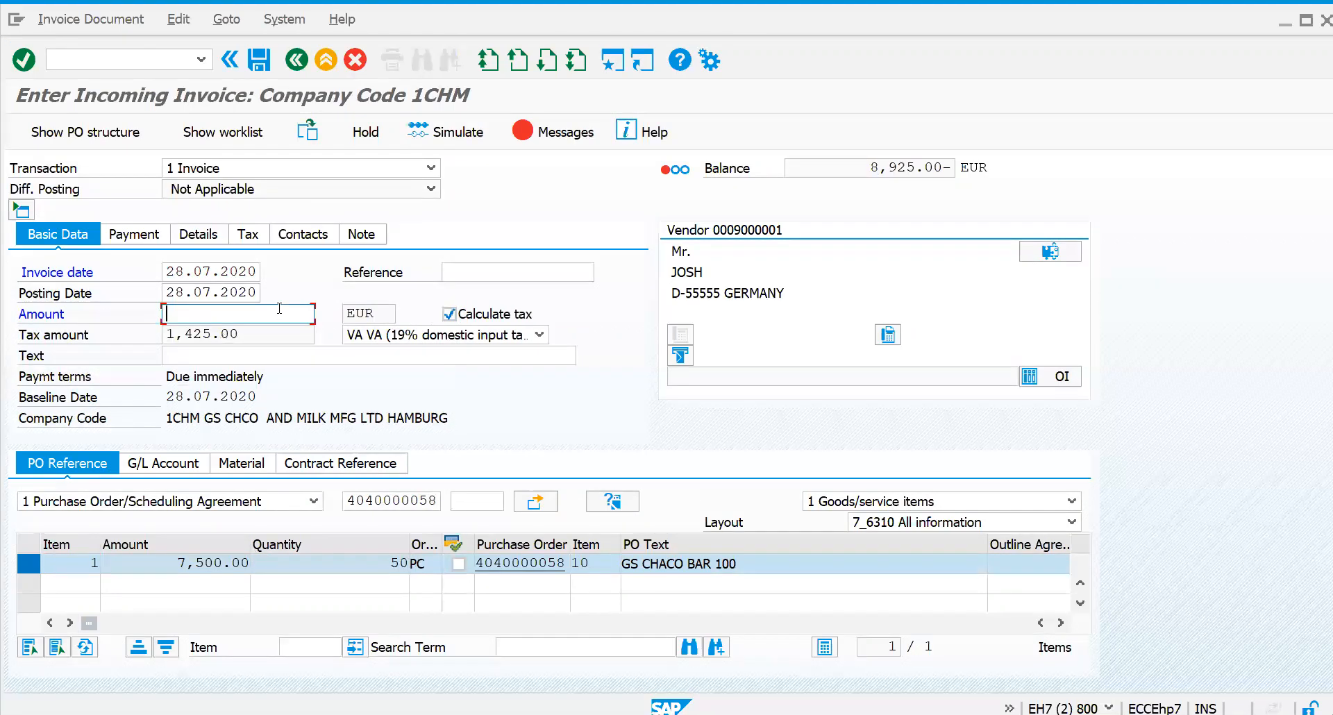
{"action": "type", "text": "8925"}
{"action": "key", "text": "Return"}
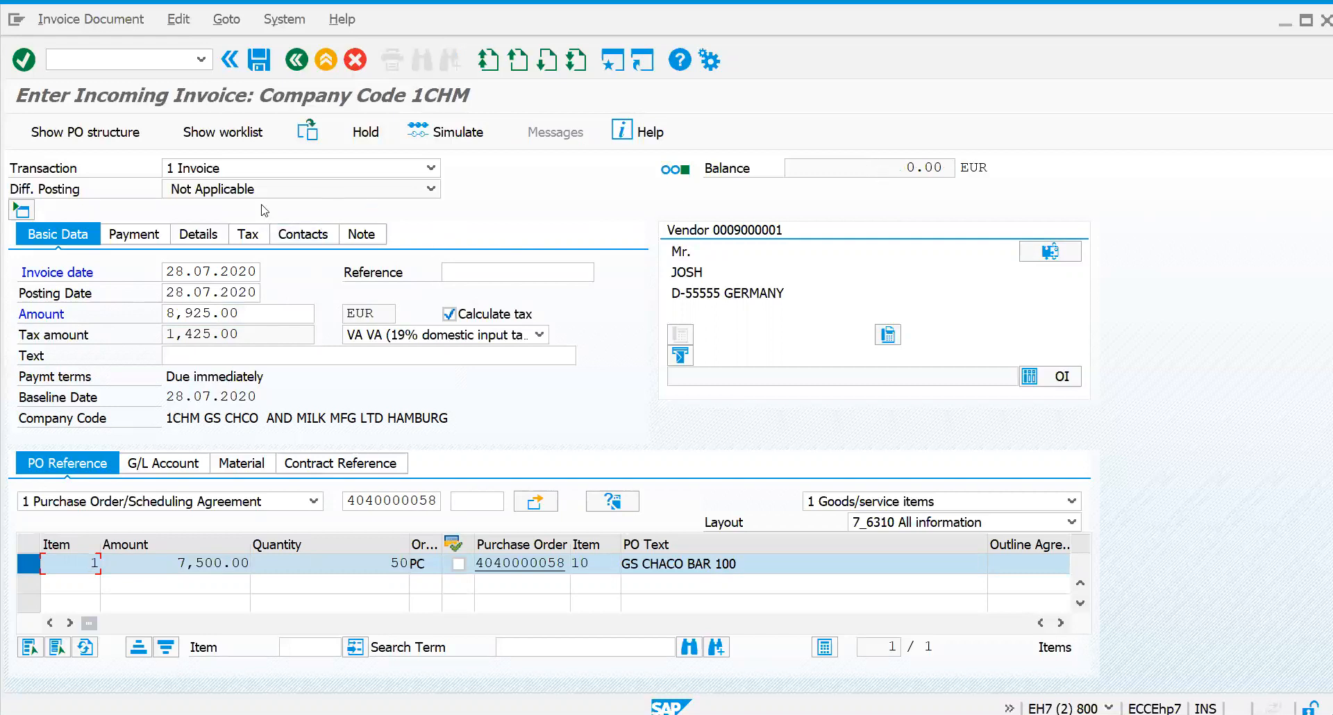
Simulate the incoming invoice, check the amounts of the vendor, goods/invoice receipt and input tax lines, and post it
{"action": "left_click", "coordinate": [459, 135]}
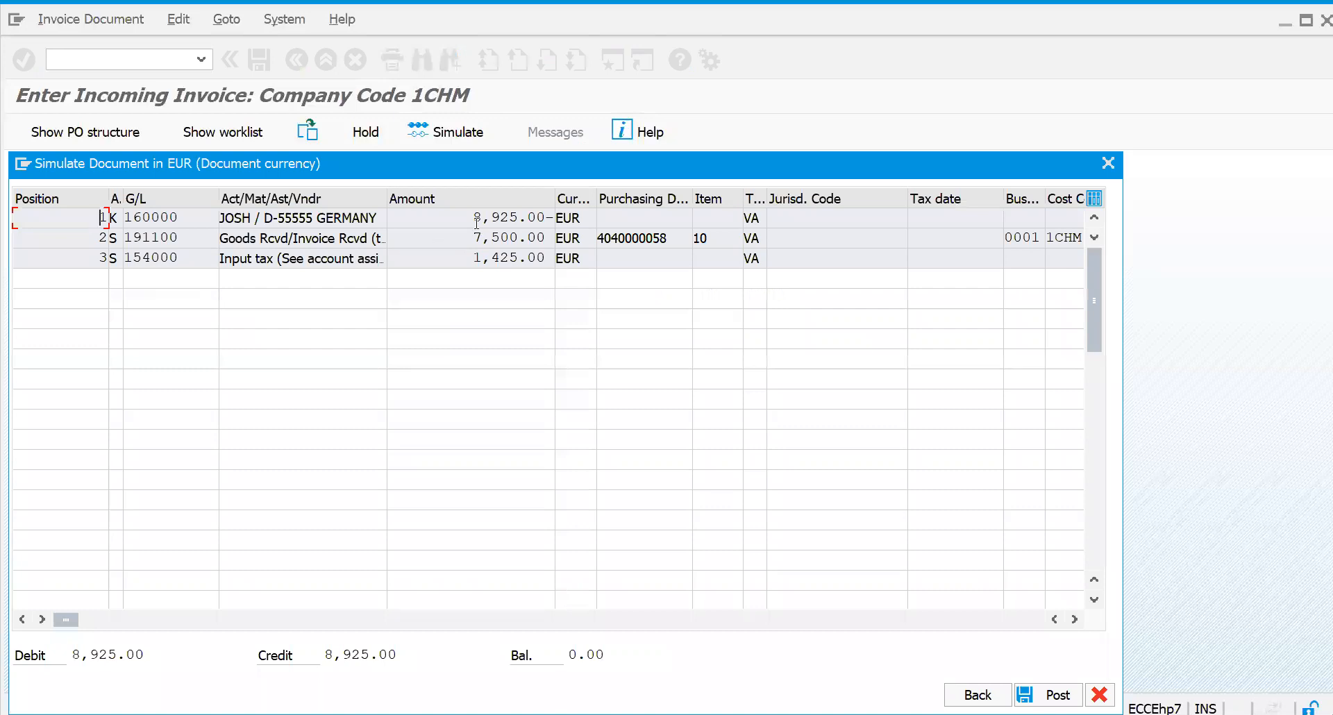
{"action": "left_click_drag", "start_coordinate": [472, 217], "coordinate": [532, 217]}
{"action": "left_click_drag", "start_coordinate": [473, 237], "coordinate": [549, 237]}
{"action": "left_click_drag", "start_coordinate": [467, 258], "coordinate": [567, 266]}
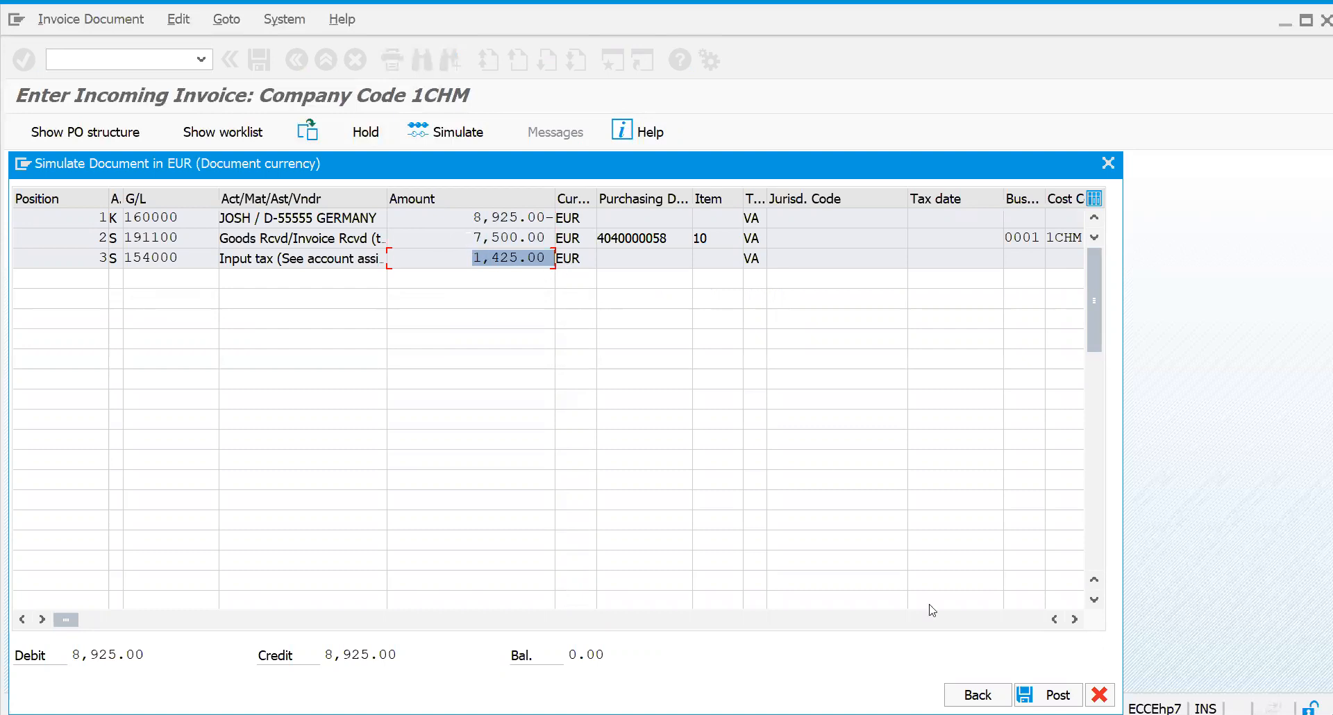
{"action": "left_click", "coordinate": [1052, 695]}
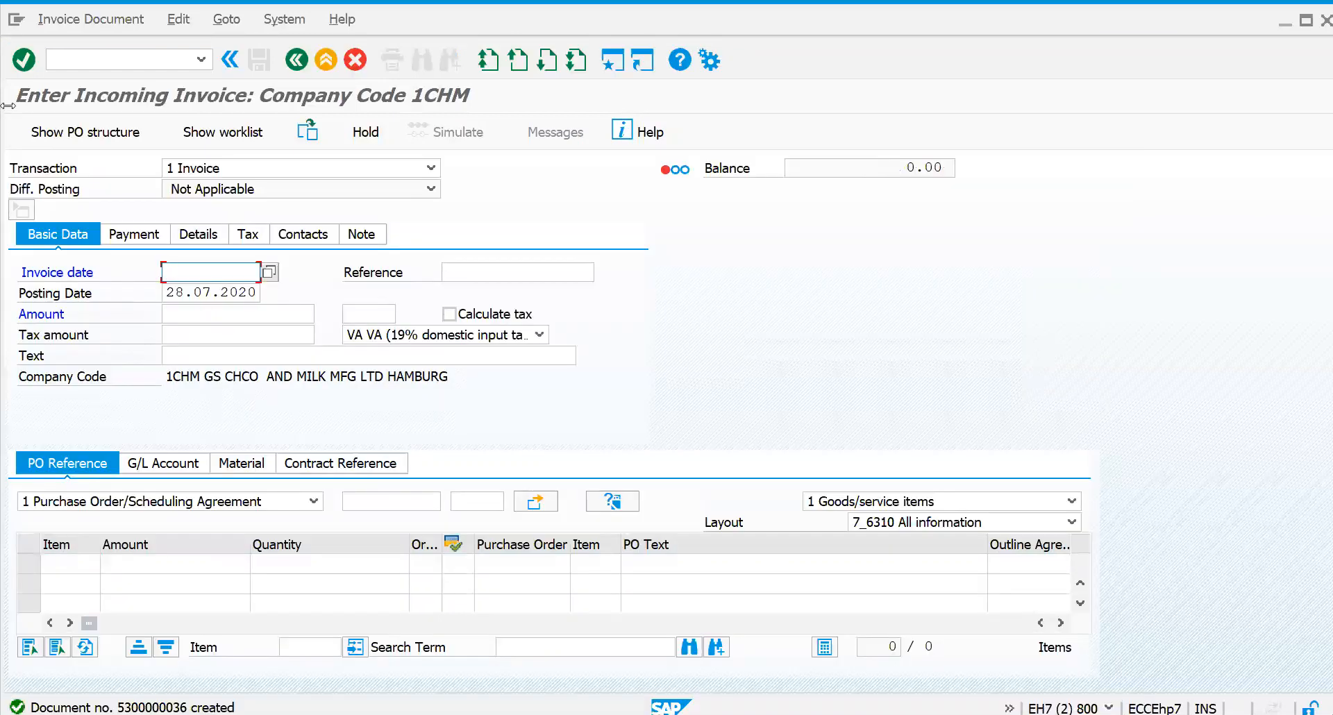
Open the purchase order with ME22N and examine the item's purchase order history for goods and invoice receipts
{"action": "left_click", "coordinate": [60, 65]}
{"action": "type", "text": "/"}
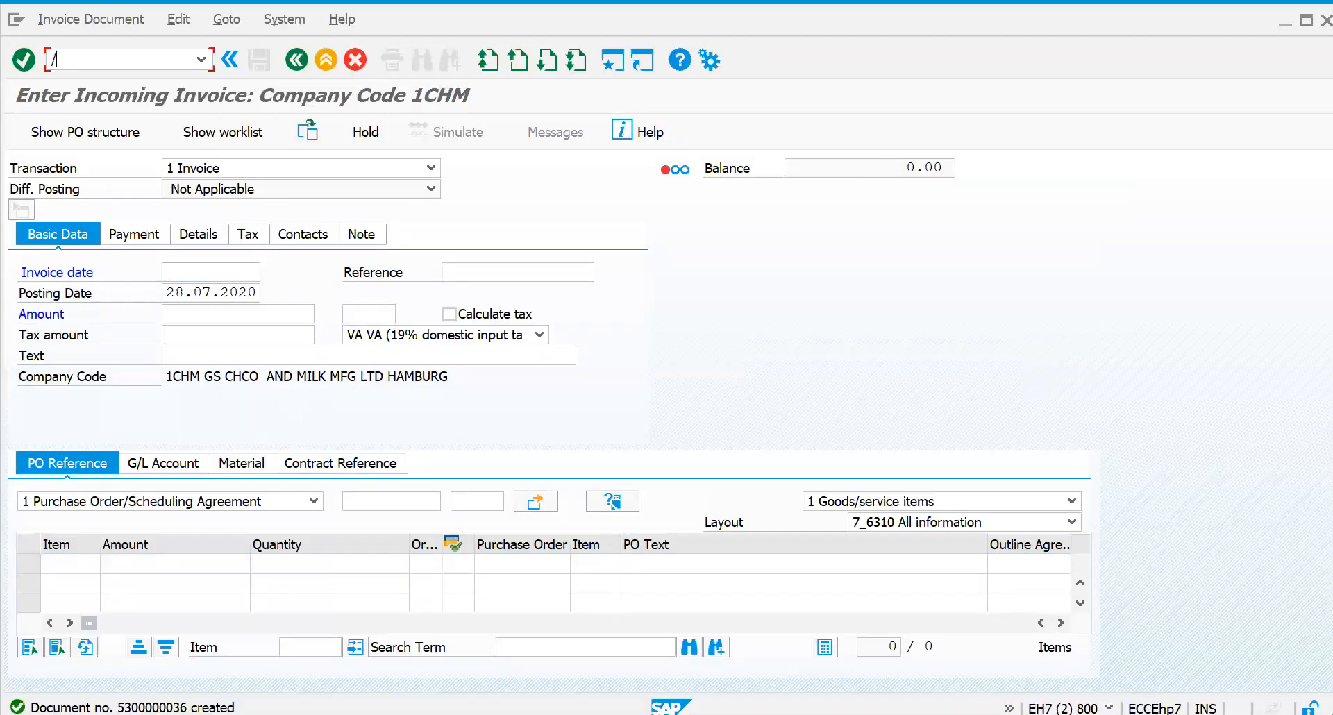
{"action": "type", "text": "NME22N"}
{"action": "key", "text": "Return"}
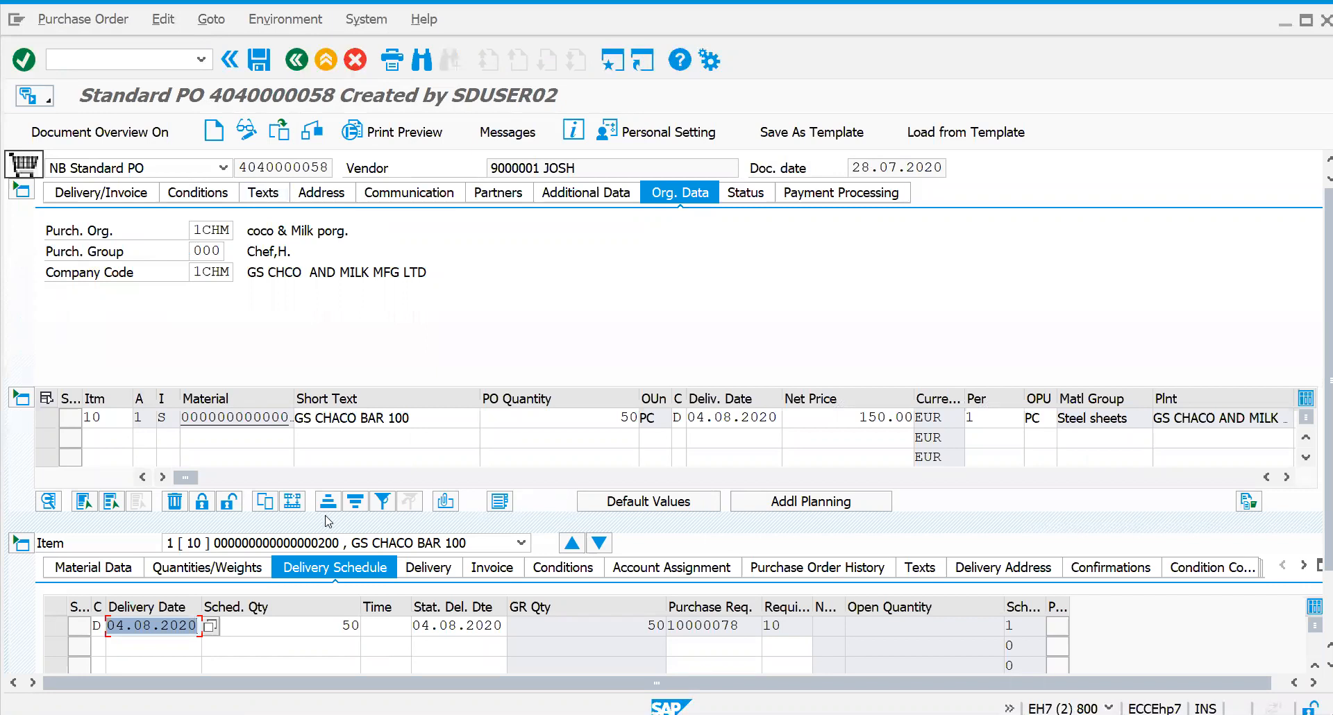
{"action": "left_click", "coordinate": [803, 567]}
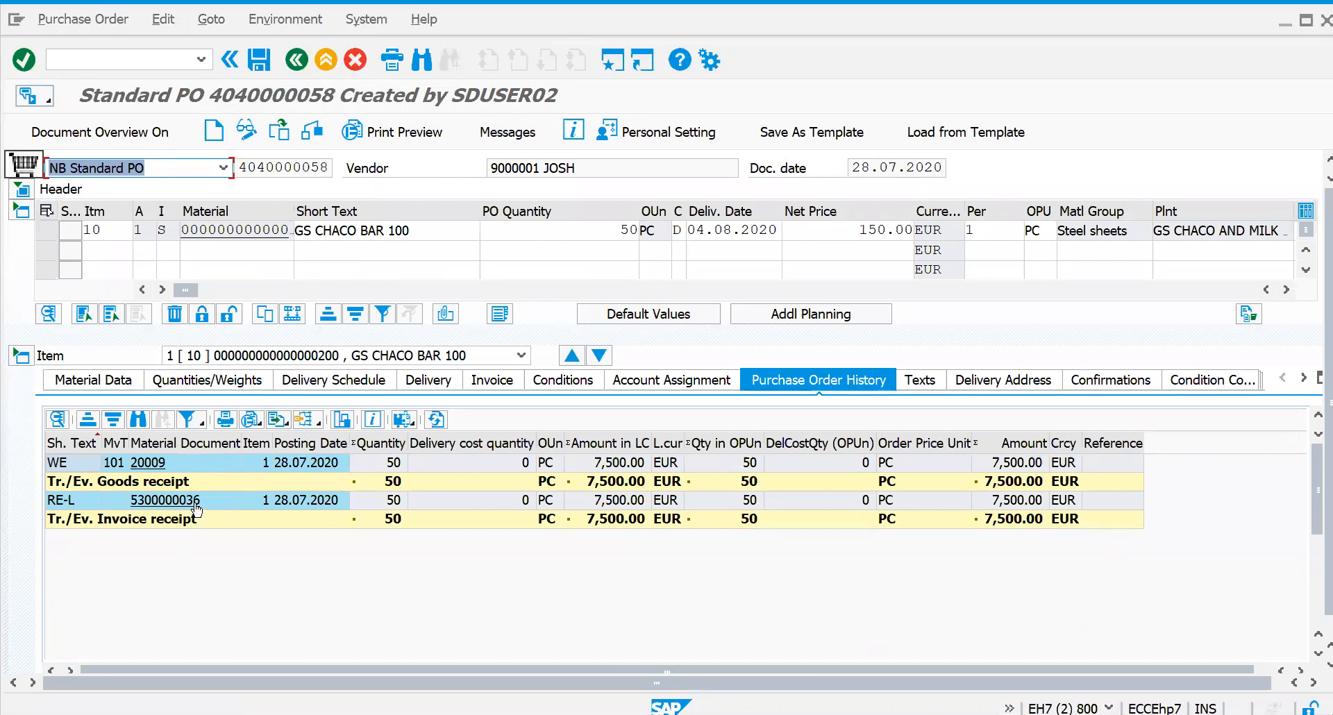
Load the sales order into a new billing document with VF01 and check the item's billed quantity
{"action": "left_click", "coordinate": [114, 57]}
{"action": "type", "text": "/NVF01"}
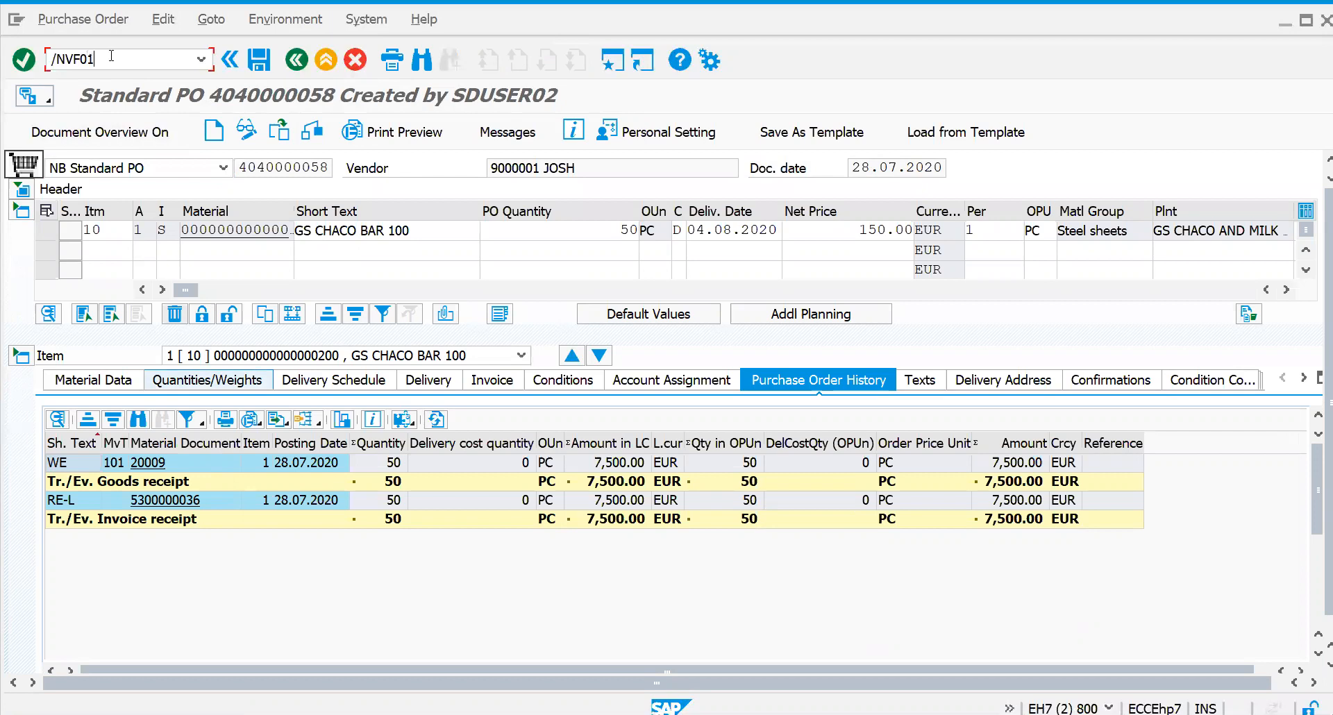
{"action": "key", "text": "Return"}
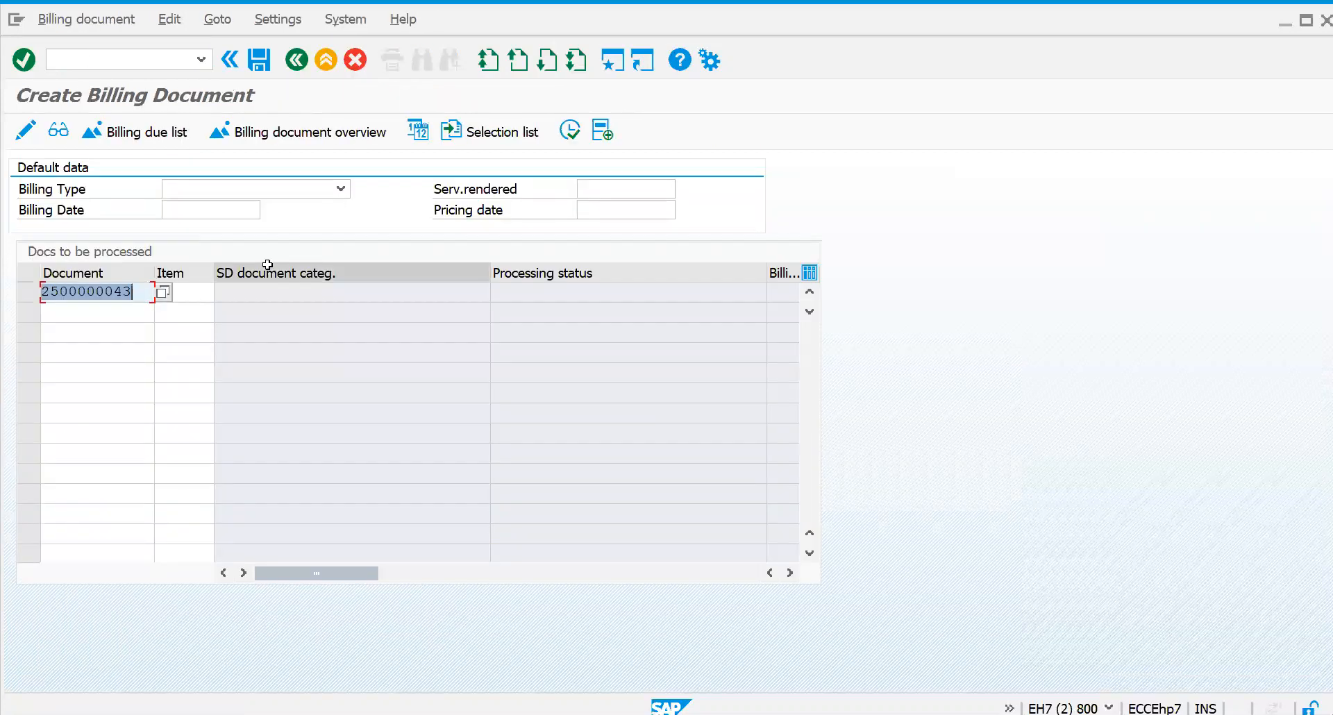
{"action": "key", "text": "Return"}
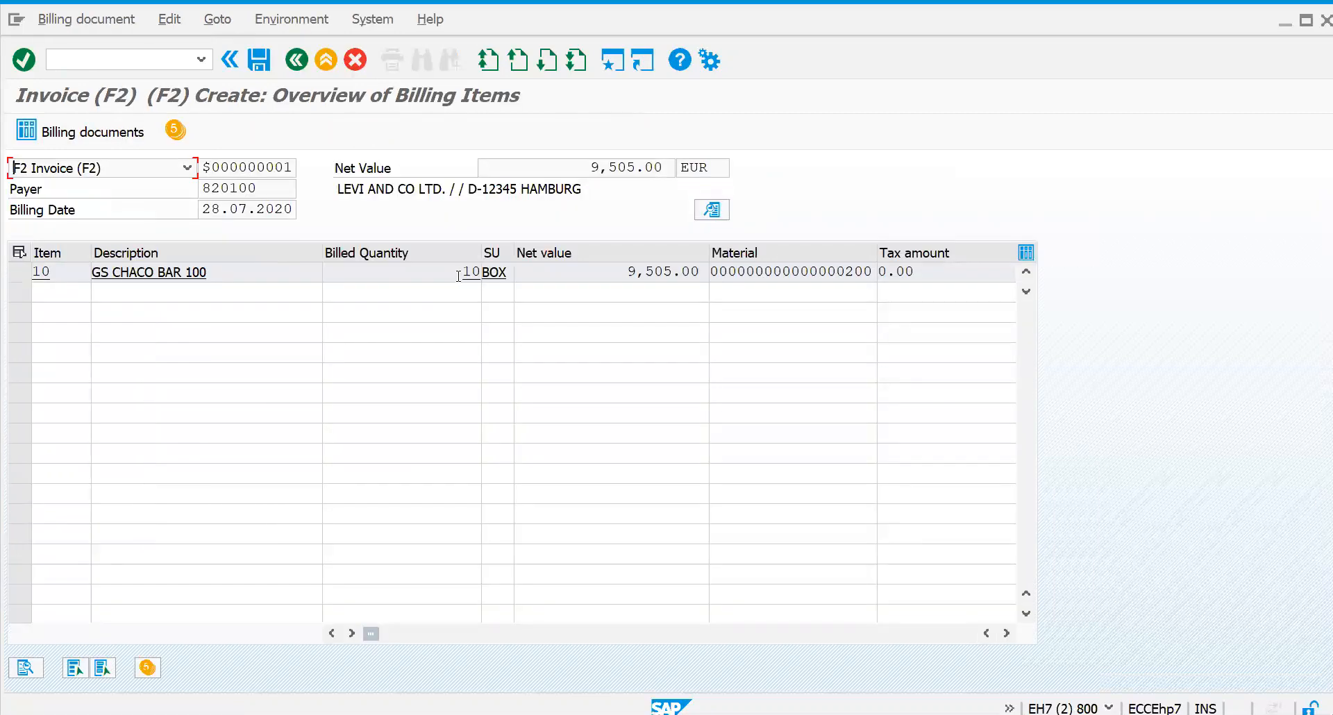
{"action": "left_click_drag", "start_coordinate": [458, 276], "coordinate": [502, 273]}
Open the sales order with VA02 to check the item's order quantity
{"action": "left_click", "coordinate": [120, 62]}
{"action": "type", "text": "/NVA02"}
{"action": "key", "text": "Return"}
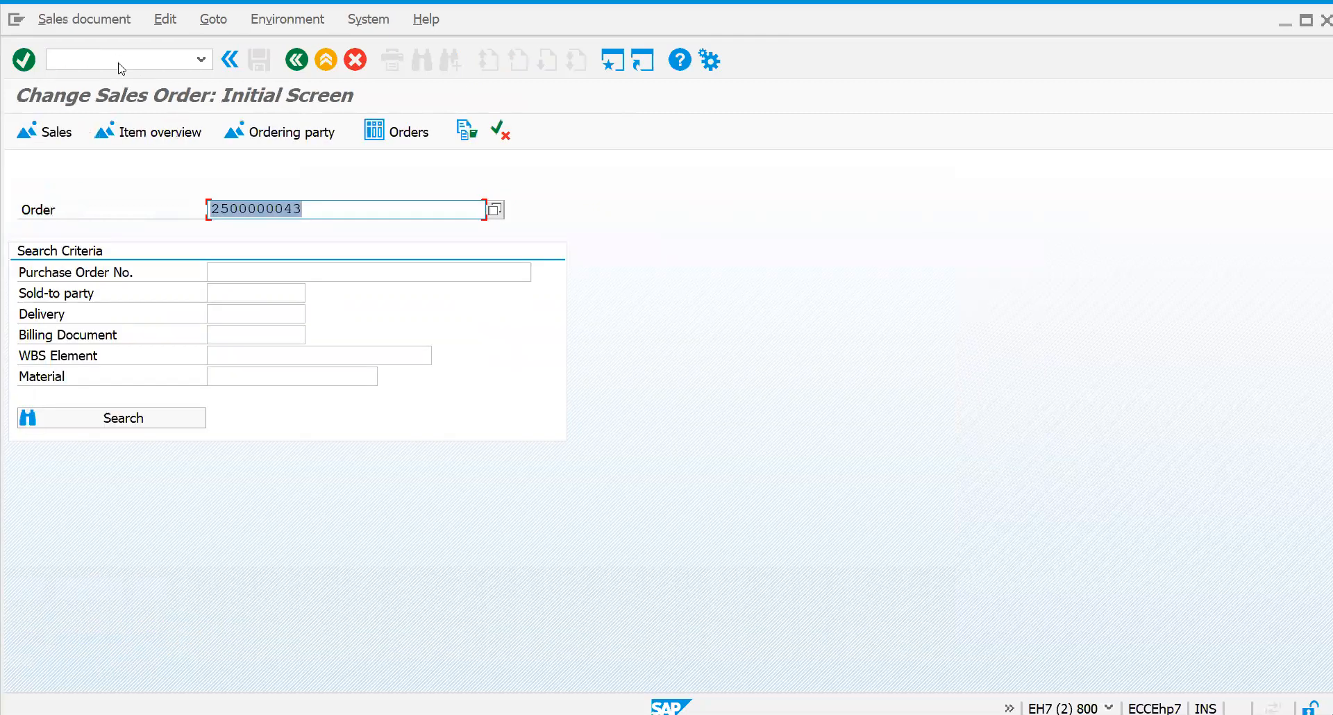
{"action": "key", "text": "Return"}
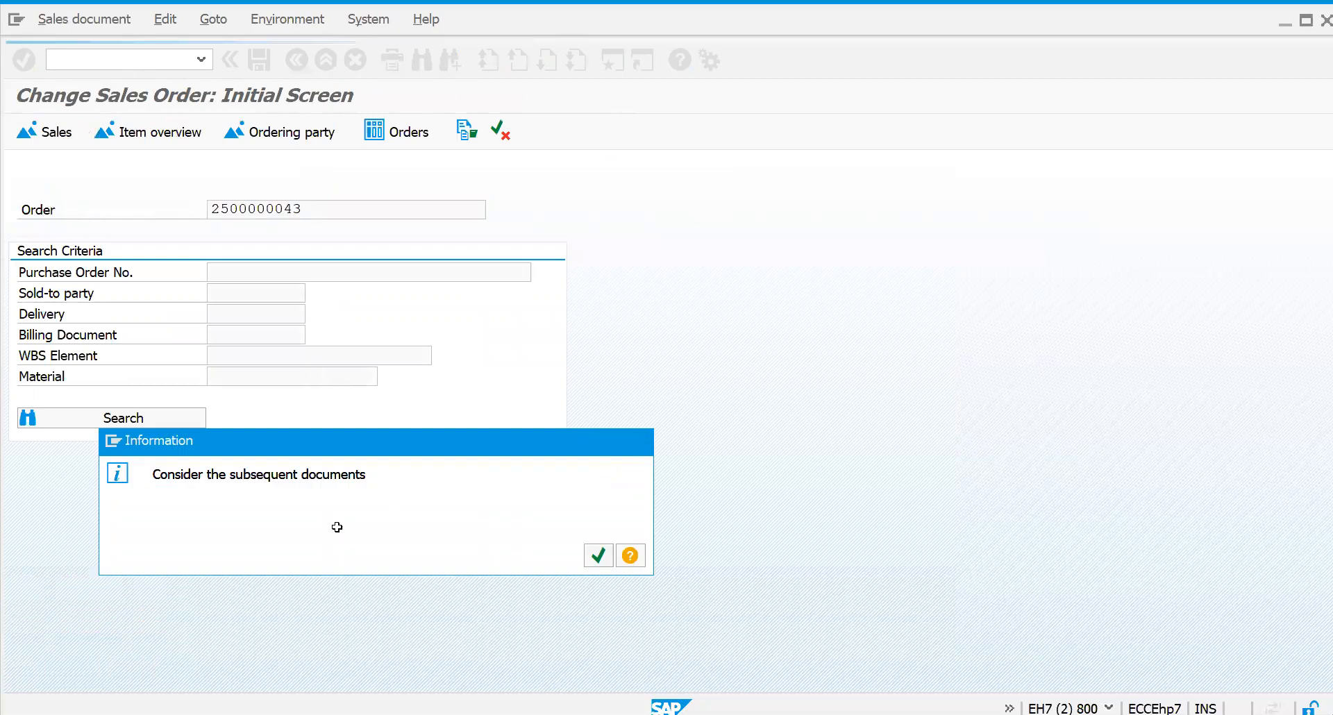
{"action": "key", "text": "Return"}
Create the F2 customer invoice for the sales order with VF01 and save it
{"action": "left_click", "coordinate": [153, 59]}
{"action": "type", "text": "/NVF01"}
{"action": "key", "text": "Return"}
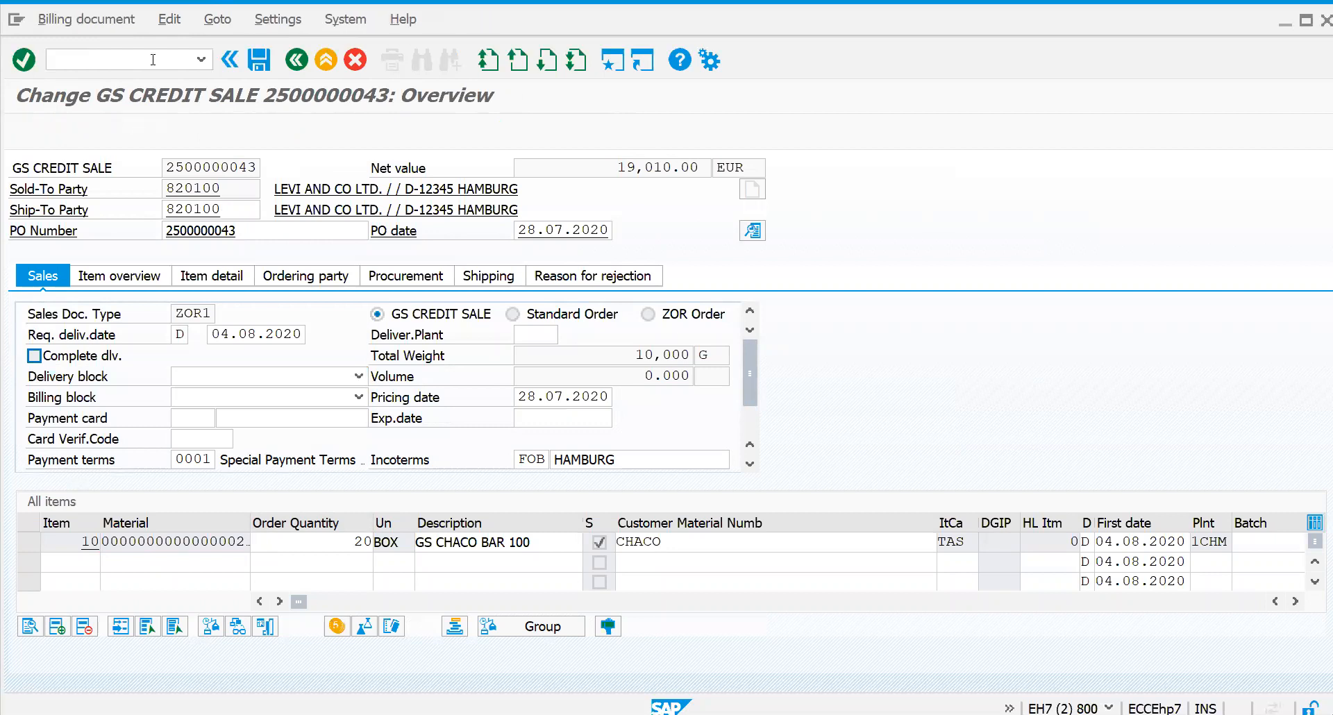
{"action": "key", "text": "Return"}
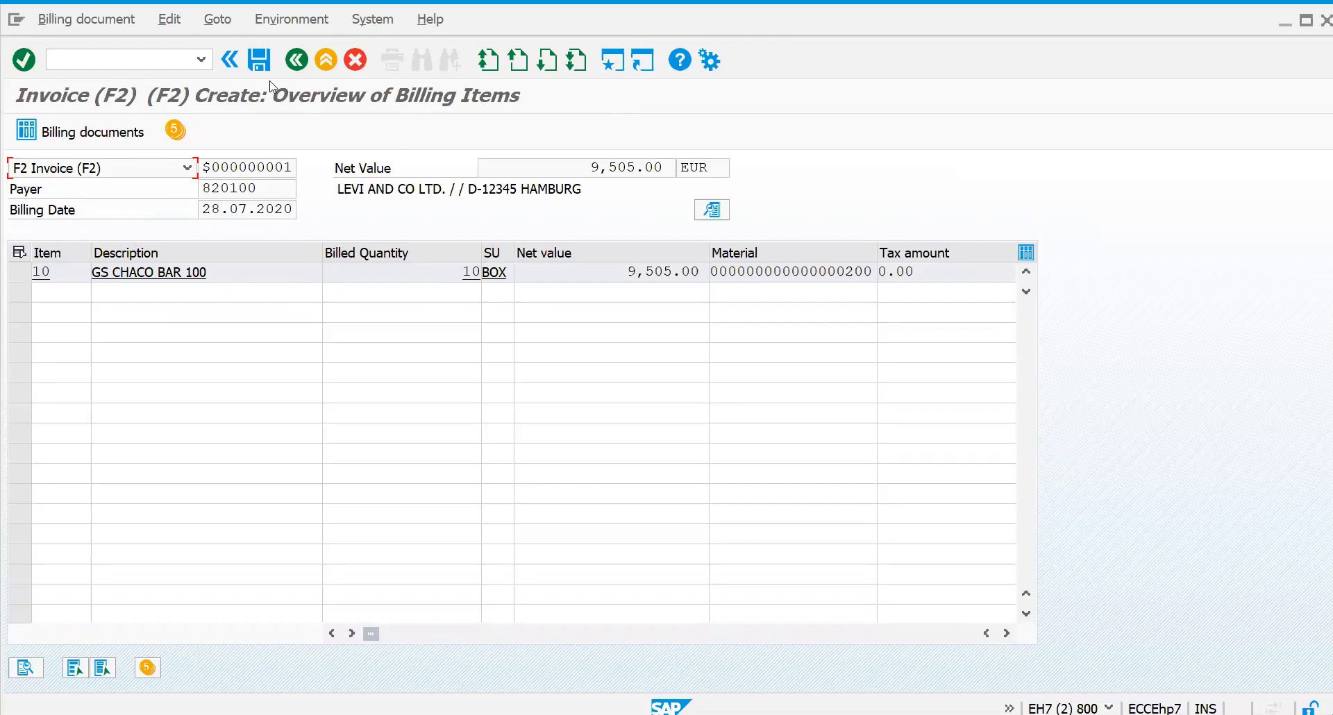
{"action": "left_click", "coordinate": [254, 61]}
Open the saved billing document with VF02 and display its accounting document
{"action": "type", "text": "/nvf02"}
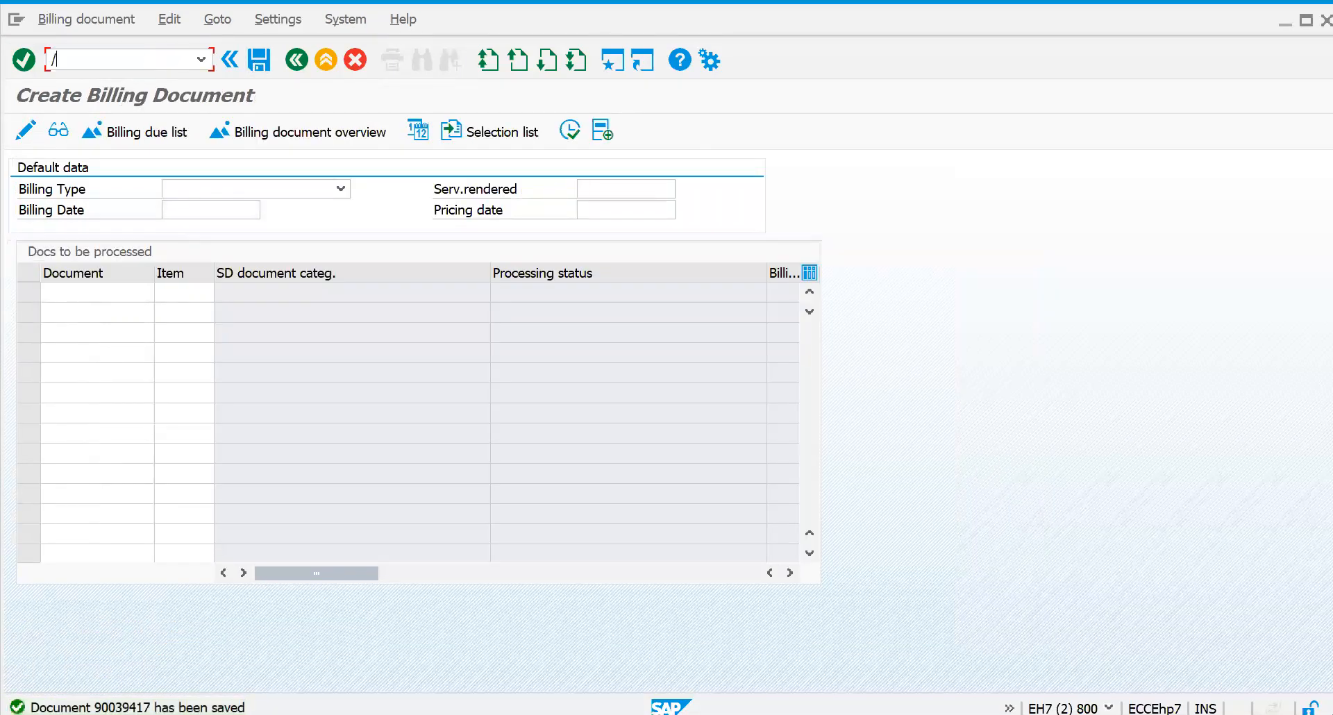
{"action": "key", "text": "Return"}
{"action": "key", "text": "Return"}
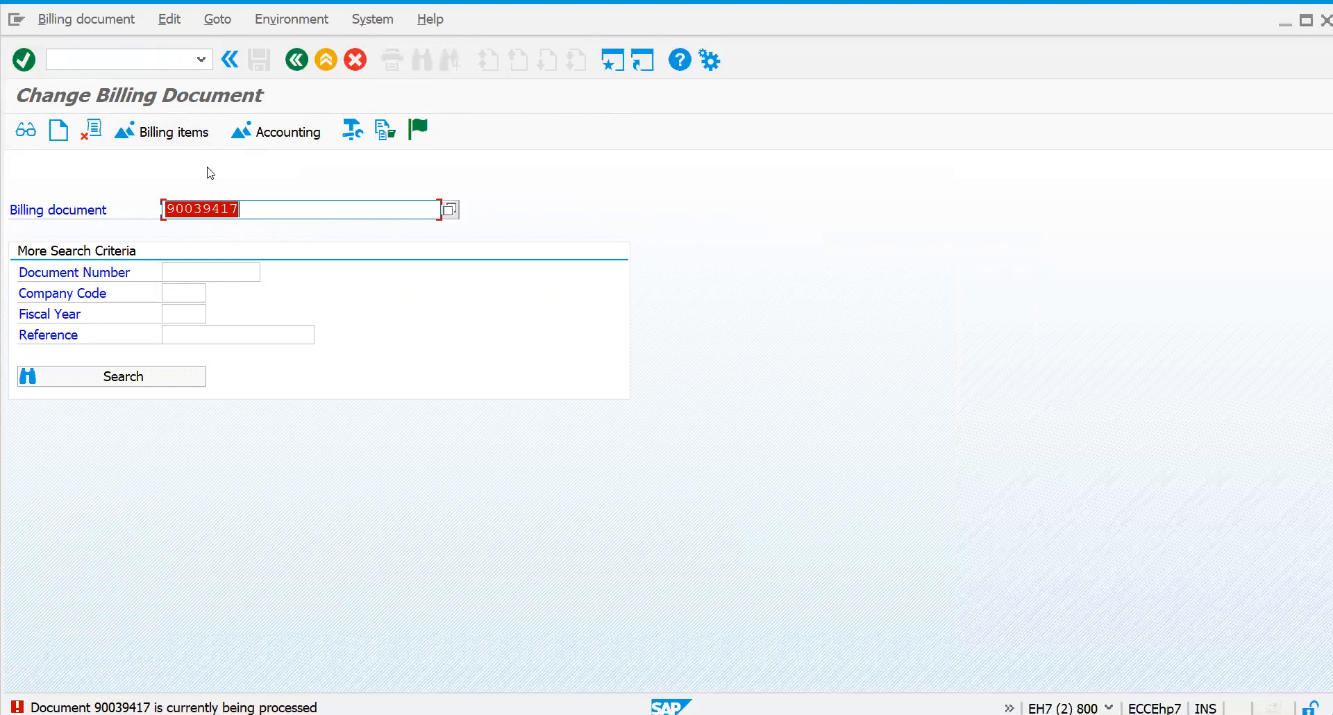
{"action": "key", "text": "Return"}
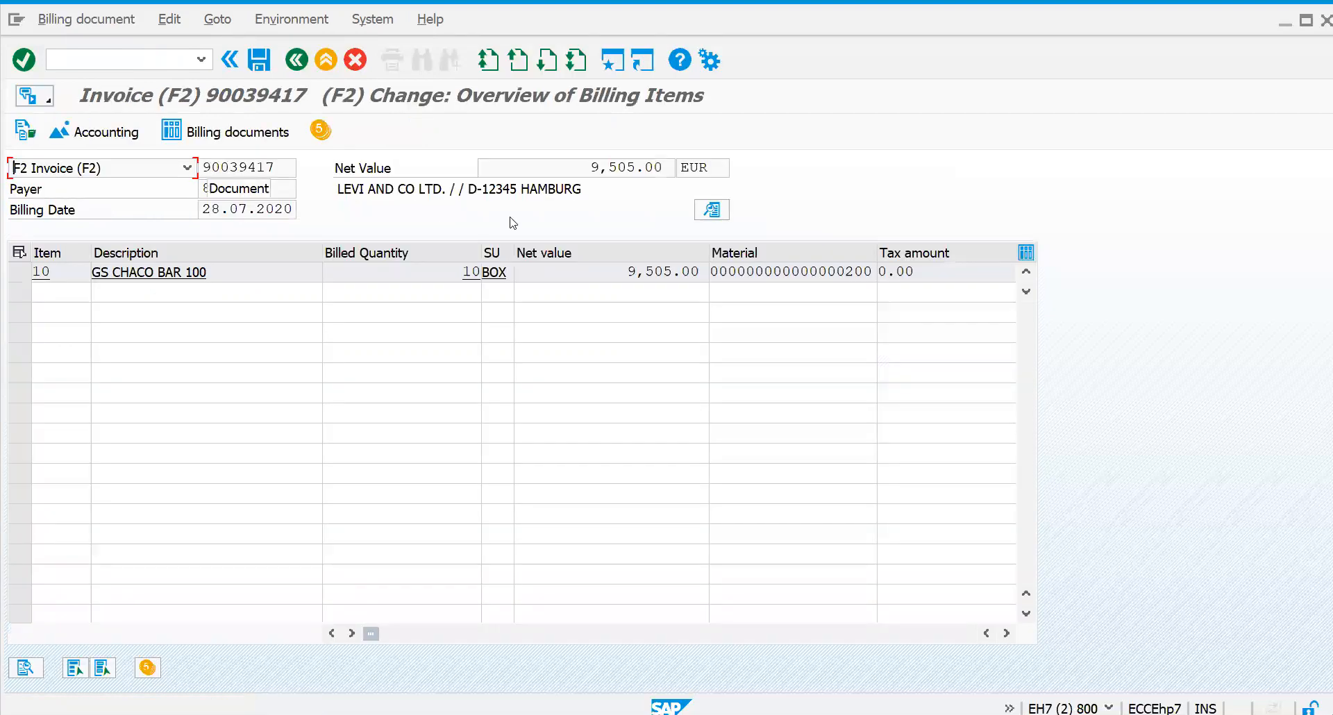
{"action": "left_click", "coordinate": [104, 132]}
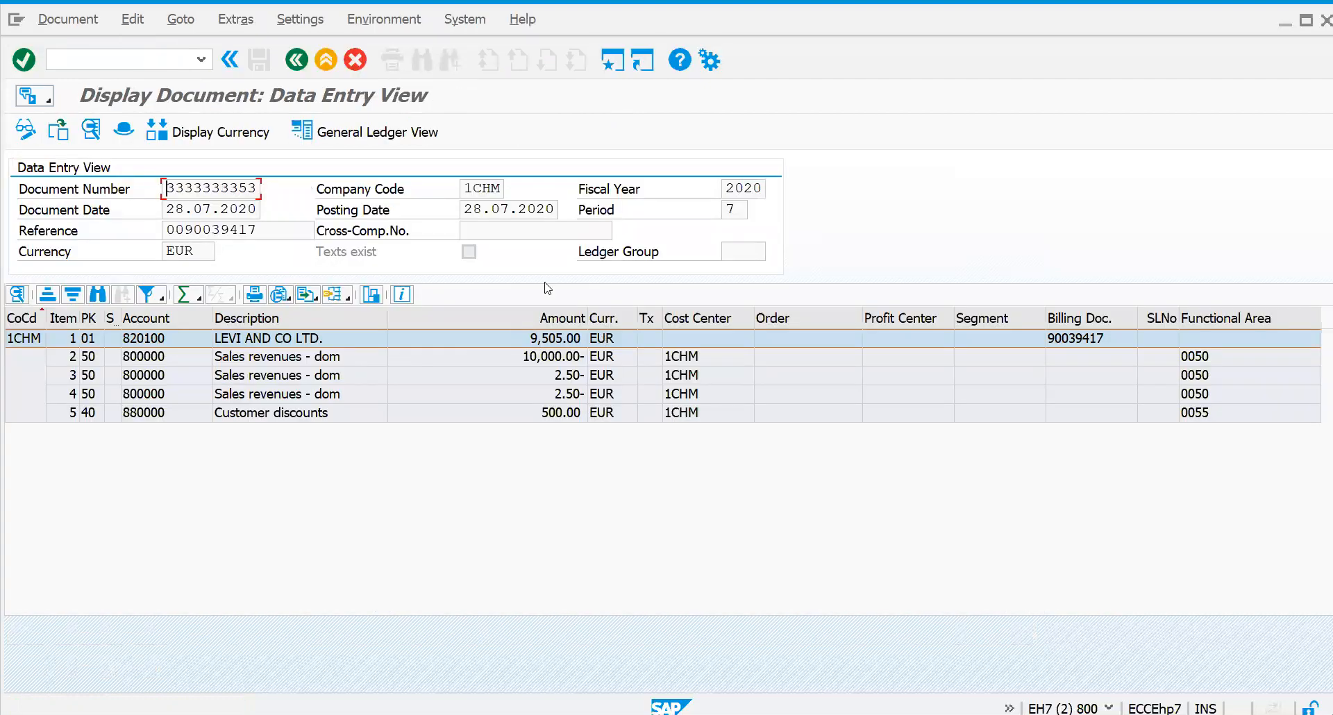
Open the details of item category TAS in VOV7 and list the possible values for its billing relevance
{"action": "left_click", "coordinate": [112, 58]}
{"action": "type", "text": "/NVOV7"}
{"action": "key", "text": "Return"}
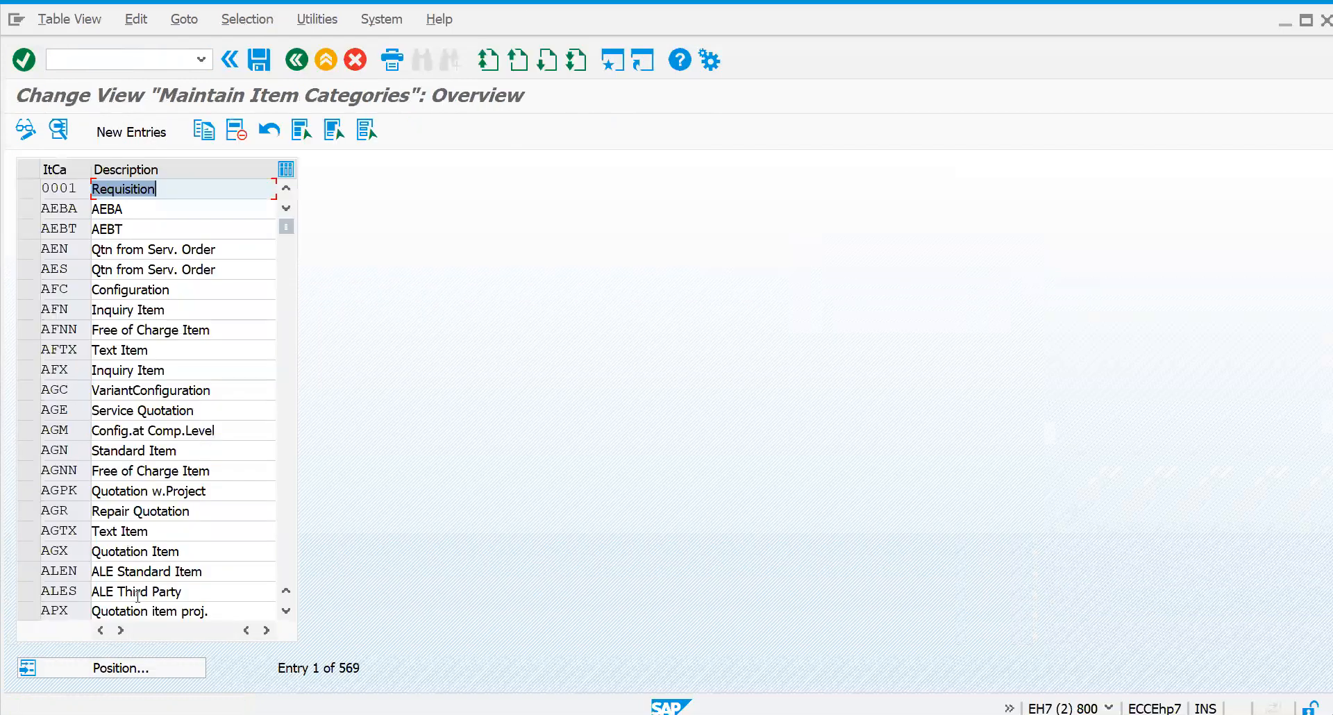
{"action": "left_click", "coordinate": [127, 671]}
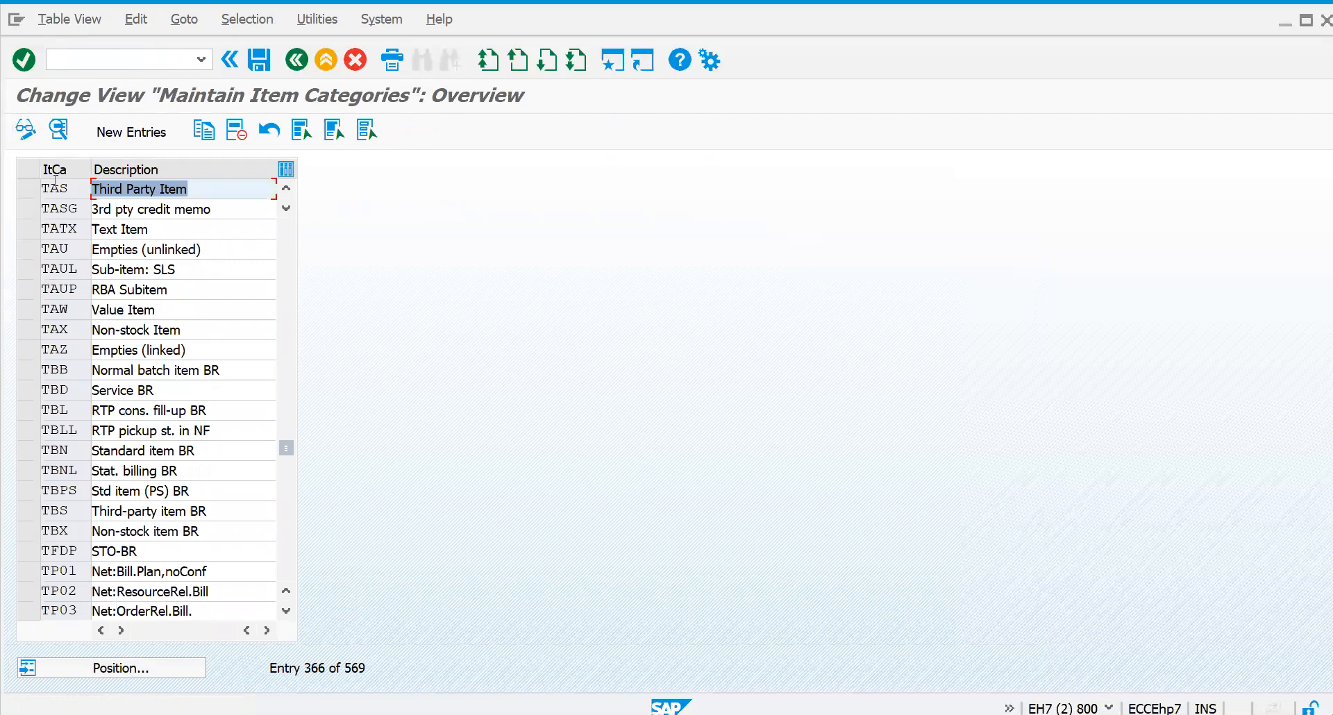
{"action": "left_click", "coordinate": [56, 186]}
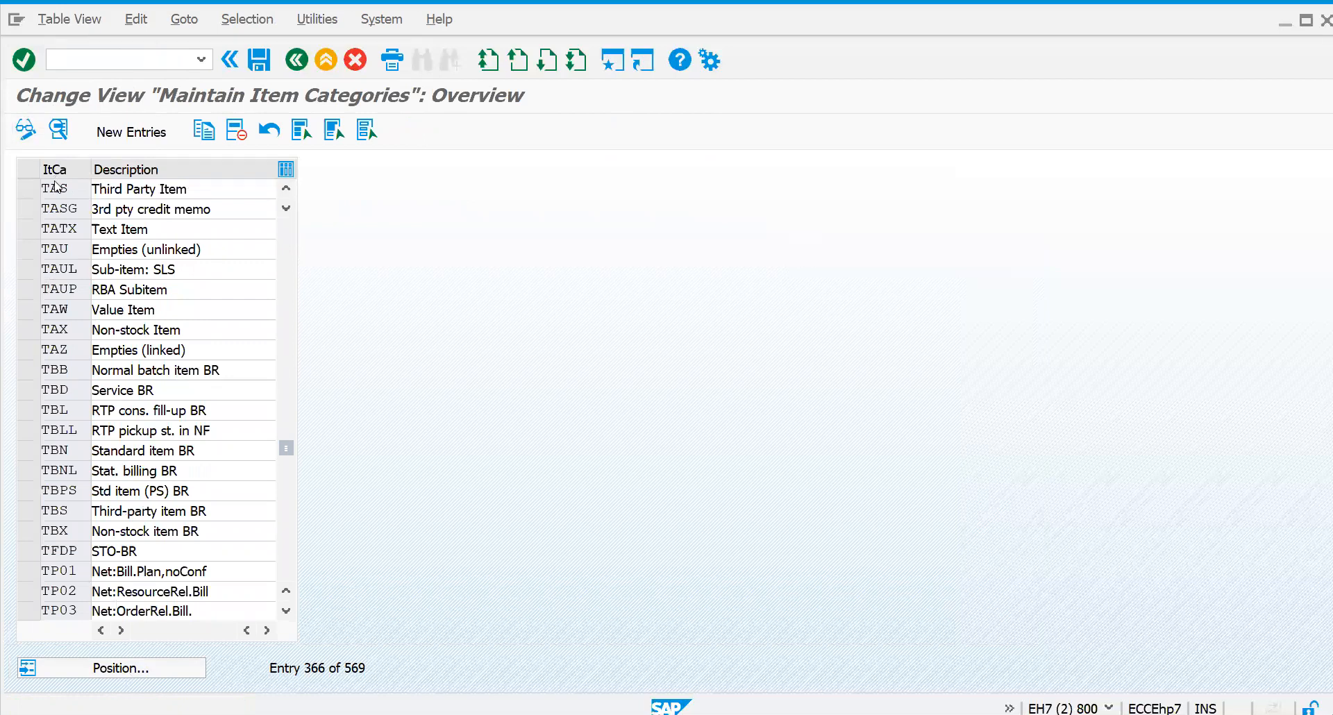
{"action": "double_click", "coordinate": [55, 186]}
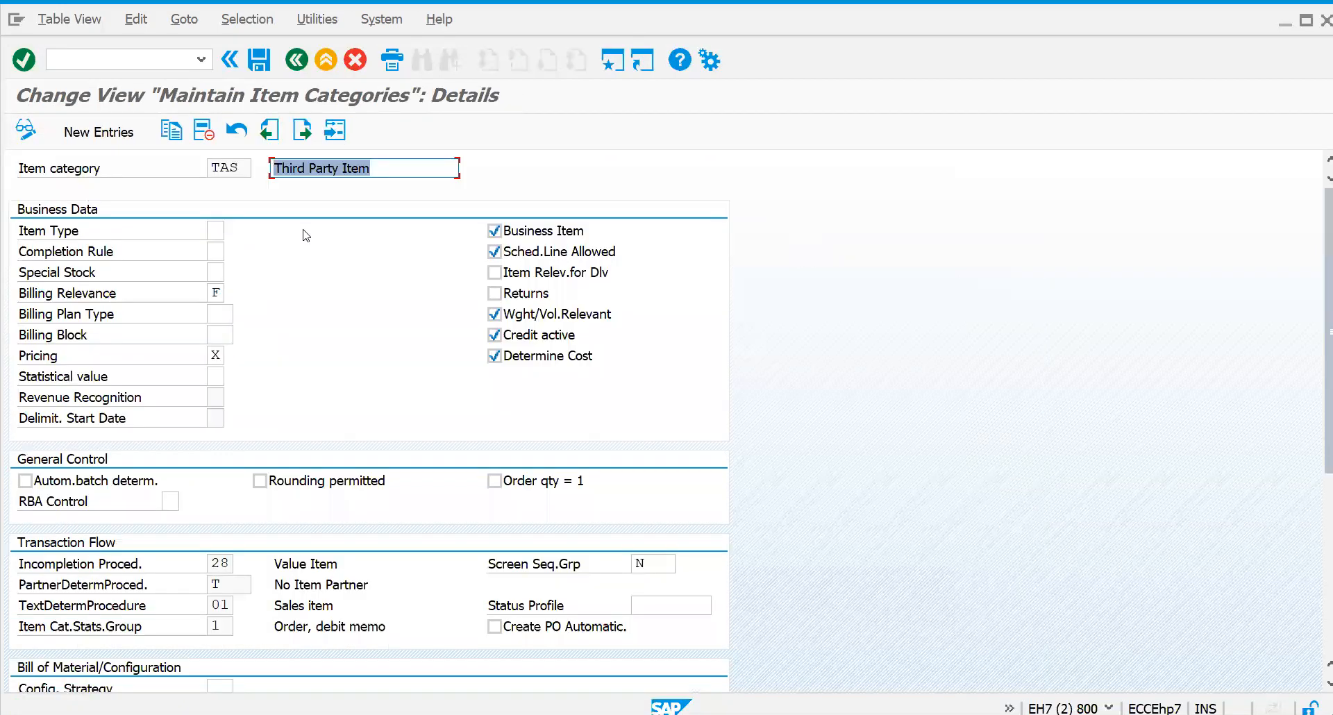
{"action": "left_click", "coordinate": [214, 293]}
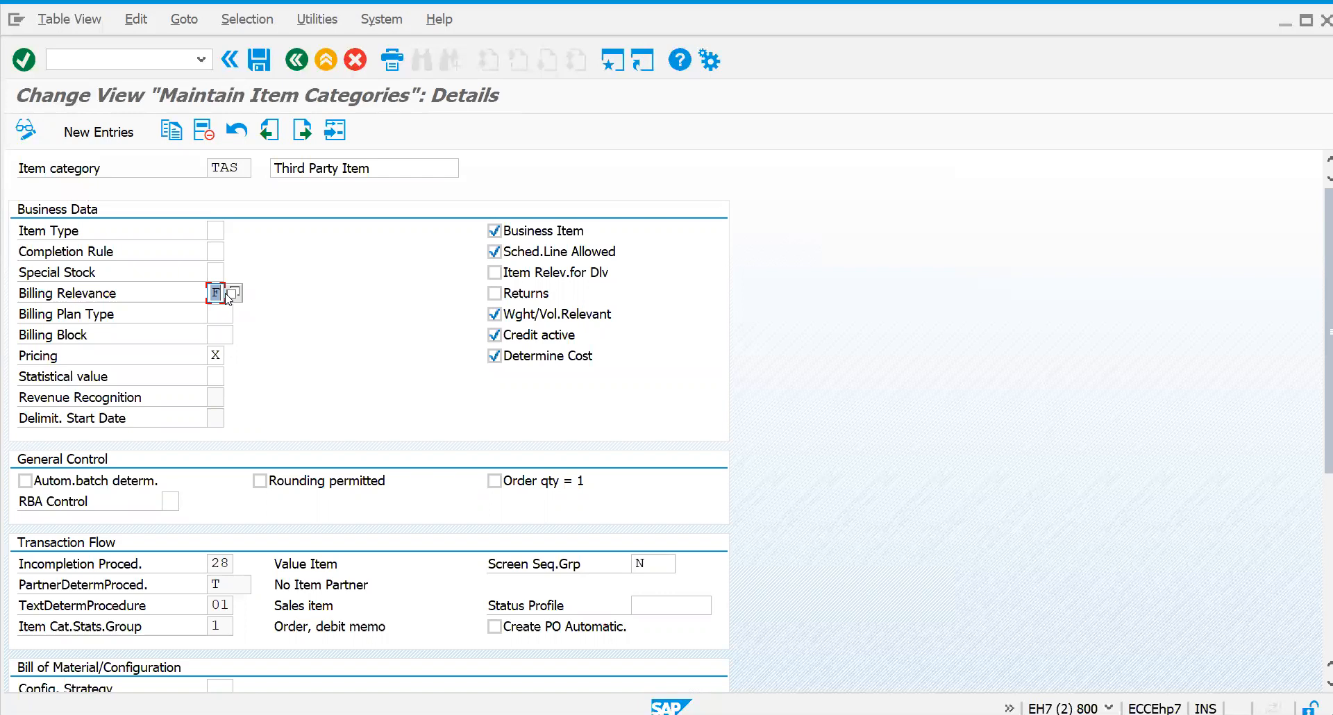
{"action": "left_click", "coordinate": [227, 294]}
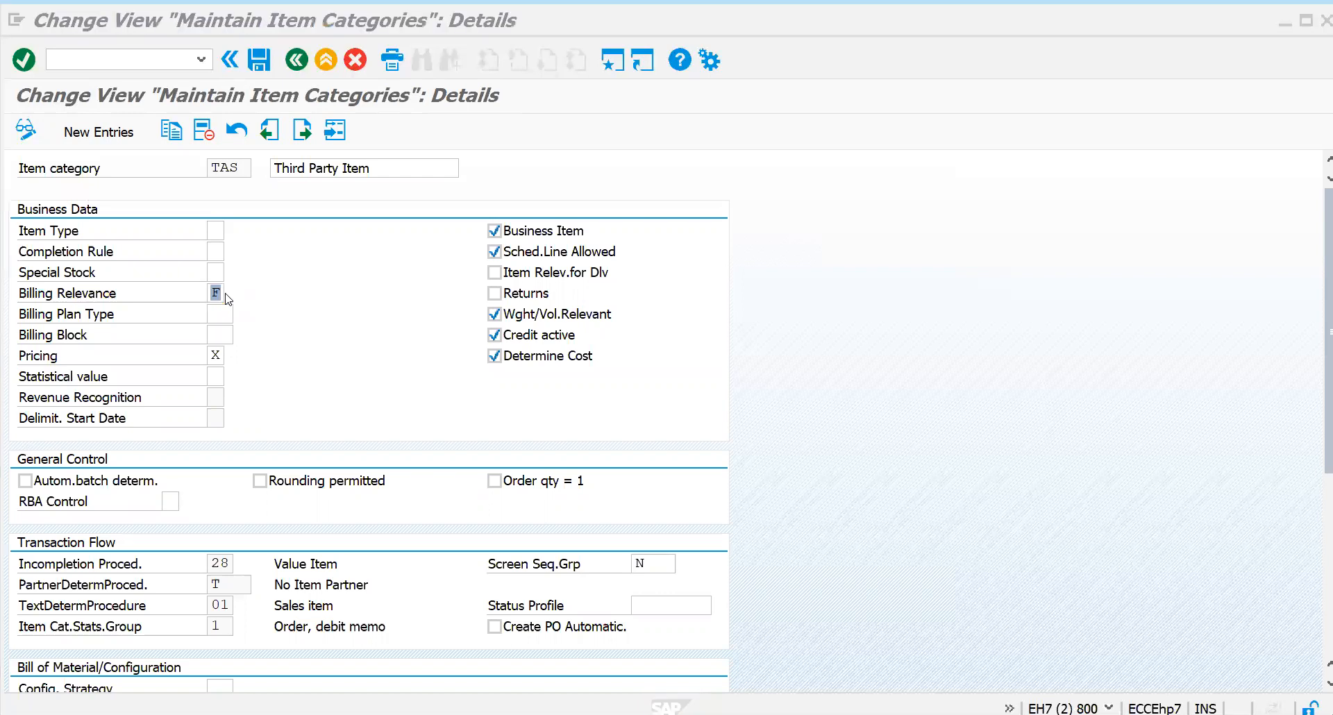